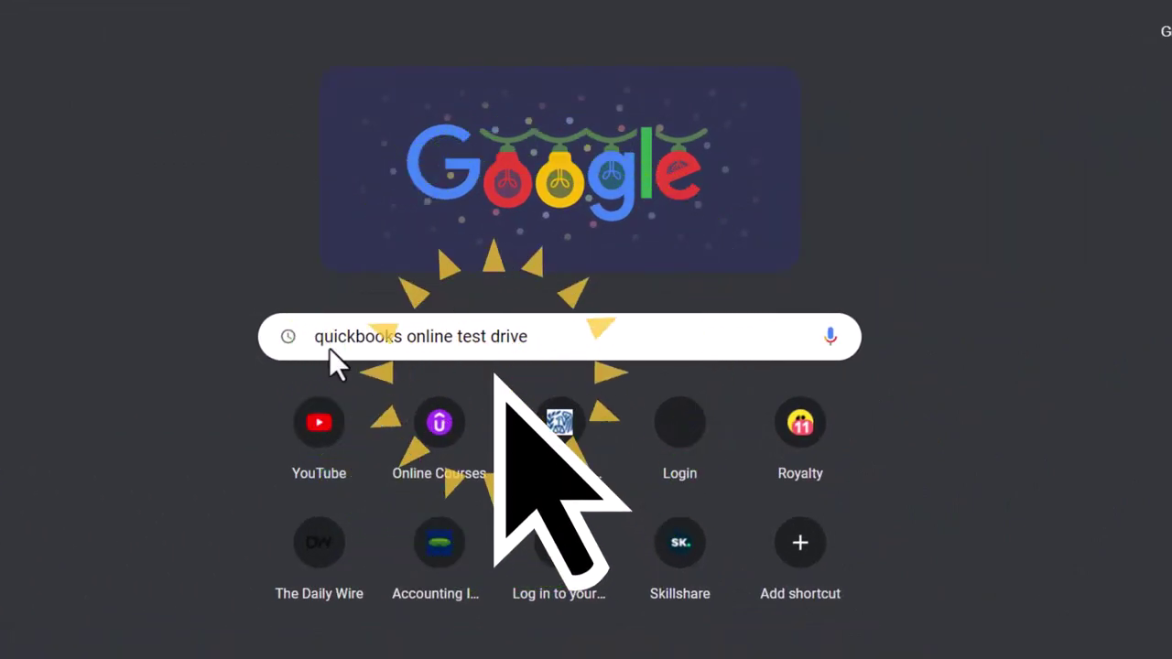
Step: Search Google for "quickbooks online test drive" and open the United States QuickBooks Online test drive company, passing the security verification
{"action": "key", "text": "Return"}
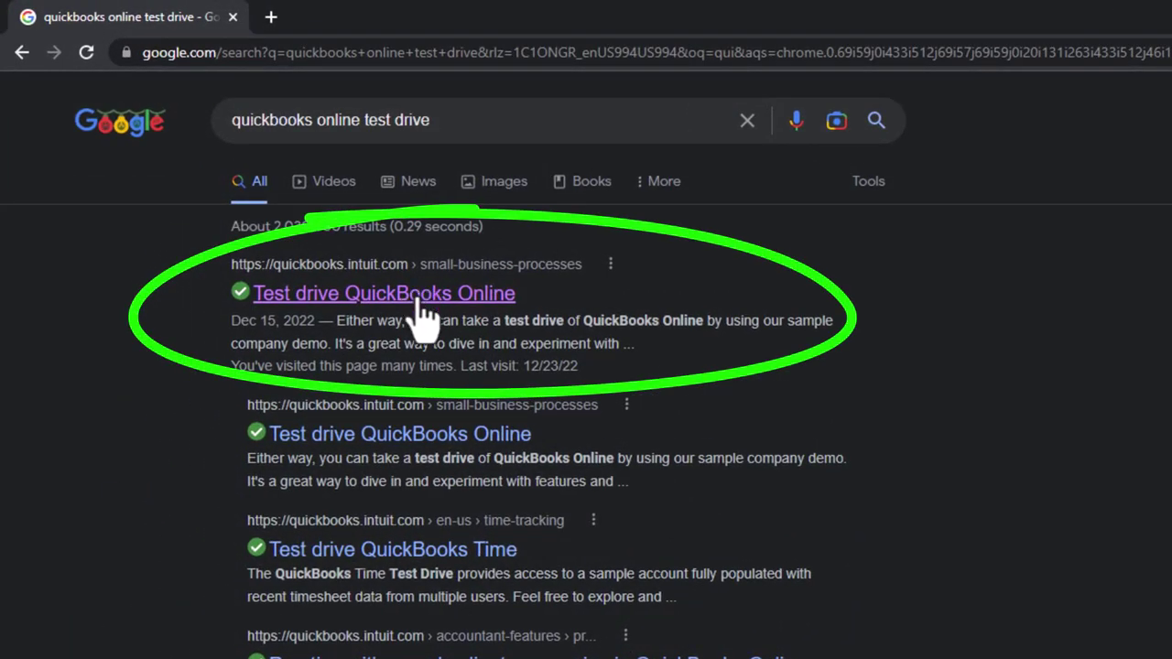
{"action": "left_click", "coordinate": [418, 305]}
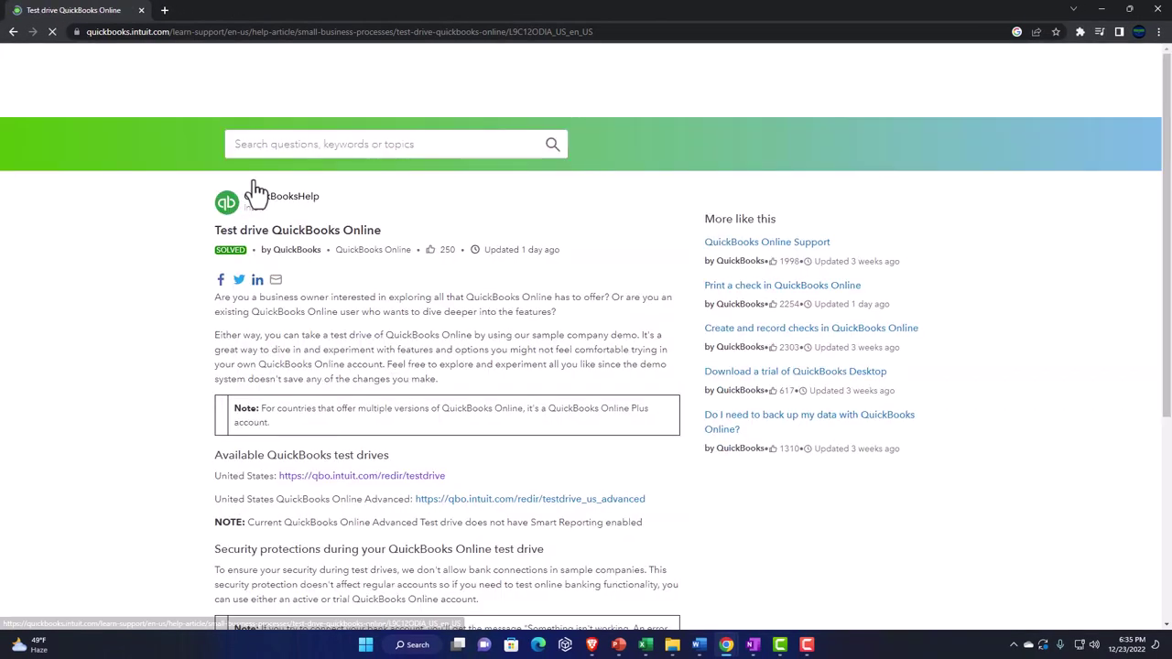
{"action": "scroll", "coordinate": [184, 307], "scroll_direction": "down", "scroll_amount": 2}
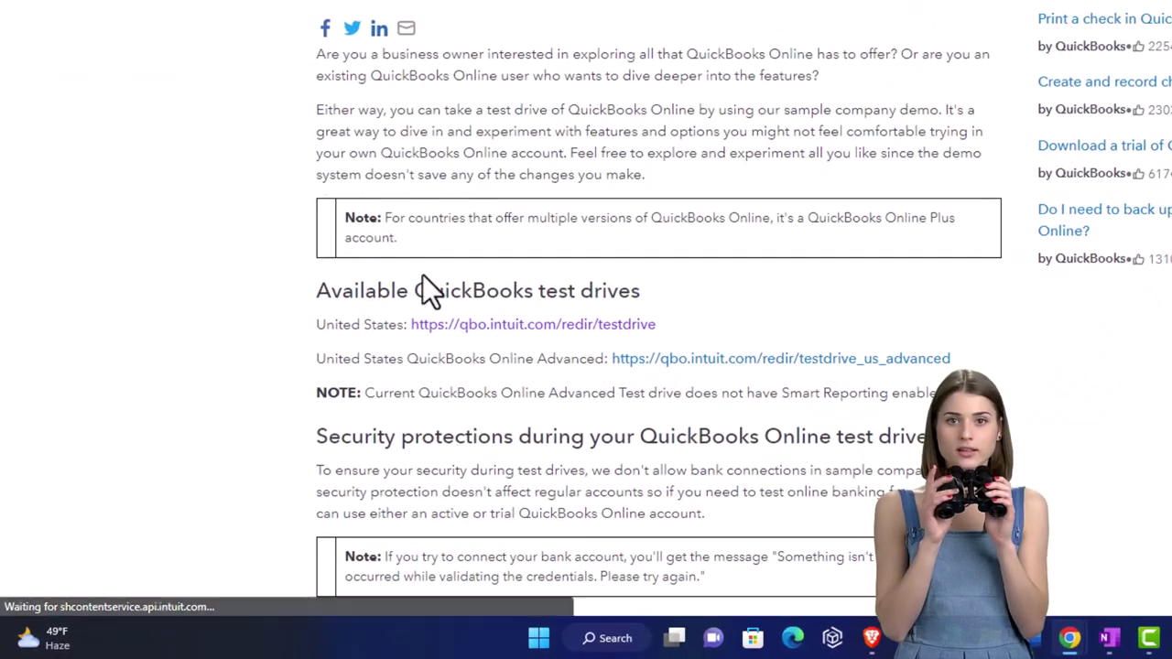
{"action": "left_click", "coordinate": [440, 339]}
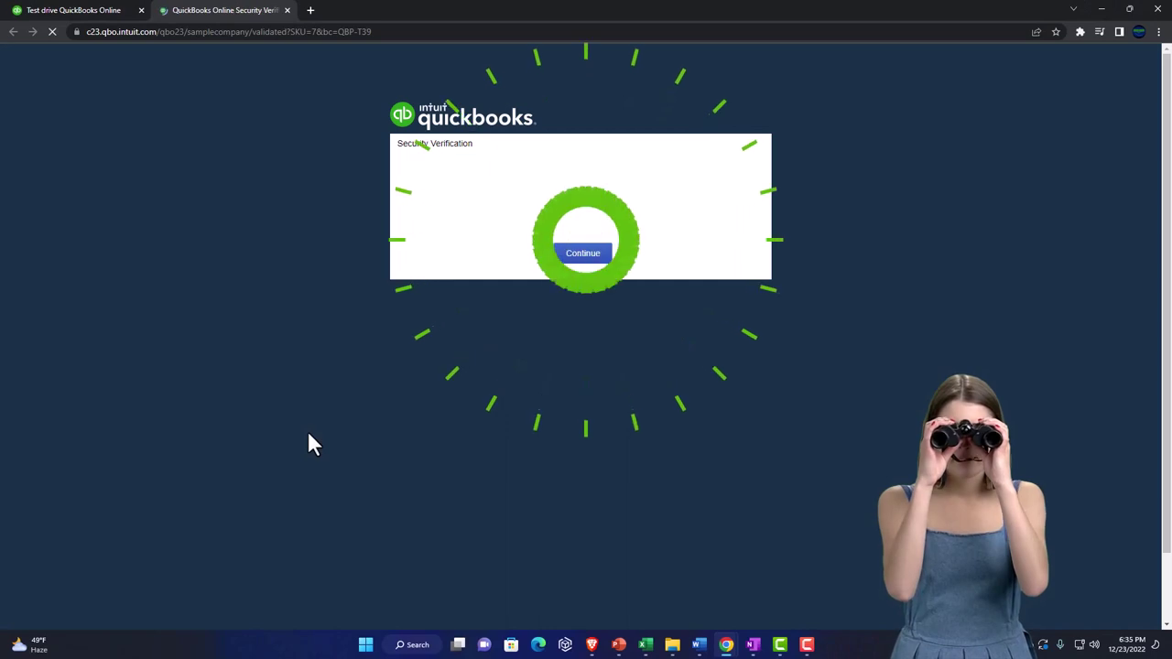
{"action": "left_click", "coordinate": [508, 195]}
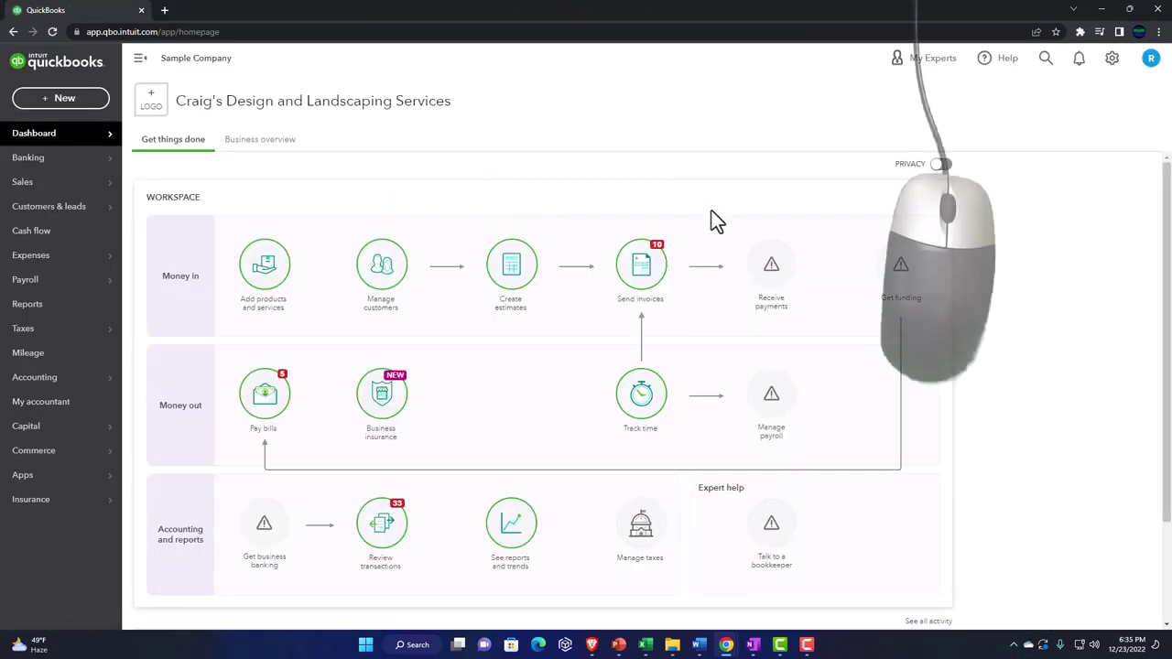
{"action": "scroll", "coordinate": [651, 197], "scroll_direction": "up", "scroll_amount": 2}
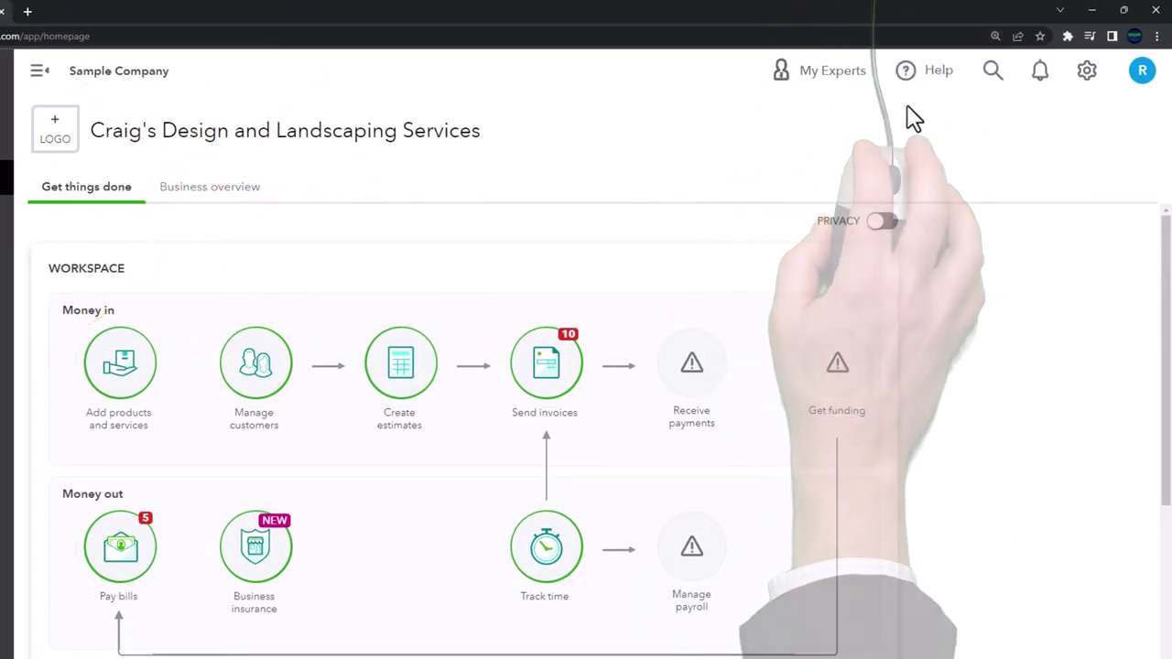
Step: Check in the settings whether the company is shown in Accountant view or Business view, and close the settings without switching
{"action": "left_click", "coordinate": [1086, 72]}
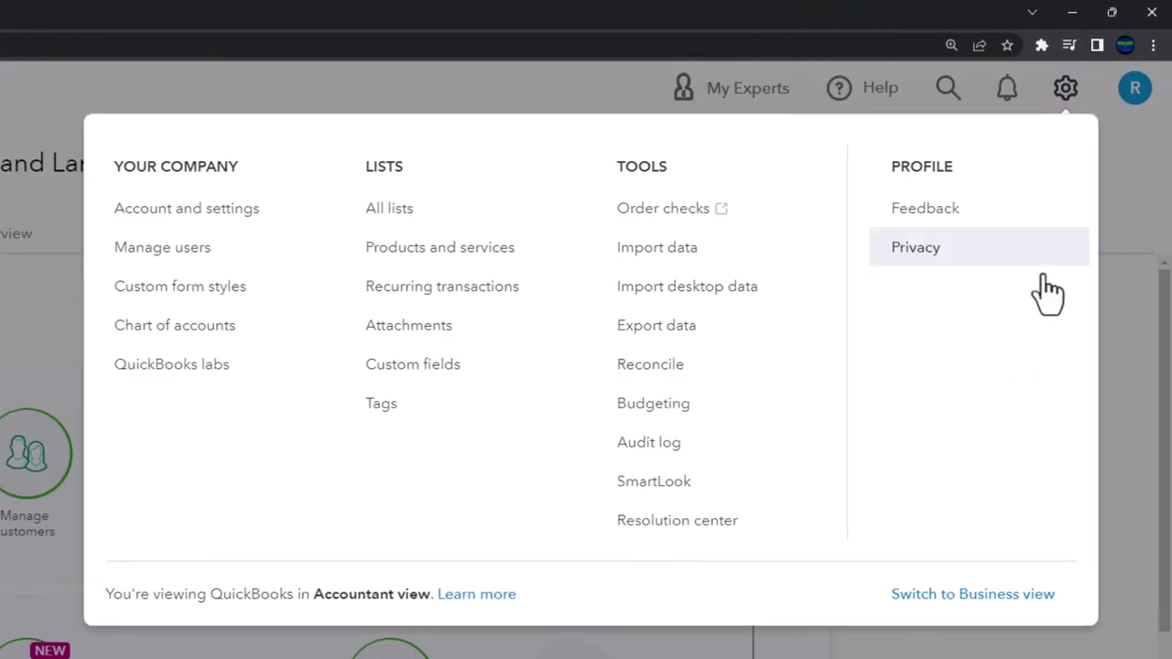
{"action": "left_click", "coordinate": [970, 595]}
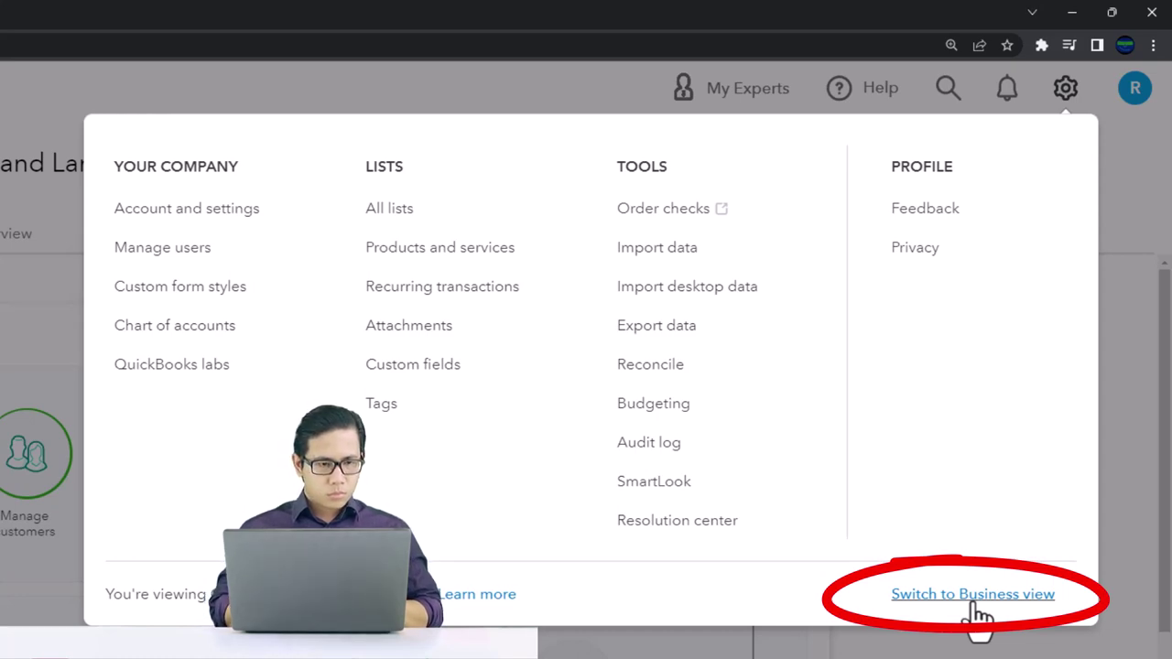
{"action": "left_click", "coordinate": [956, 658]}
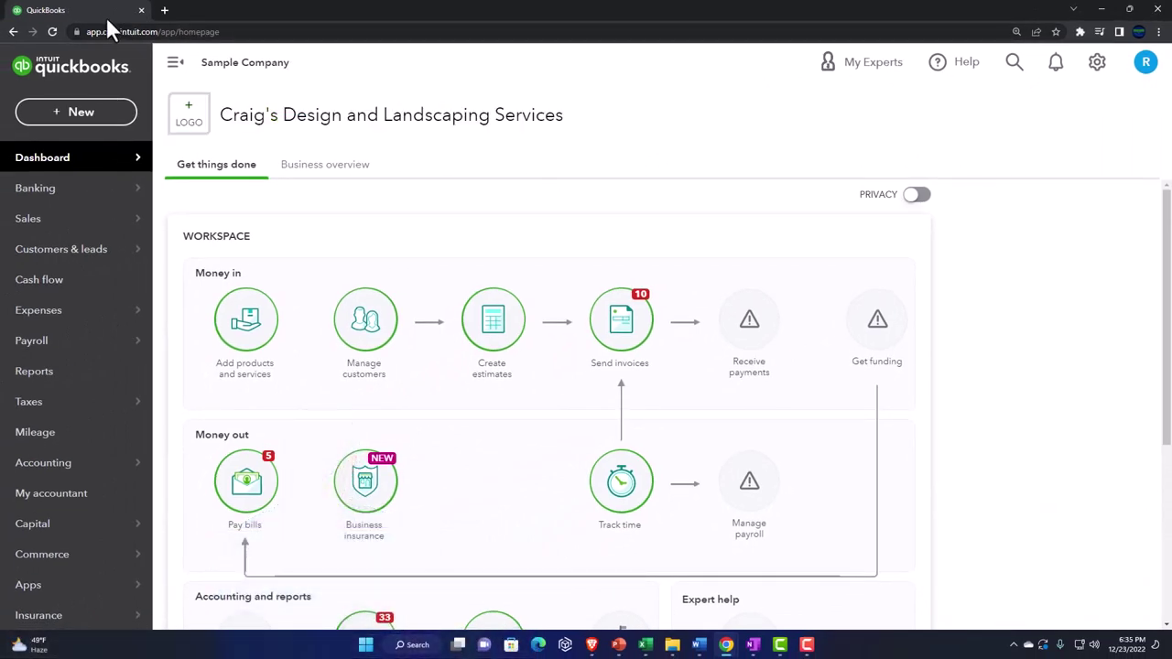
Step: Duplicate the QuickBooks browser tab twice to have three tabs of the sample company
{"action": "right_click", "coordinate": [101, 11]}
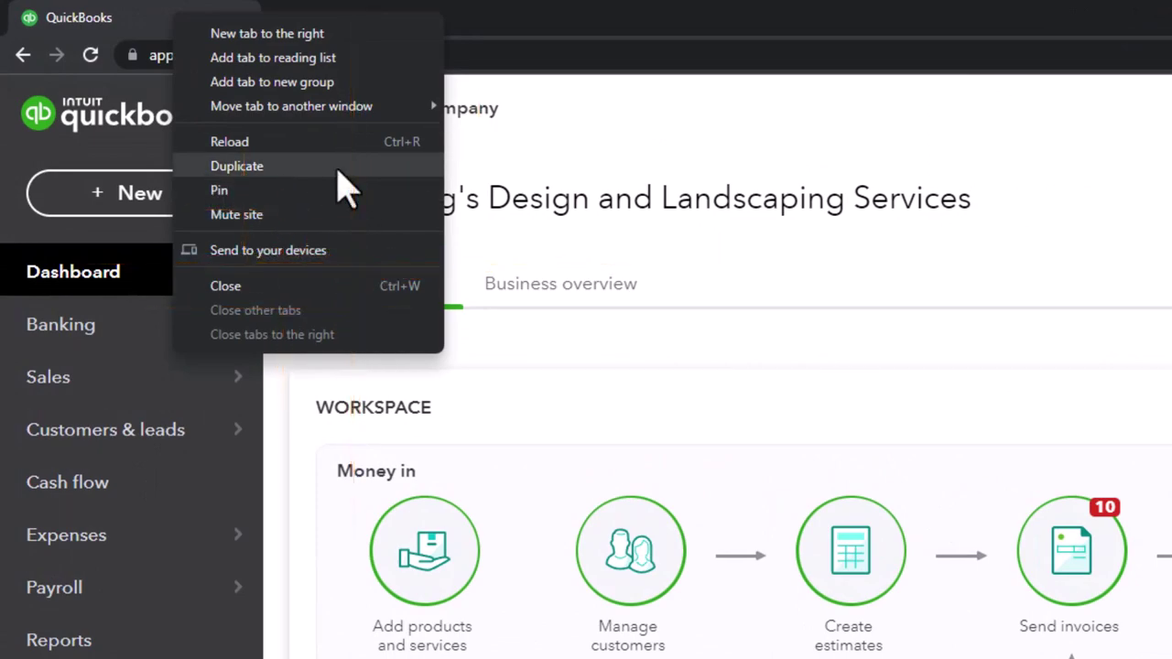
{"action": "left_click", "coordinate": [337, 168]}
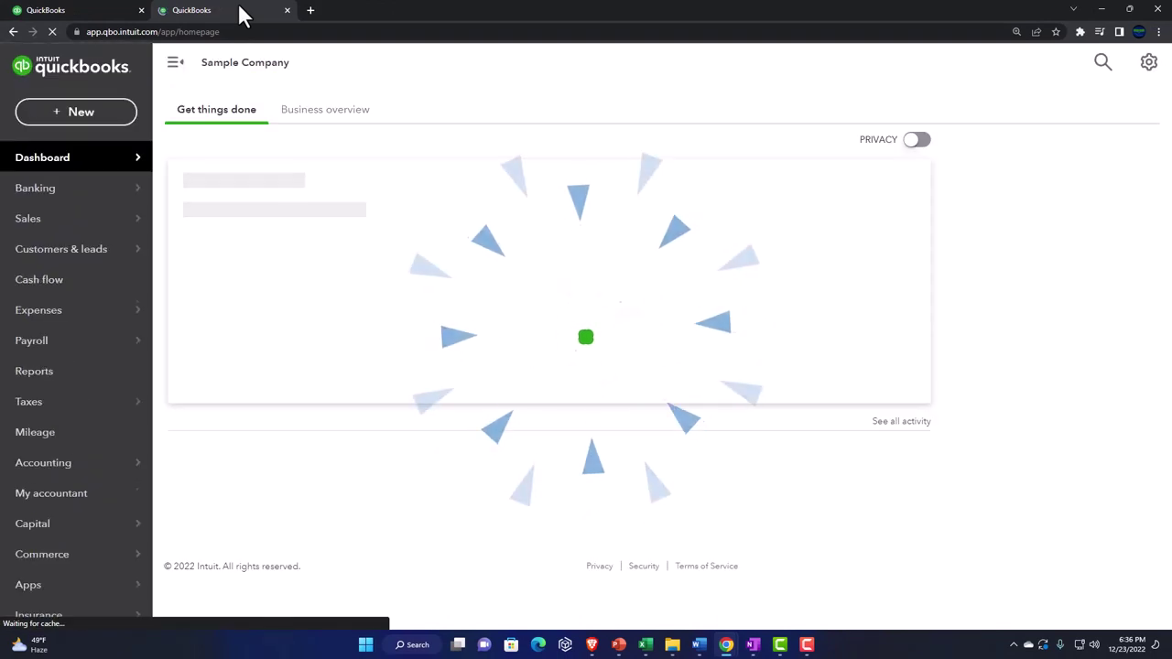
{"action": "right_click", "coordinate": [242, 13]}
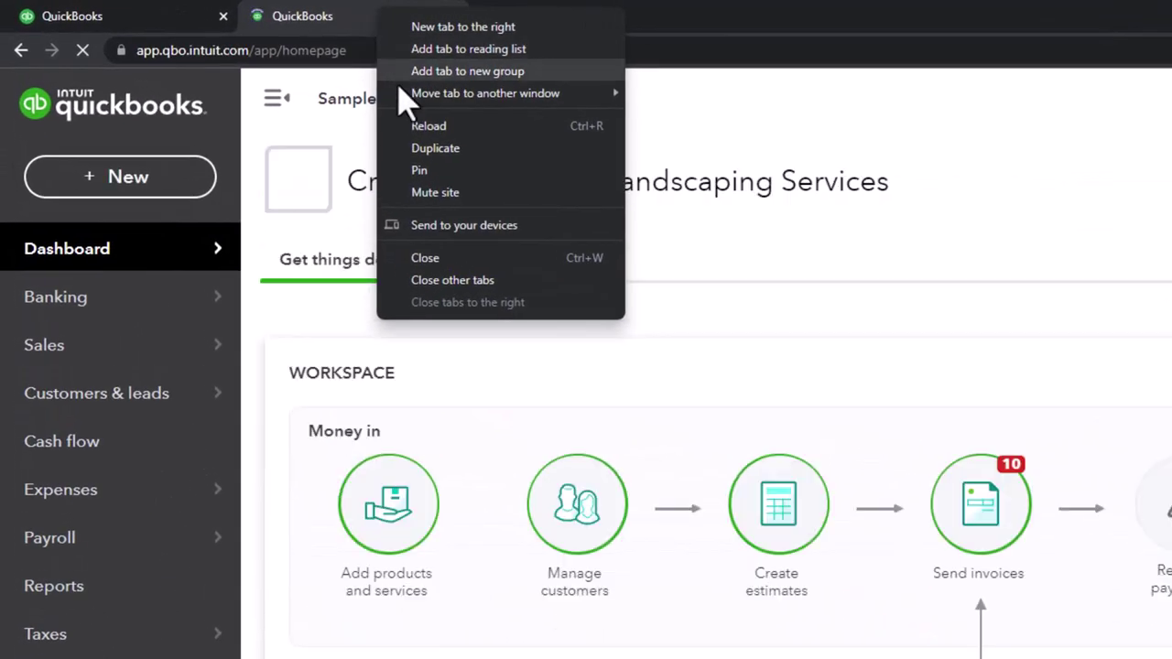
{"action": "left_click", "coordinate": [478, 150]}
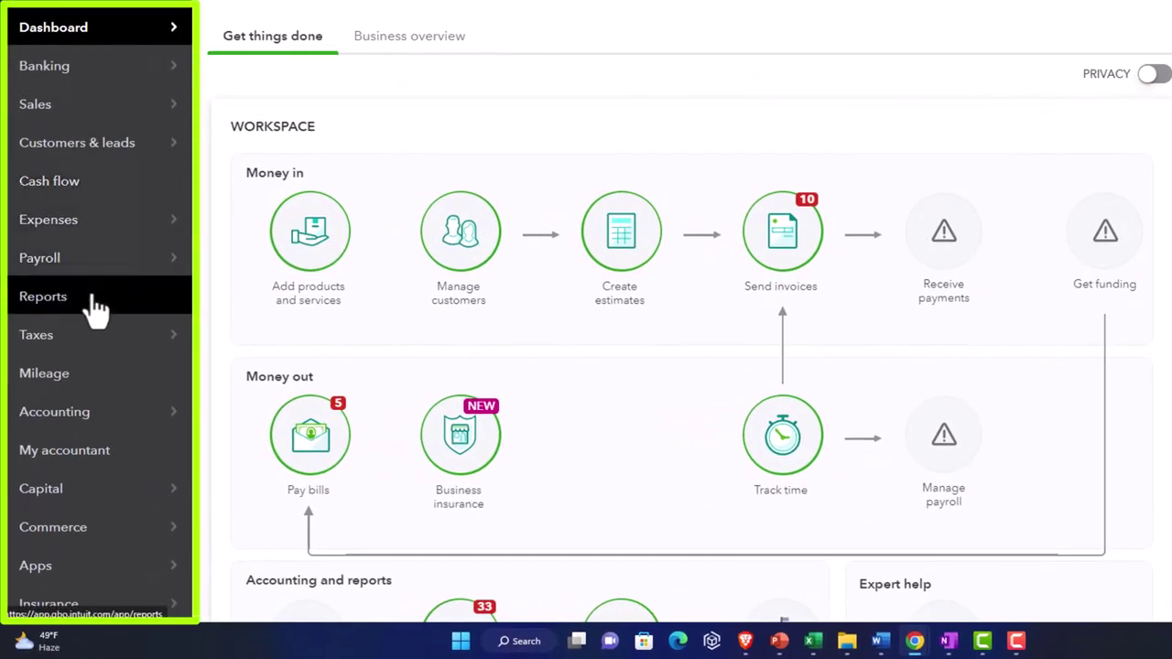
Step: Open the Balance Sheet report in the second browser tab and the Profit and Loss report in the third
{"action": "left_click", "coordinate": [96, 309]}
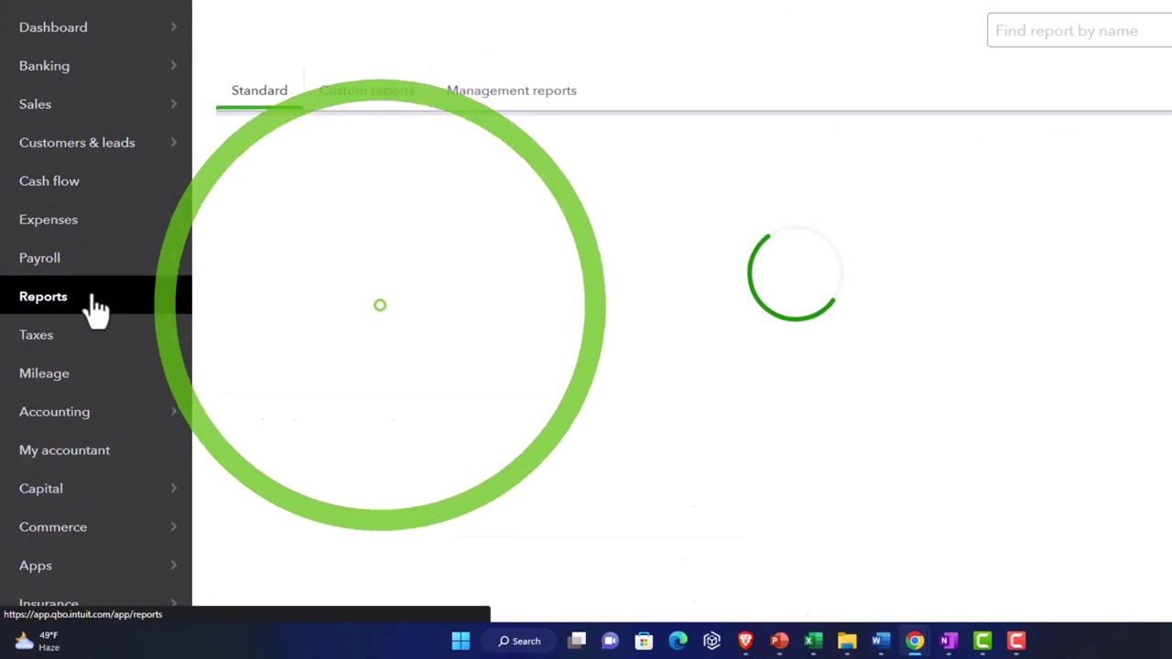
{"action": "left_click", "coordinate": [317, 275]}
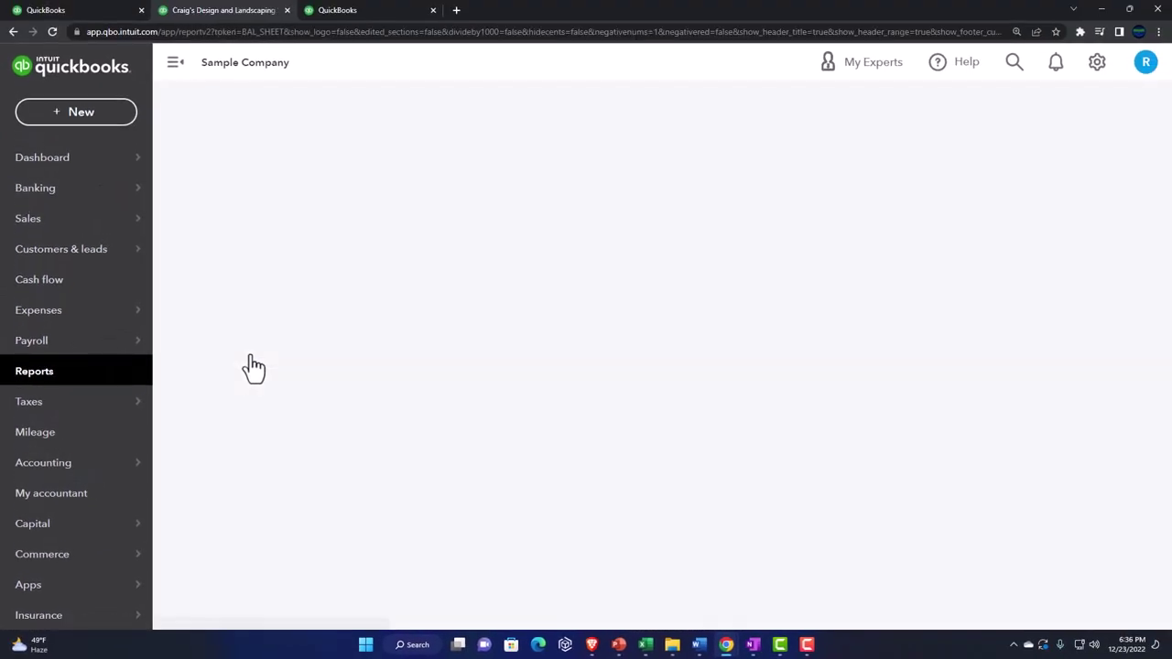
{"action": "left_click", "coordinate": [360, 18]}
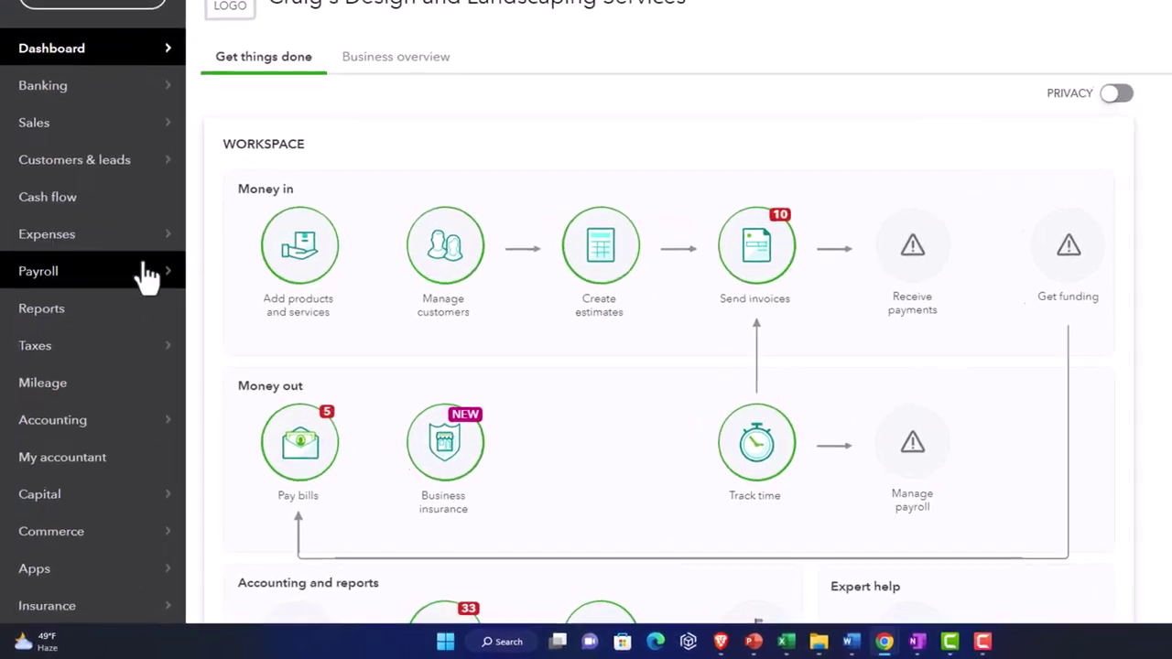
{"action": "left_click", "coordinate": [91, 275]}
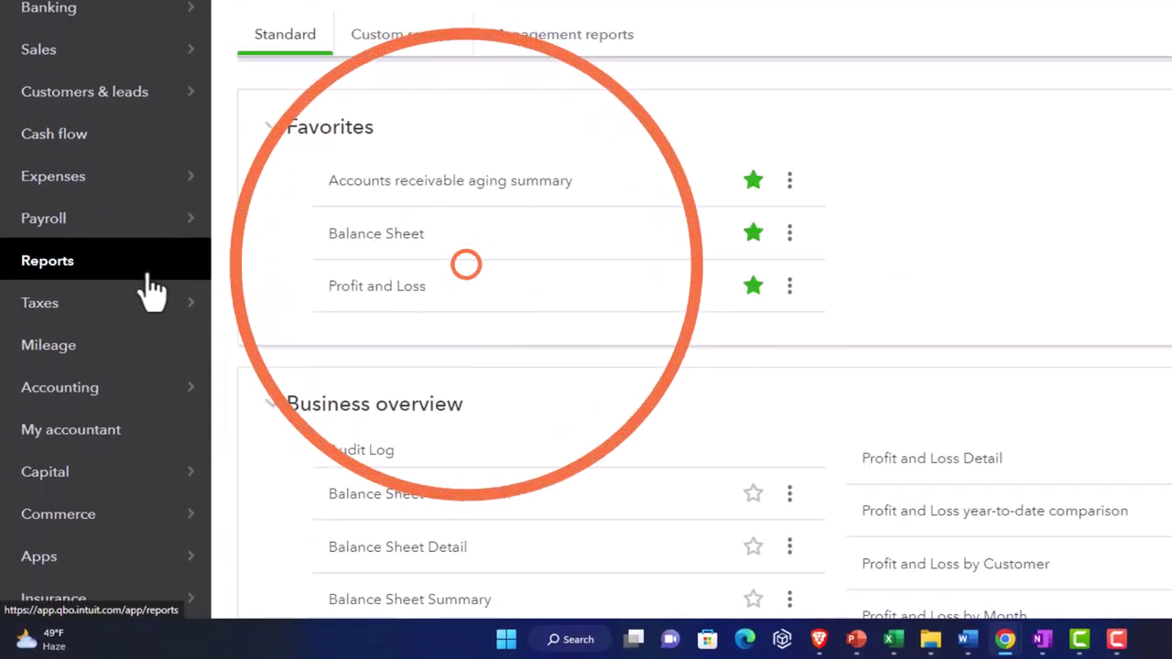
{"action": "left_click", "coordinate": [366, 291]}
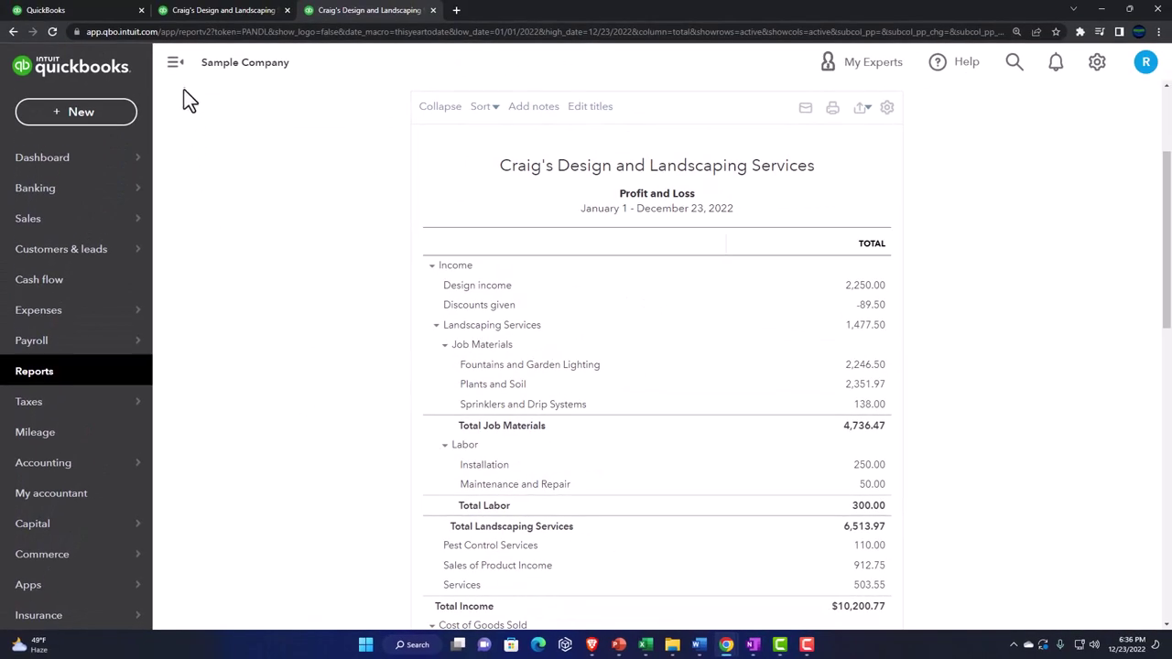
Step: Collapse the navigation sidebar and run the Profit and Loss report for 01/01/2022 to 12/31/2022
{"action": "left_click", "coordinate": [175, 64]}
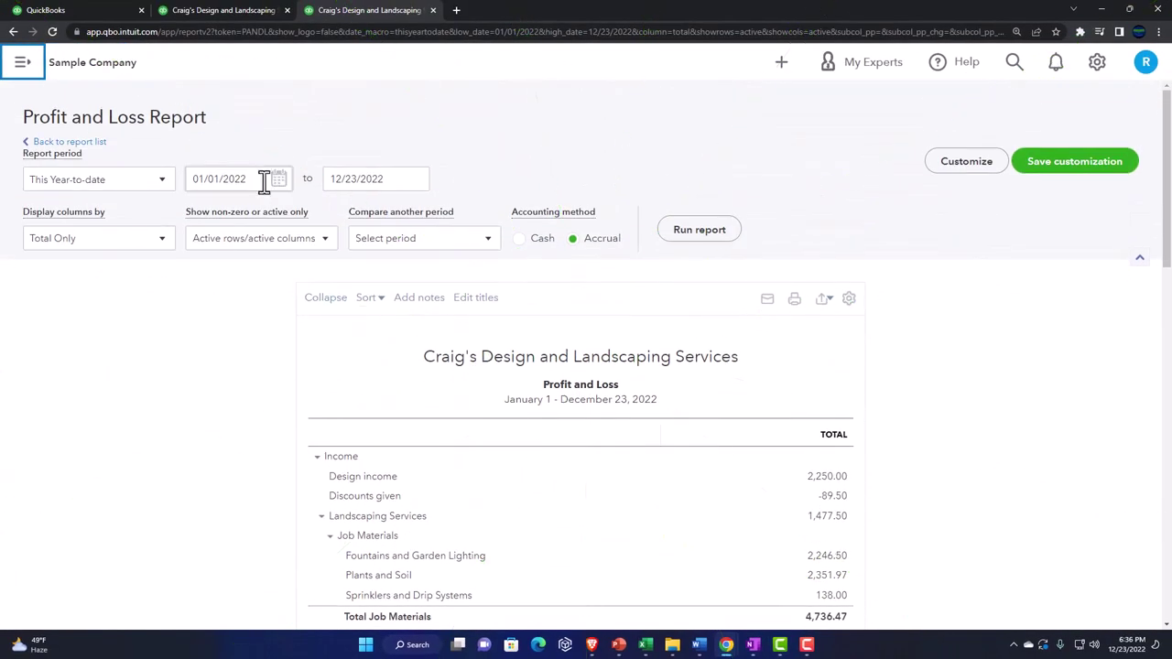
{"action": "left_click", "coordinate": [257, 176]}
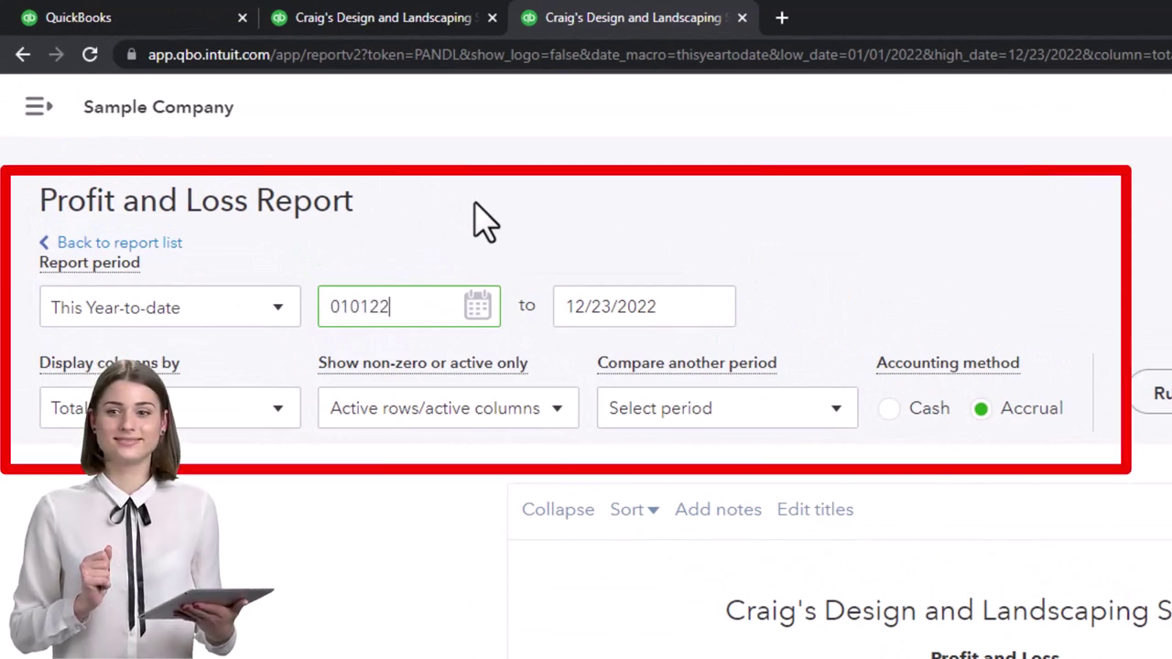
{"action": "type", "text": "1231"}
{"action": "key", "text": "Tab"}
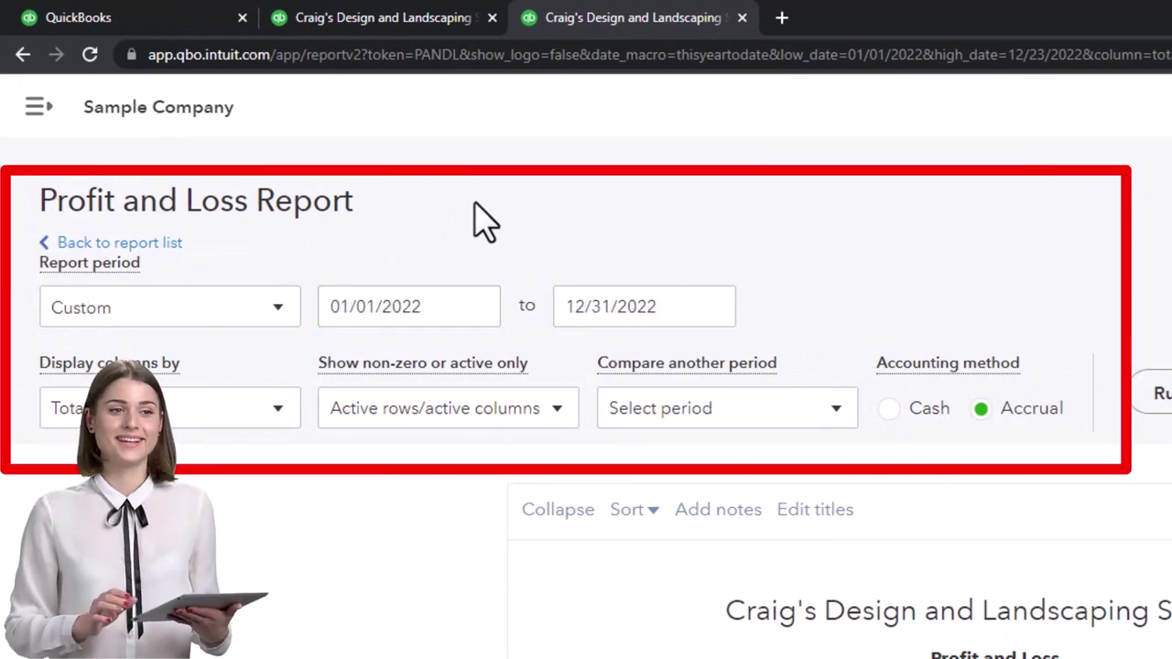
{"action": "left_click", "coordinate": [1152, 394]}
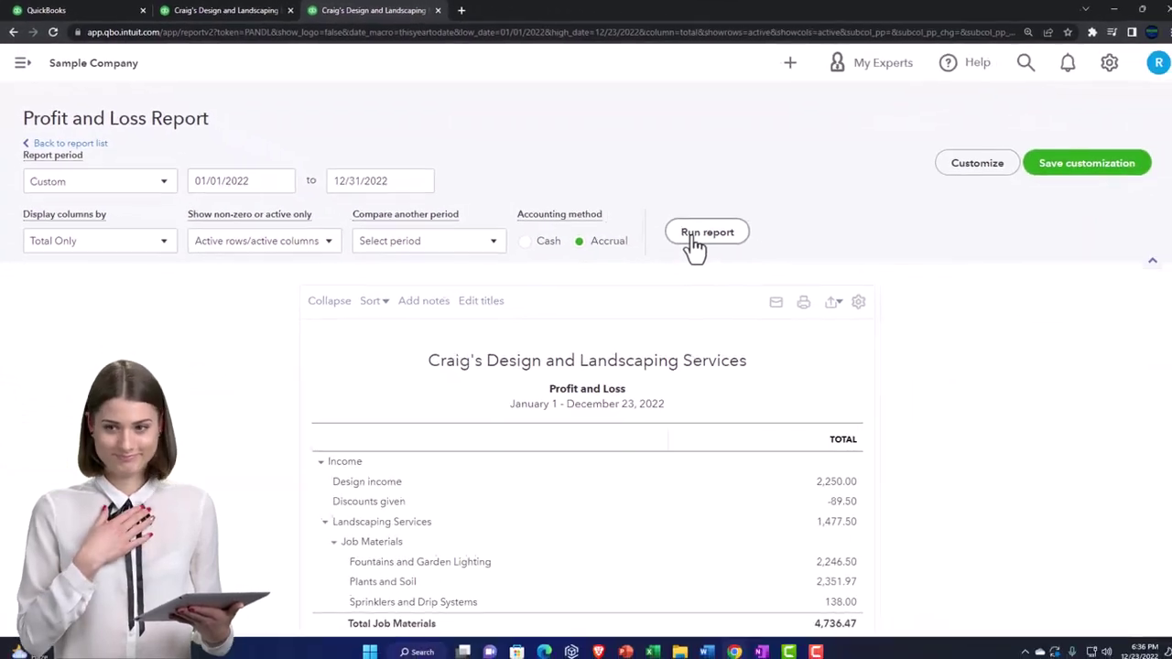
Step: In the Balance Sheet tab, collapse the navigation sidebar and run the report for 01/01/2022 to 12/31/2022
{"action": "left_click", "coordinate": [225, 11]}
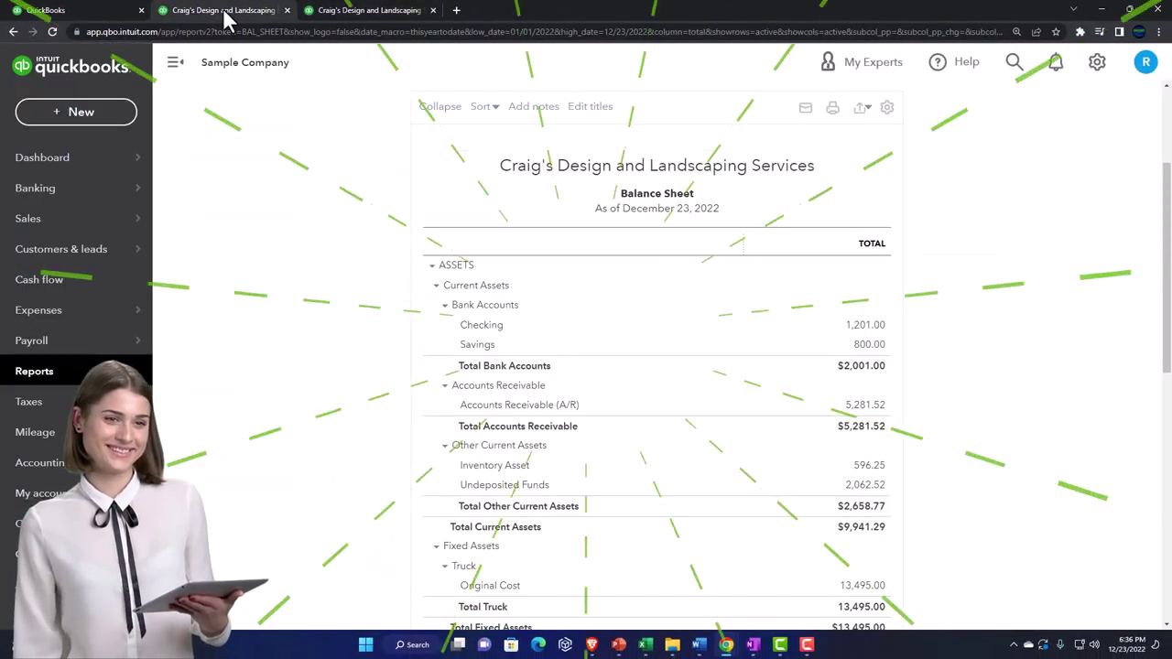
{"action": "left_click", "coordinate": [175, 62]}
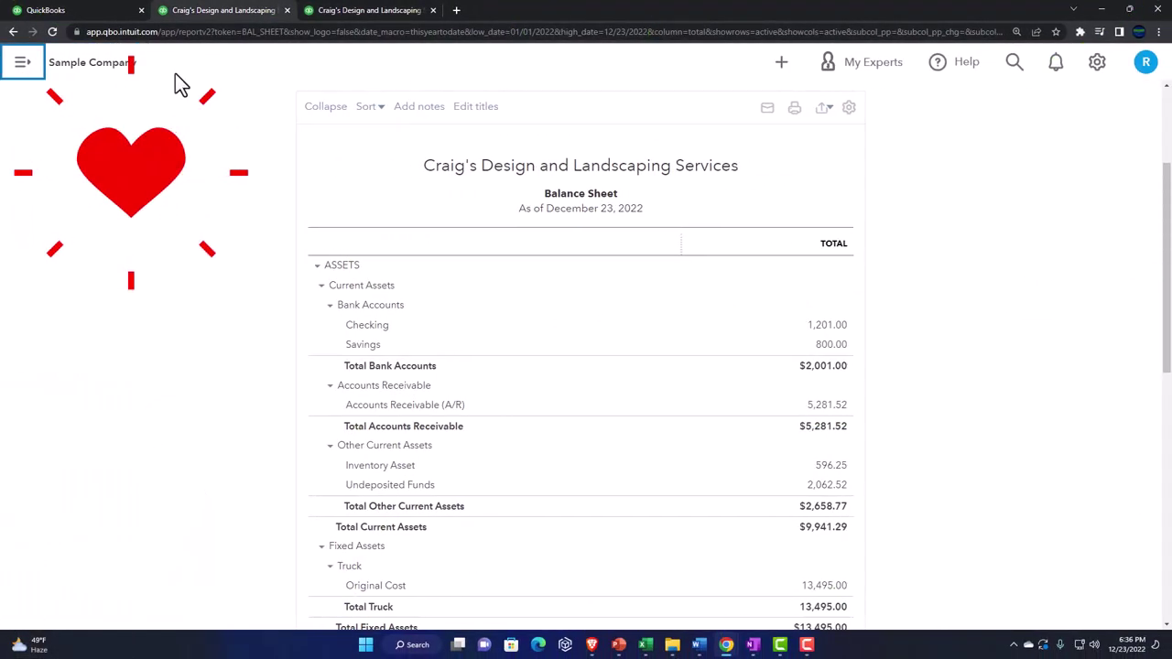
{"action": "scroll", "coordinate": [180, 252], "scroll_direction": "up", "scroll_amount": 3}
{"action": "left_click_drag", "start_coordinate": [281, 205], "coordinate": [231, 205]}
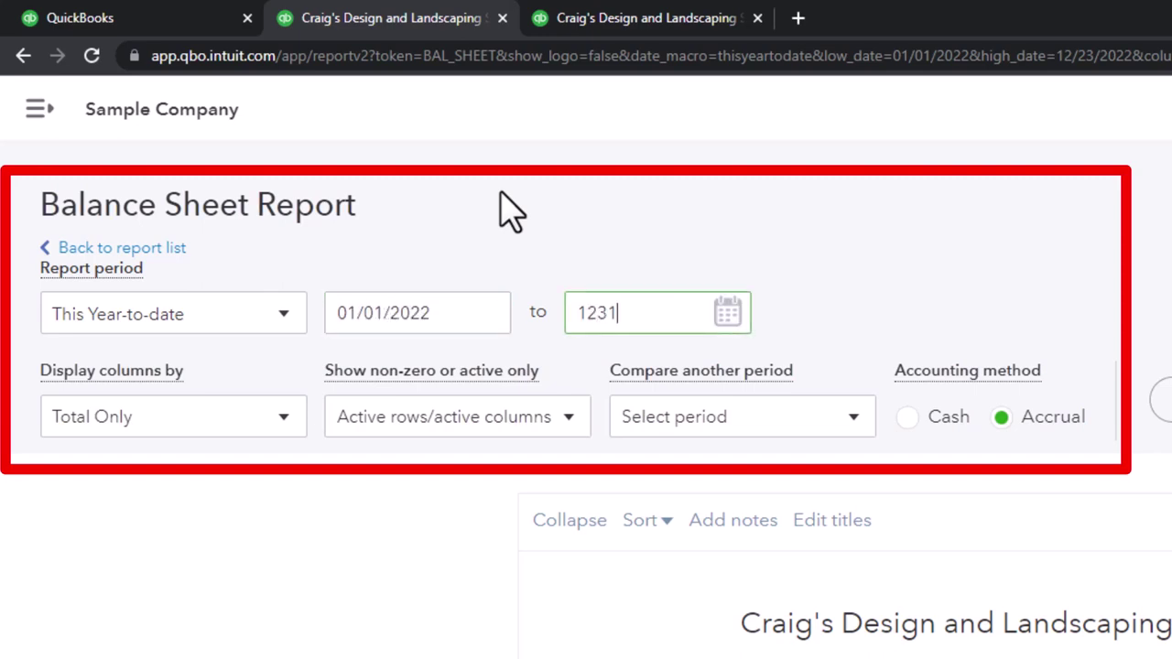
{"action": "type", "text": "22"}
{"action": "key", "text": "Tab"}
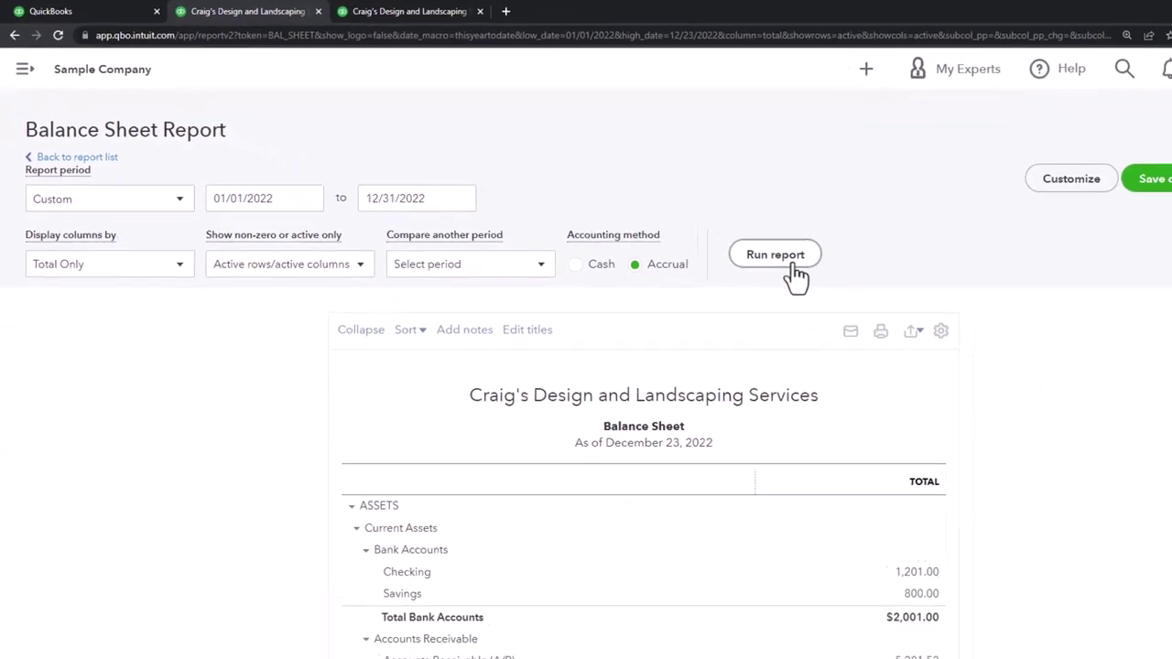
{"action": "left_click", "coordinate": [795, 265]}
{"action": "scroll", "coordinate": [795, 265], "scroll_direction": "down", "scroll_amount": 2}
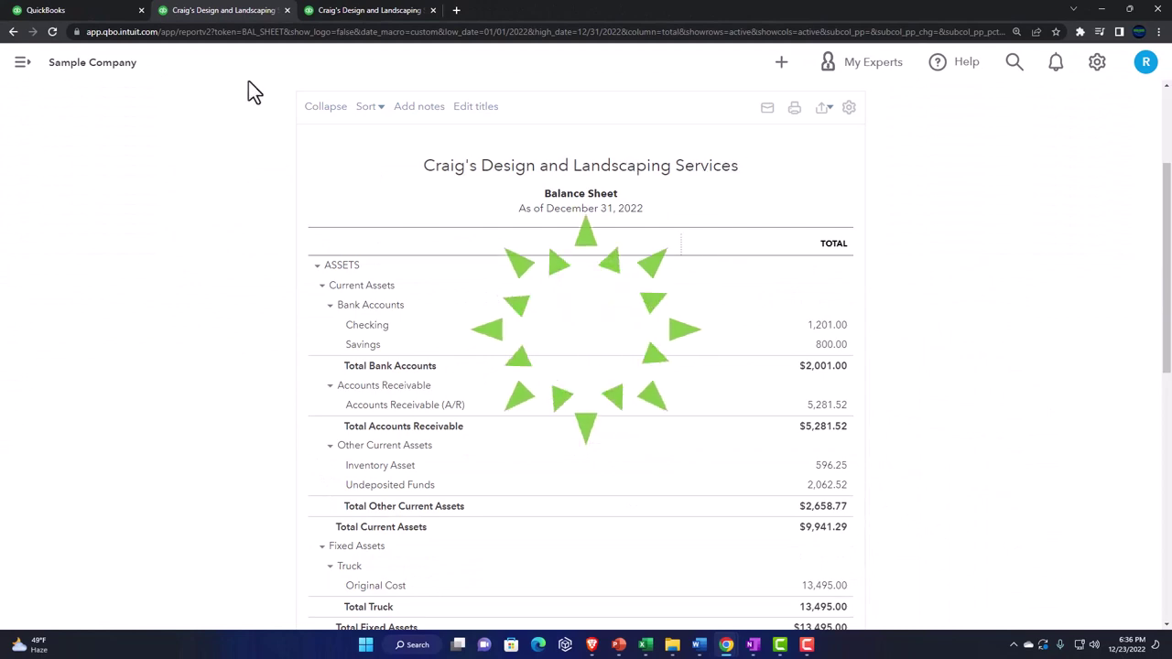
Step: Return to the dashboard tab and view the transaction forms available for creation
{"action": "left_click", "coordinate": [97, 9]}
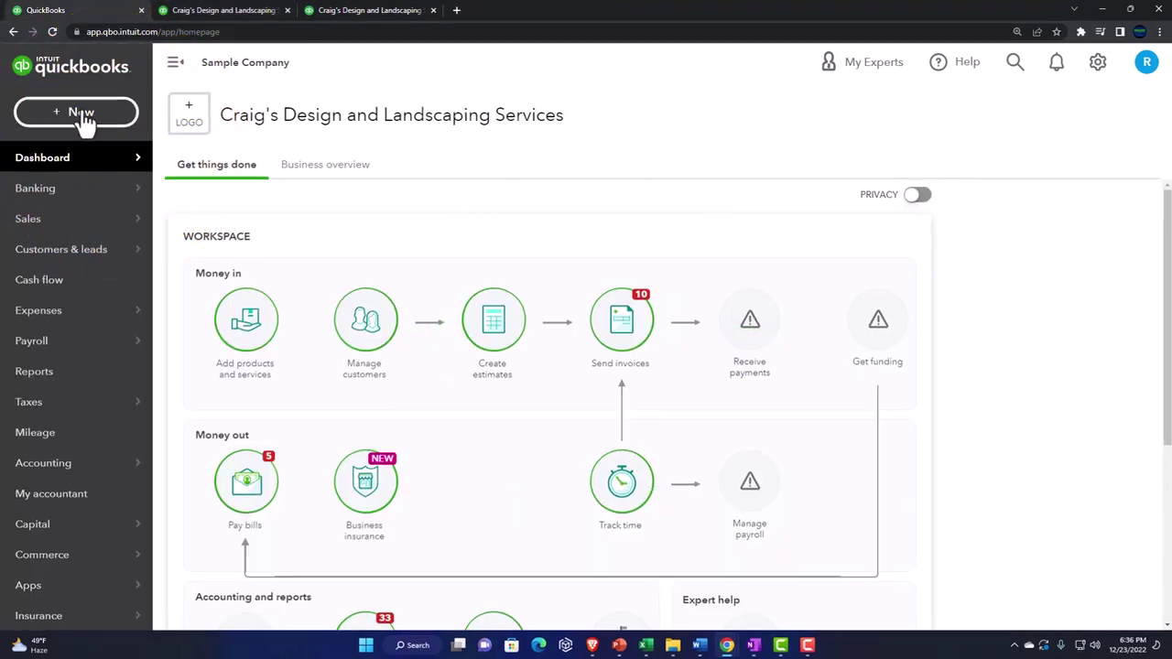
{"action": "left_click", "coordinate": [82, 117]}
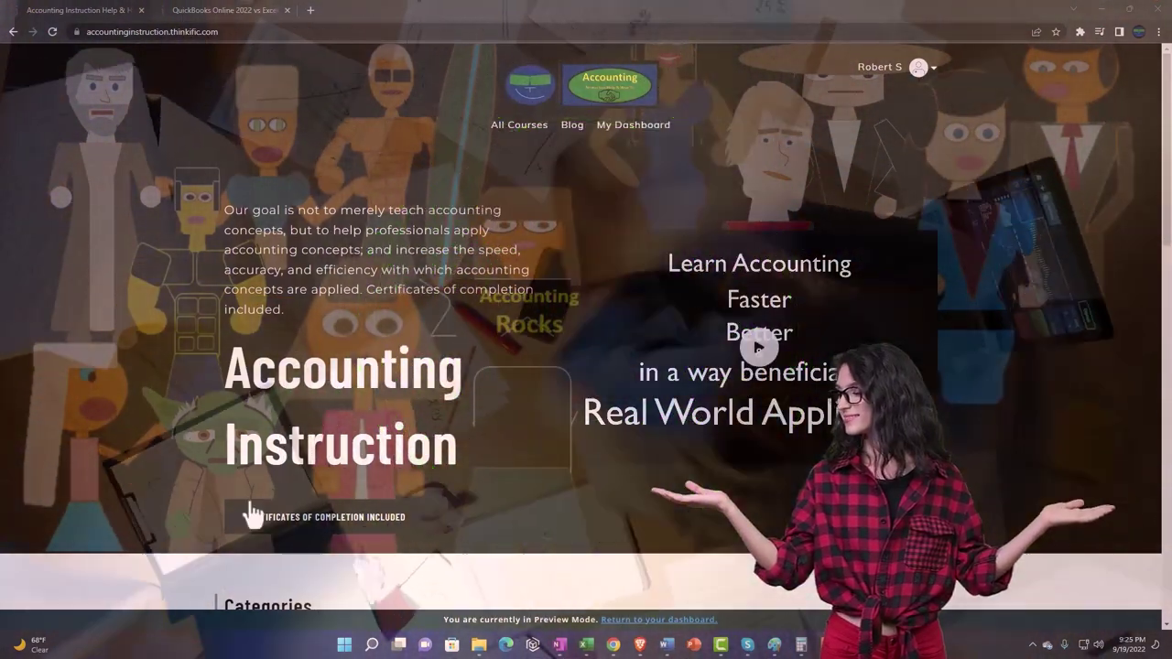
Step: Browse the Accounting Instruction website's course categories and expand the "OneNote - Getting Started 2022" section of the QuickBooks Online 2022 course
{"action": "scroll", "coordinate": [163, 504], "scroll_direction": "down", "scroll_amount": 4}
{"action": "scroll", "coordinate": [161, 509], "scroll_direction": "down", "scroll_amount": 3}
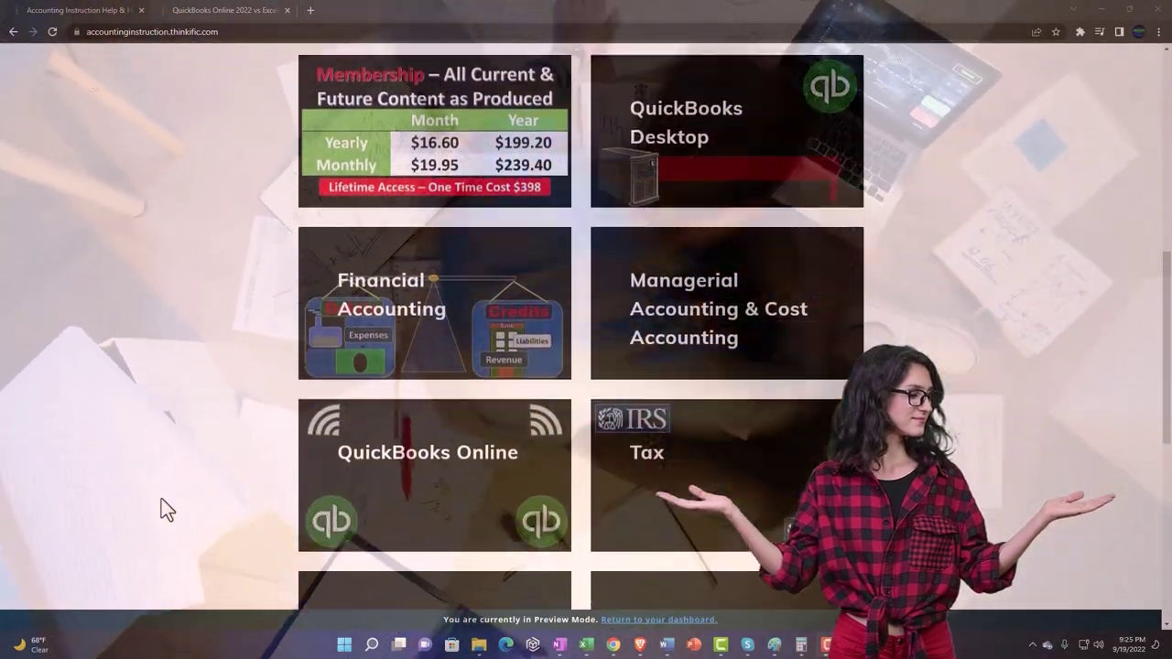
{"action": "scroll", "coordinate": [161, 502], "scroll_direction": "down", "scroll_amount": 6}
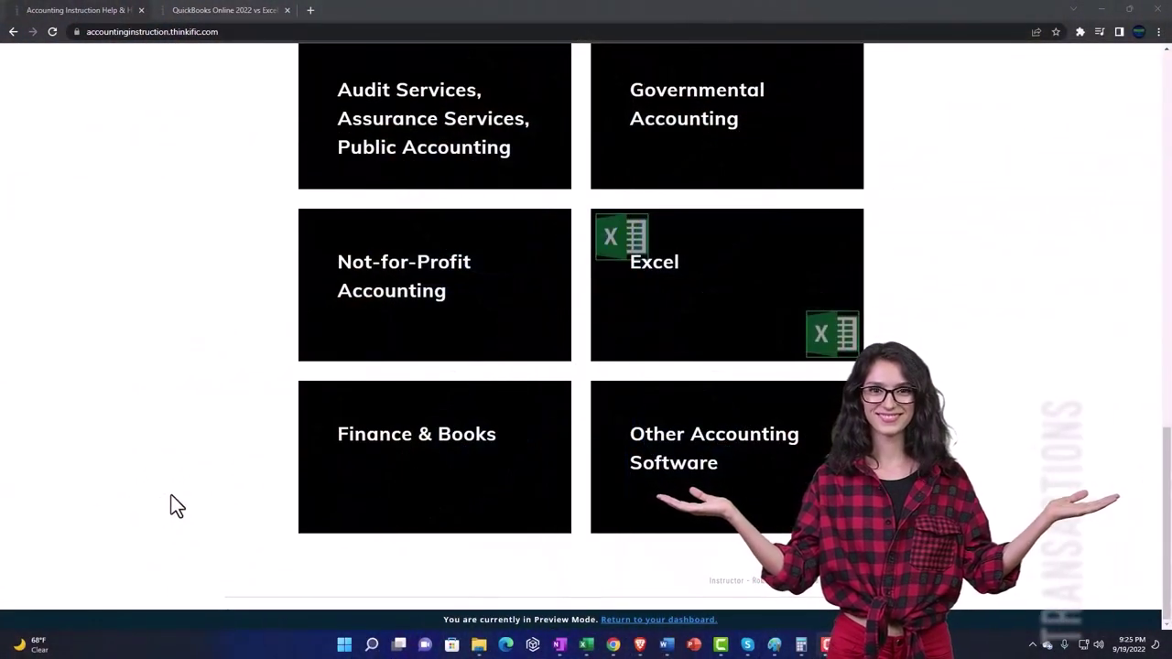
{"action": "left_click", "coordinate": [209, 9]}
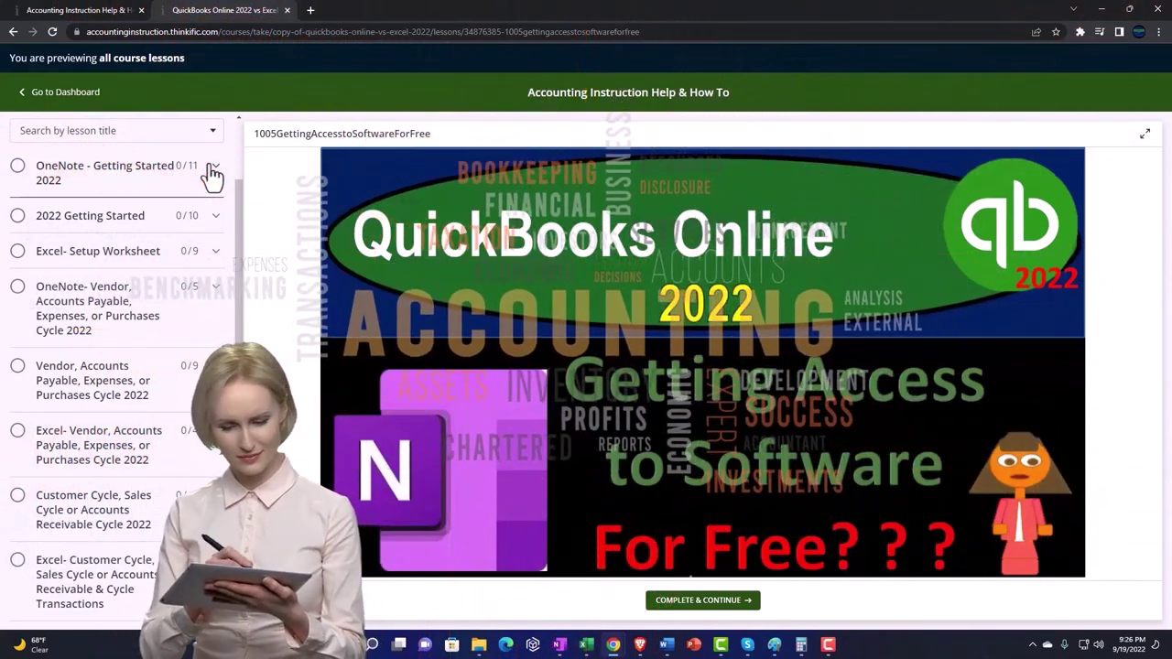
{"action": "left_click", "coordinate": [212, 174]}
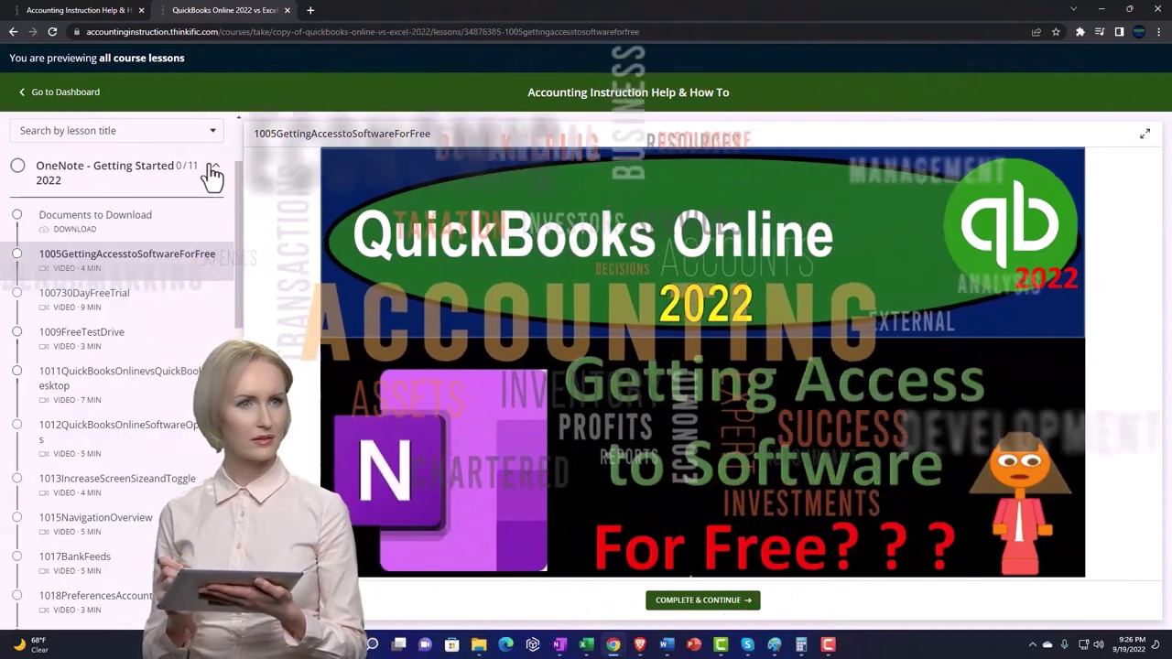
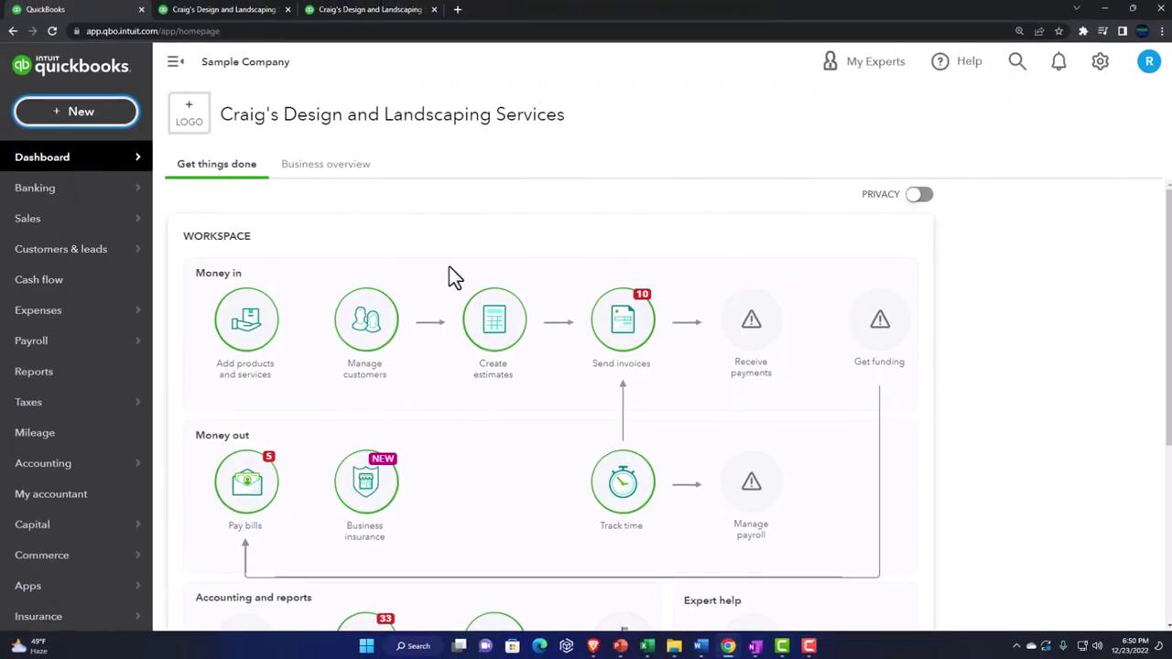
Step: Start a new invoice and add AAA as a new customer on it
{"action": "left_click", "coordinate": [95, 126]}
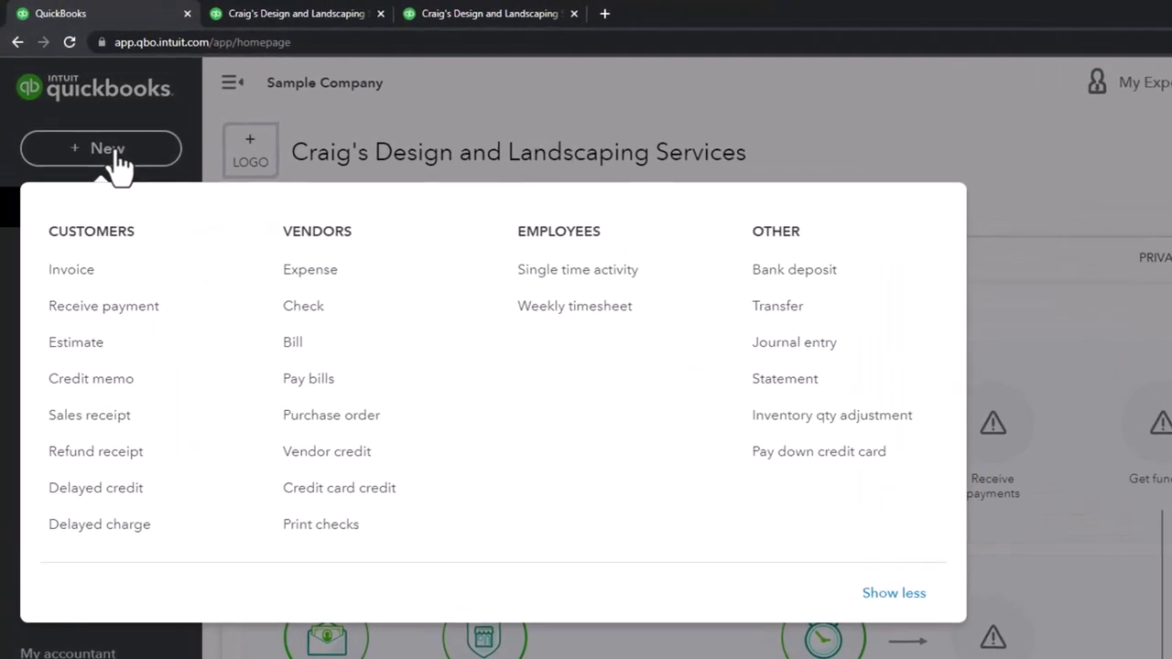
{"action": "left_click", "coordinate": [92, 275]}
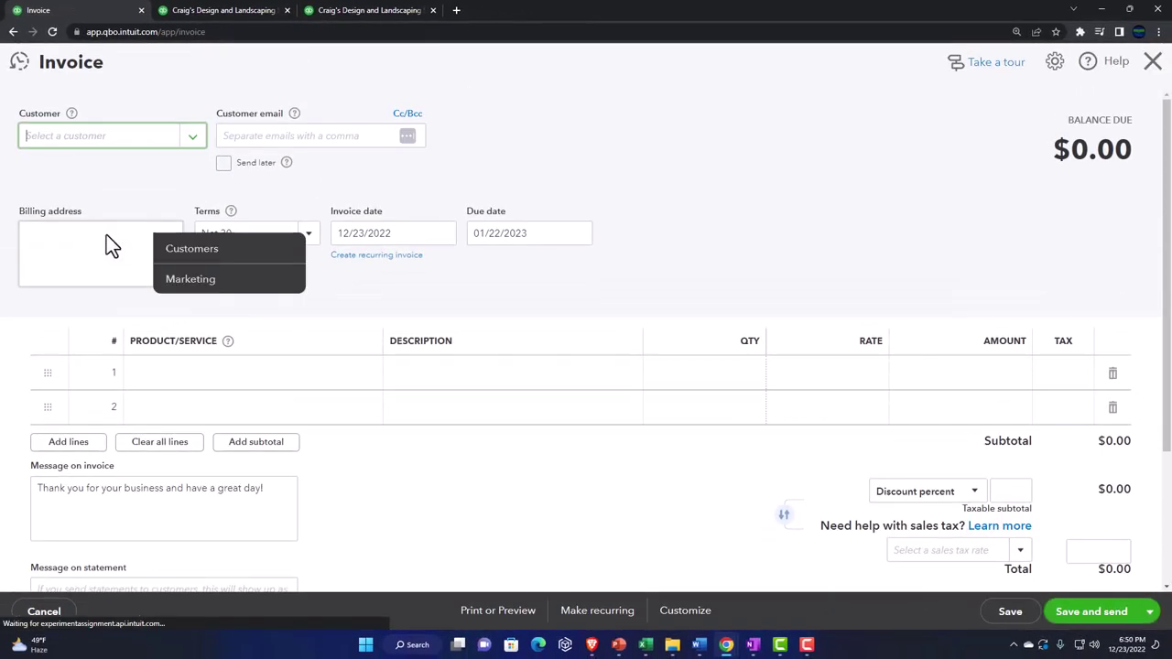
{"action": "type", "text": "aaa"}
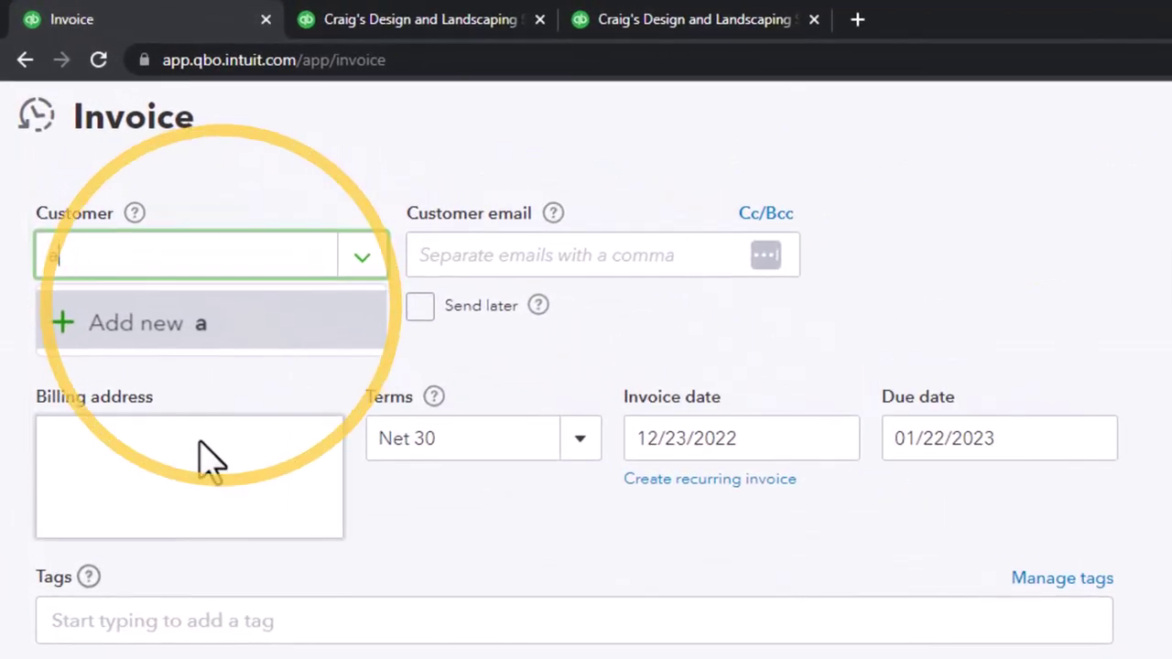
{"action": "key", "text": "BackSpace"}
{"action": "type", "text": "AAA"}
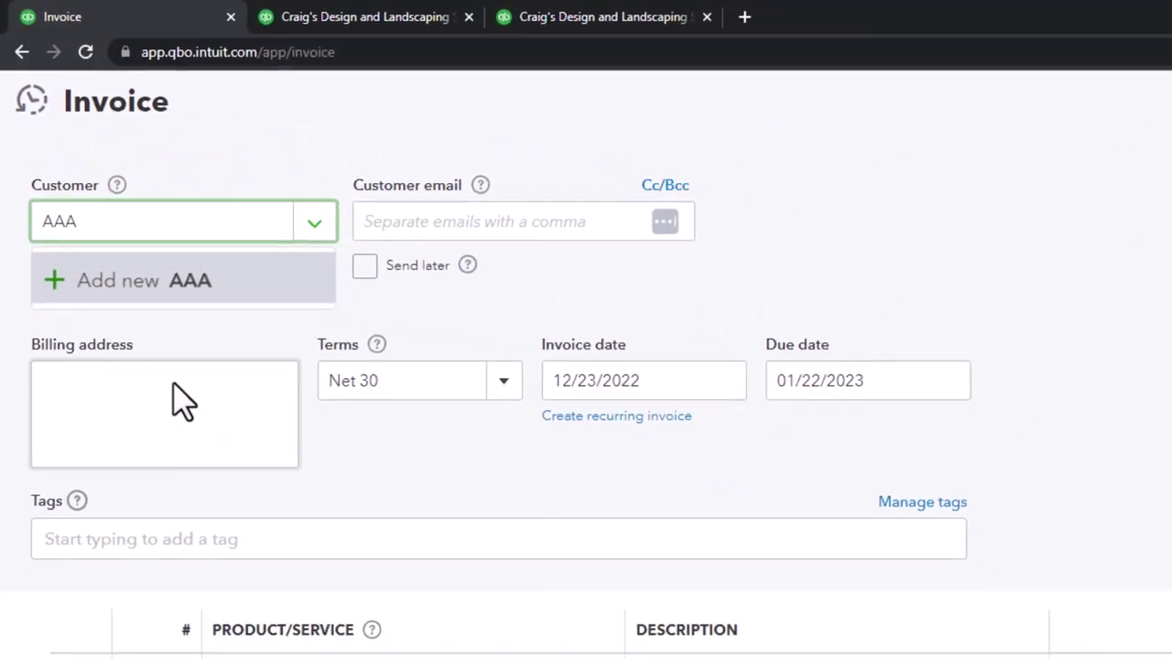
{"action": "key", "text": "Return"}
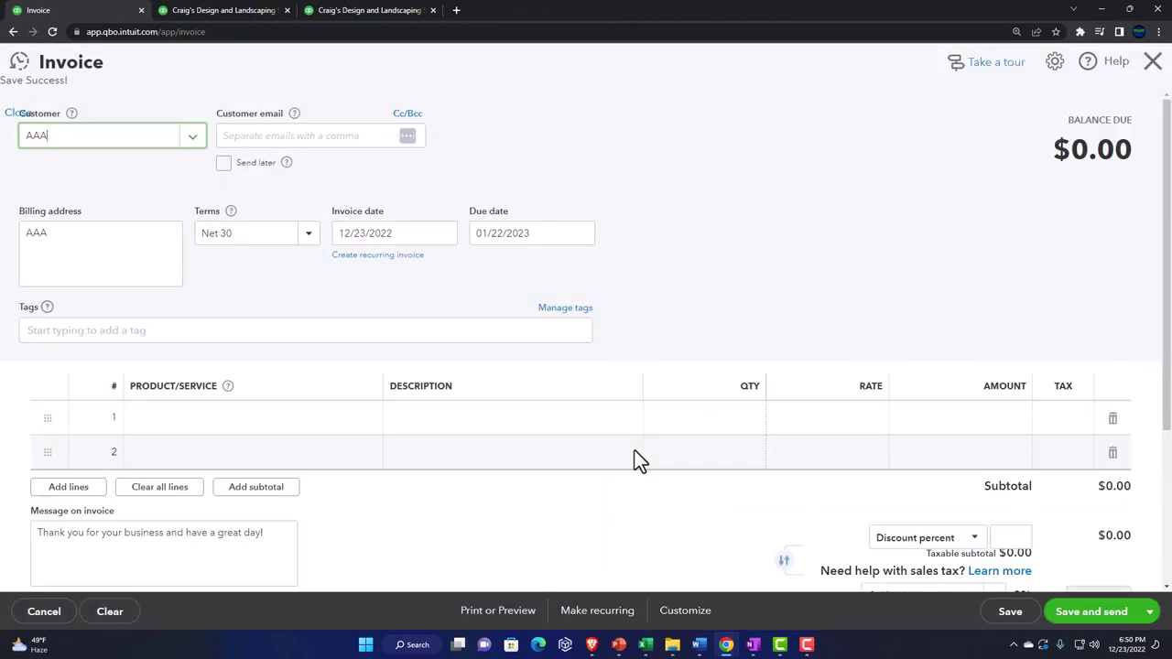
{"action": "key", "text": "Tab"}
{"action": "key", "text": "Tab"}
{"action": "key", "text": "Tab"}
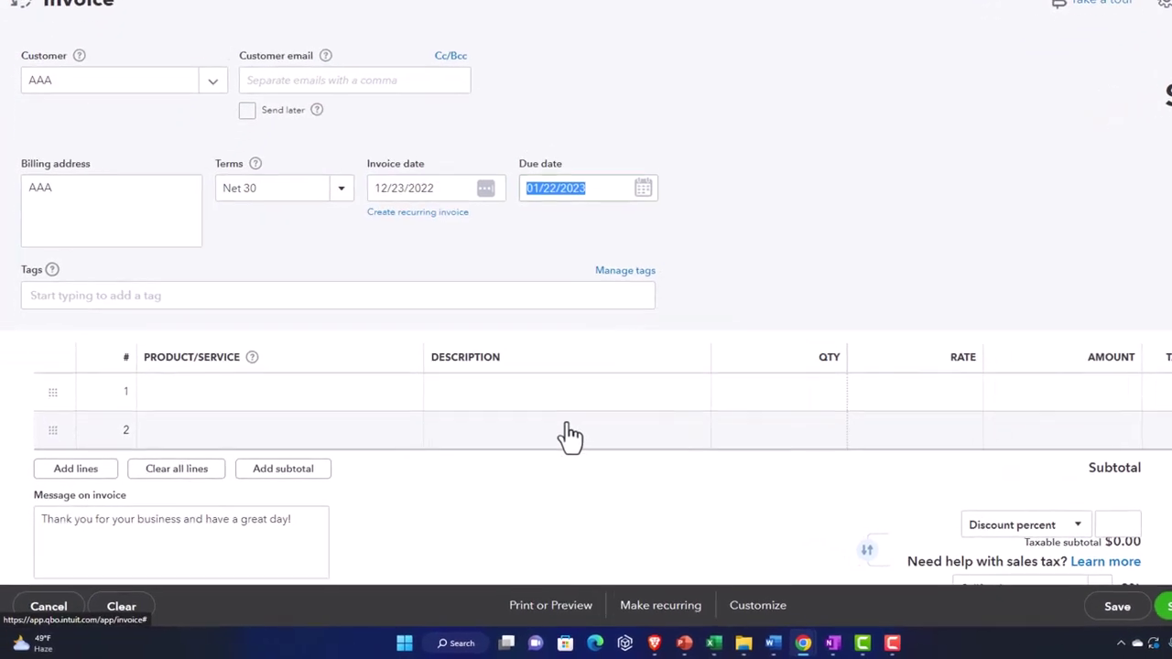
Step: Add Inv 1 as a new inventory item on the invoice's first line
{"action": "left_click", "coordinate": [214, 425]}
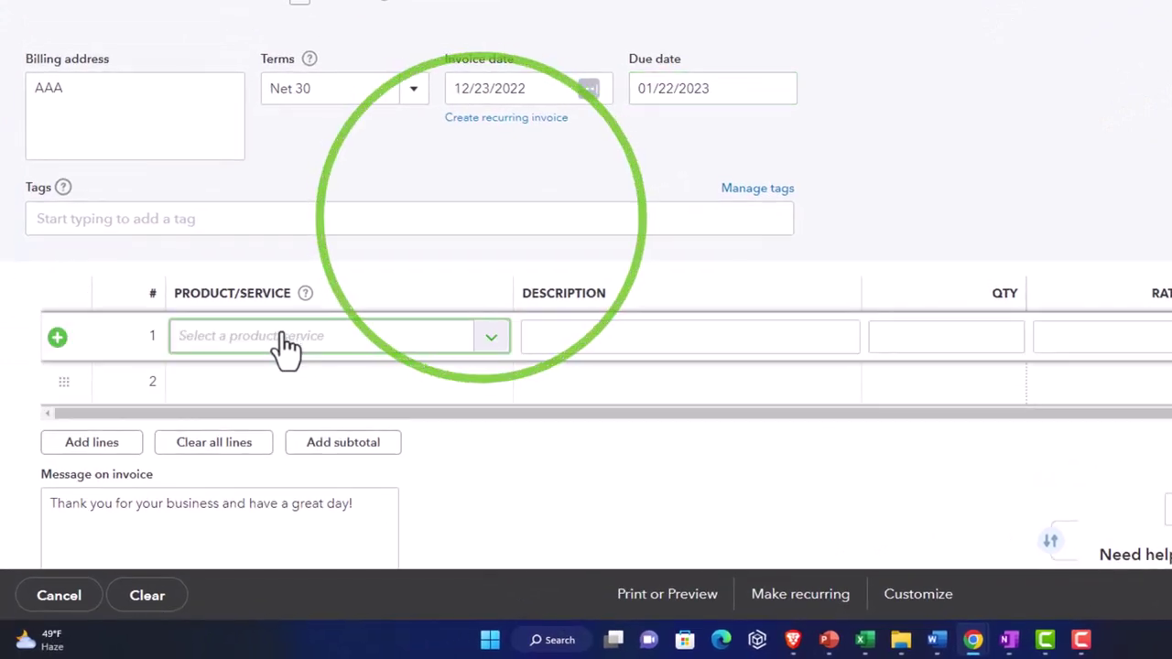
{"action": "type", "text": "Inv 1"}
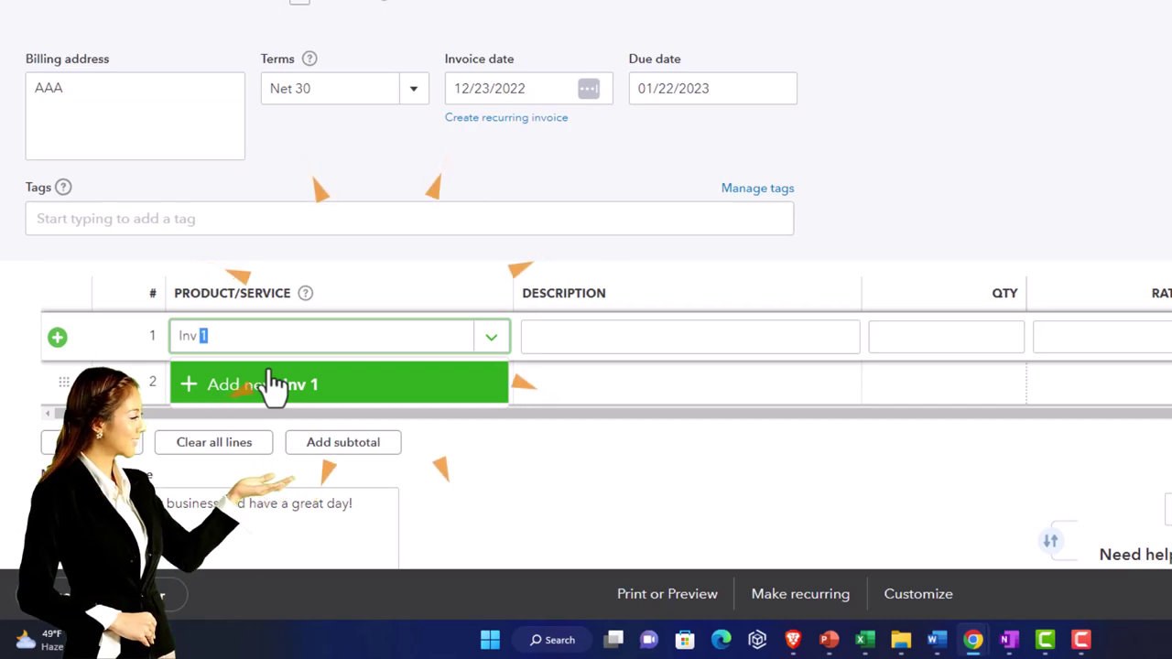
{"action": "left_click", "coordinate": [275, 385]}
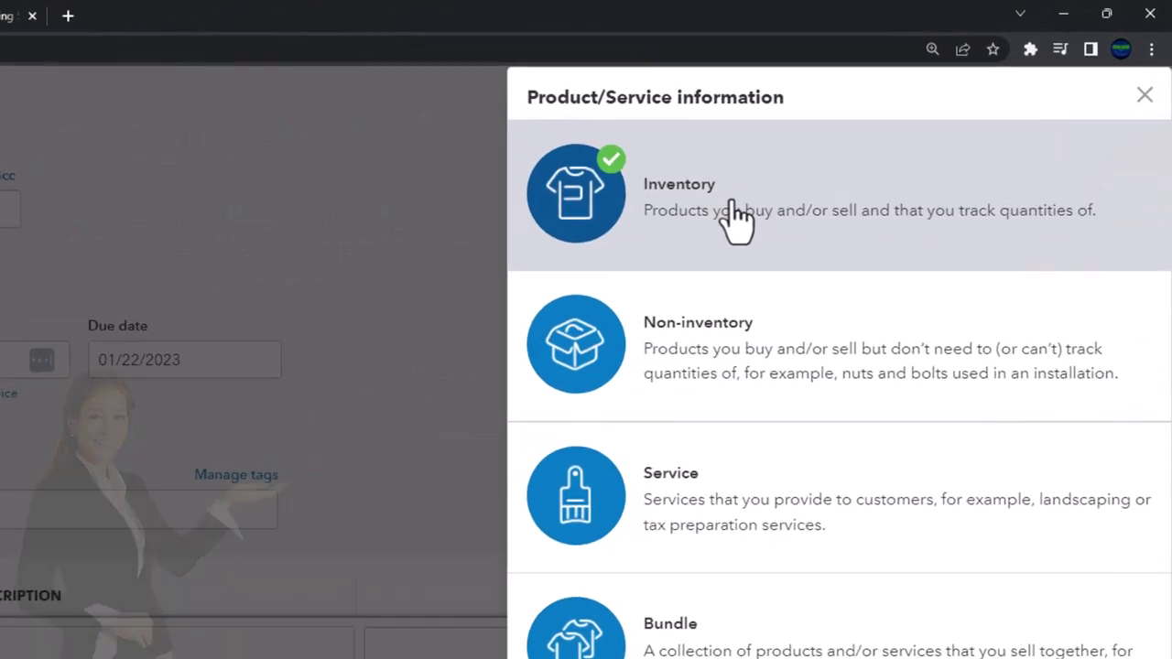
{"action": "left_click", "coordinate": [861, 142]}
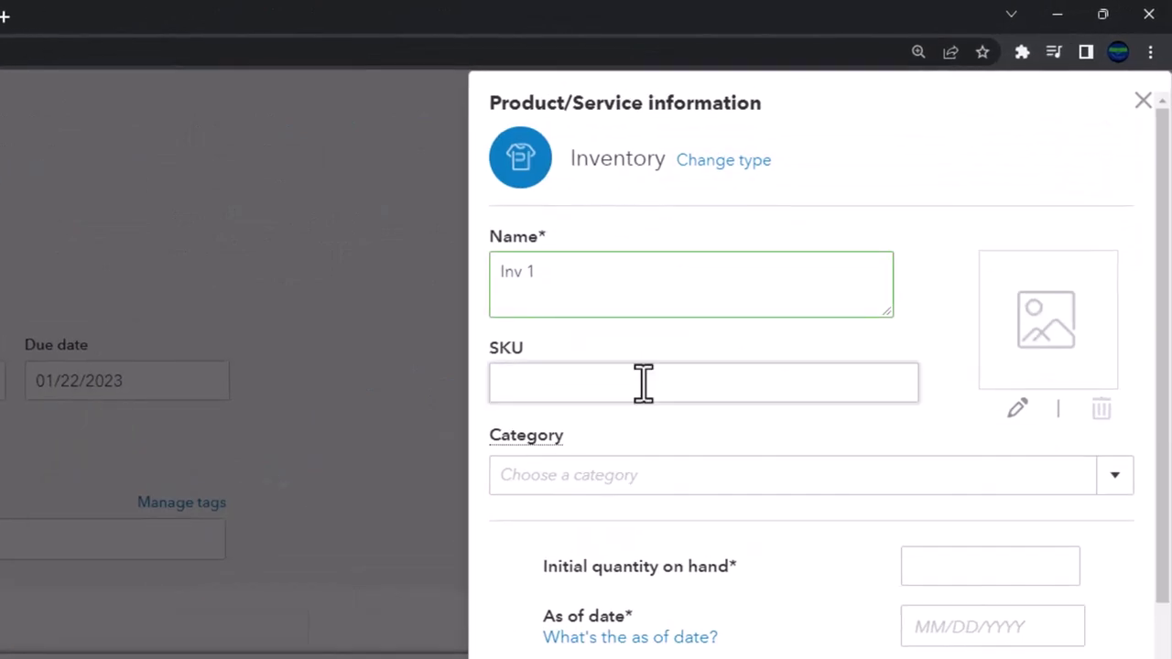
Step: Copy the item name into its sales description, and set initial quantity 10, as-of date 12/01/2022 and reorder point 0
{"action": "left_click_drag", "start_coordinate": [706, 303], "coordinate": [484, 254]}
{"action": "key", "text": "ctrl+c"}
{"action": "scroll", "coordinate": [651, 503], "scroll_direction": "down", "scroll_amount": 4}
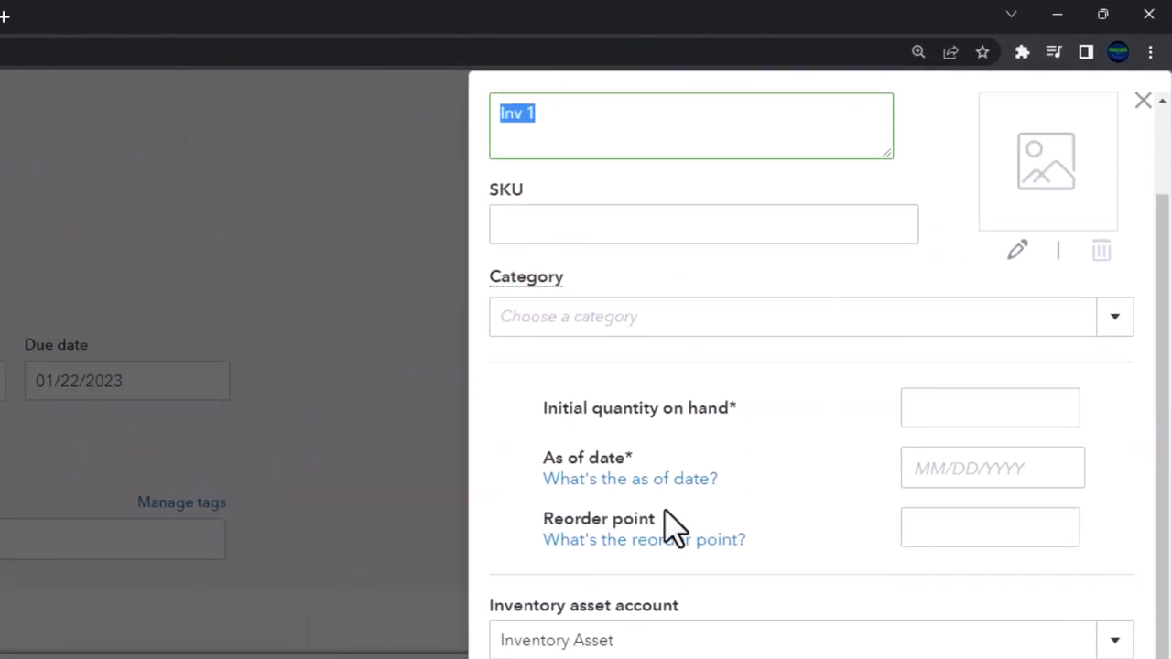
{"action": "left_click", "coordinate": [616, 287]}
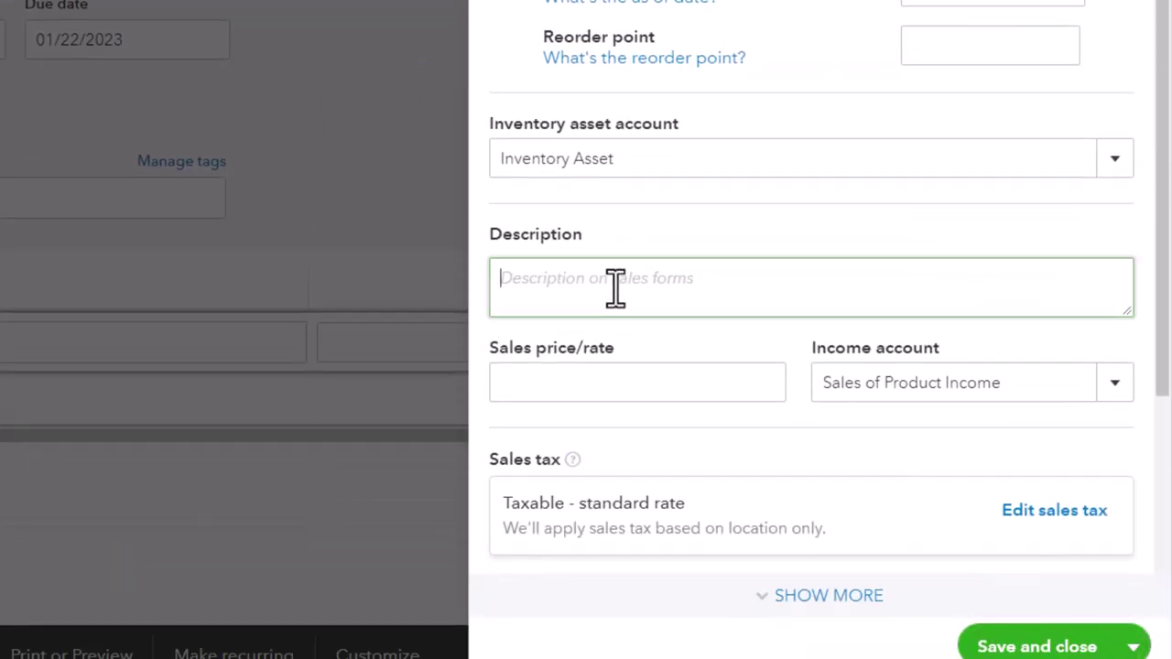
{"action": "key", "text": "ctrl+v"}
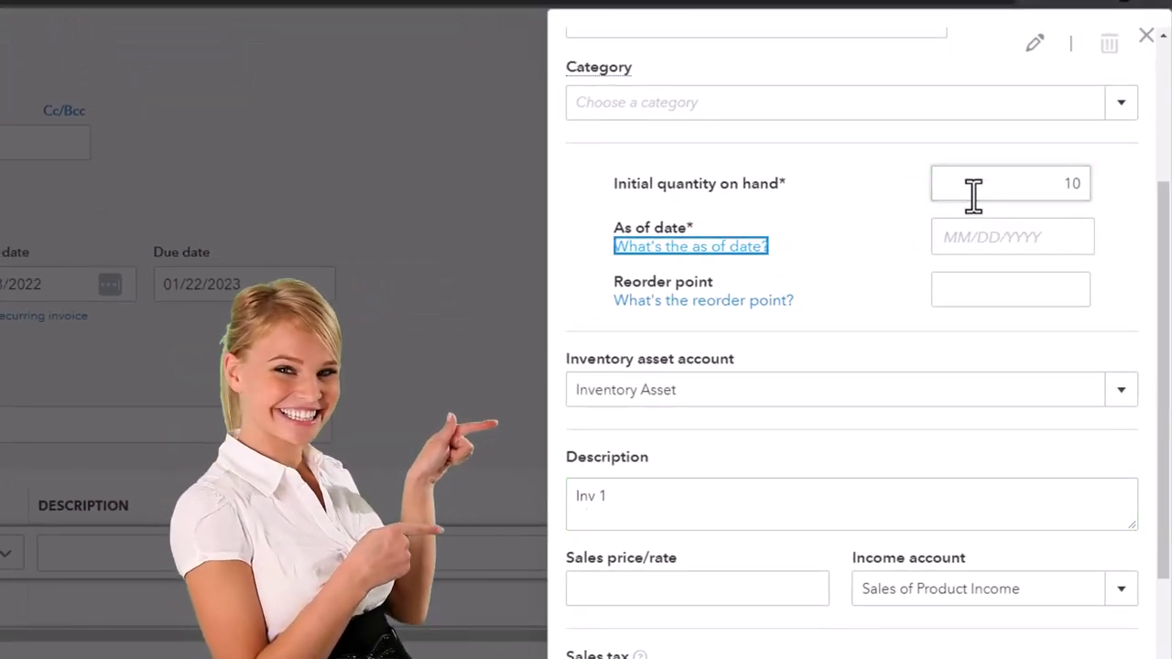
{"action": "left_click", "coordinate": [1033, 234]}
{"action": "left_click", "coordinate": [1072, 350]}
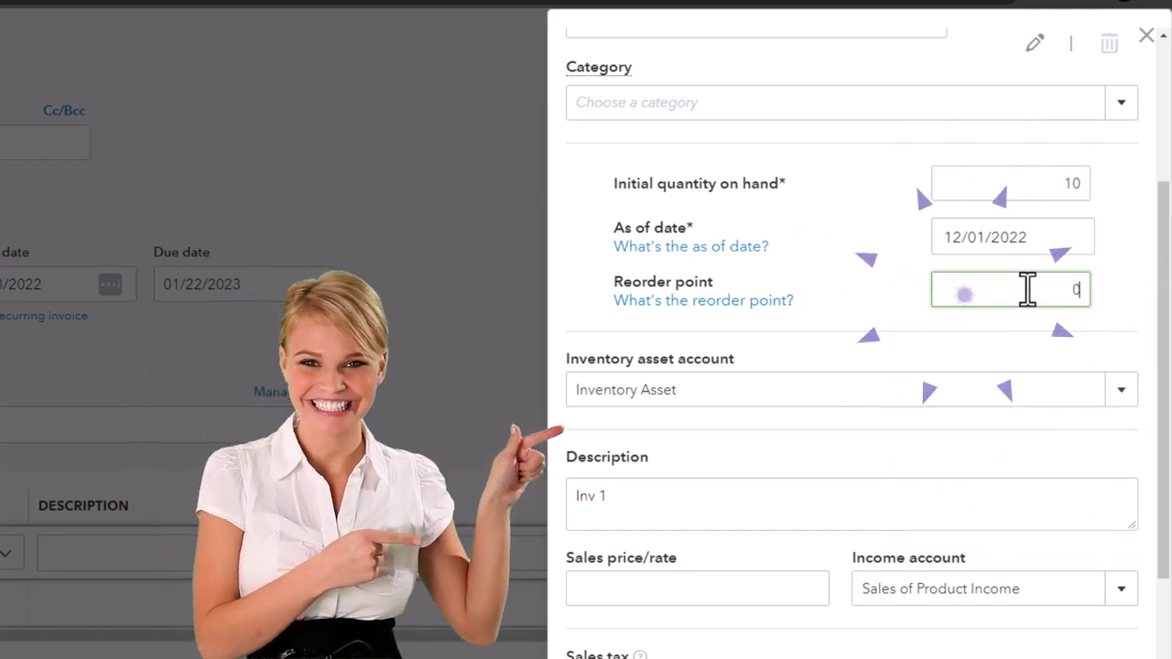
Step: Set the item's sales price to 1,000, purchasing description to Inv 1 and cost to 750, and save the item
{"action": "scroll", "coordinate": [907, 445], "scroll_direction": "down", "scroll_amount": 2}
{"action": "left_click", "coordinate": [676, 421]}
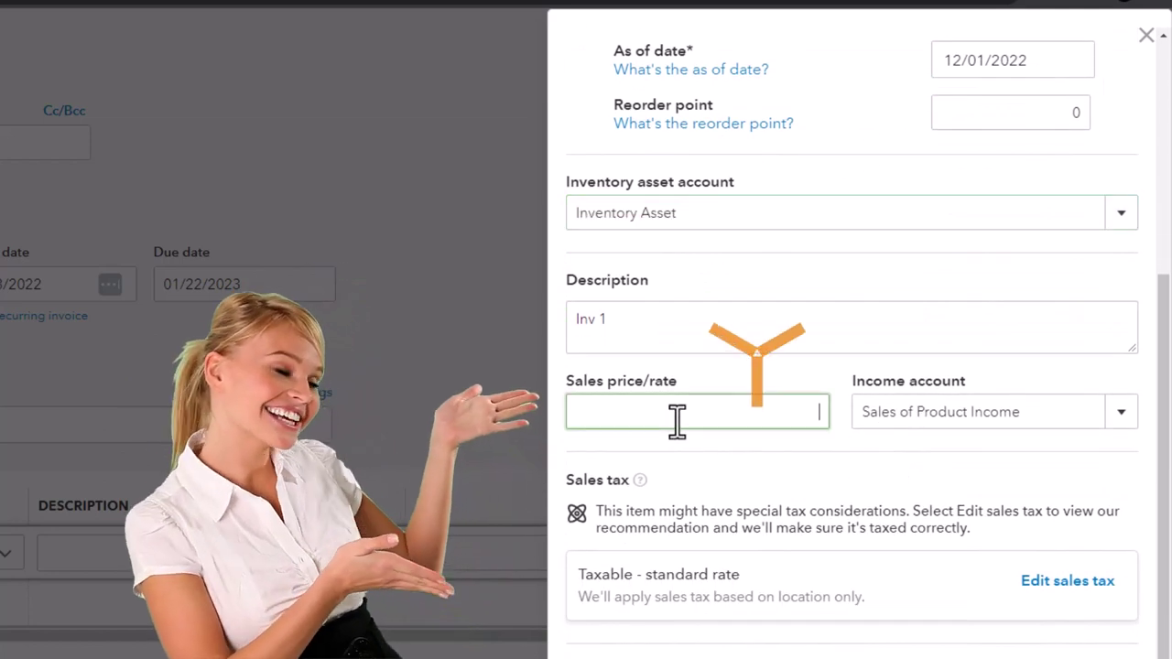
{"action": "type", "text": "1"}
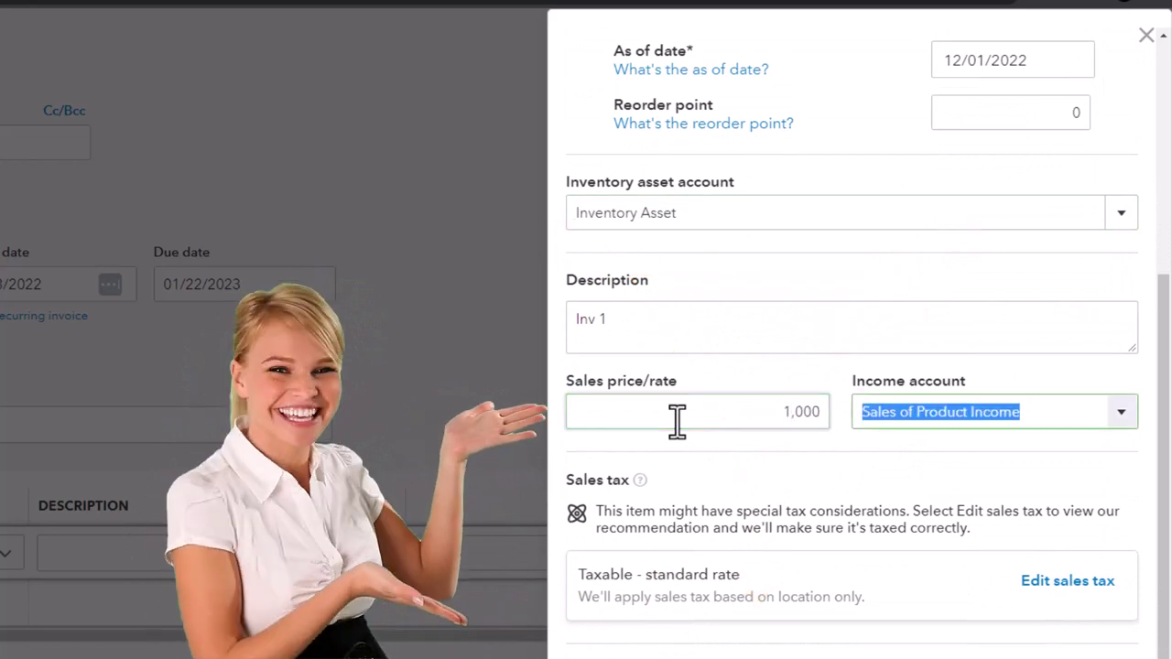
{"action": "scroll", "coordinate": [676, 420], "scroll_direction": "down", "scroll_amount": 2}
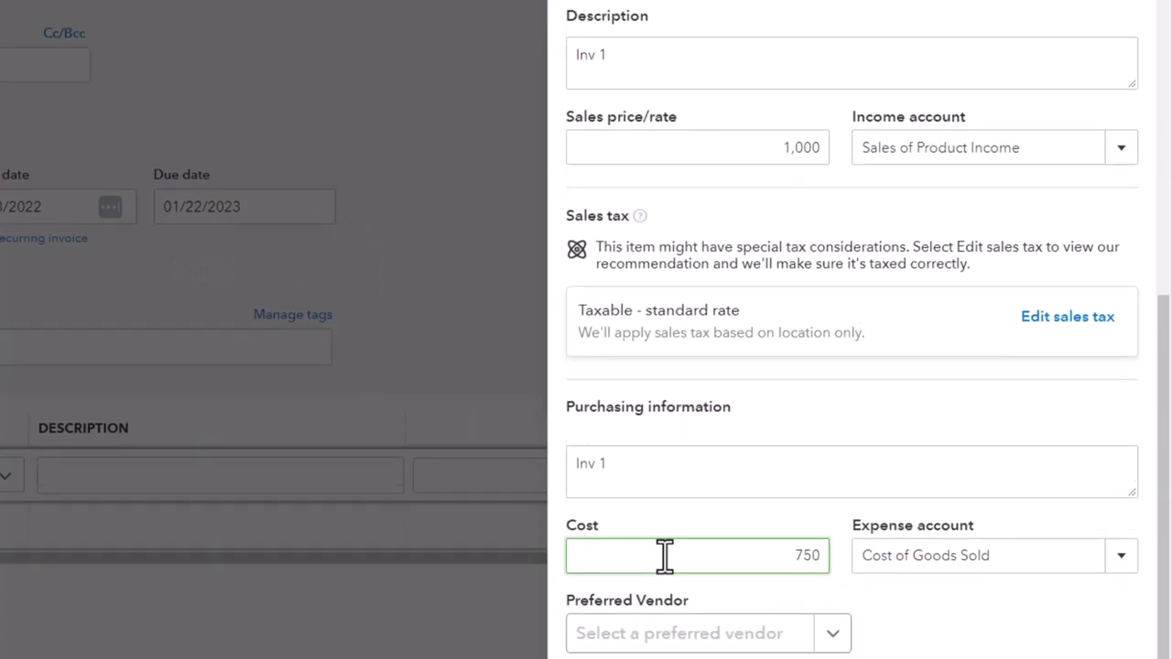
{"action": "key", "text": "Tab"}
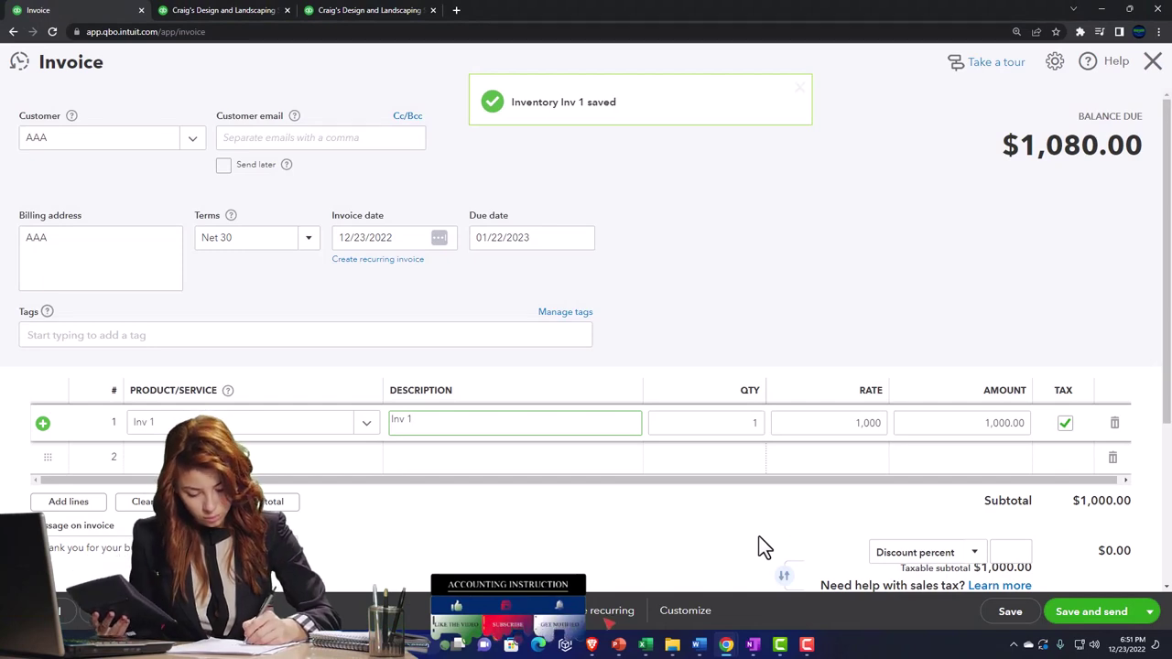
Step: Save and close the invoice for one Inv 1 item
{"action": "scroll", "coordinate": [745, 530], "scroll_direction": "down", "scroll_amount": 1}
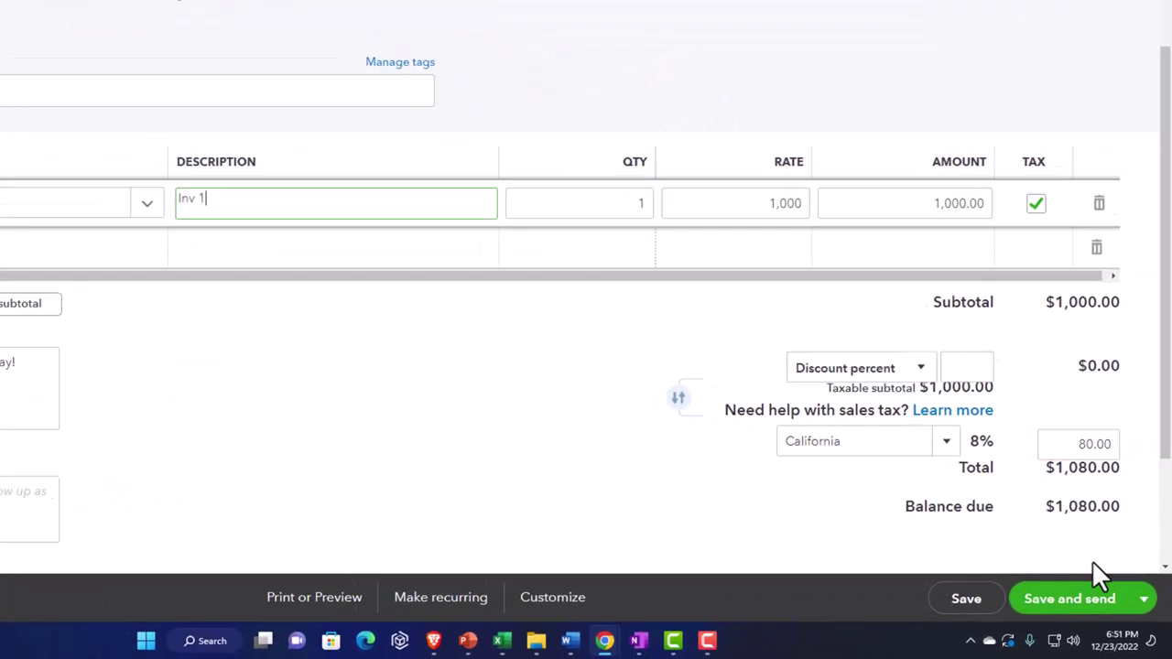
{"action": "left_click", "coordinate": [1144, 599]}
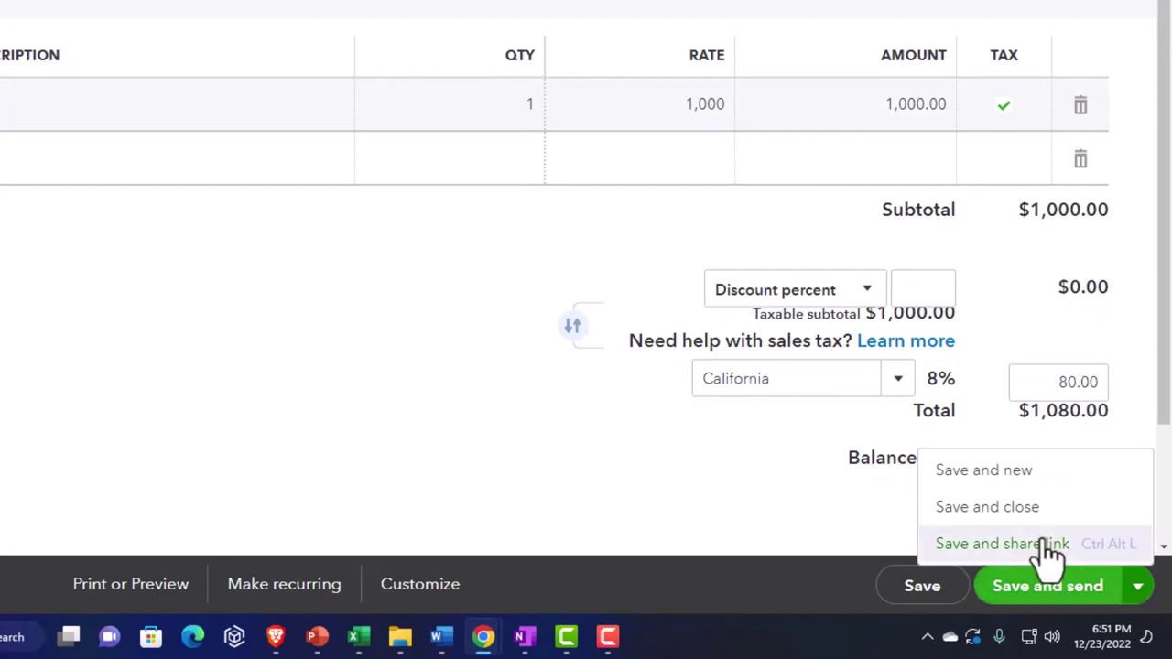
{"action": "left_click", "coordinate": [987, 507]}
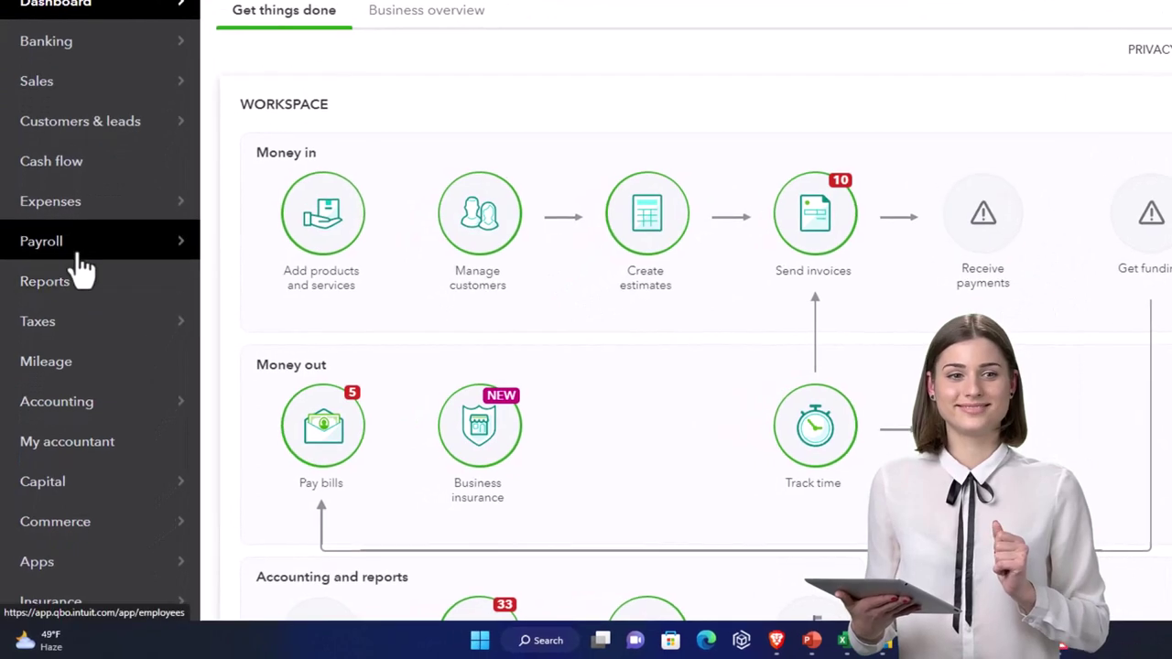
Step: Open customer AAA's transaction list from the sales customer list, with the navigation sidebar collapsed
{"action": "mouse_move", "coordinate": [56, 249]}
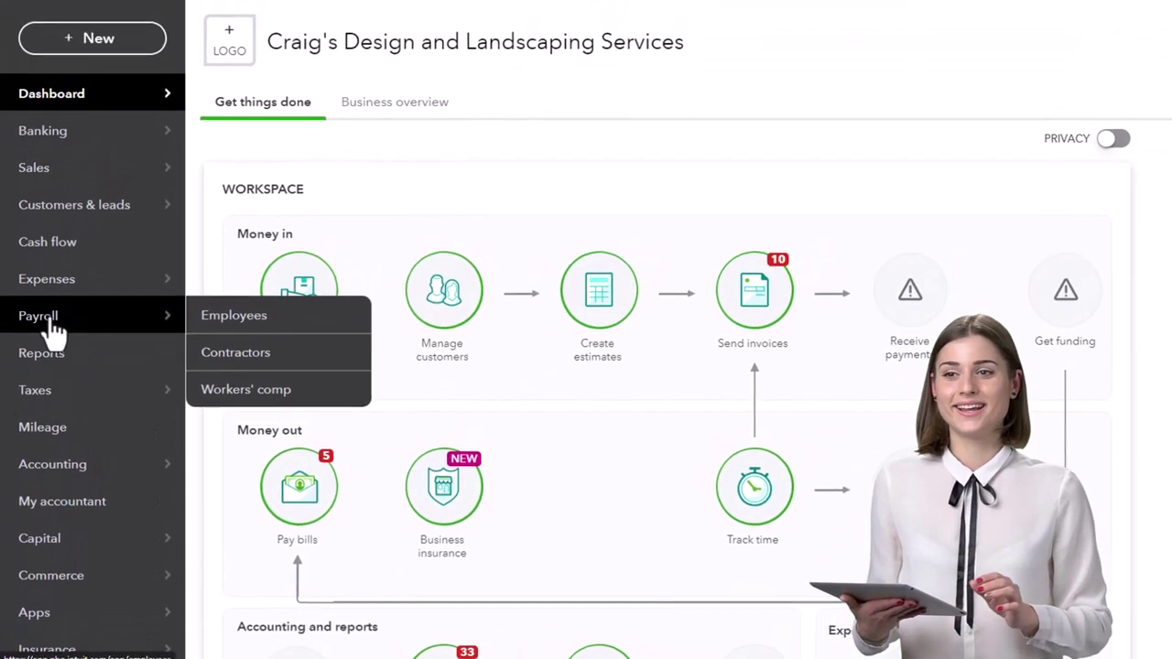
{"action": "left_click", "coordinate": [43, 183]}
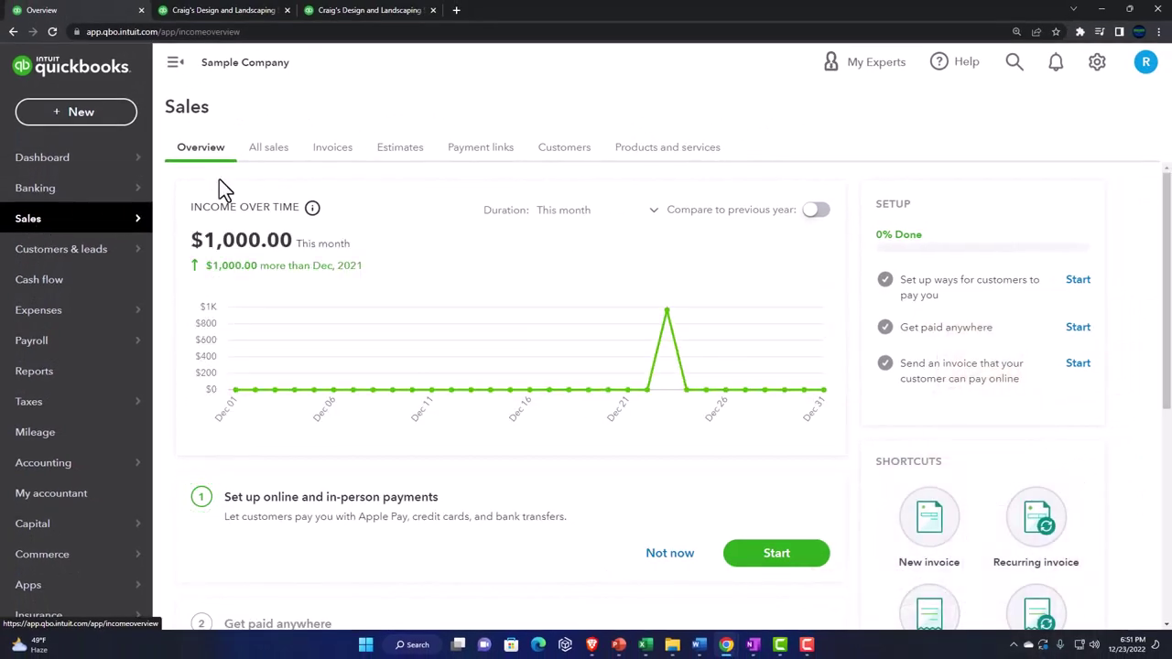
{"action": "left_click", "coordinate": [583, 160]}
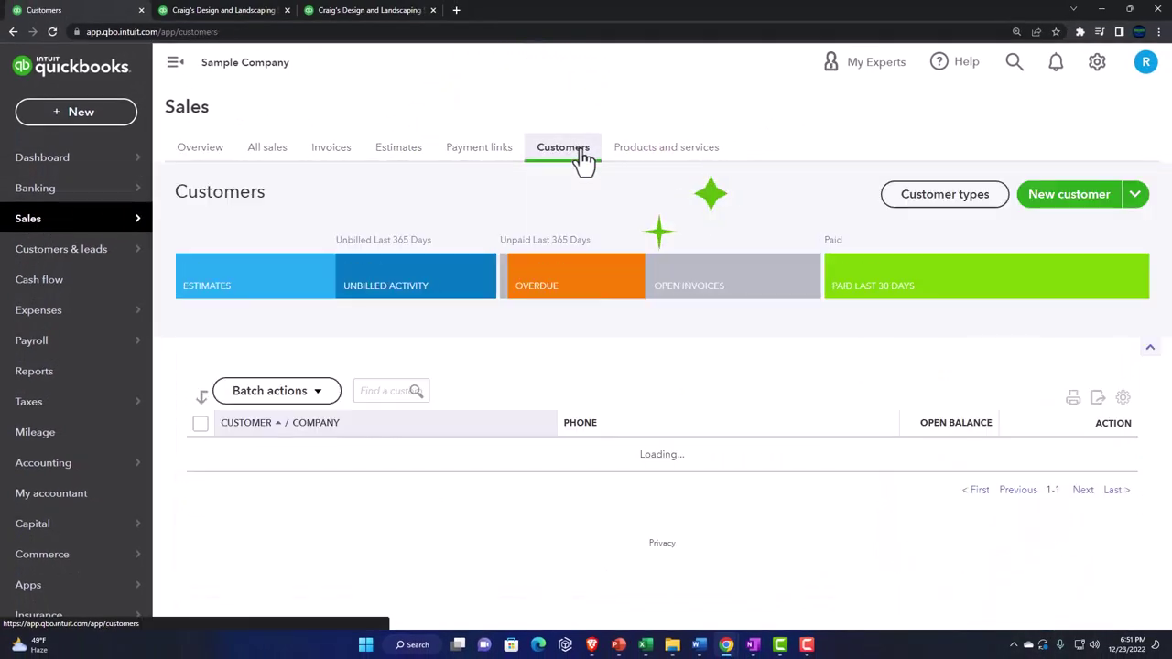
{"action": "left_click", "coordinate": [176, 64]}
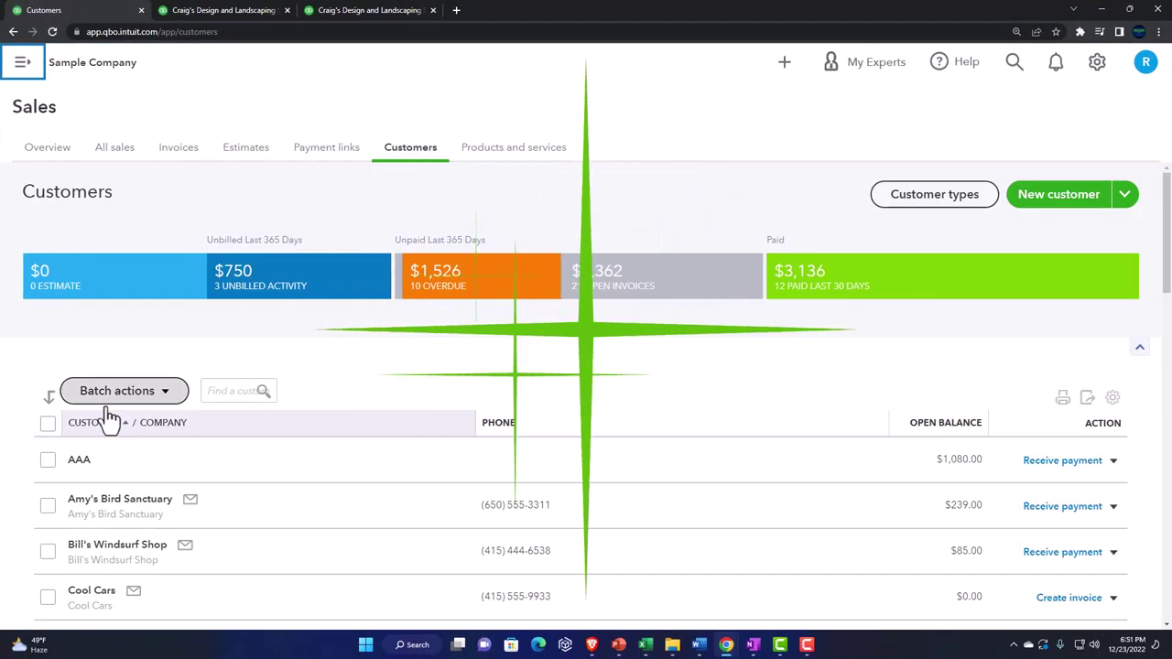
{"action": "left_click", "coordinate": [80, 463]}
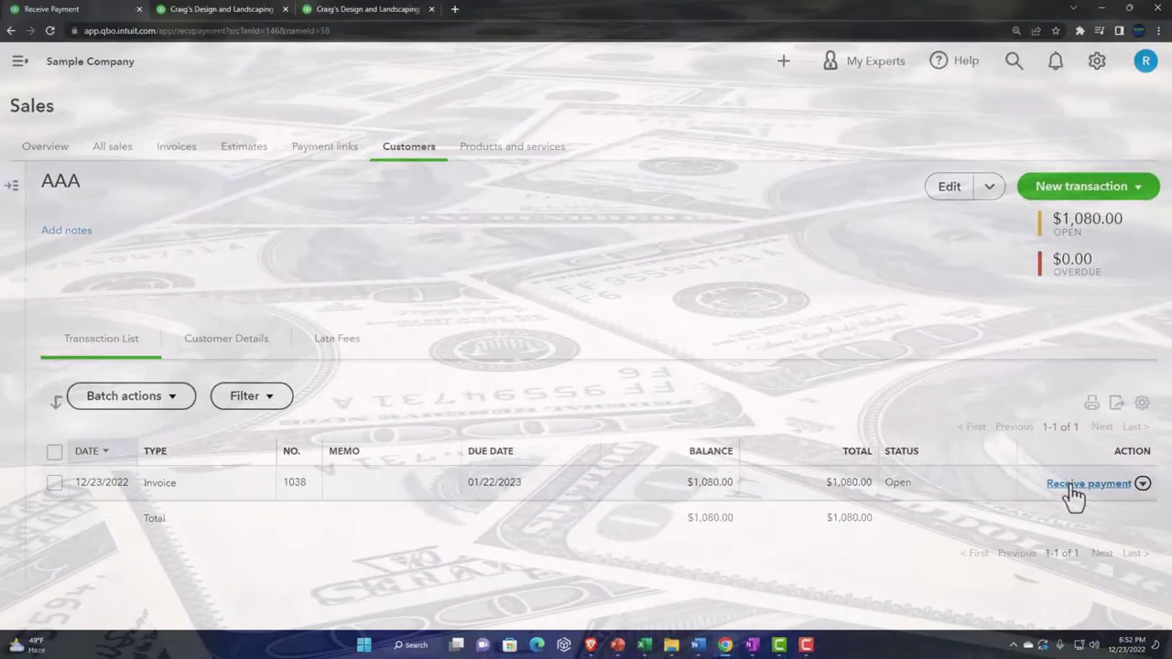
Step: Receive AAA's full invoice payment of 1,080.00 as Cash into Undeposited Funds, and save and close it
{"action": "left_click", "coordinate": [1069, 485]}
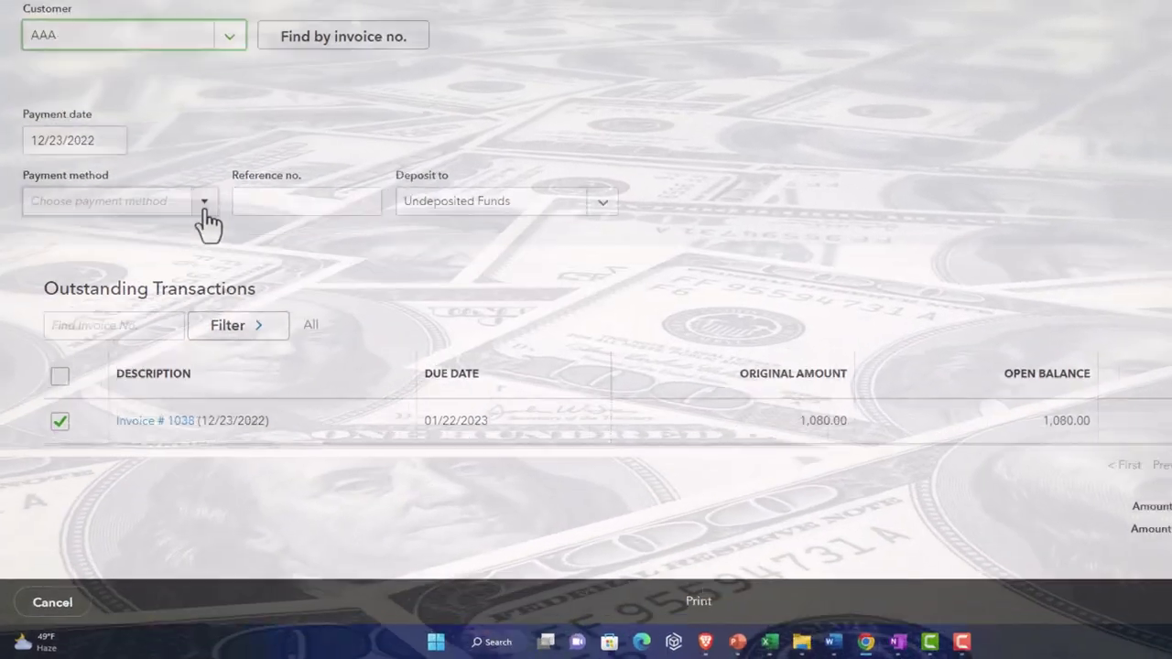
{"action": "left_click", "coordinate": [177, 261]}
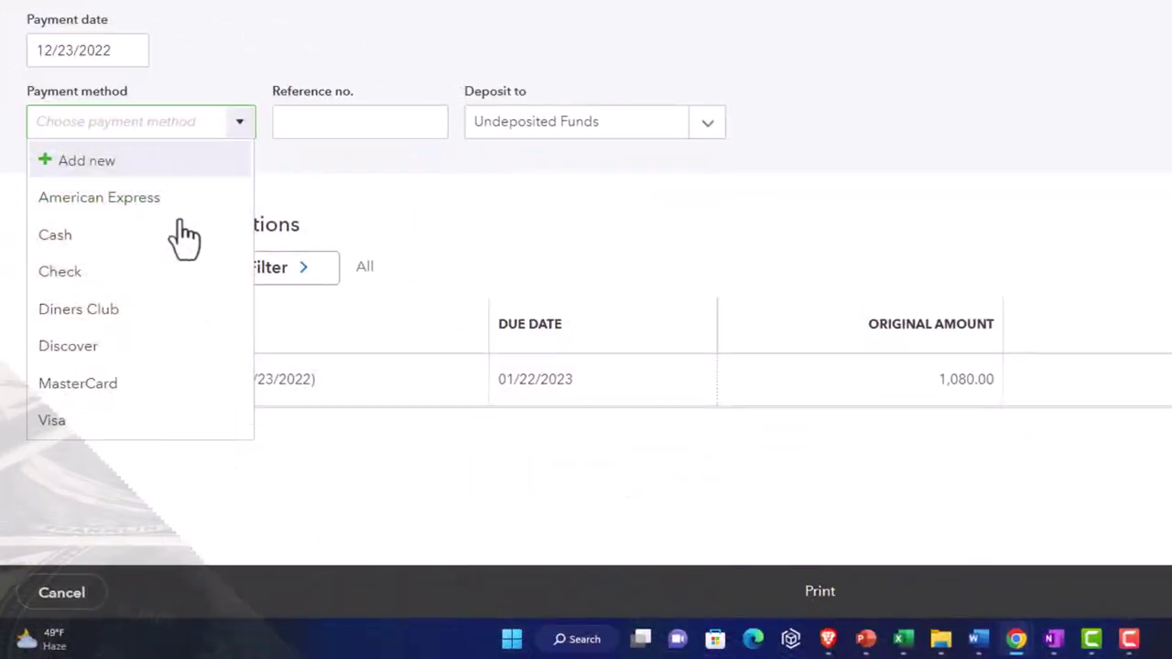
{"action": "left_click", "coordinate": [177, 239]}
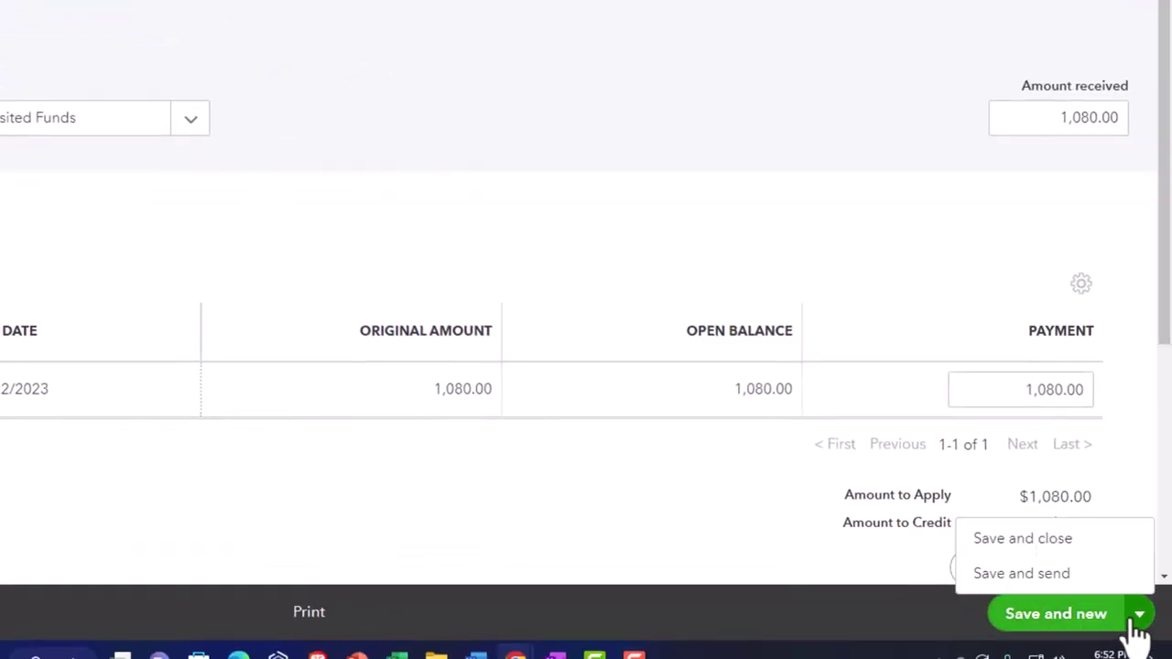
{"action": "left_click", "coordinate": [1044, 539]}
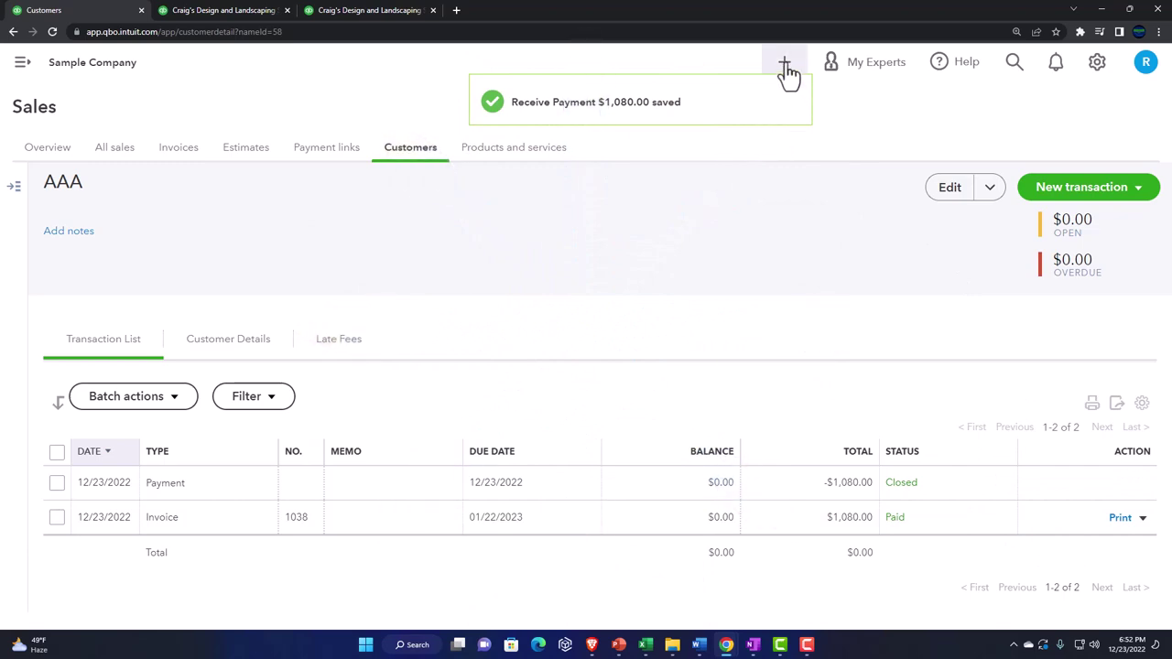
Step: Create a bank deposit that includes only AAA's 12/23/2022 cash payment, and save and close it
{"action": "left_click", "coordinate": [786, 68]}
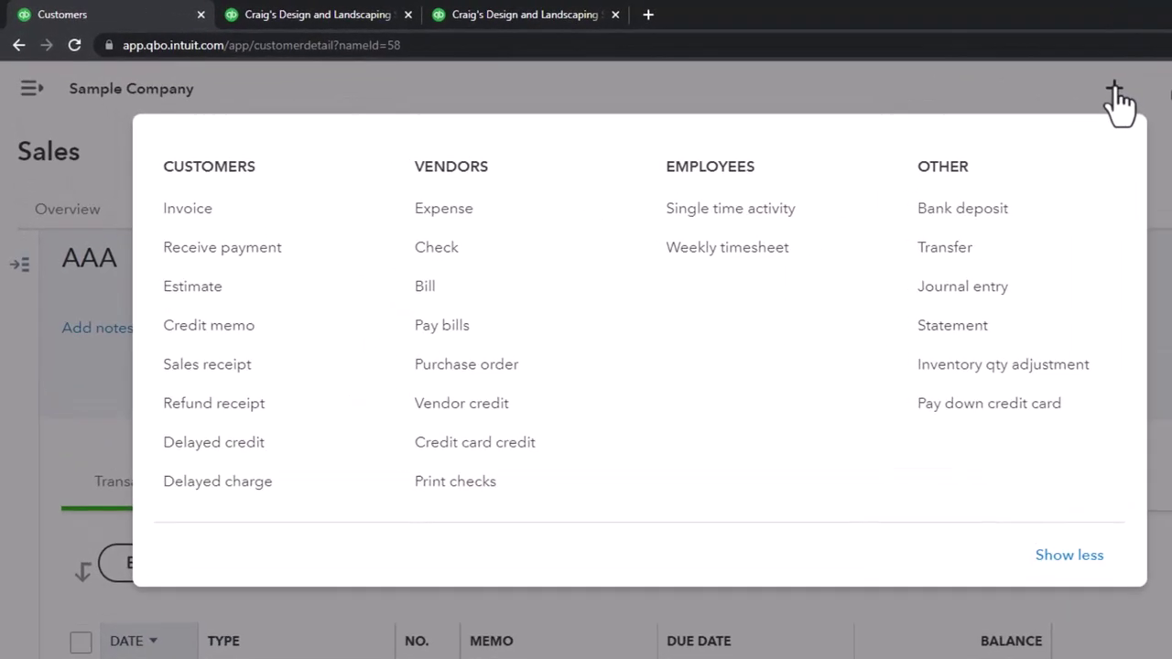
{"action": "left_click", "coordinate": [1005, 220]}
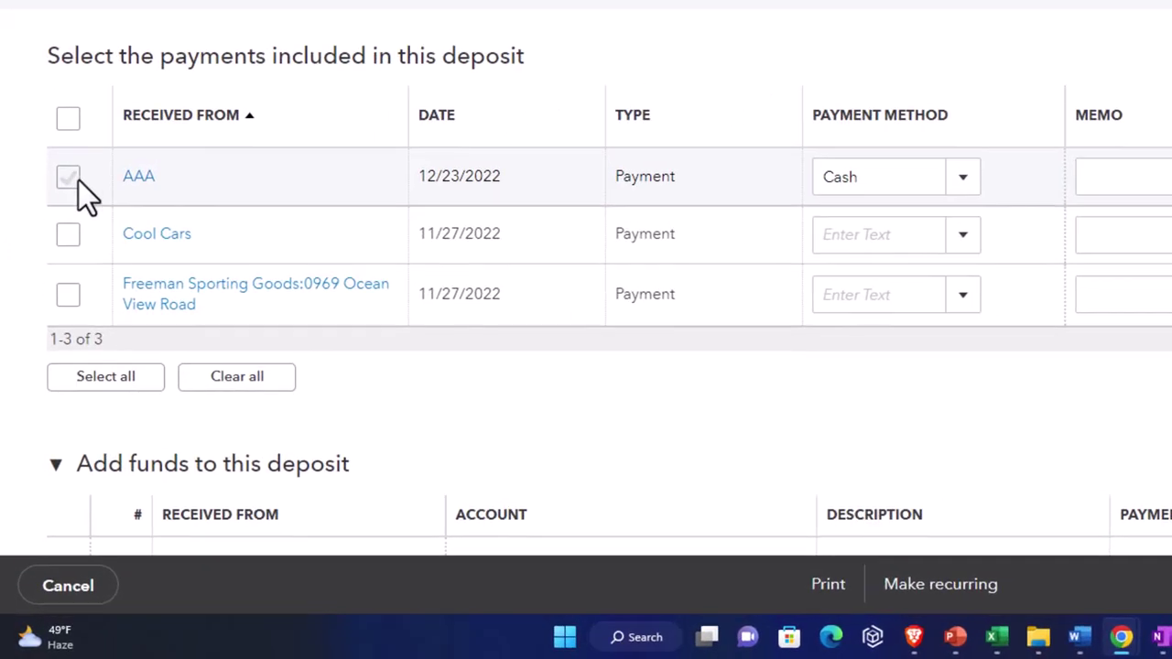
{"action": "left_click", "coordinate": [69, 177]}
{"action": "scroll", "coordinate": [586, 320], "scroll_direction": "down", "scroll_amount": 3}
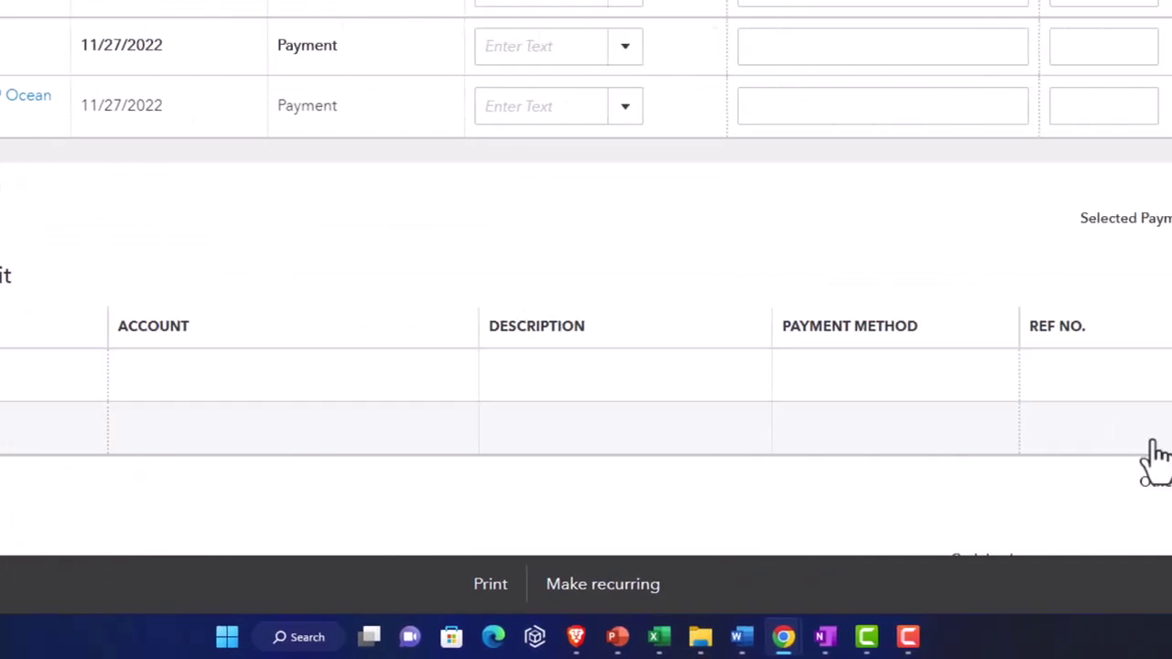
{"action": "left_click", "coordinate": [1138, 586]}
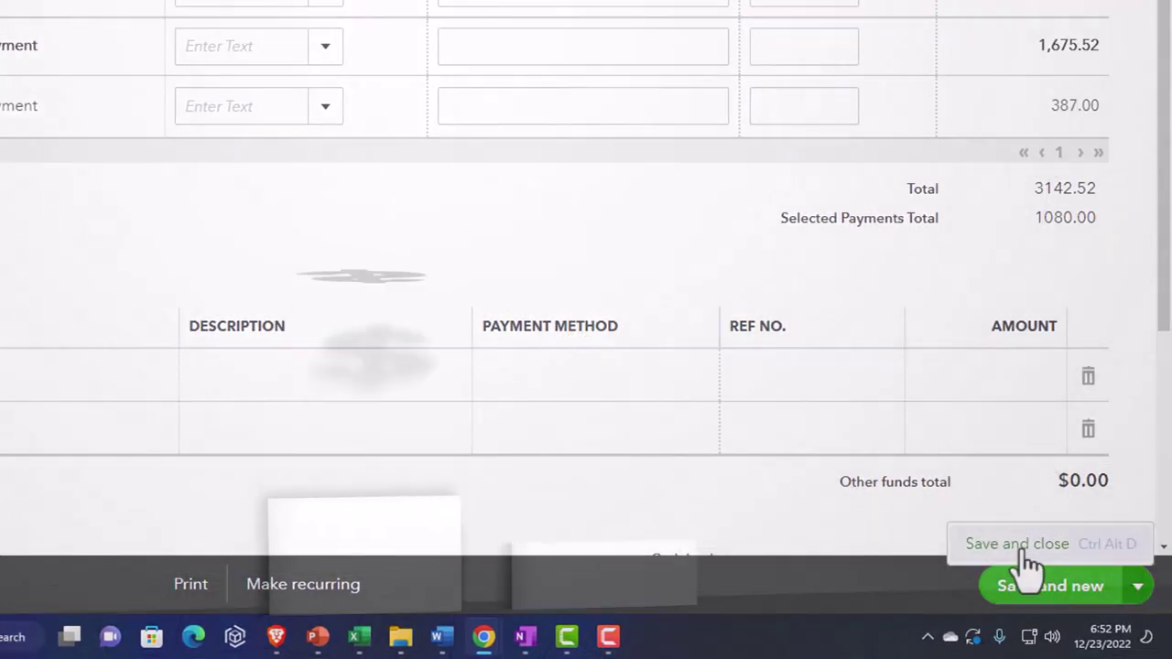
{"action": "left_click", "coordinate": [1023, 547]}
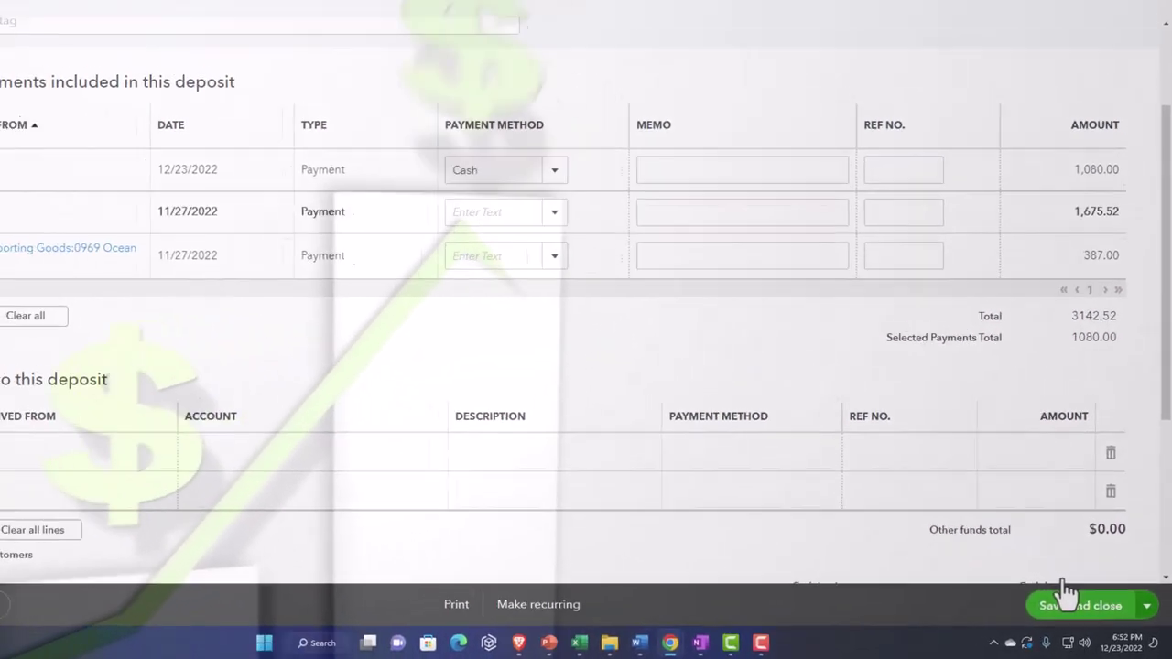
Step: Save and close the bank deposit, and rerun the 2022 Balance Sheet to check the Checking and Accounts Receivable balances
{"action": "left_click", "coordinate": [1067, 595]}
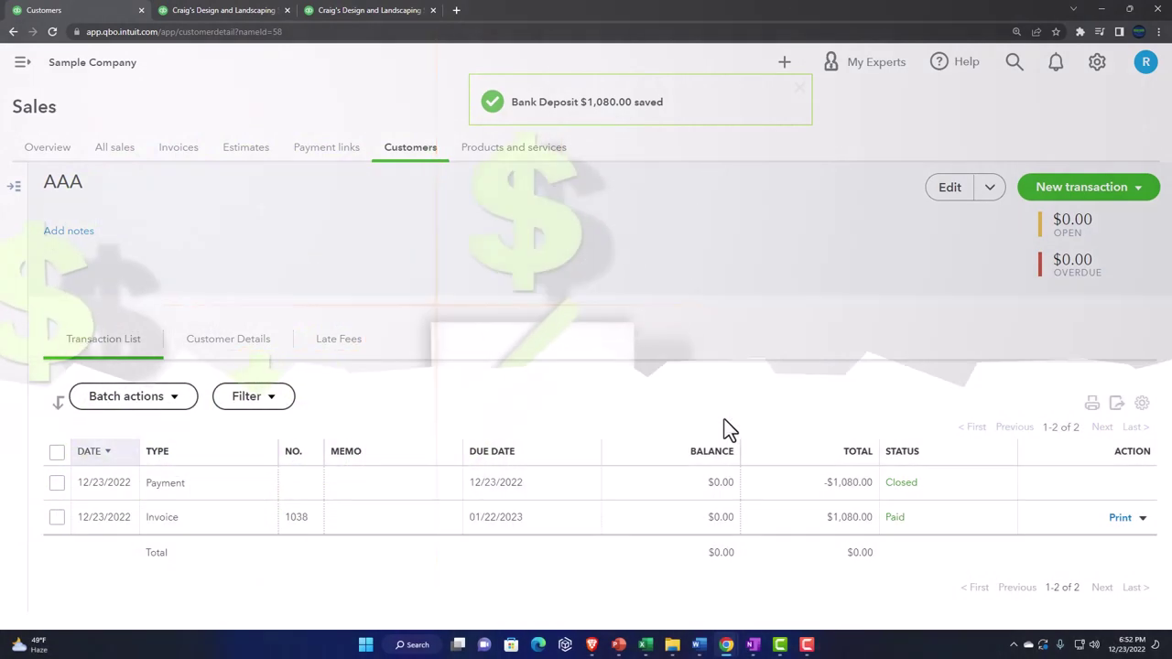
{"action": "left_click", "coordinate": [220, 10]}
{"action": "key", "text": "ctrl+plus"}
{"action": "key", "text": "ctrl+plus"}
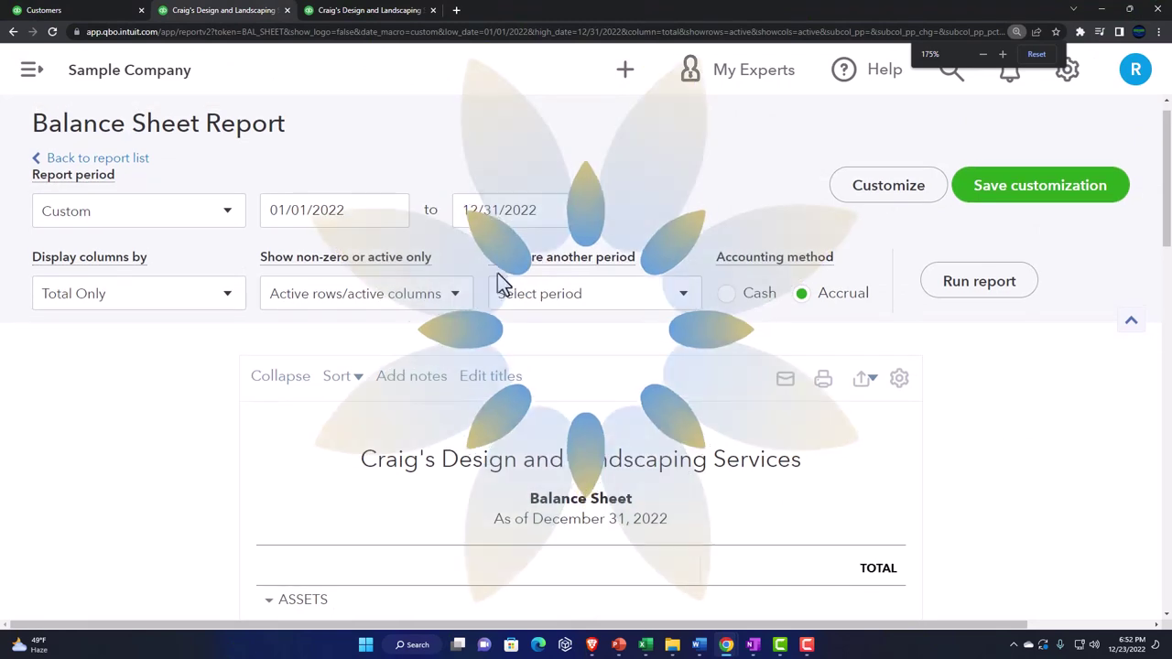
{"action": "scroll", "coordinate": [889, 397], "scroll_direction": "down", "scroll_amount": 2}
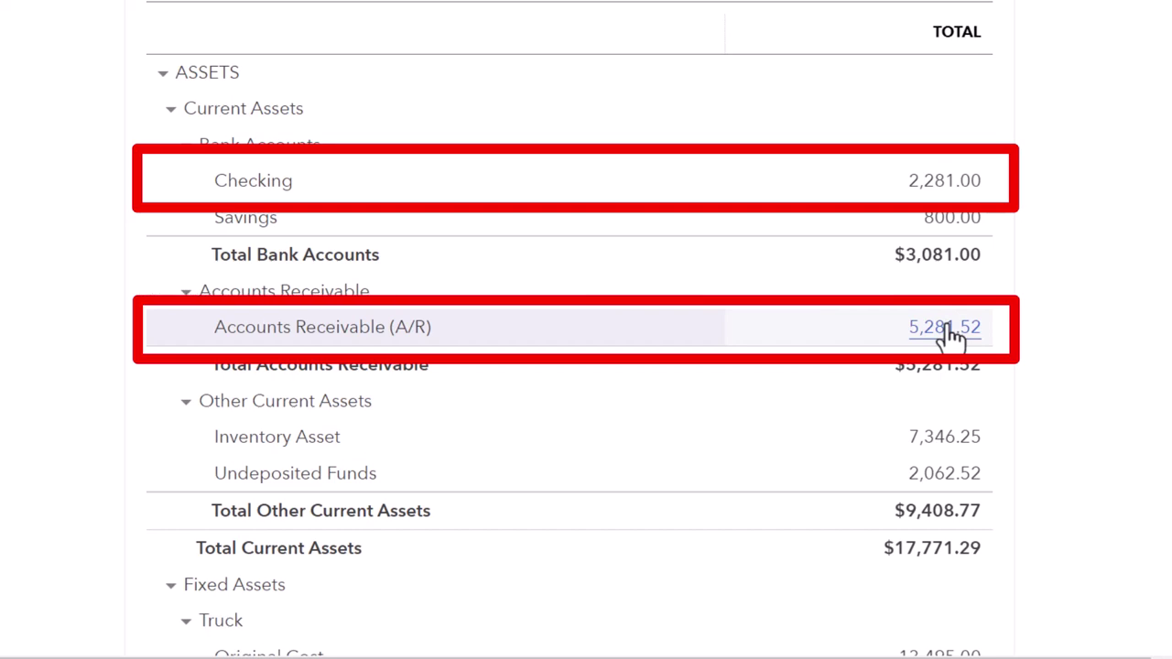
Step: Rerun the Profit and Loss report for January to December 2022
{"action": "left_click", "coordinate": [371, 10]}
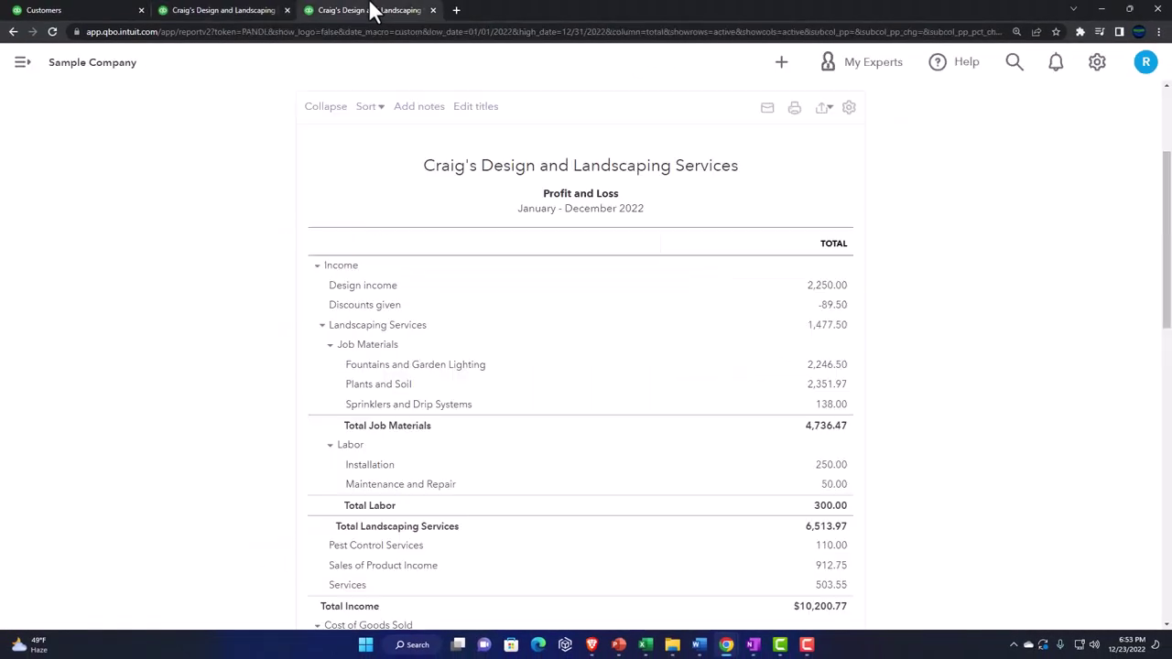
{"action": "scroll", "coordinate": [542, 364], "scroll_direction": "up", "scroll_amount": 2}
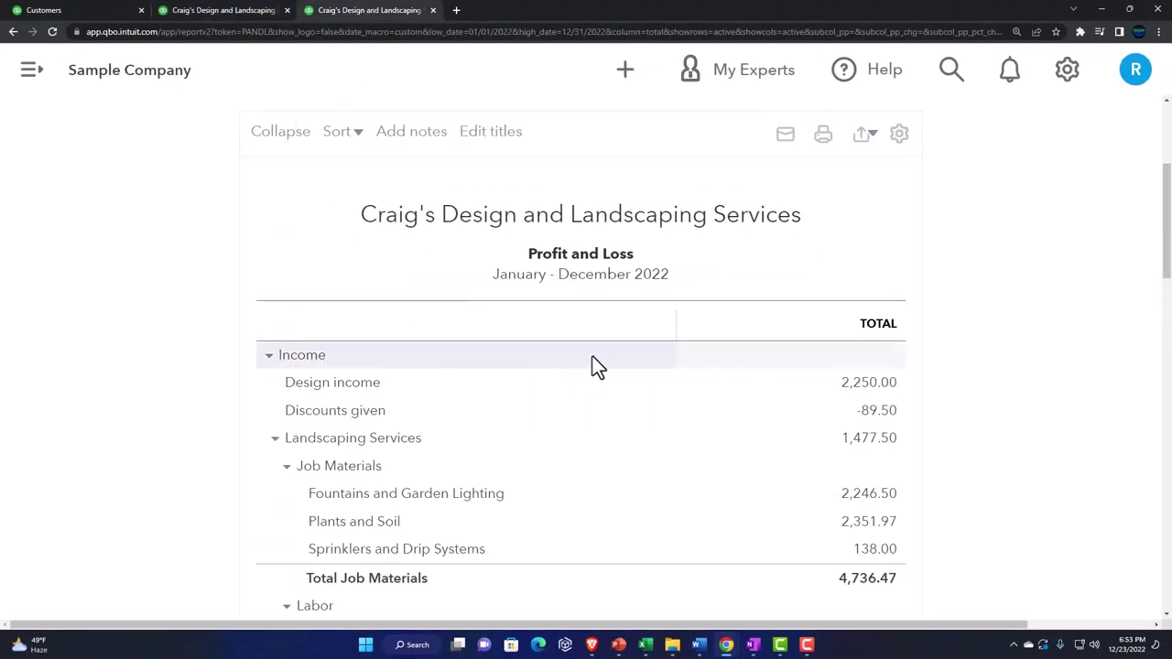
{"action": "scroll", "coordinate": [592, 356], "scroll_direction": "up", "scroll_amount": 2}
Step: Examine the Board of Equalization Payable and Inventory Asset balances on the Balance Sheet
{"action": "scroll", "coordinate": [939, 384], "scroll_direction": "down", "scroll_amount": 5}
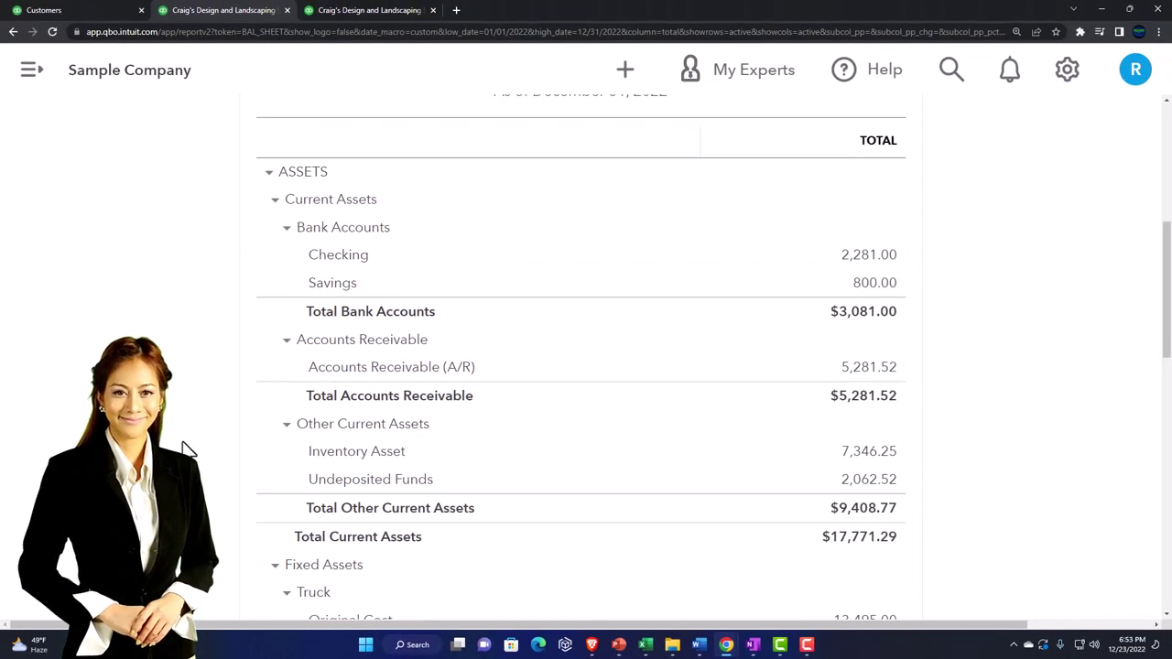
{"action": "scroll", "coordinate": [184, 455], "scroll_direction": "down", "scroll_amount": 2}
{"action": "scroll", "coordinate": [183, 455], "scroll_direction": "down", "scroll_amount": 5}
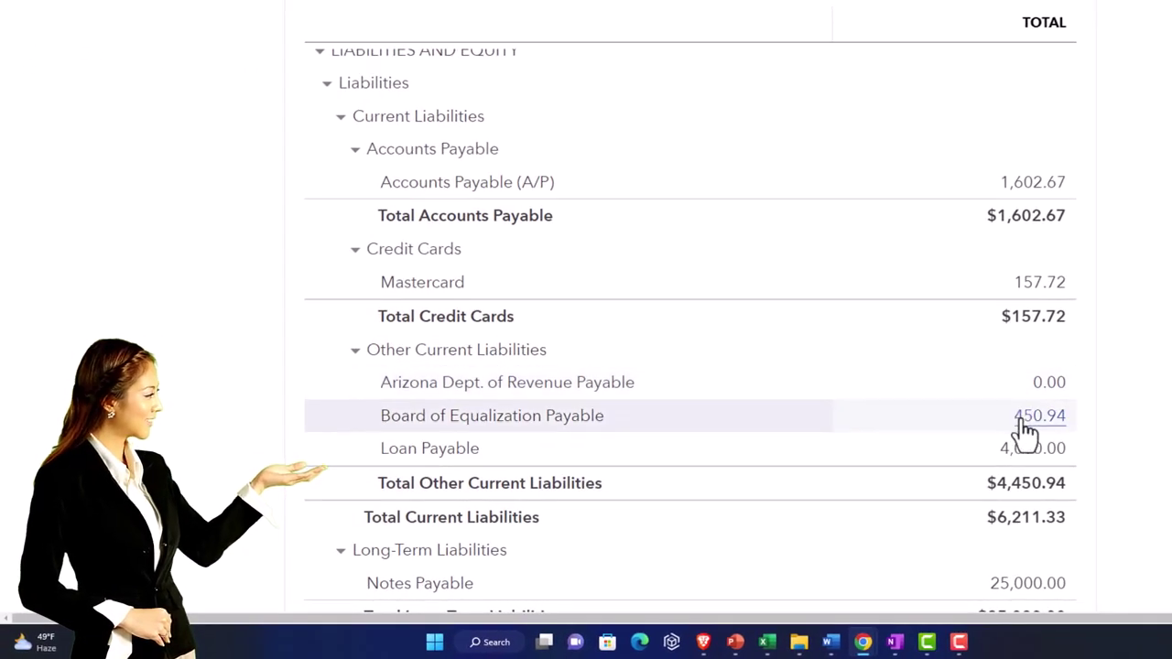
{"action": "scroll", "coordinate": [1027, 430], "scroll_direction": "up", "scroll_amount": 6}
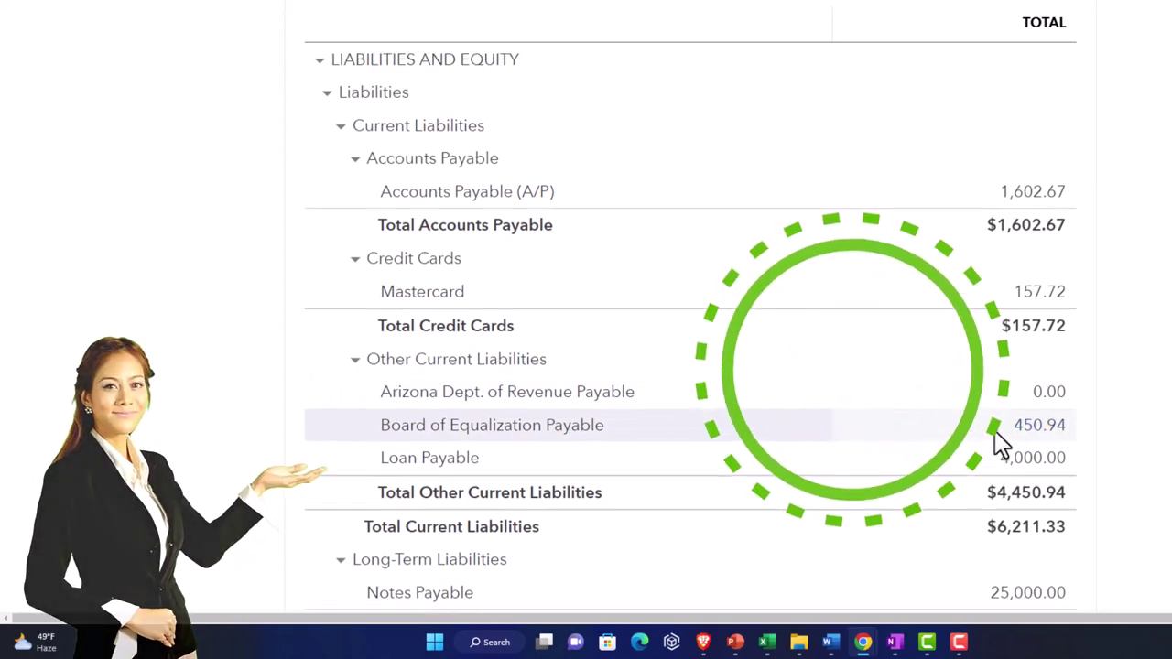
{"action": "scroll", "coordinate": [998, 446], "scroll_direction": "up", "scroll_amount": 1}
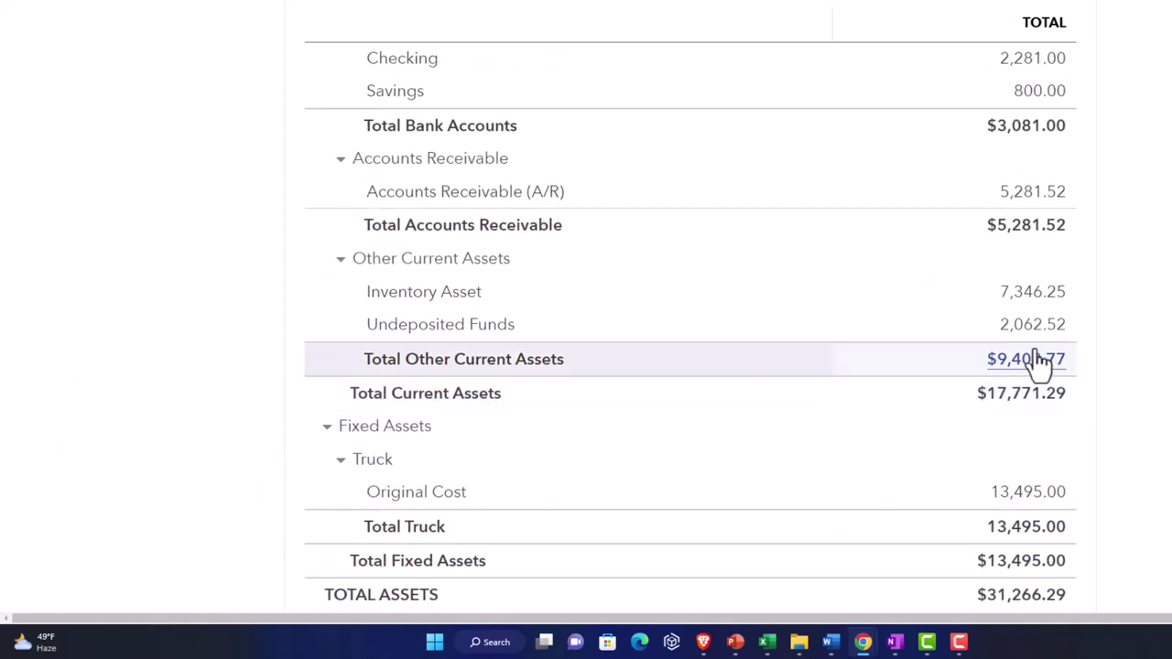
{"action": "left_click", "coordinate": [1033, 293]}
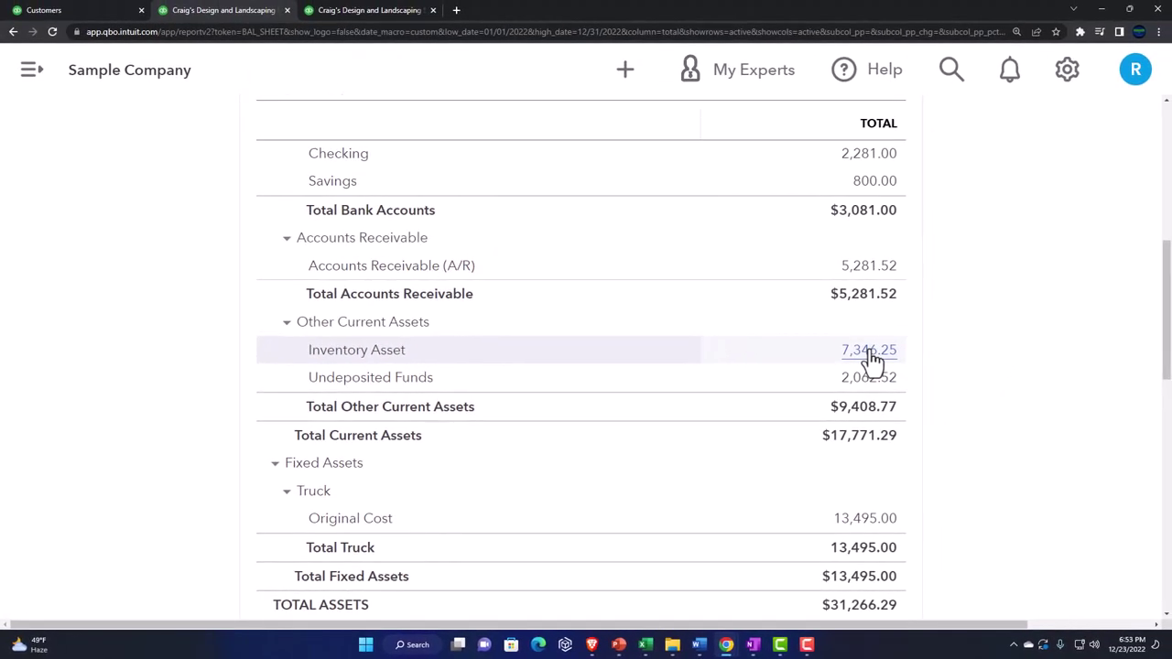
Step: Examine Sales of Product Income and Cost of Goods Sold on the Profit and Loss report
{"action": "left_click", "coordinate": [358, 11]}
{"action": "scroll", "coordinate": [220, 348], "scroll_direction": "up", "scroll_amount": 3}
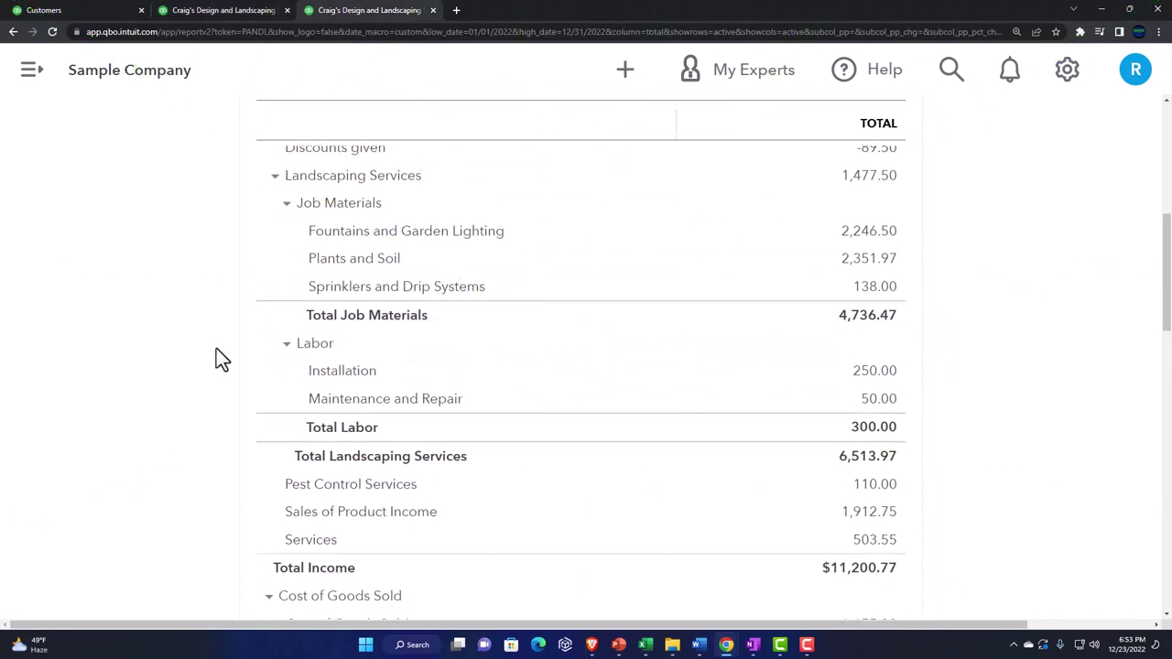
{"action": "scroll", "coordinate": [220, 348], "scroll_direction": "down", "scroll_amount": 4}
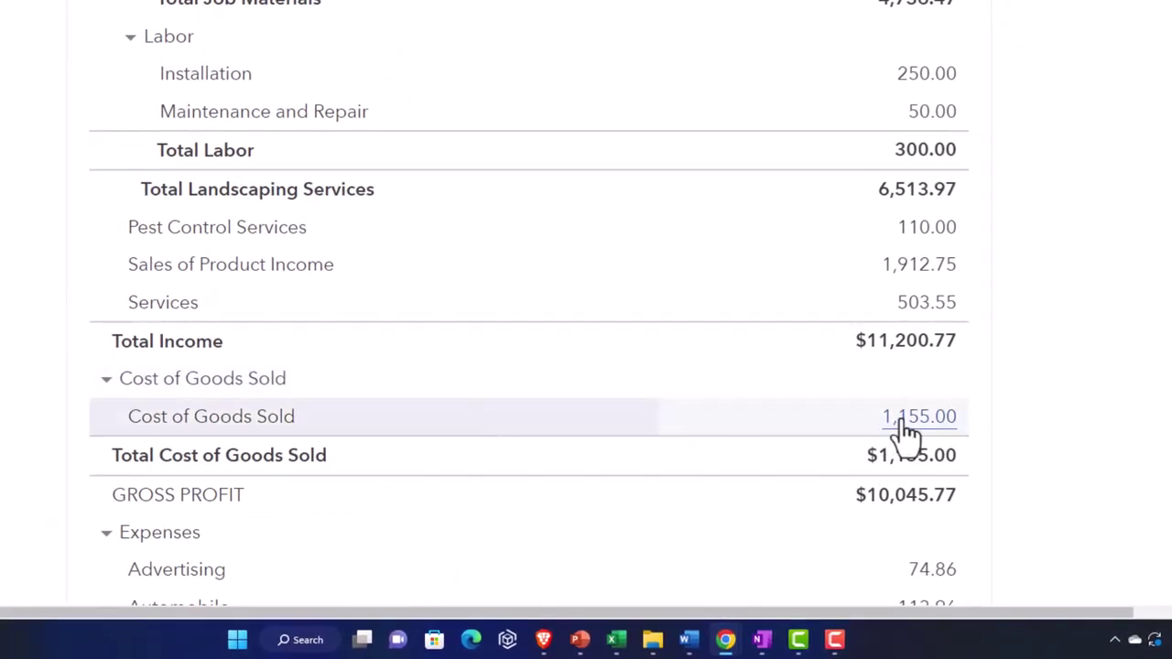
{"action": "scroll", "coordinate": [903, 426], "scroll_direction": "up", "scroll_amount": 2}
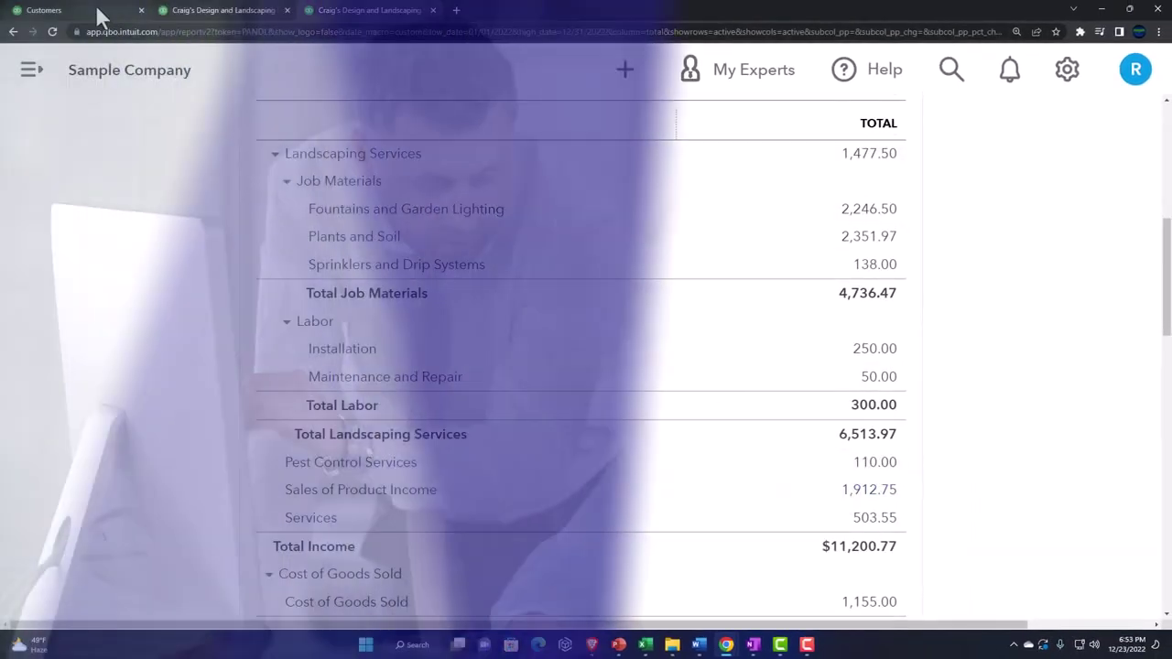
Step: Start a new credit memo from the customer page, with AAA as the customer
{"action": "left_click", "coordinate": [95, 5]}
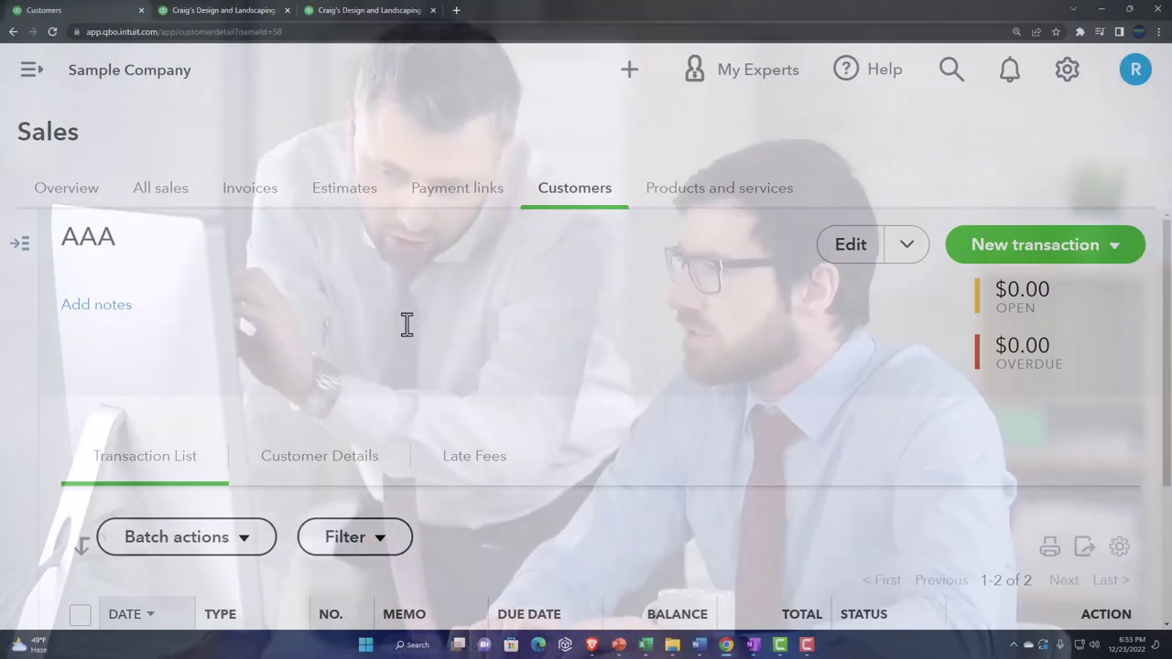
{"action": "key", "text": "ctrl+minus"}
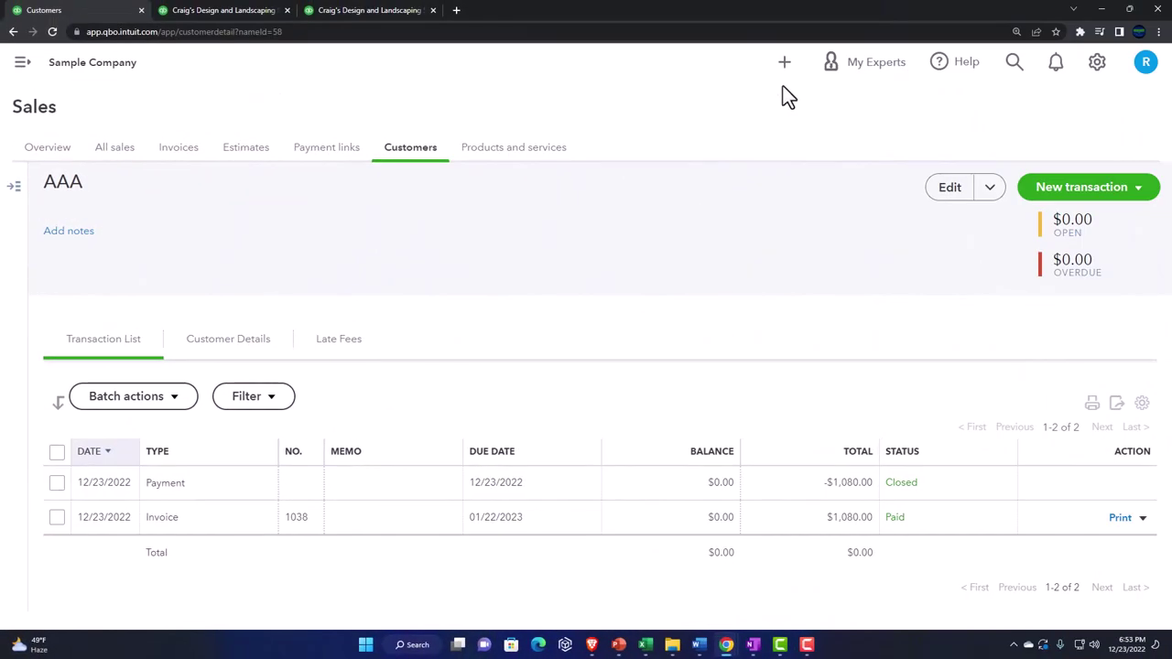
{"action": "left_click", "coordinate": [786, 64]}
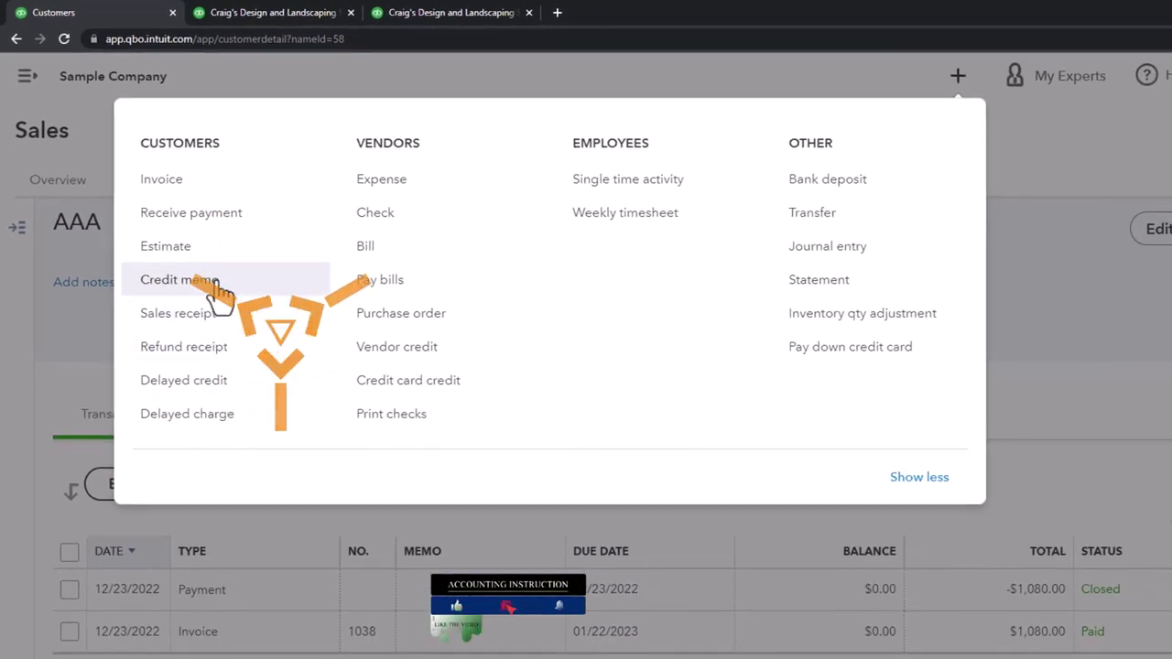
{"action": "left_click", "coordinate": [219, 285]}
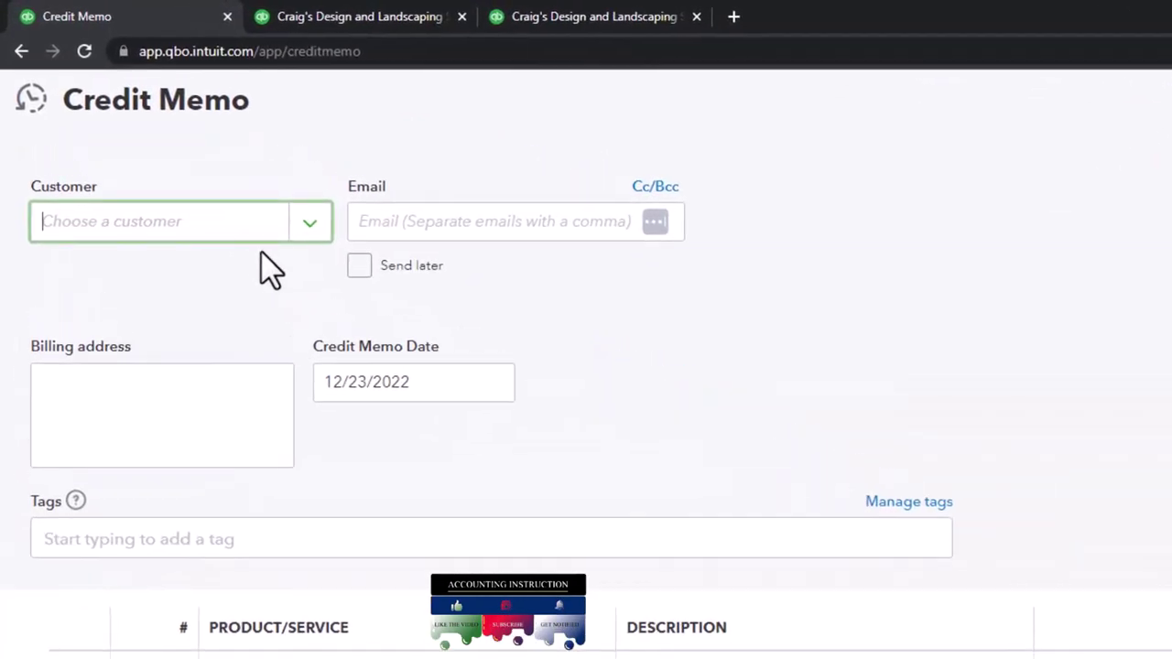
{"action": "type", "text": "AAS"}
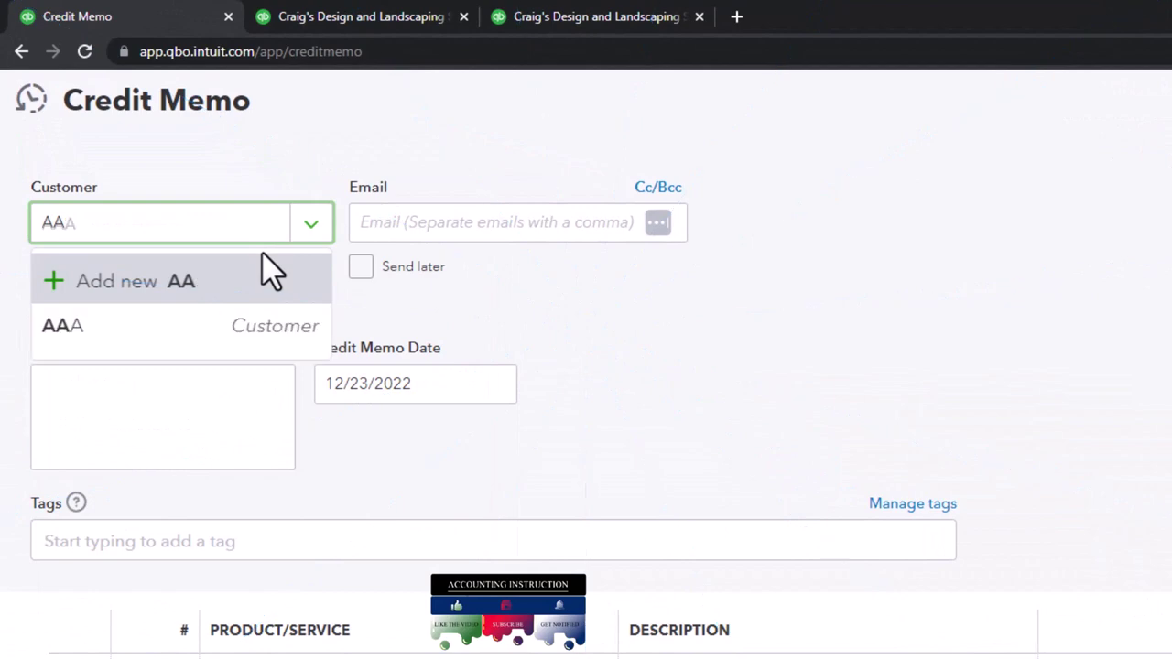
{"action": "type", "text": "A"}
{"action": "key", "text": "Tab"}
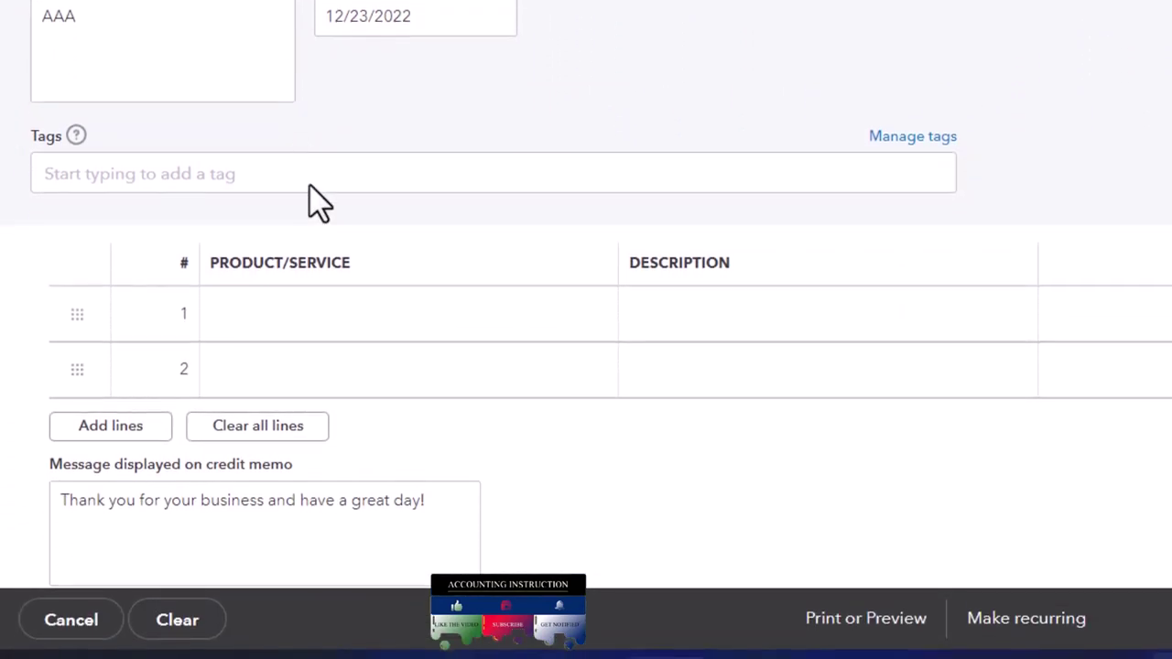
Step: Add the product Inv 1 to the first line of the credit memo, with quantity 1 at a rate of 1,000
{"action": "left_click", "coordinate": [281, 341]}
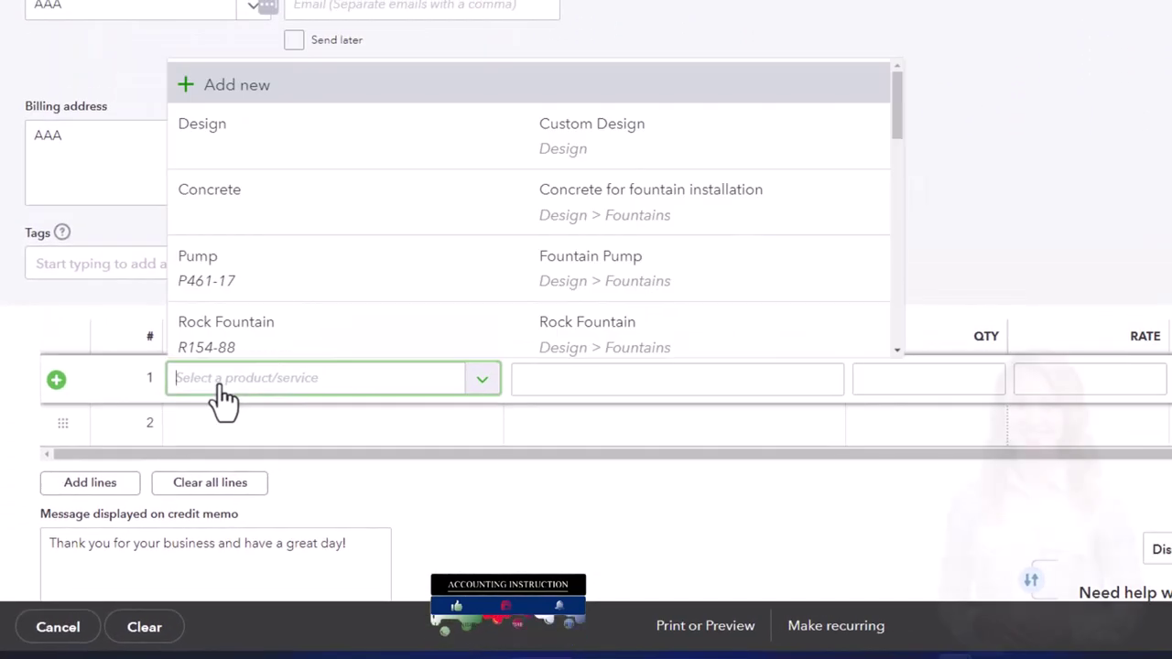
{"action": "type", "text": "iv"}
{"action": "key", "text": "BackSpace"}
{"action": "key", "text": "BackSpace"}
{"action": "type", "text": "Inv 1"}
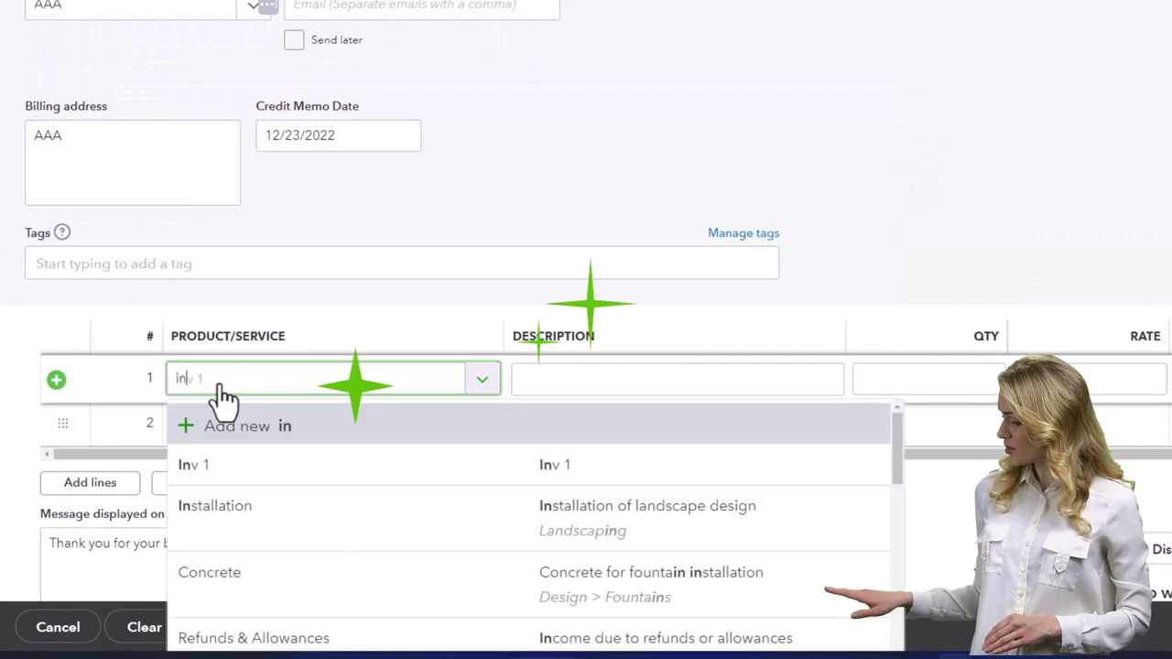
{"action": "key", "text": "Tab"}
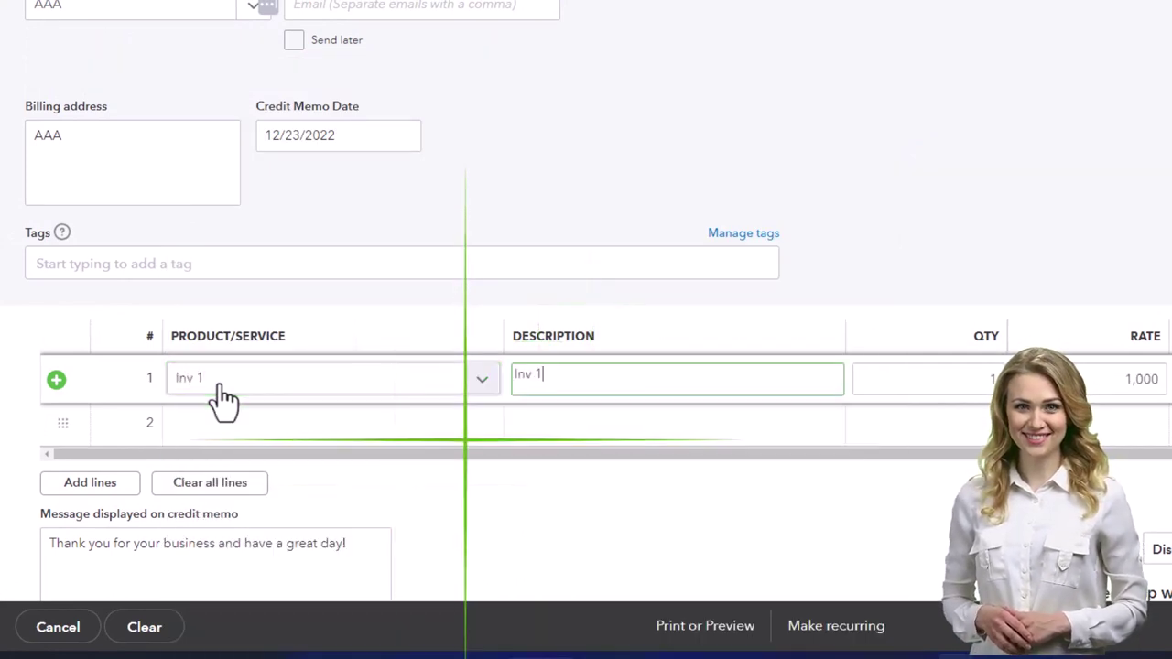
Step: Save and close AAA's credit memo without sending it
{"action": "scroll", "coordinate": [628, 255], "scroll_direction": "down", "scroll_amount": 2}
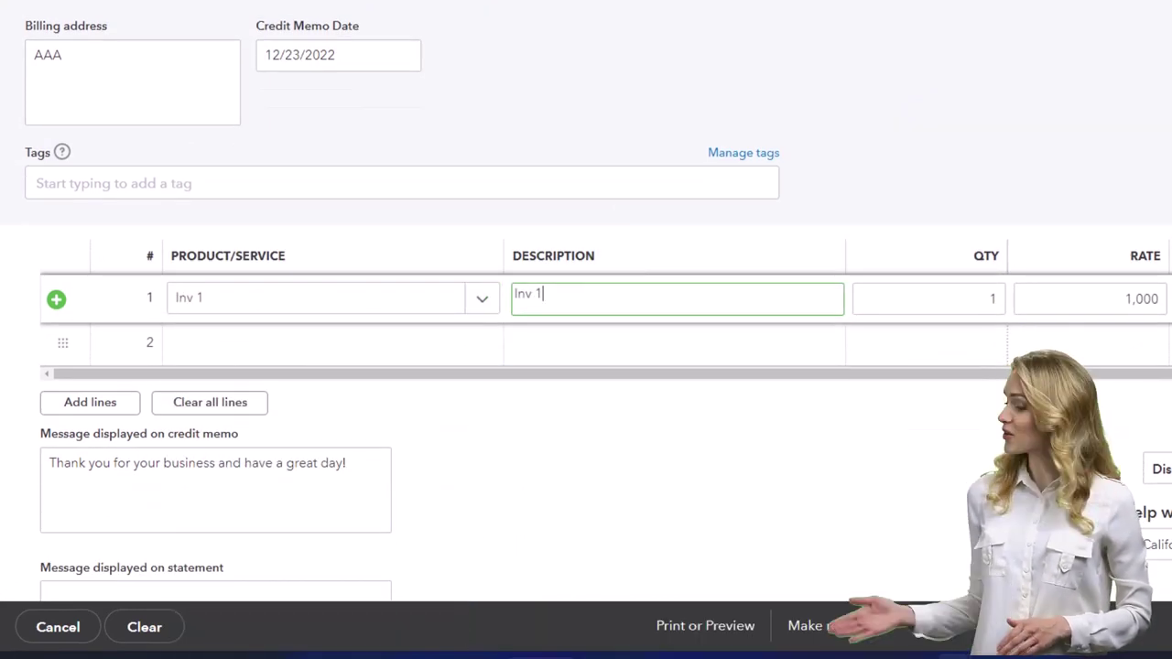
{"action": "scroll", "coordinate": [586, 366], "scroll_direction": "down", "scroll_amount": 1}
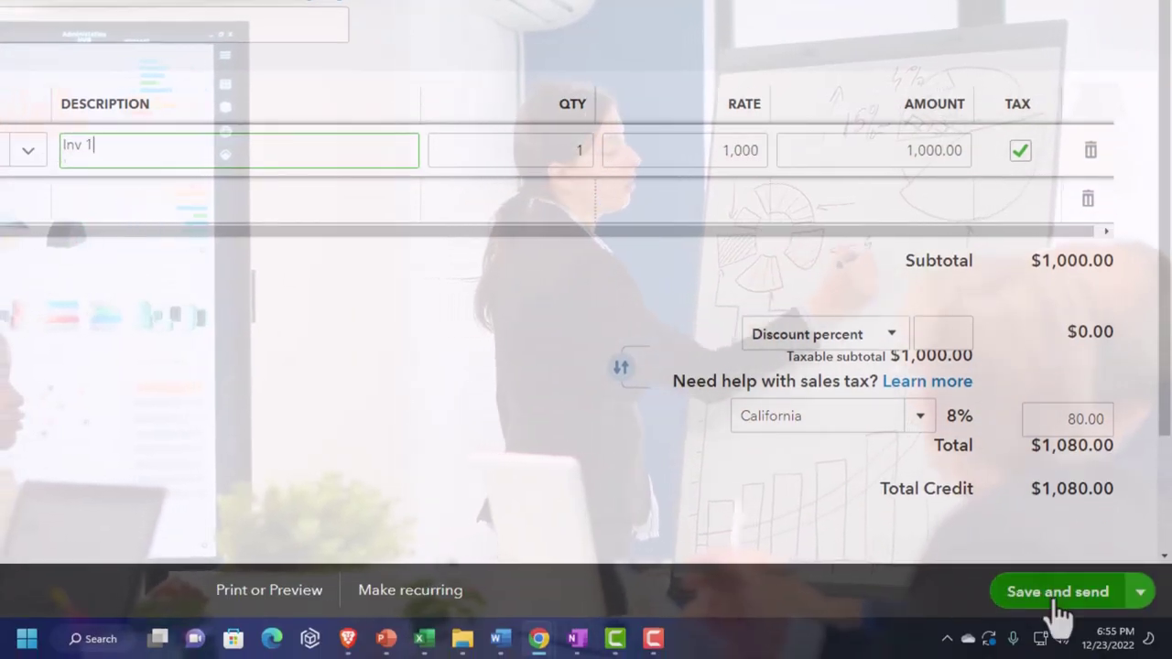
{"action": "left_click", "coordinate": [1141, 591]}
{"action": "left_click", "coordinate": [1018, 553]}
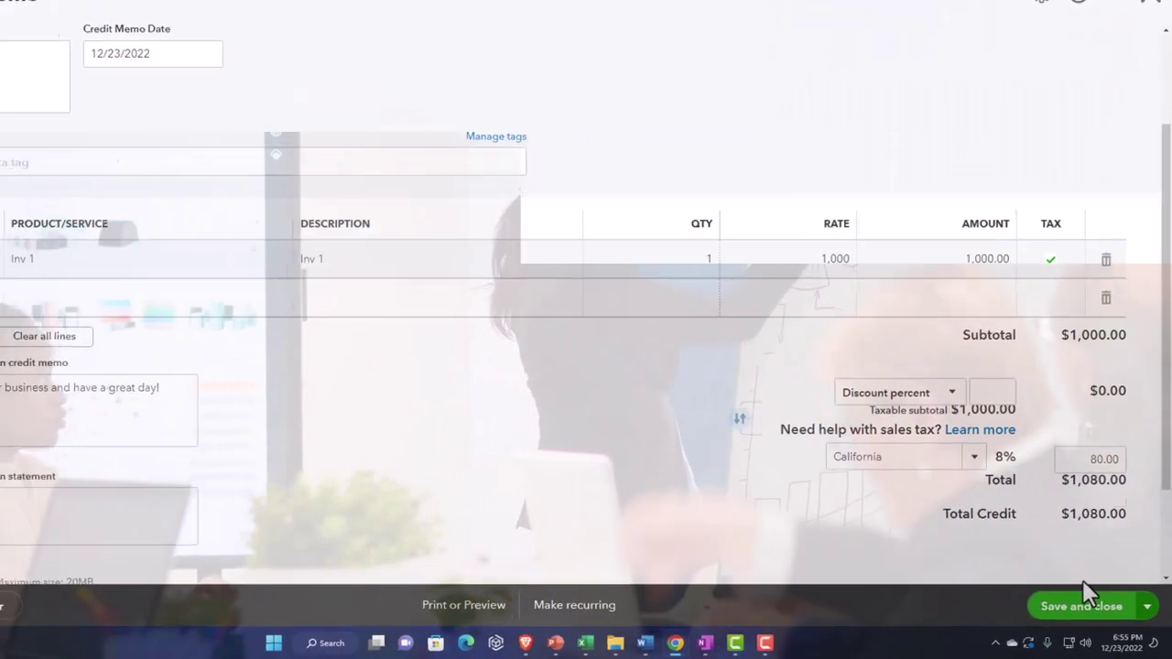
{"action": "left_click", "coordinate": [1084, 600]}
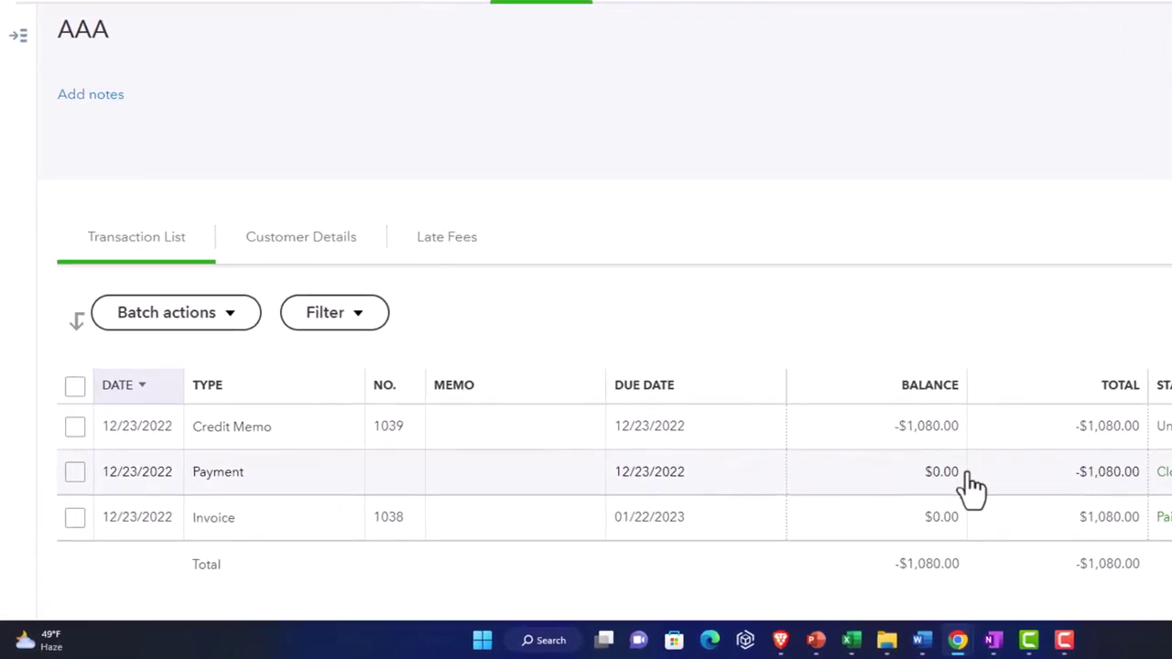
Step: Rerun the 2022 Balance Sheet to include the credit memo
{"action": "left_click", "coordinate": [217, 10]}
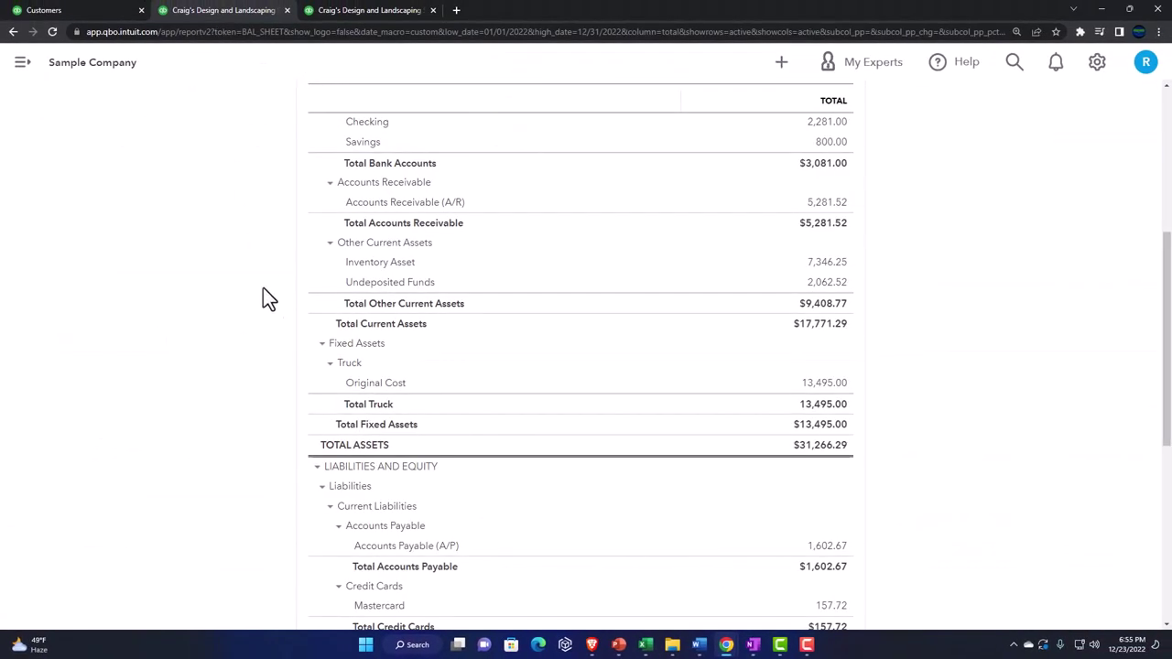
{"action": "scroll", "coordinate": [271, 303], "scroll_direction": "up", "scroll_amount": 5}
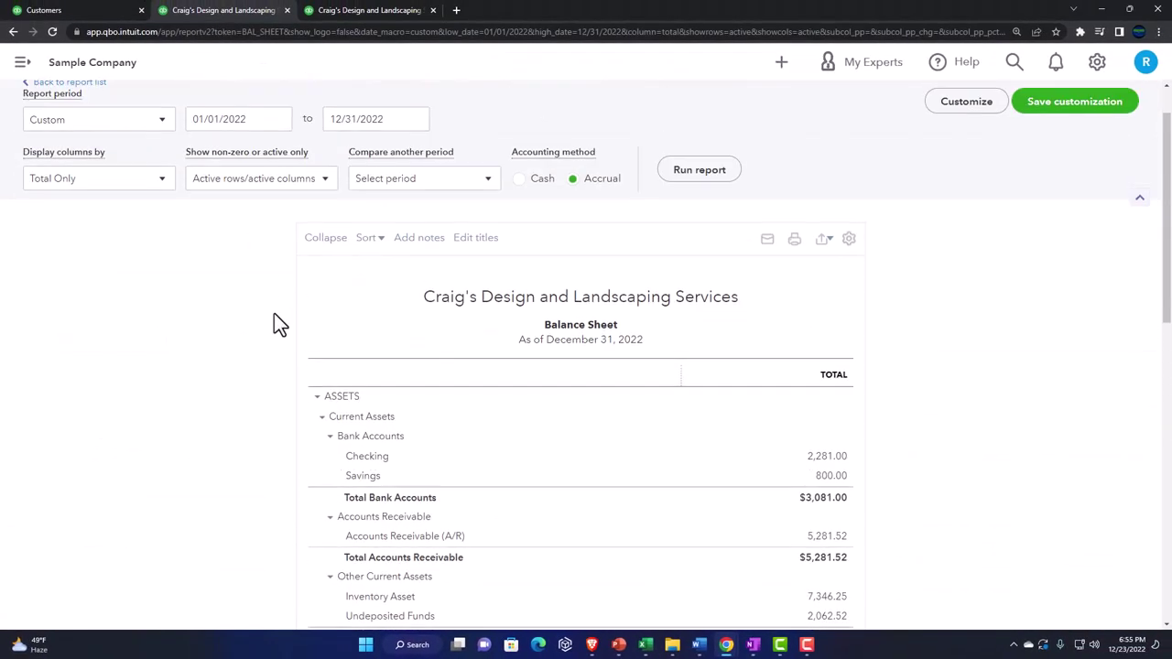
{"action": "scroll", "coordinate": [660, 295], "scroll_direction": "down", "scroll_amount": 3}
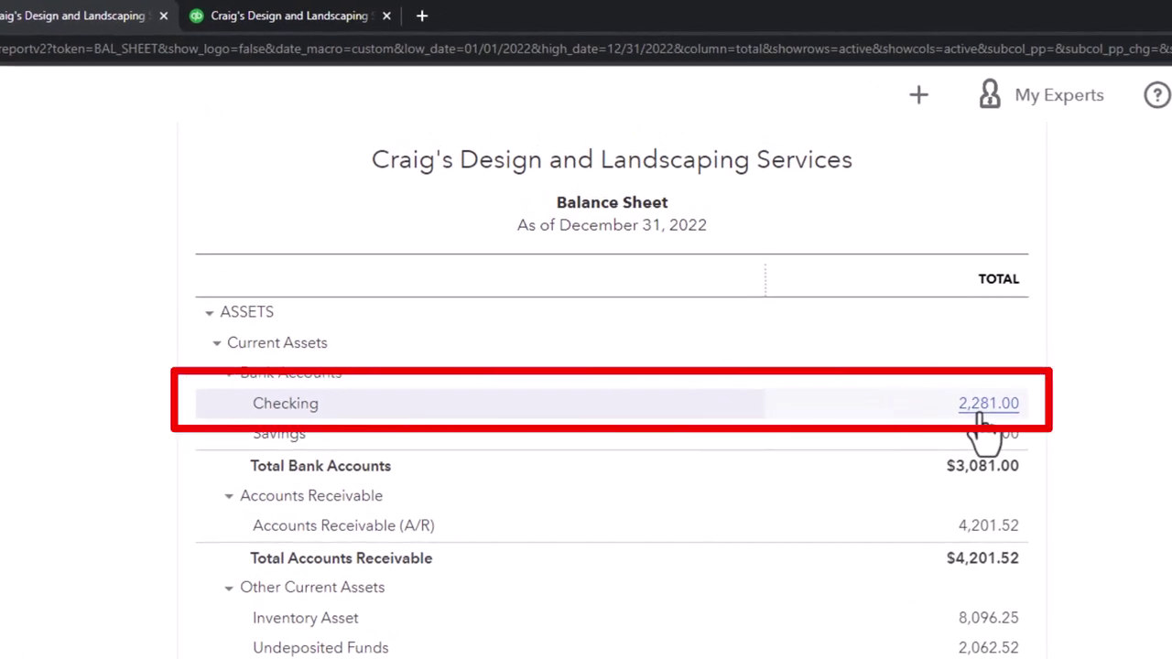
Step: Open the Accounts Receivable transaction report from the Balance Sheet and examine AAA's invoice, credit memo and payment entries
{"action": "left_click", "coordinate": [989, 526]}
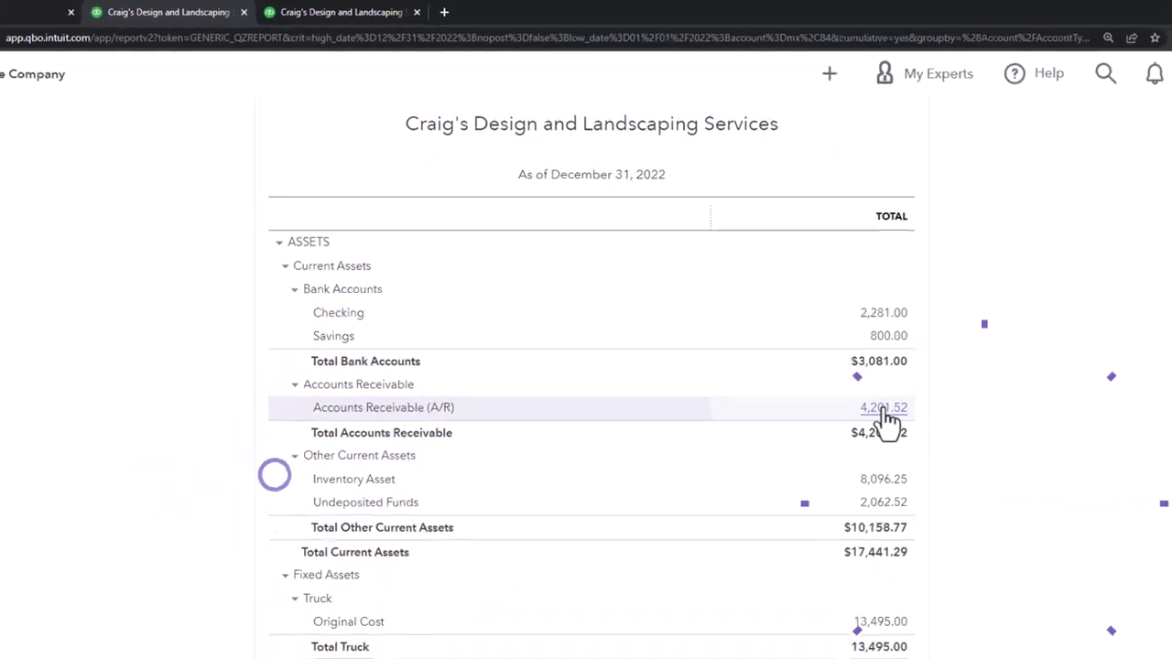
{"action": "scroll", "coordinate": [884, 431], "scroll_direction": "down", "scroll_amount": 5}
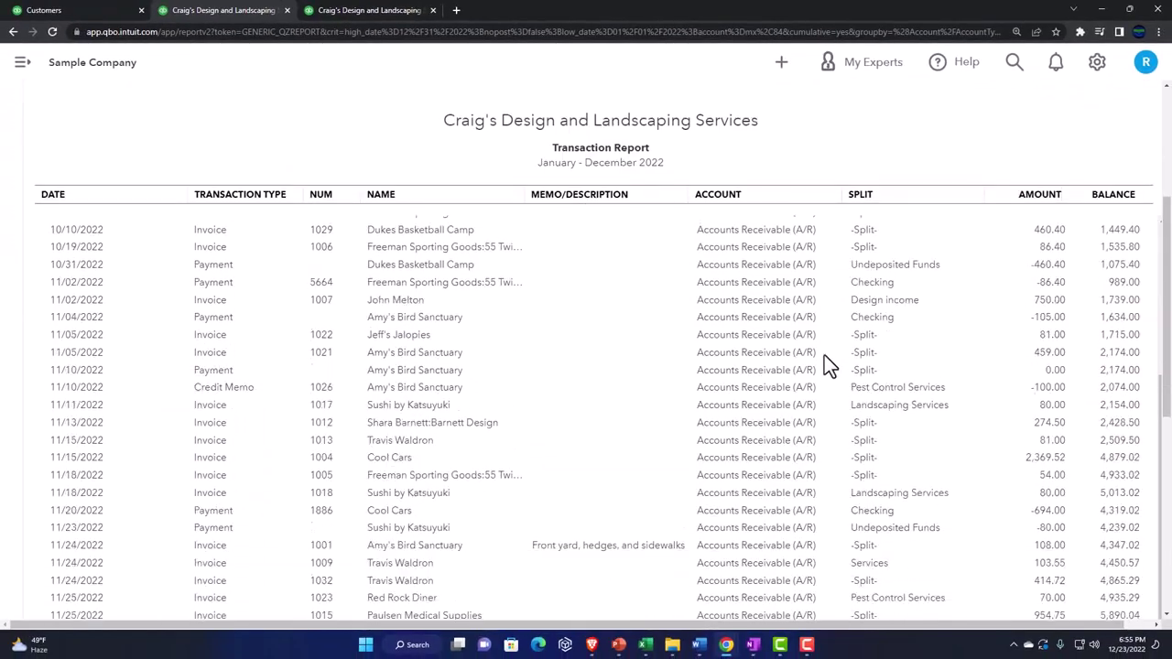
{"action": "scroll", "coordinate": [827, 367], "scroll_direction": "down", "scroll_amount": 5}
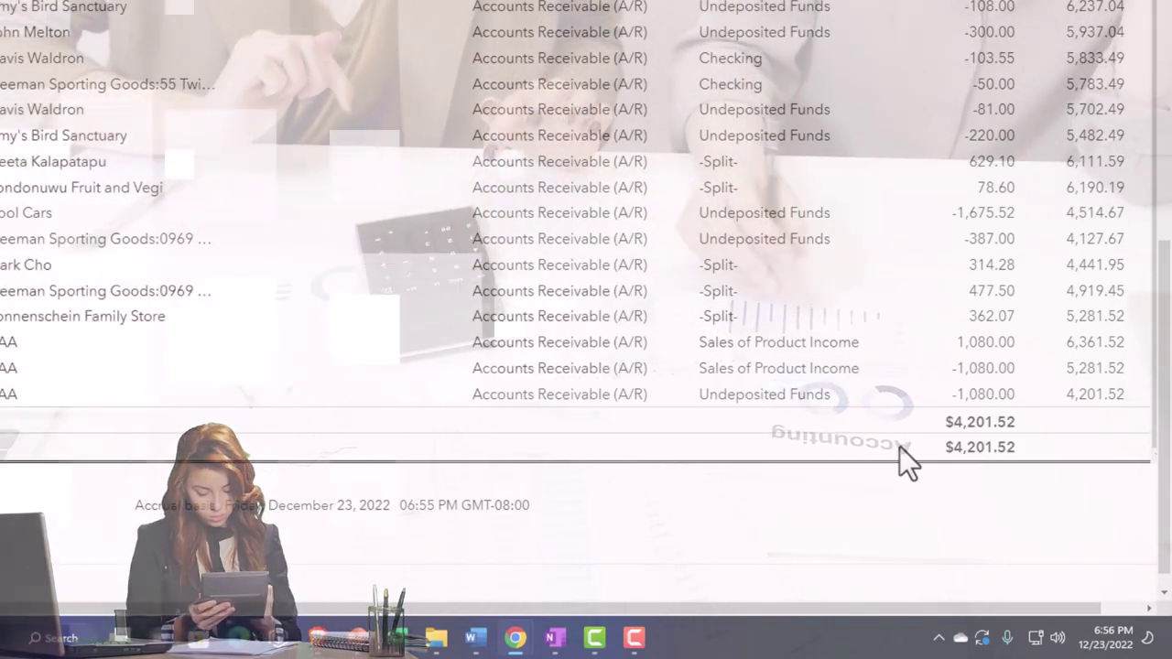
{"action": "scroll", "coordinate": [105, 254], "scroll_direction": "up", "scroll_amount": 15}
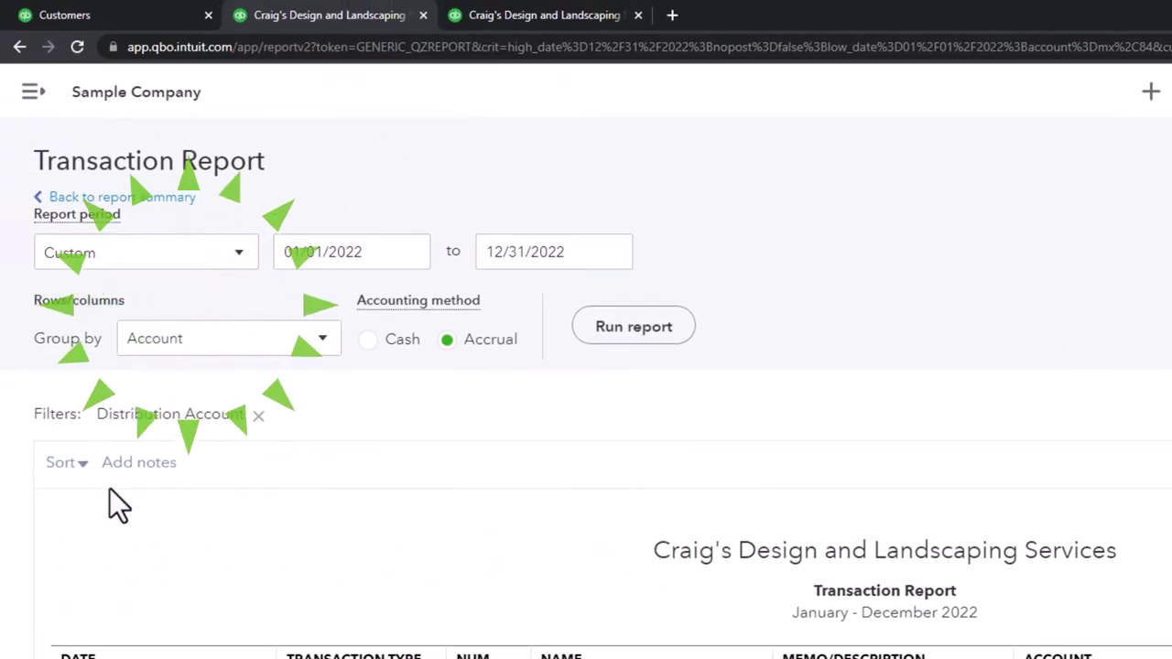
{"action": "scroll", "coordinate": [115, 501], "scroll_direction": "down", "scroll_amount": 3}
{"action": "scroll", "coordinate": [110, 490], "scroll_direction": "down", "scroll_amount": 5}
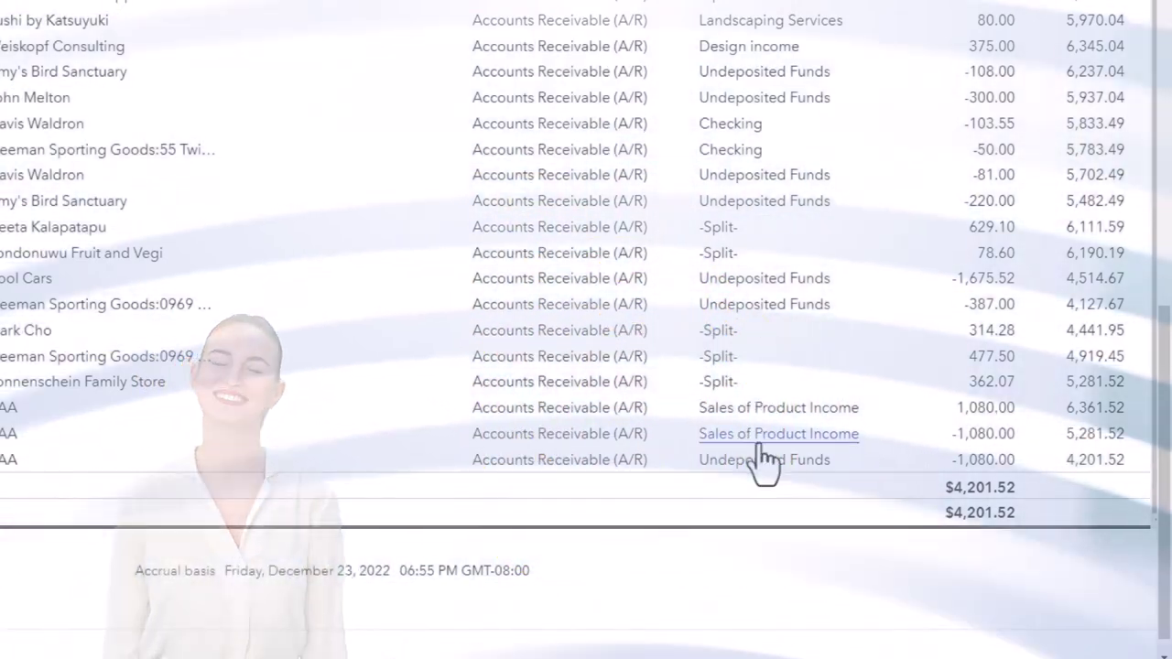
{"action": "scroll", "coordinate": [96, 362], "scroll_direction": "up", "scroll_amount": 15}
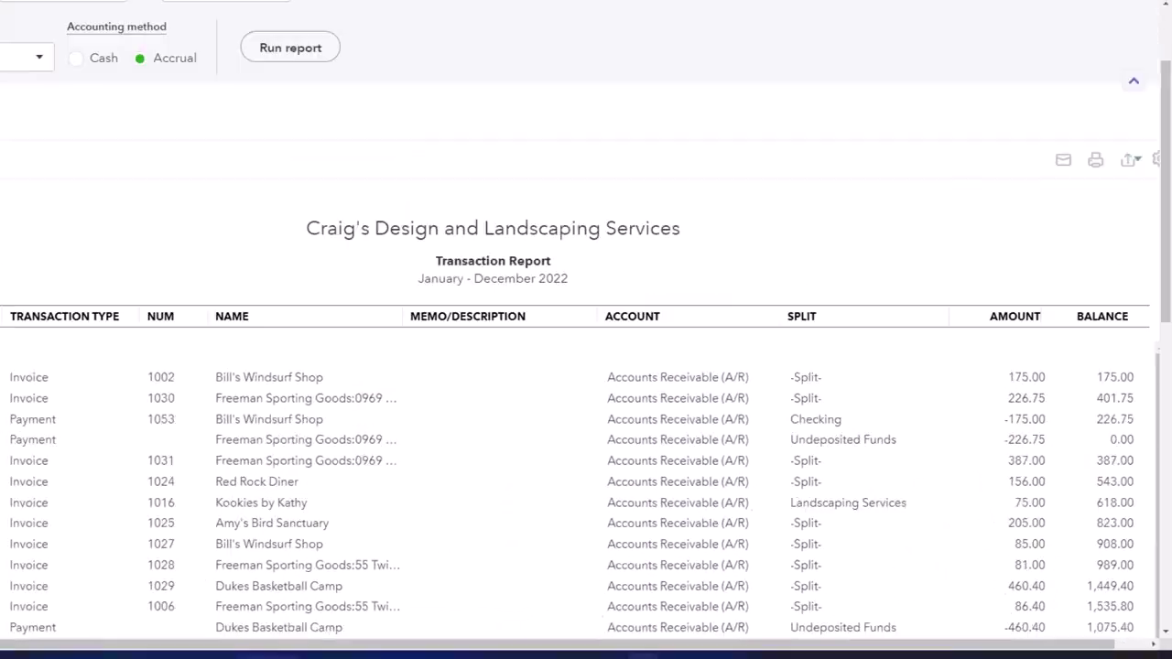
Step: Leave the transaction report, return to the customer records and start a new invoice for customer AAA
{"action": "left_click", "coordinate": [87, 131]}
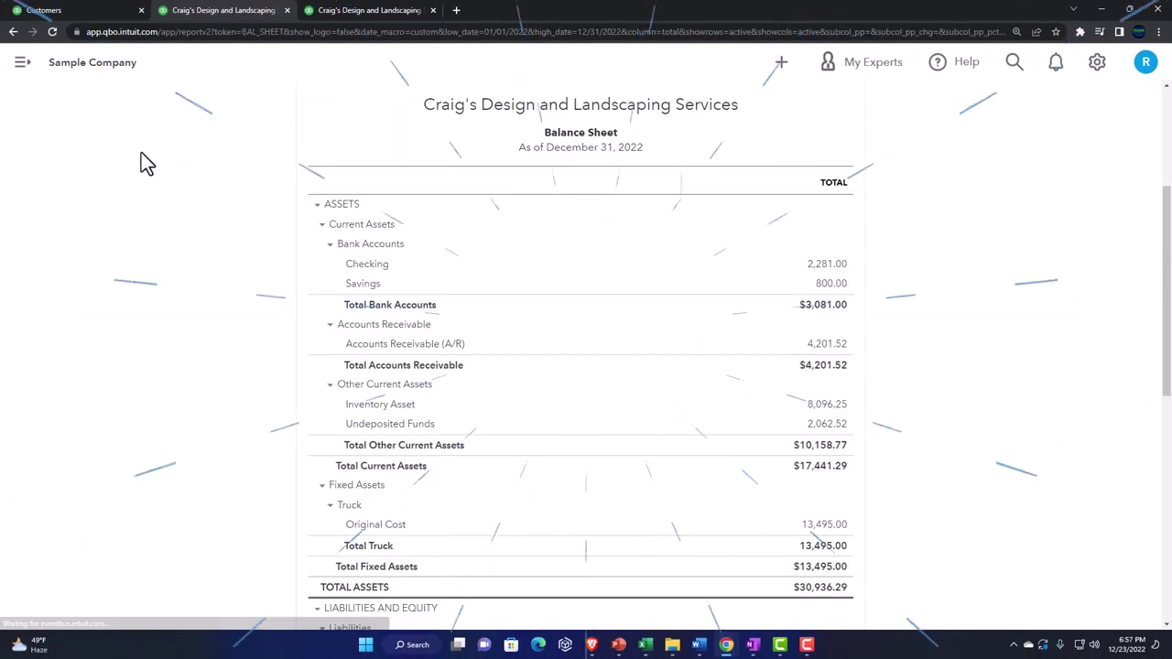
{"action": "left_click", "coordinate": [87, 9]}
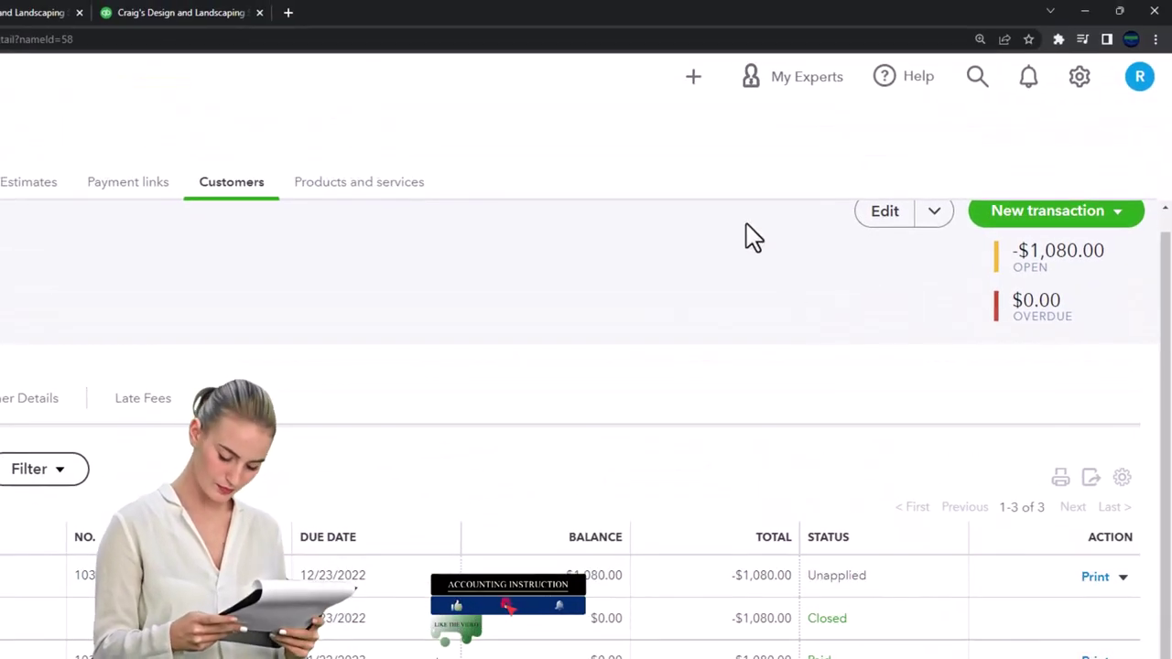
{"action": "left_click", "coordinate": [694, 77]}
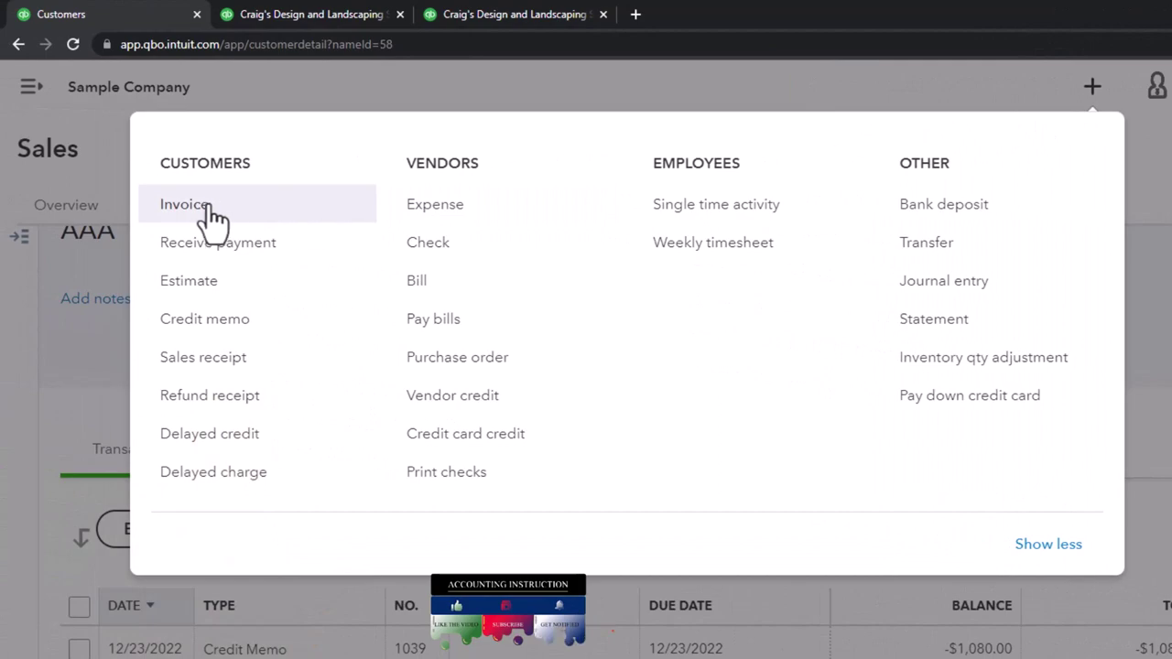
{"action": "left_click", "coordinate": [209, 210]}
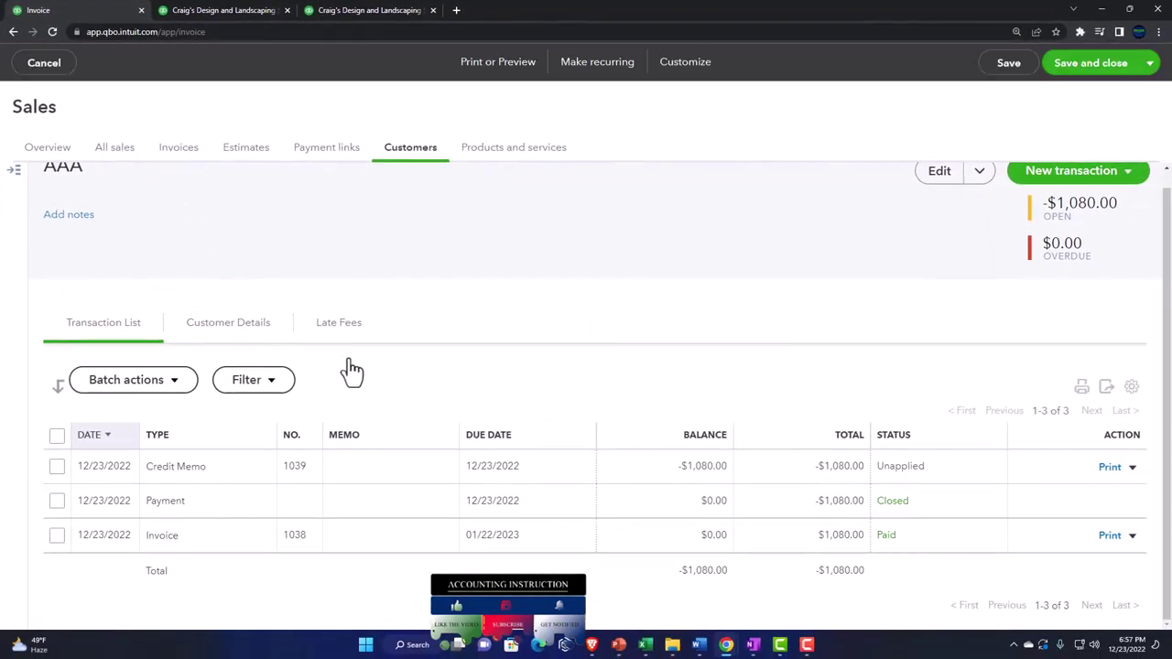
{"action": "type", "text": "AAA"}
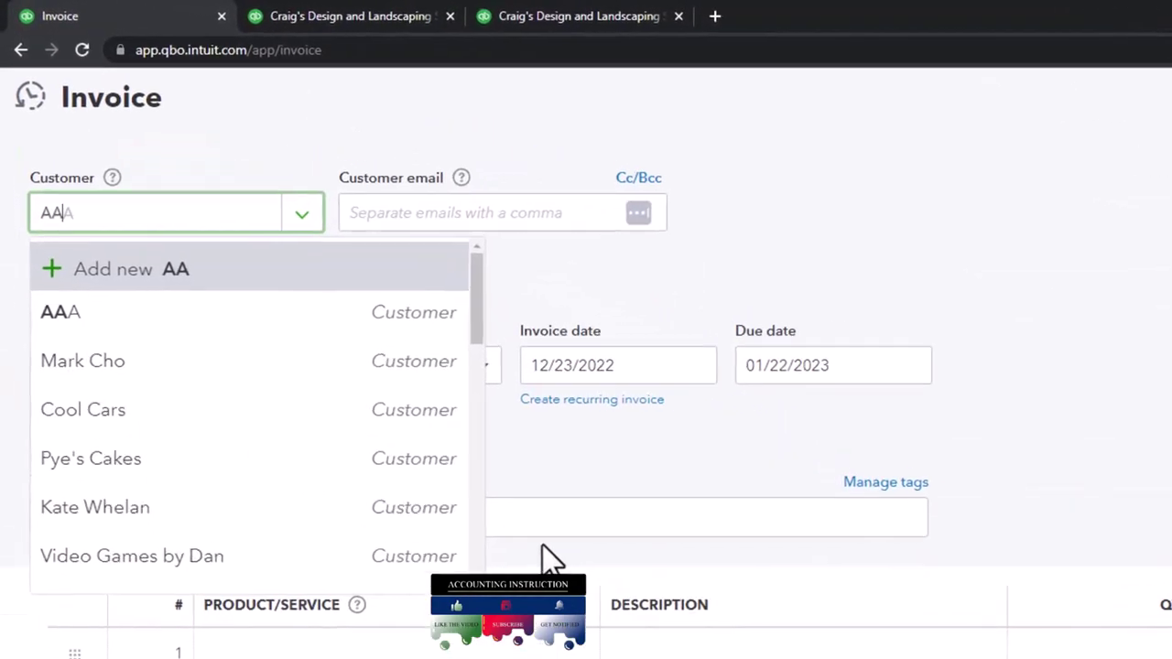
{"action": "key", "text": "Tab"}
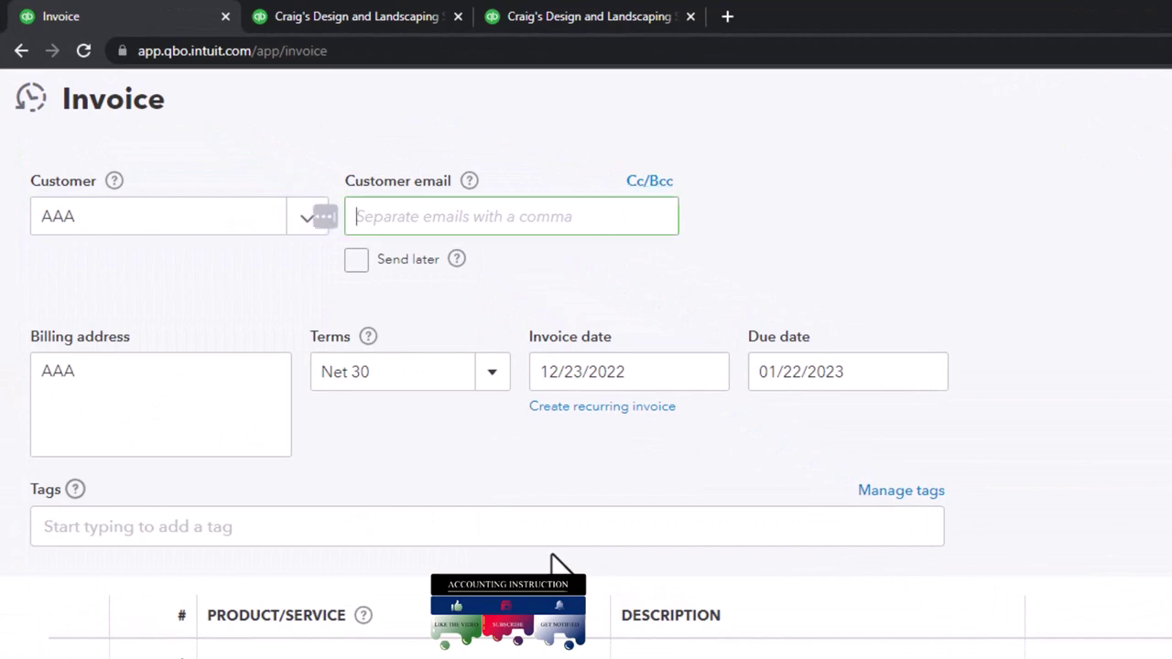
{"action": "key", "text": "Tab"}
{"action": "key", "text": "Tab"}
{"action": "key", "text": "Tab"}
{"action": "key", "text": "Tab"}
Step: Add five fountain pumps at a rate of 15 to the first line of AAA's invoice, and save and close it
{"action": "left_click", "coordinate": [310, 282]}
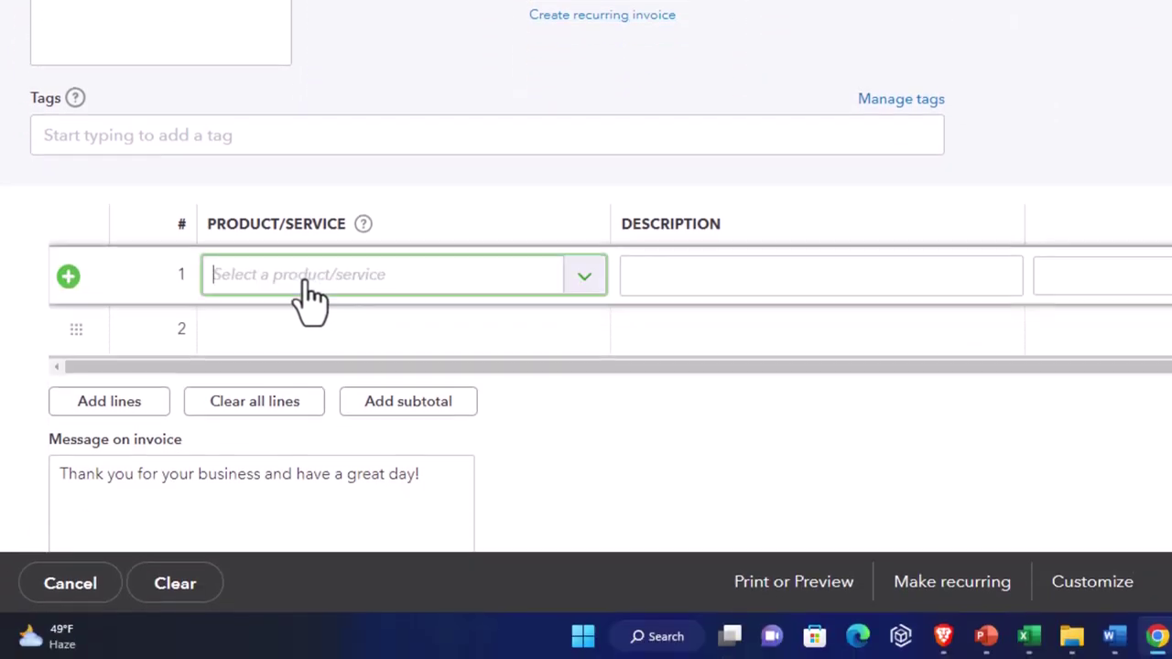
{"action": "left_click", "coordinate": [583, 278]}
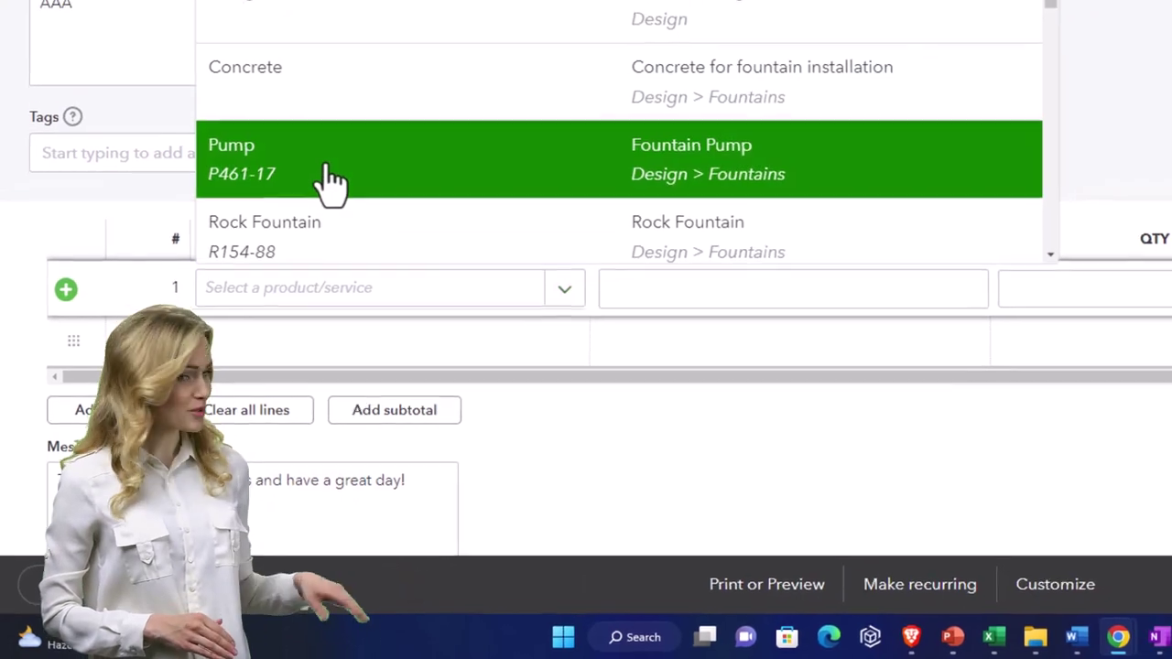
{"action": "left_click", "coordinate": [337, 159]}
{"action": "key", "text": "Tab"}
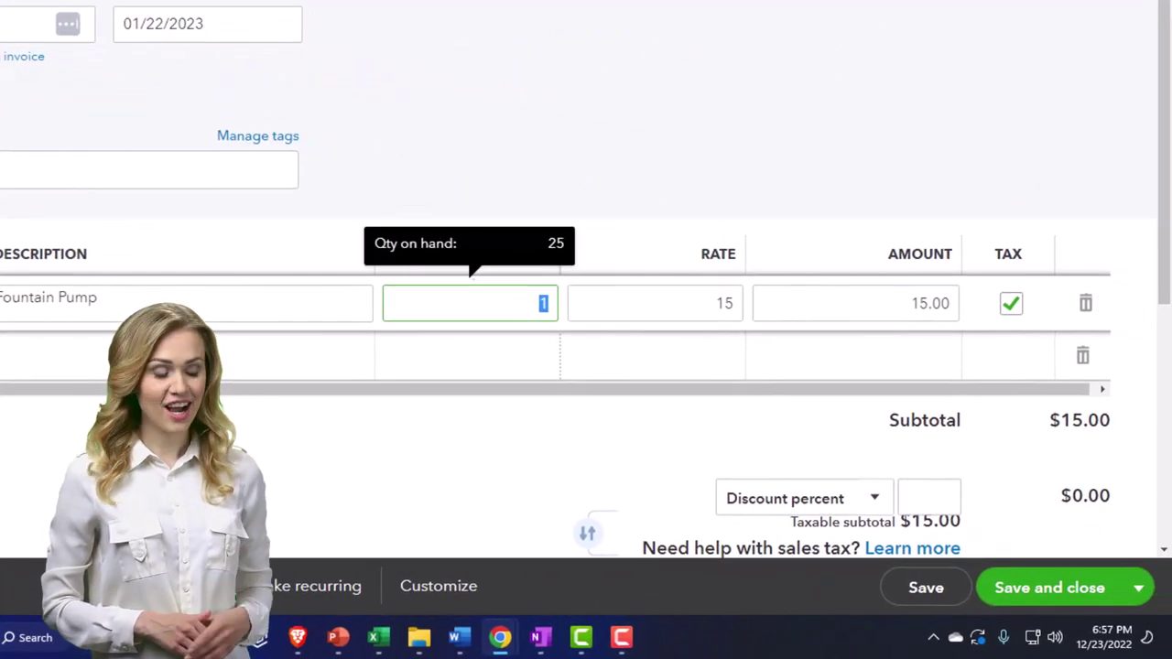
{"action": "scroll", "coordinate": [586, 366], "scroll_direction": "down", "scroll_amount": 3}
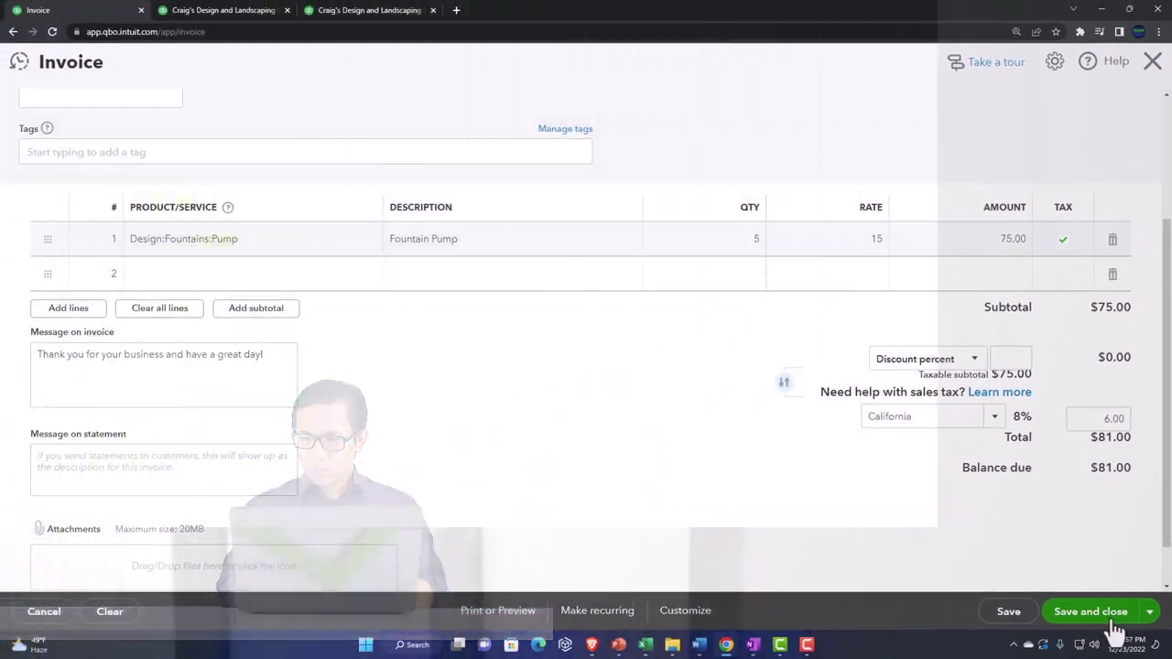
{"action": "left_click", "coordinate": [1114, 622]}
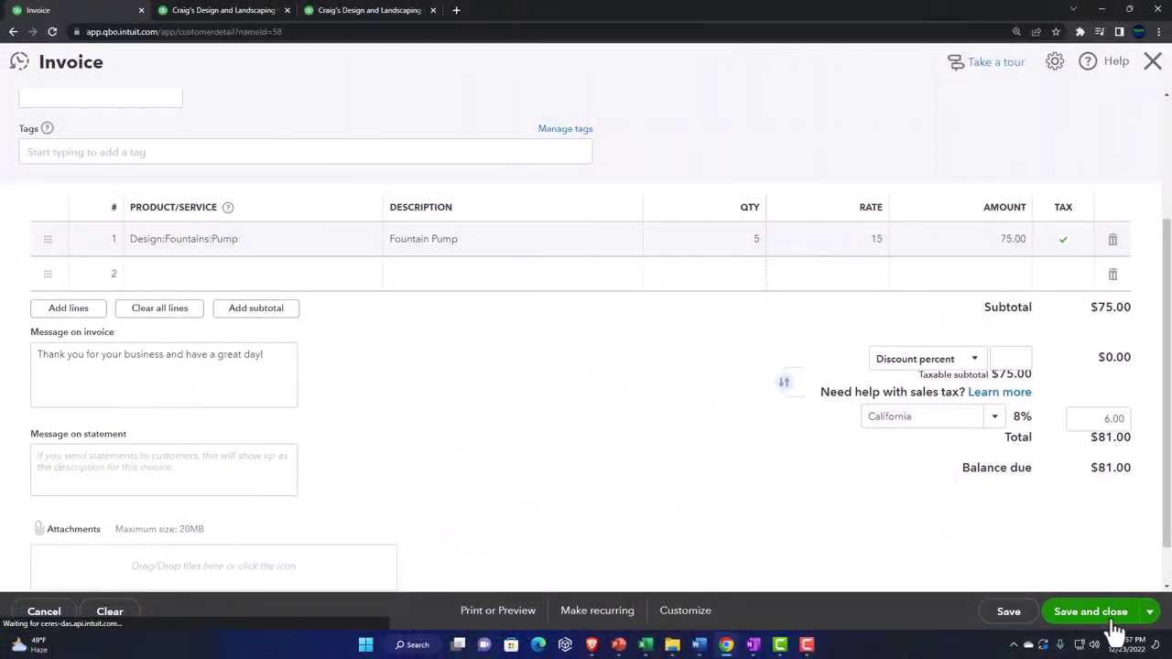
Step: Open AAA's pump invoice from the transaction list and examine its payment status
{"action": "scroll", "coordinate": [630, 483], "scroll_direction": "down", "scroll_amount": 1}
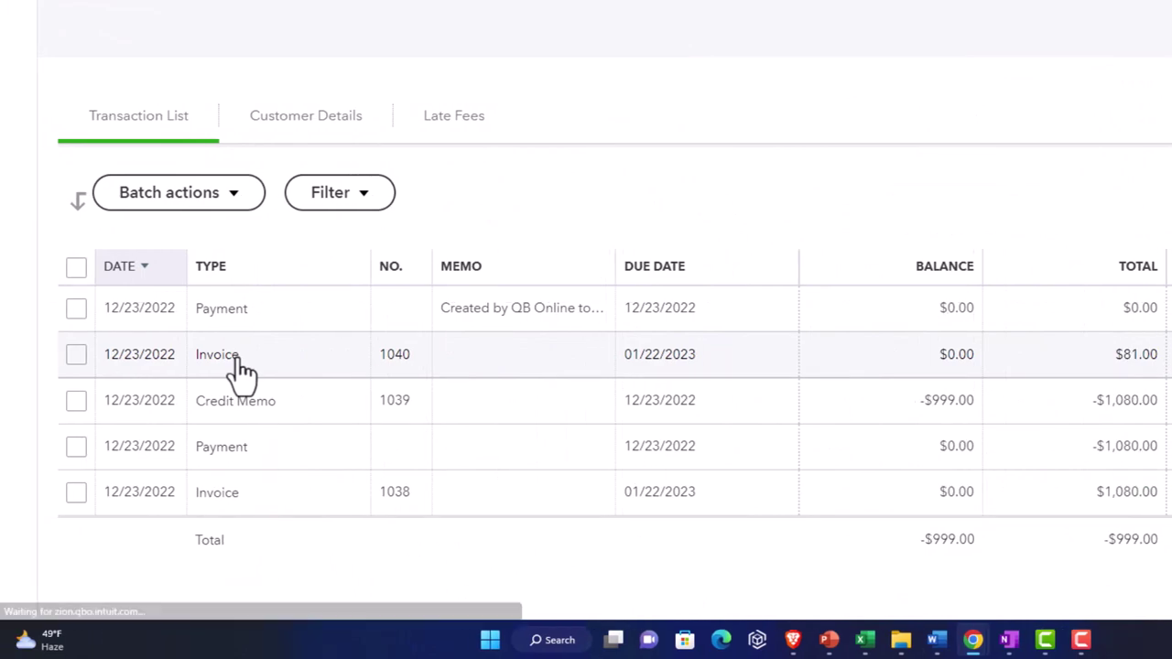
{"action": "left_click", "coordinate": [199, 421]}
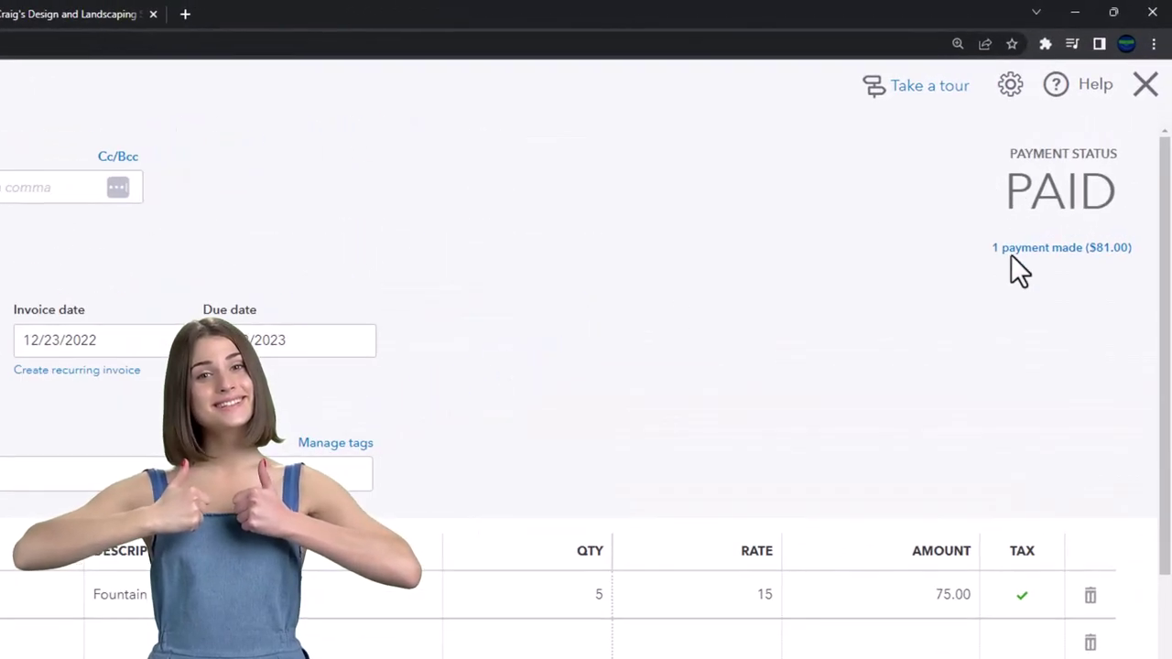
{"action": "scroll", "coordinate": [1012, 258], "scroll_direction": "down", "scroll_amount": 5}
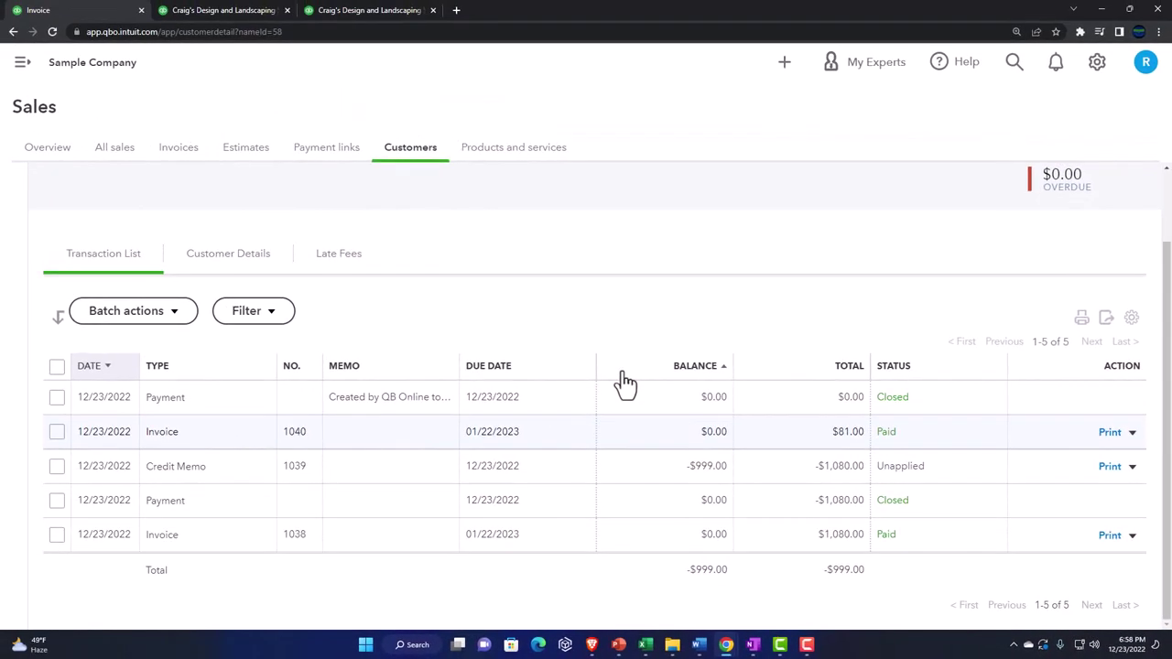
Step: Duplicate the Profit and Loss browser tab and open the Customer Balance Detail report in the copy
{"action": "left_click", "coordinate": [379, 11]}
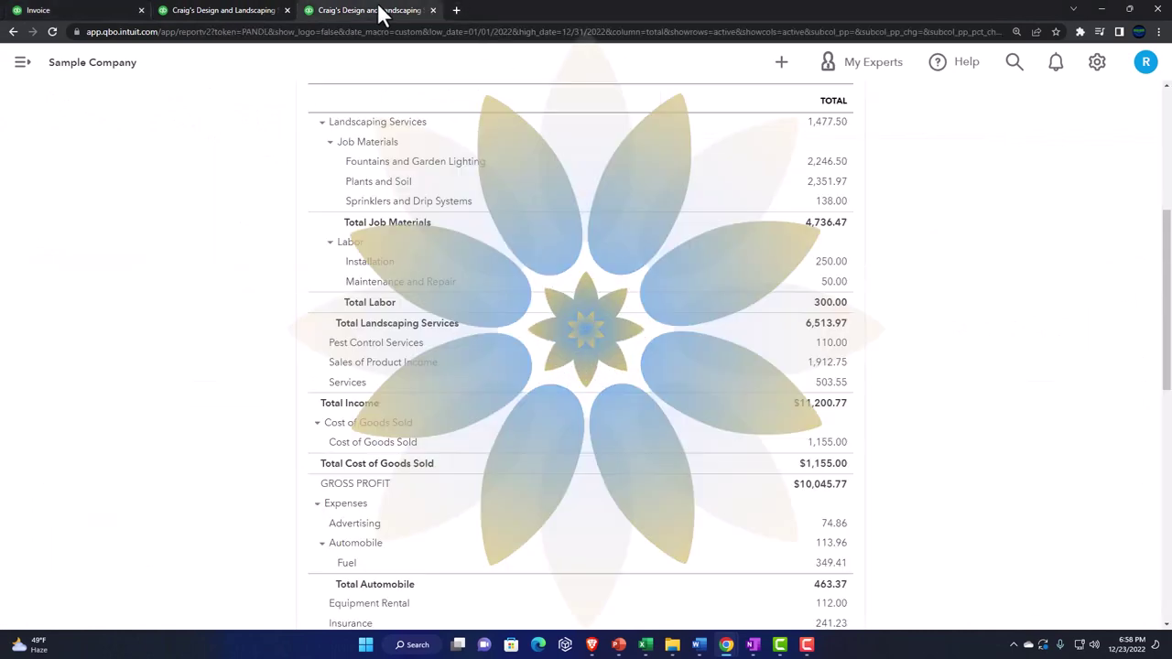
{"action": "right_click", "coordinate": [377, 11]}
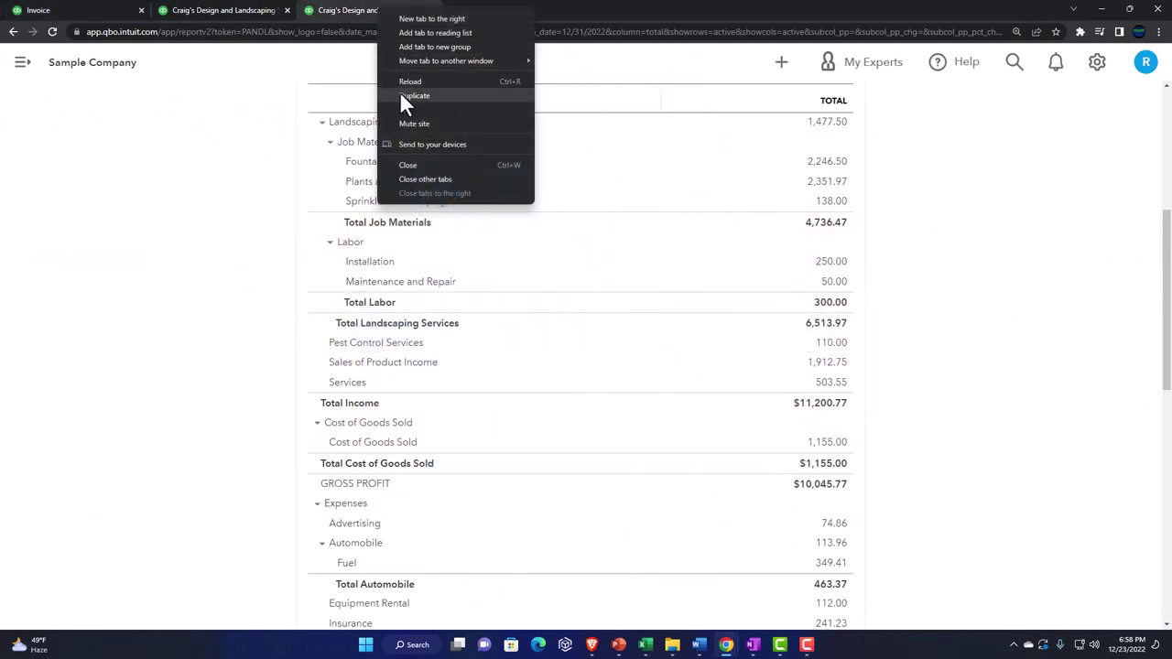
{"action": "left_click", "coordinate": [400, 93]}
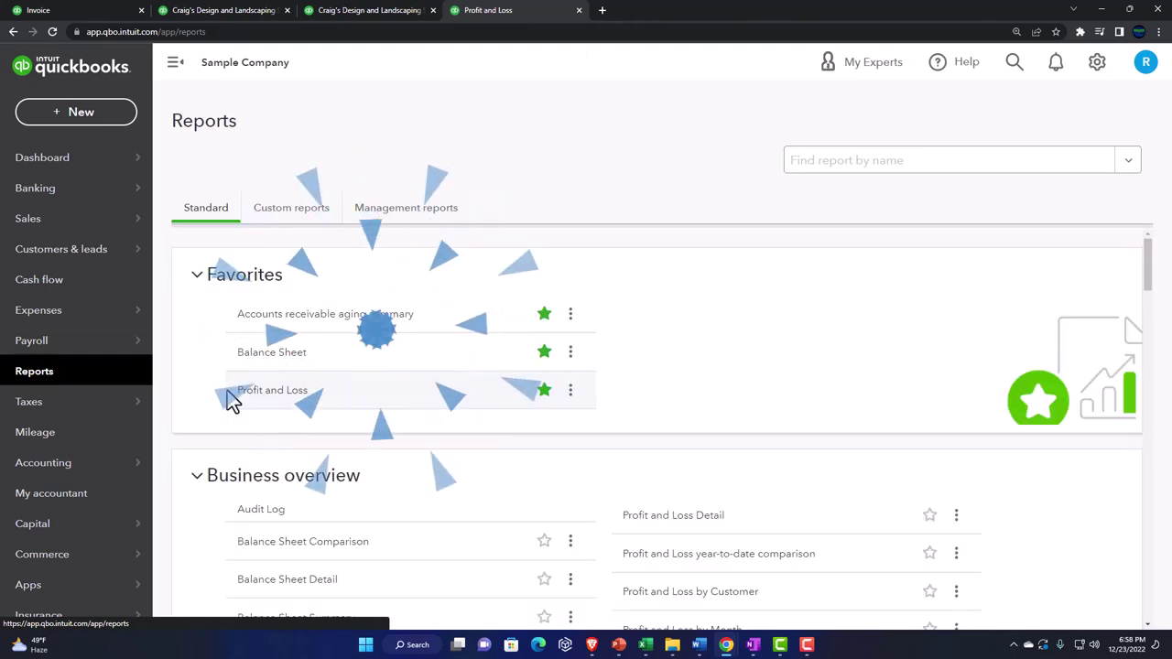
{"action": "left_click", "coordinate": [175, 61]}
{"action": "scroll", "coordinate": [219, 380], "scroll_direction": "down", "scroll_amount": 6}
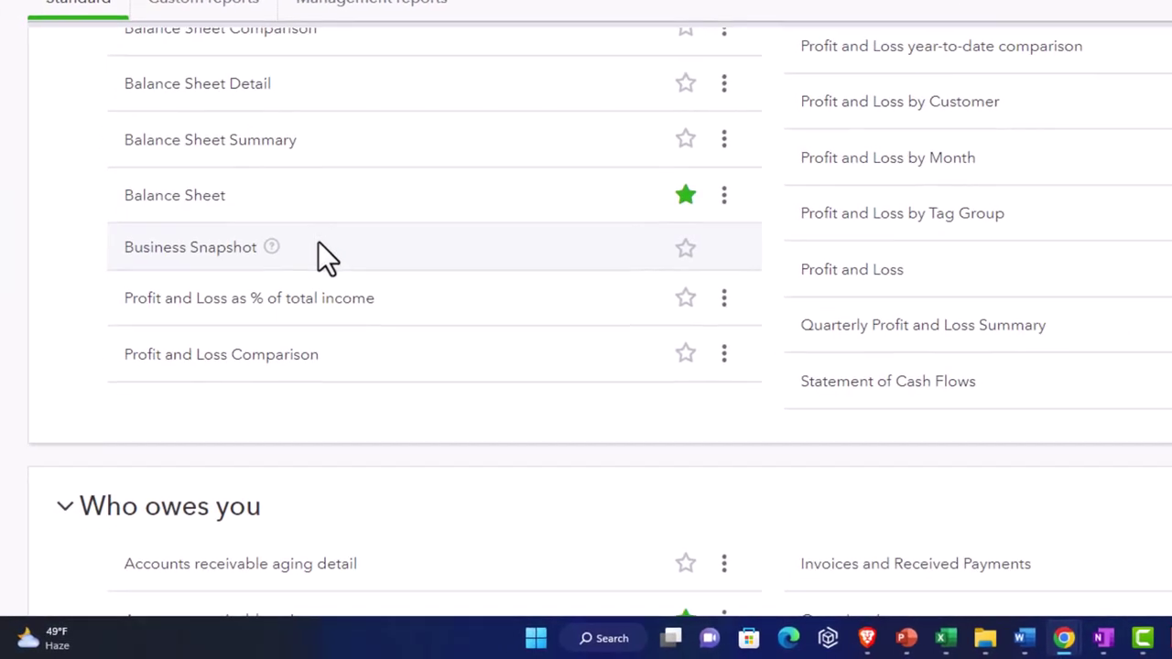
{"action": "scroll", "coordinate": [311, 293], "scroll_direction": "down", "scroll_amount": 2}
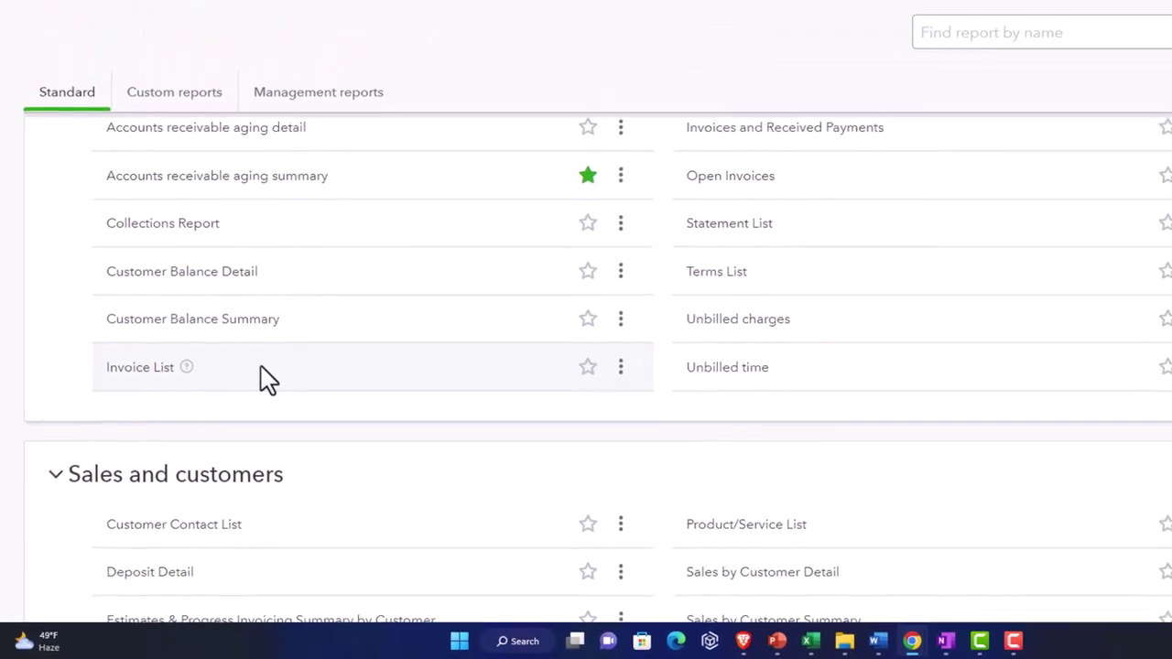
{"action": "scroll", "coordinate": [261, 383], "scroll_direction": "up", "scroll_amount": 1}
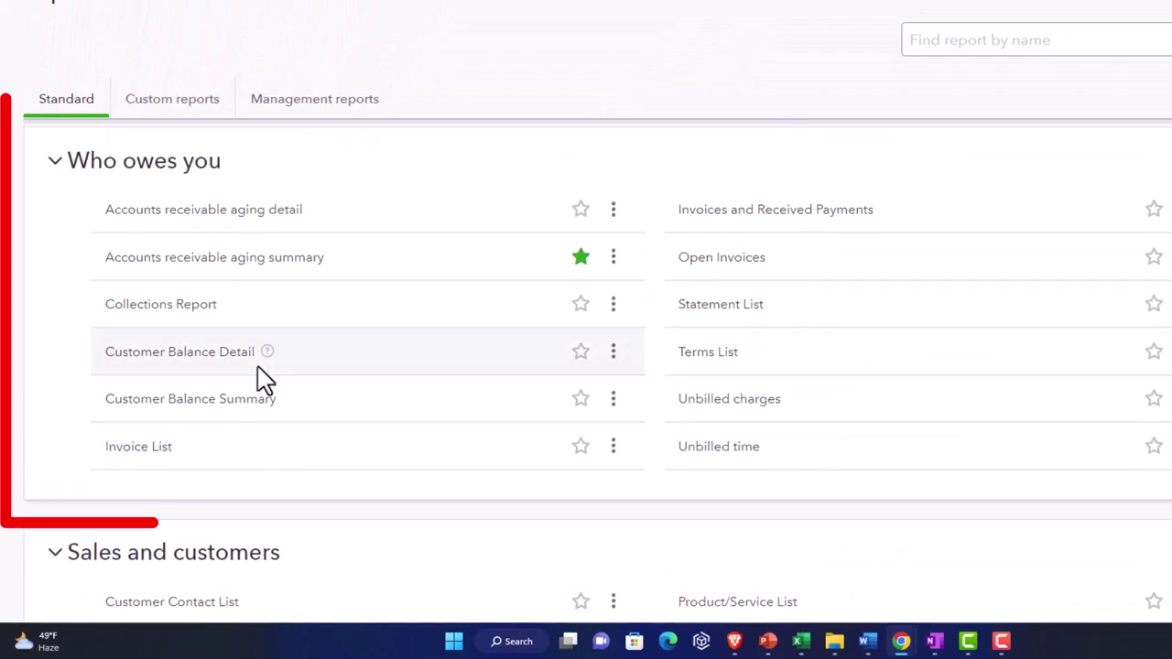
{"action": "left_click", "coordinate": [180, 366]}
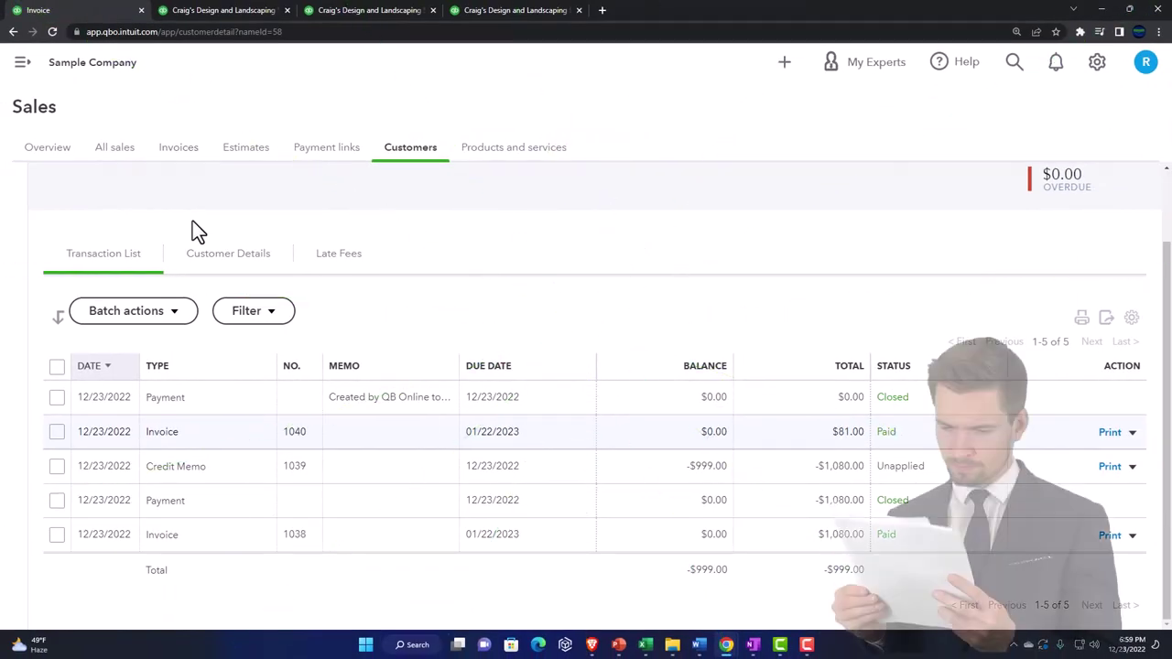
{"action": "left_click", "coordinate": [382, 349]}
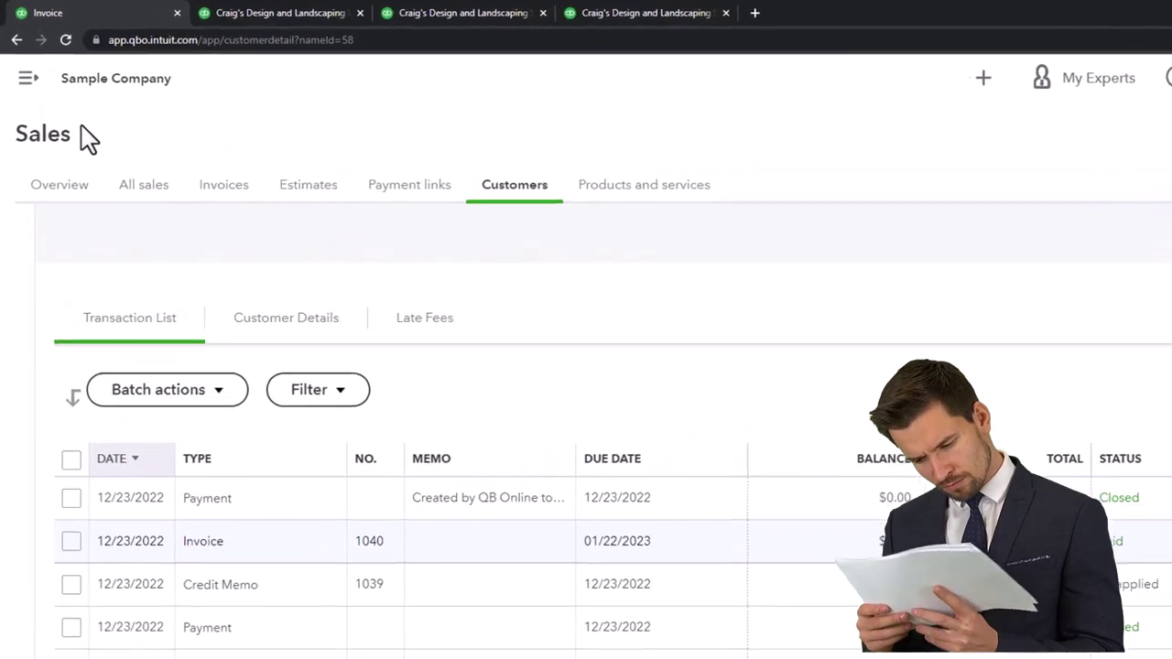
Step: Start a new invoice and add BBB as a new customer on it
{"action": "left_click", "coordinate": [1019, 81]}
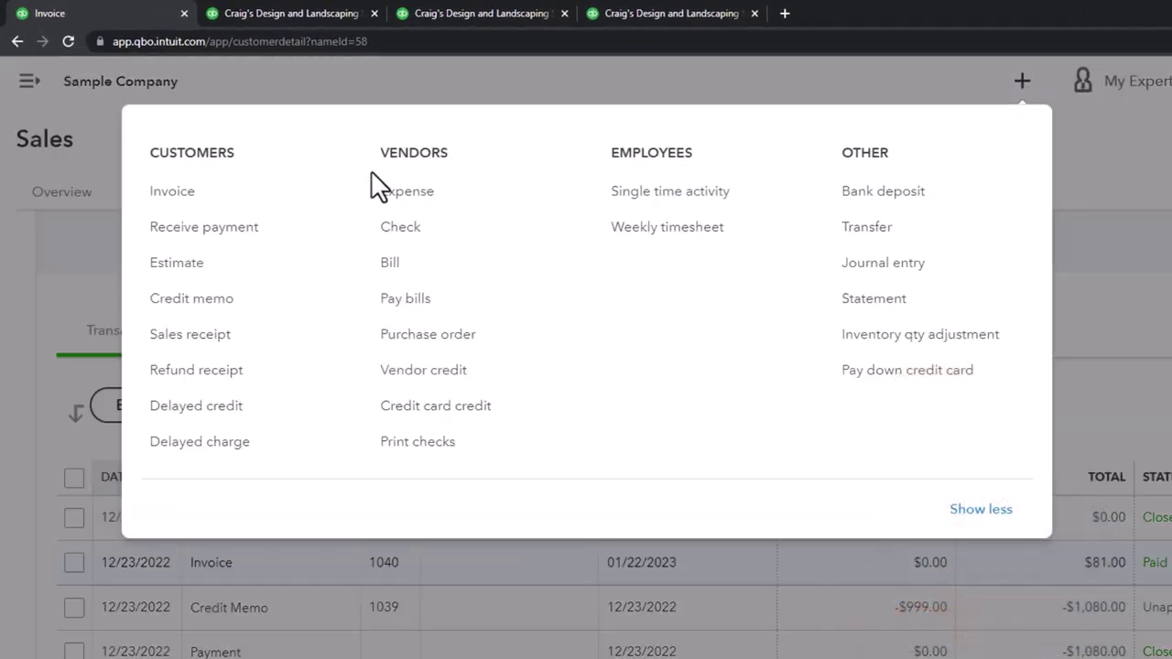
{"action": "left_click", "coordinate": [203, 209]}
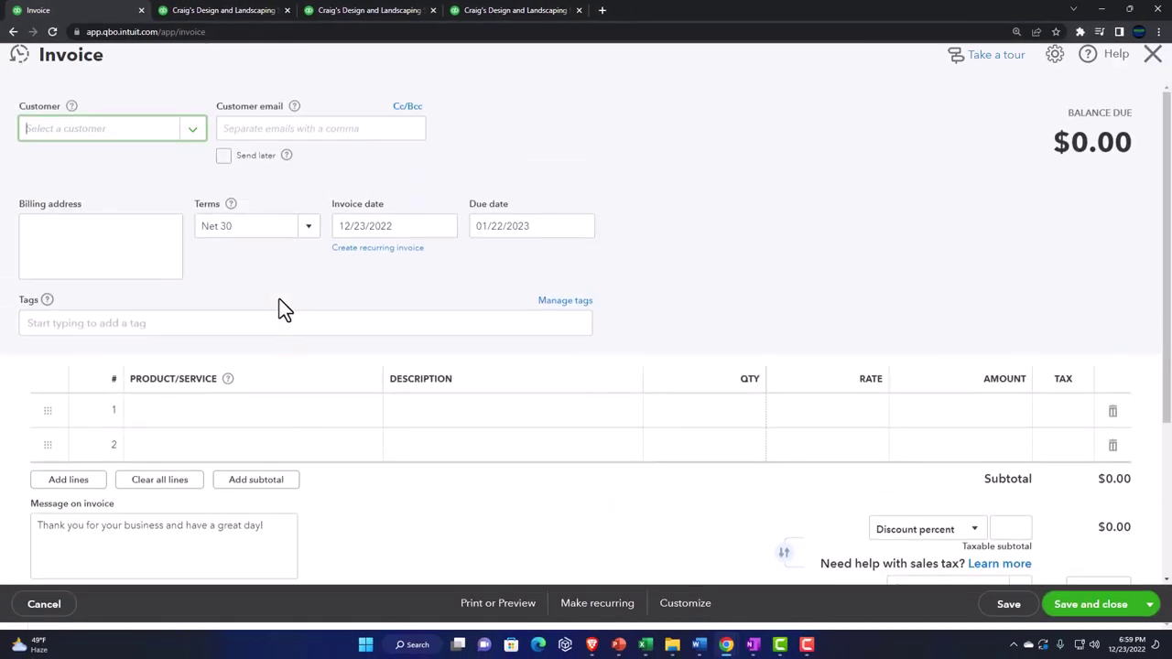
{"action": "type", "text": "BBB"}
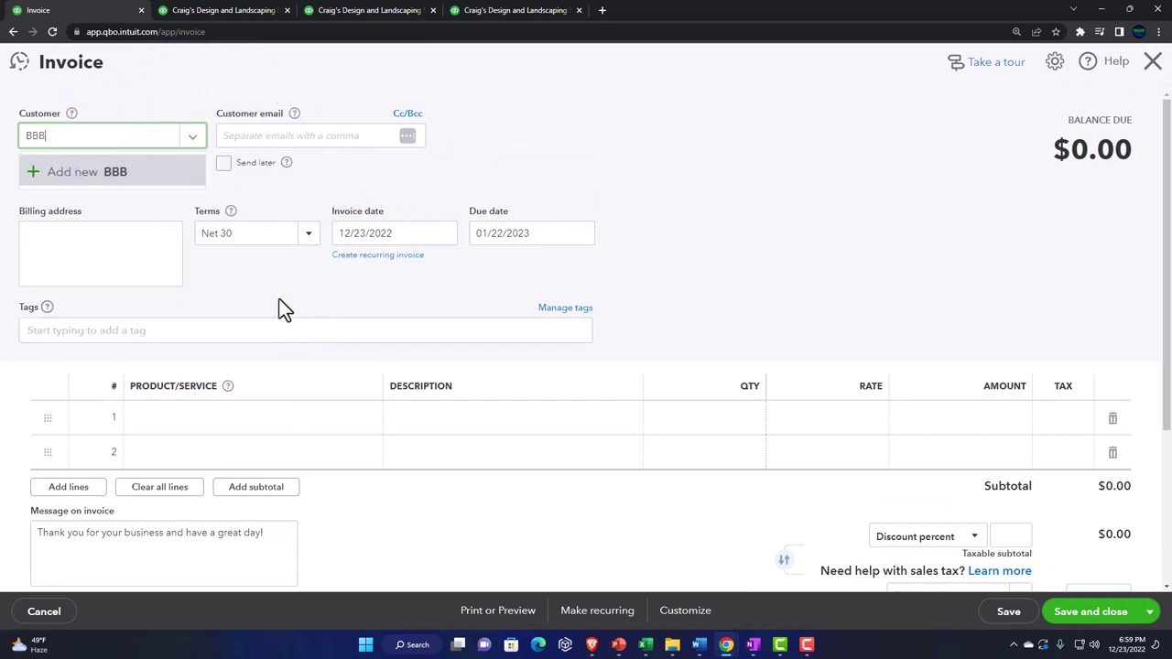
{"action": "key", "text": "Return"}
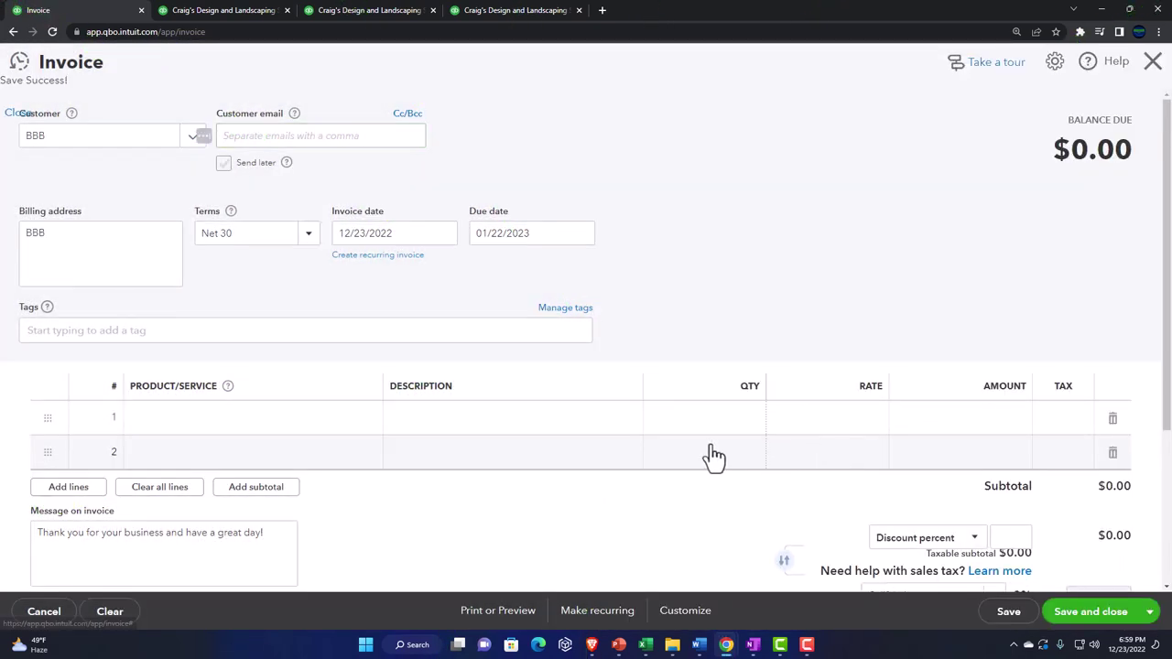
Step: Add the product Inv 1 to BBB's invoice with quantity 1 at a rate of 1,000, and save and close it
{"action": "left_click", "coordinate": [190, 419]}
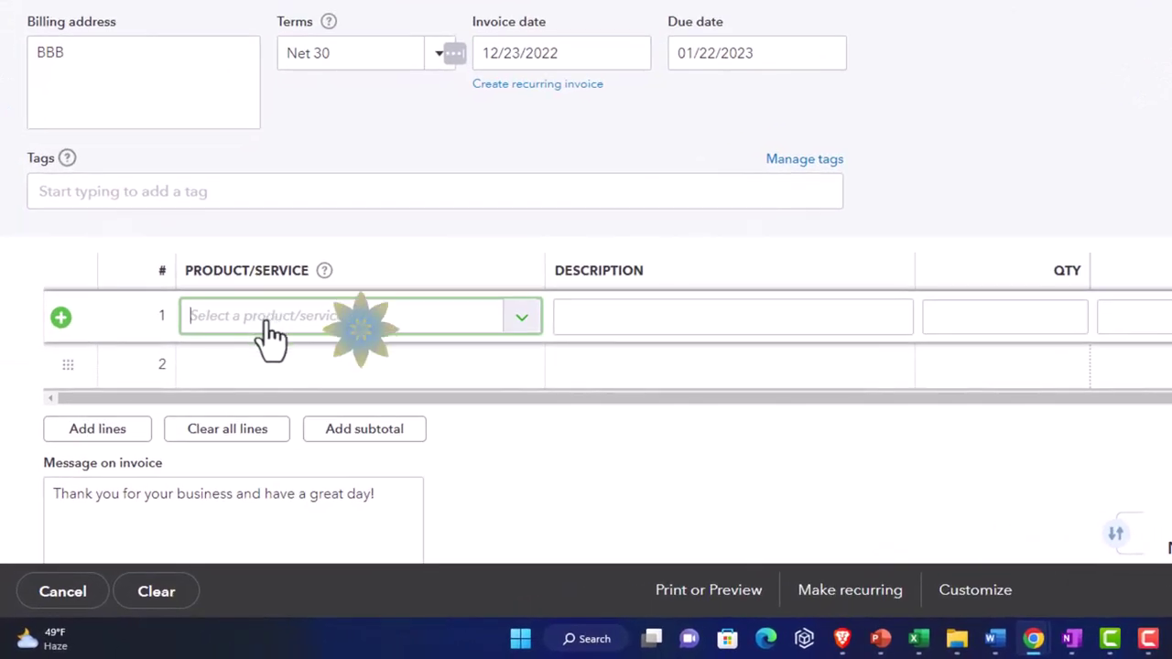
{"action": "type", "text": "inv"}
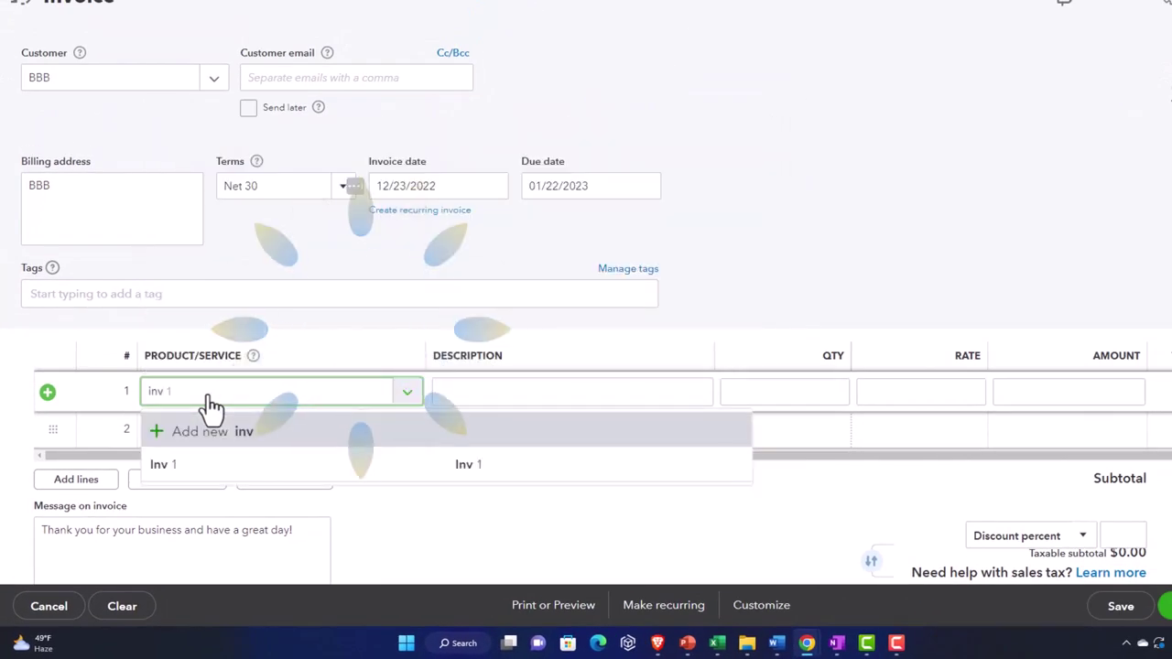
{"action": "key", "text": "Down"}
{"action": "key", "text": "Return"}
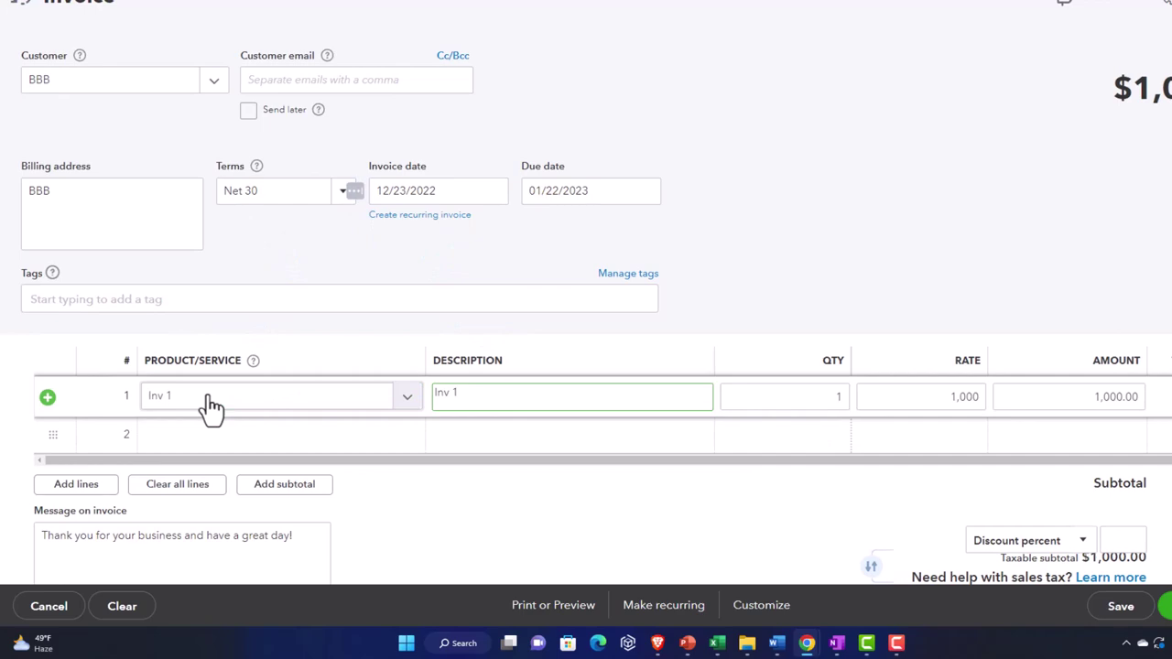
{"action": "scroll", "coordinate": [571, 400], "scroll_direction": "down", "scroll_amount": 3}
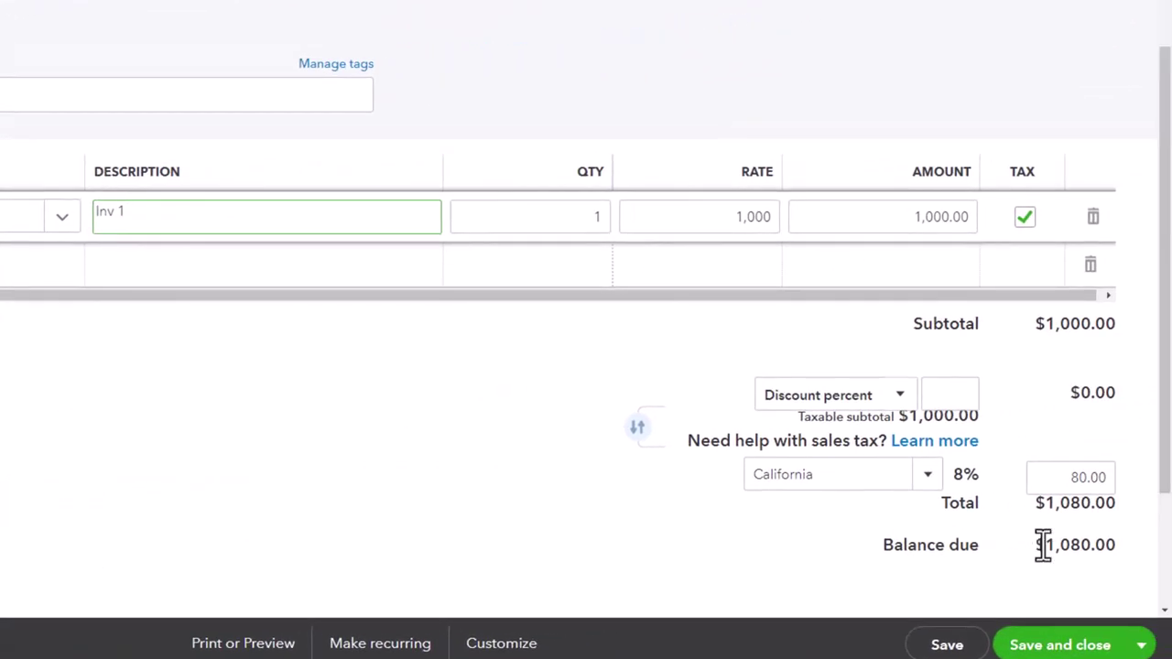
{"action": "left_click", "coordinate": [1055, 645]}
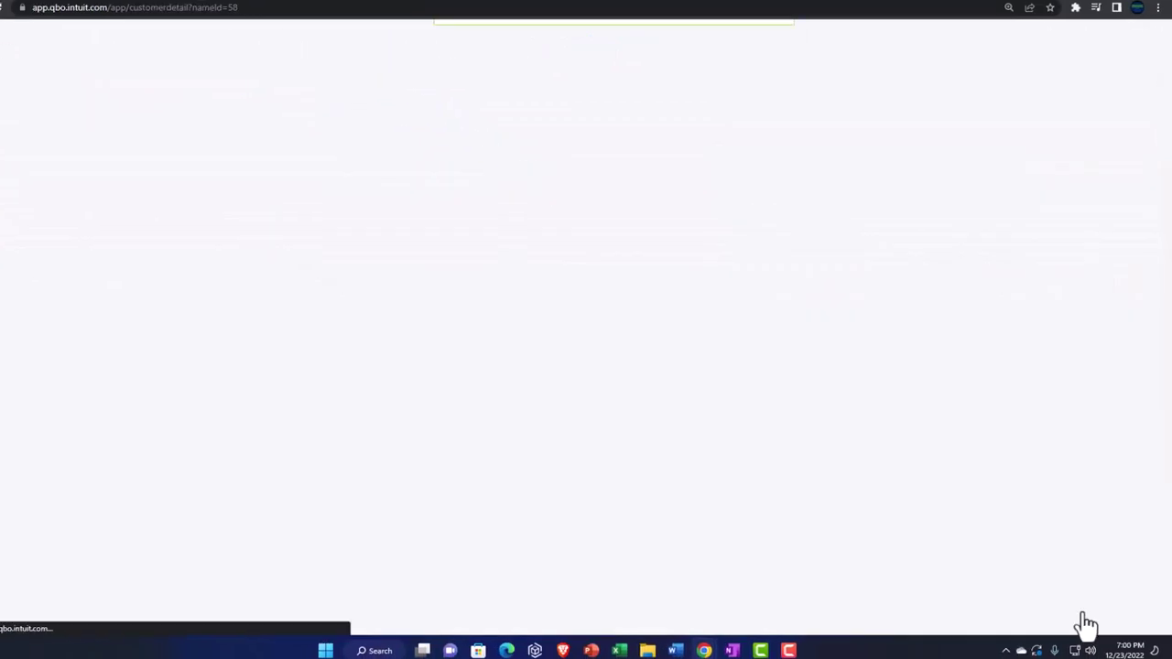
Step: Receive the payment for BBB's open invoice as Cash deposited to Checking, and save and close it
{"action": "left_click", "coordinate": [16, 187]}
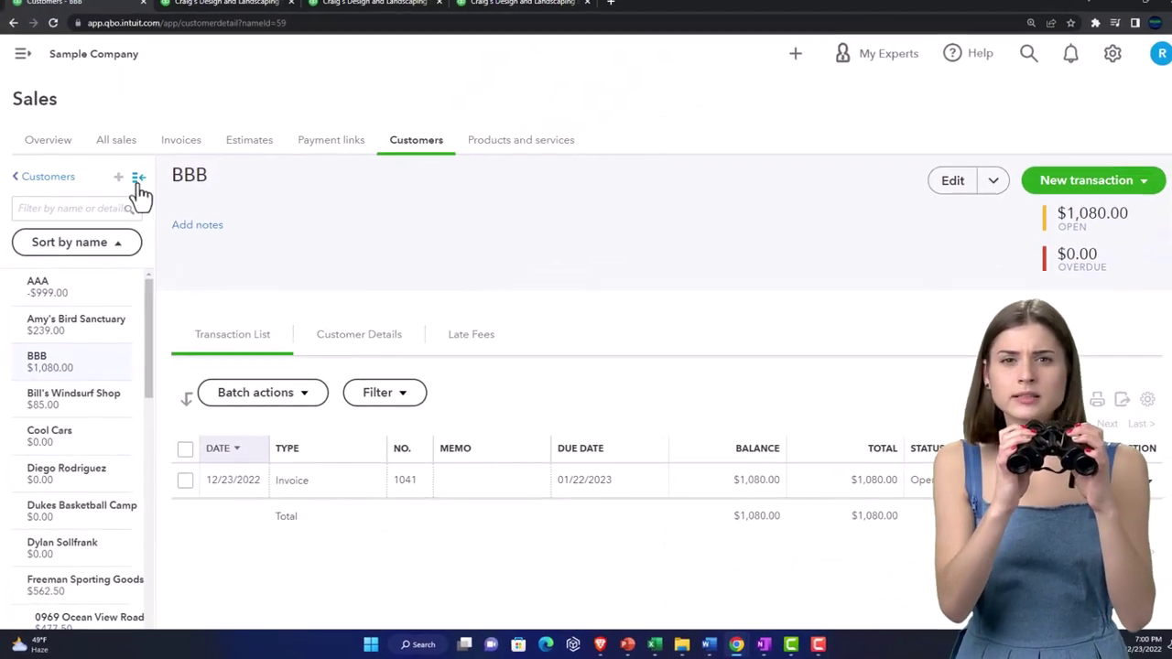
{"action": "left_click", "coordinate": [135, 186]}
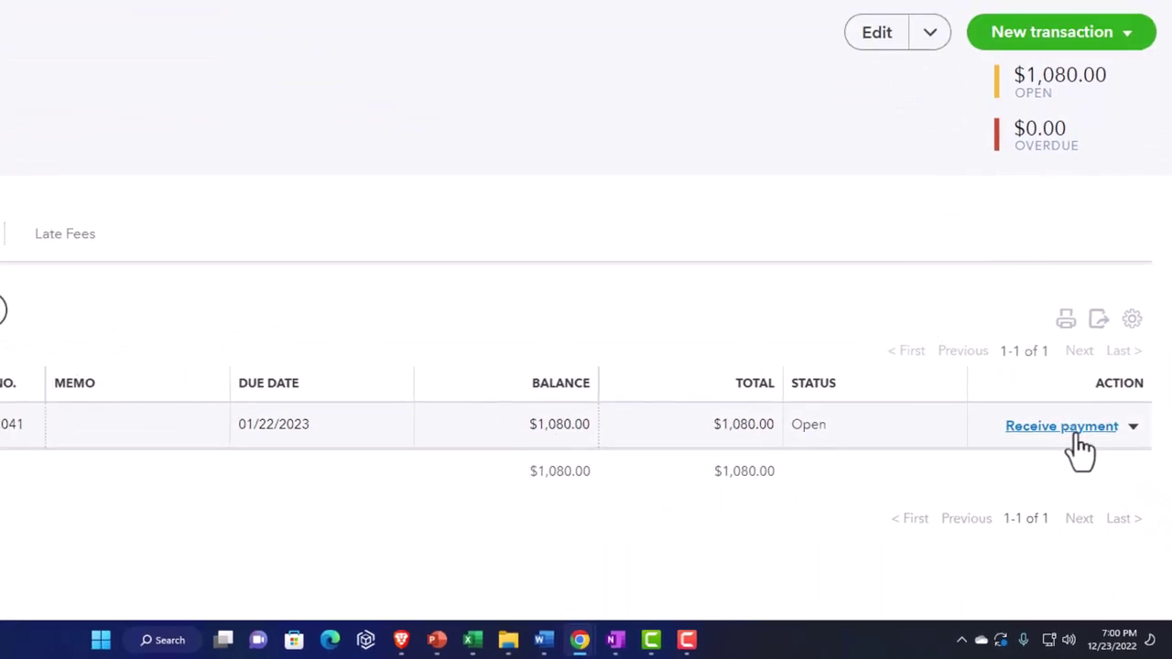
{"action": "left_click", "coordinate": [1071, 427]}
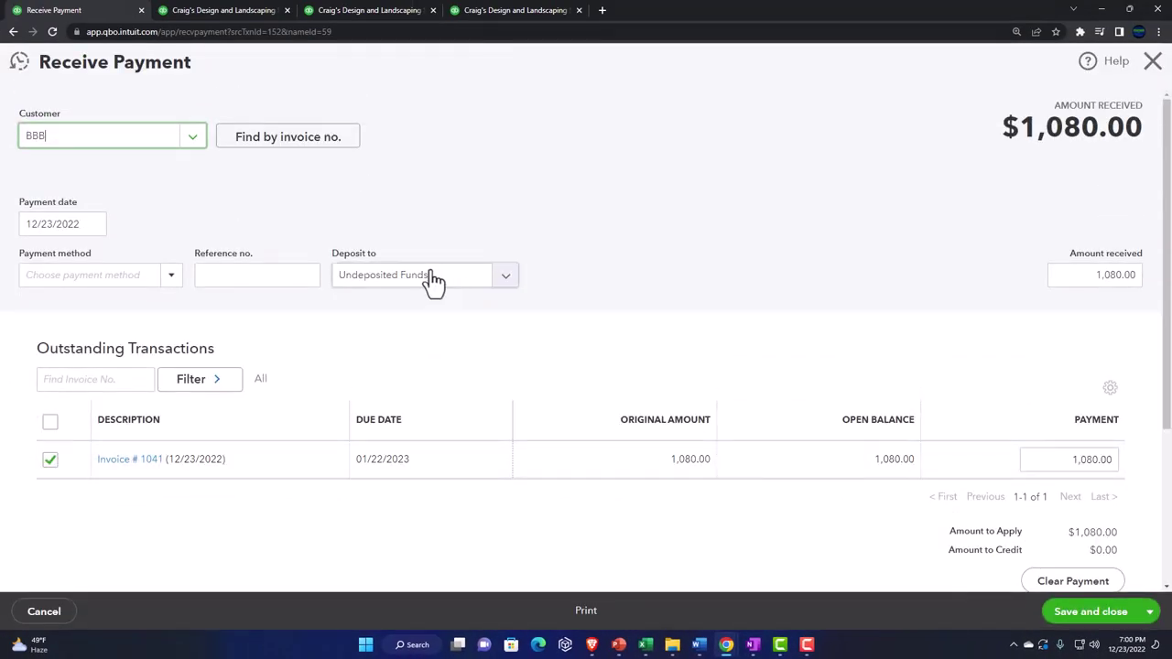
{"action": "left_click", "coordinate": [169, 279]}
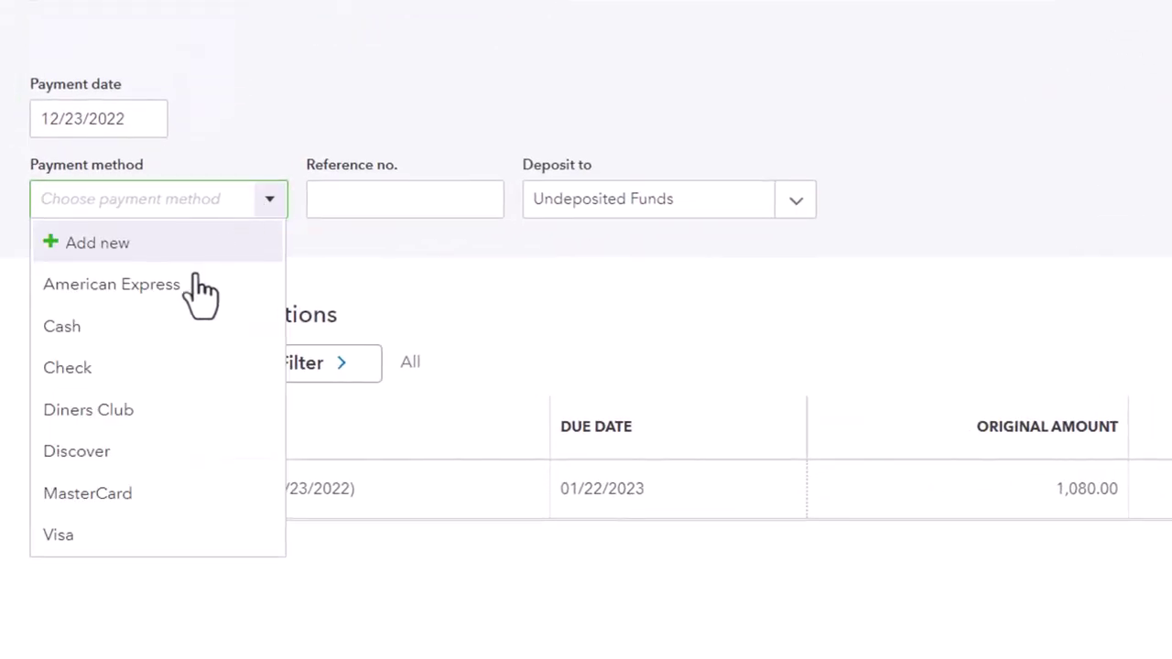
{"action": "left_click", "coordinate": [190, 329]}
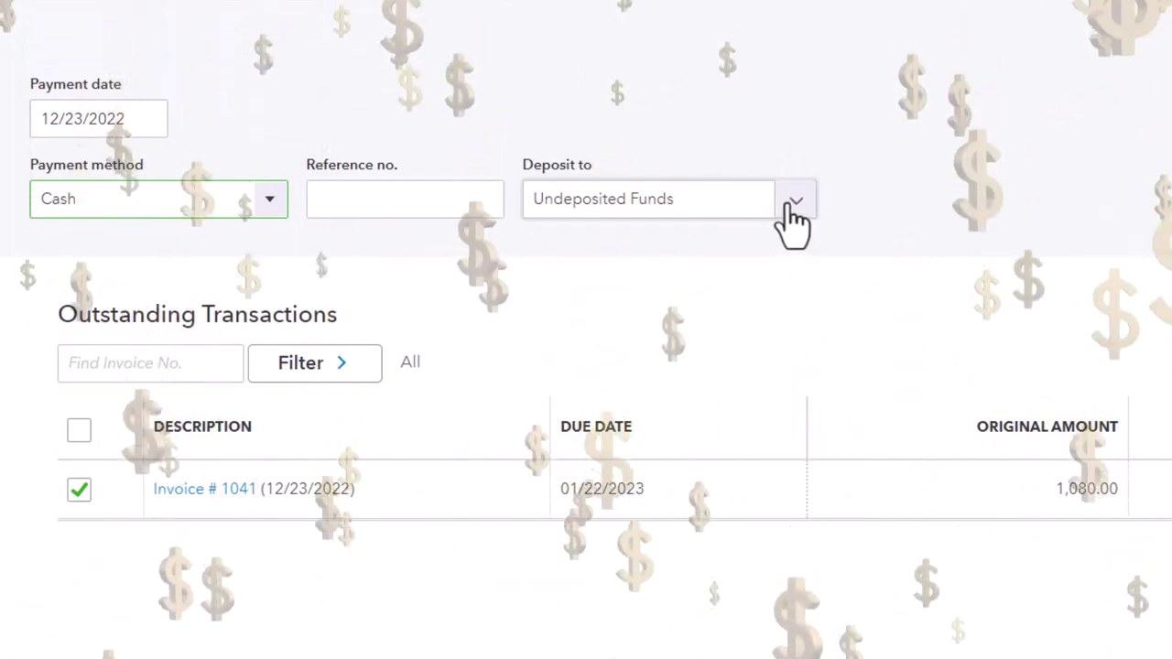
{"action": "left_click", "coordinate": [791, 204]}
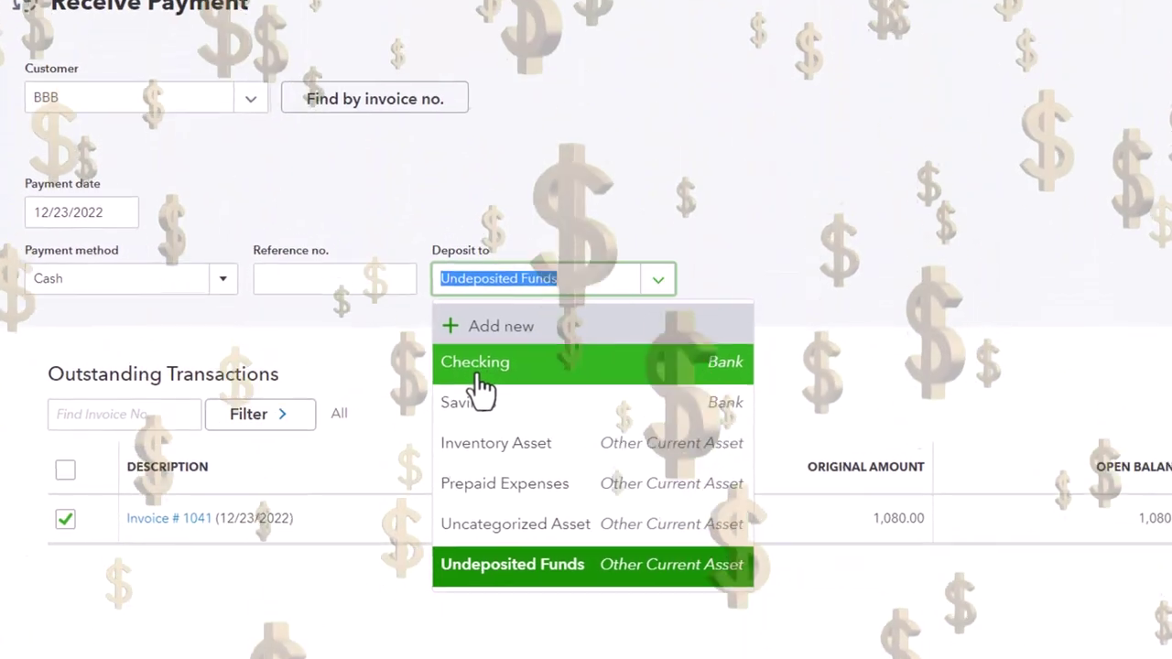
{"action": "left_click", "coordinate": [478, 371]}
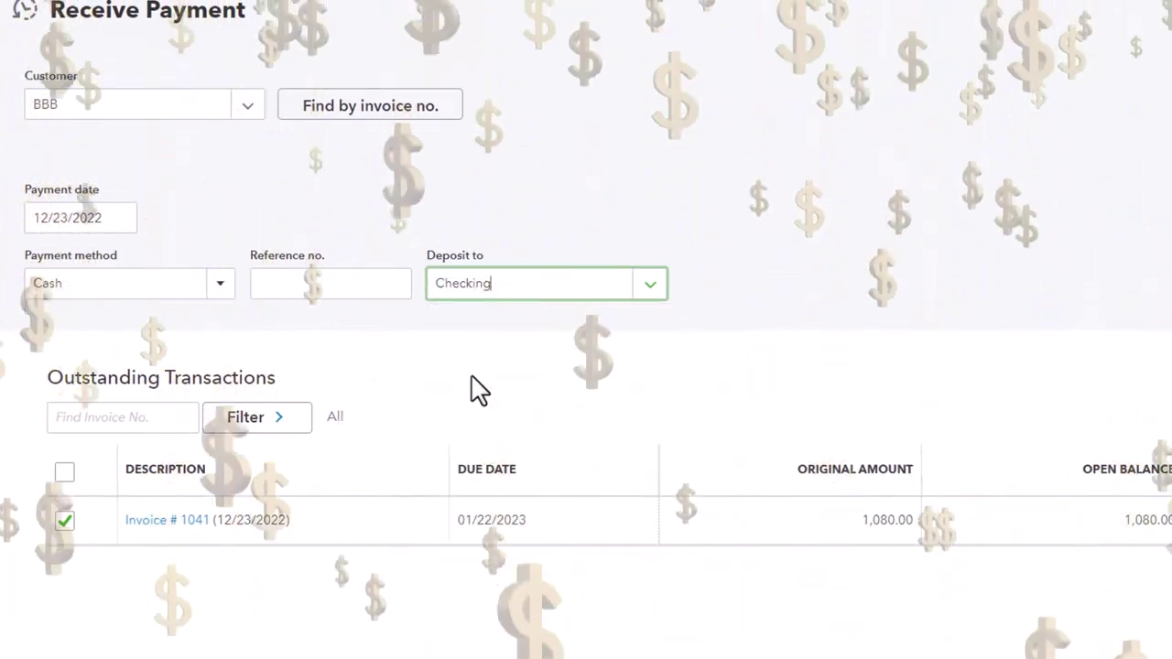
{"action": "scroll", "coordinate": [568, 366], "scroll_direction": "down", "scroll_amount": 2}
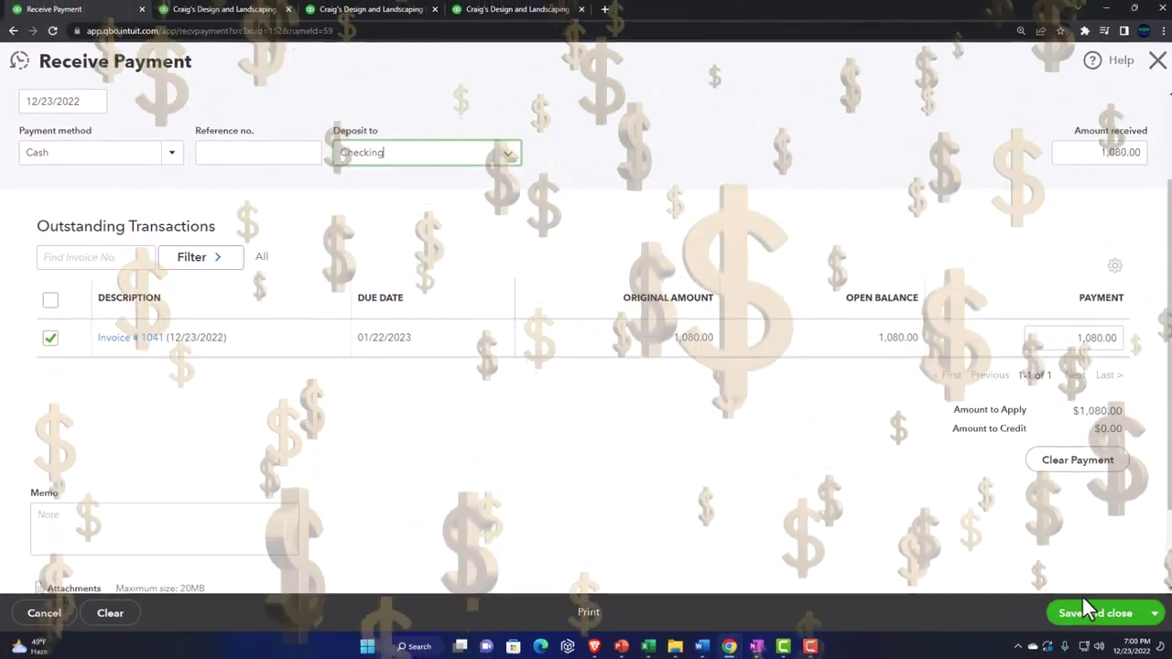
{"action": "left_click", "coordinate": [1079, 621]}
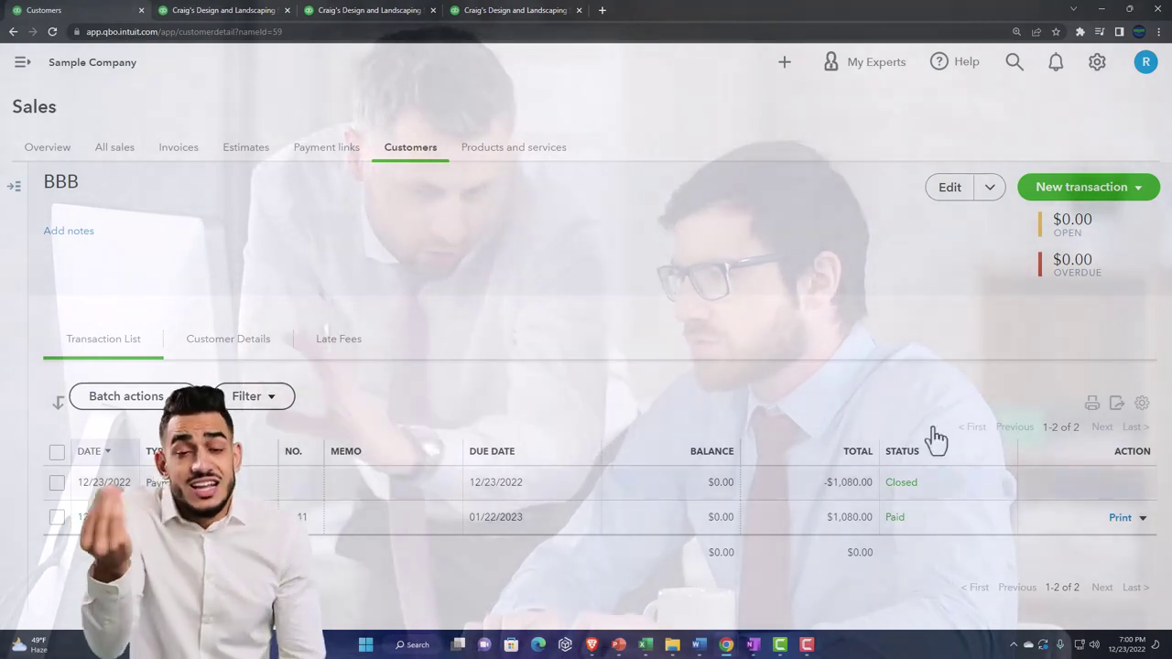
Step: Start a new delayed credit
{"action": "left_click", "coordinate": [783, 64]}
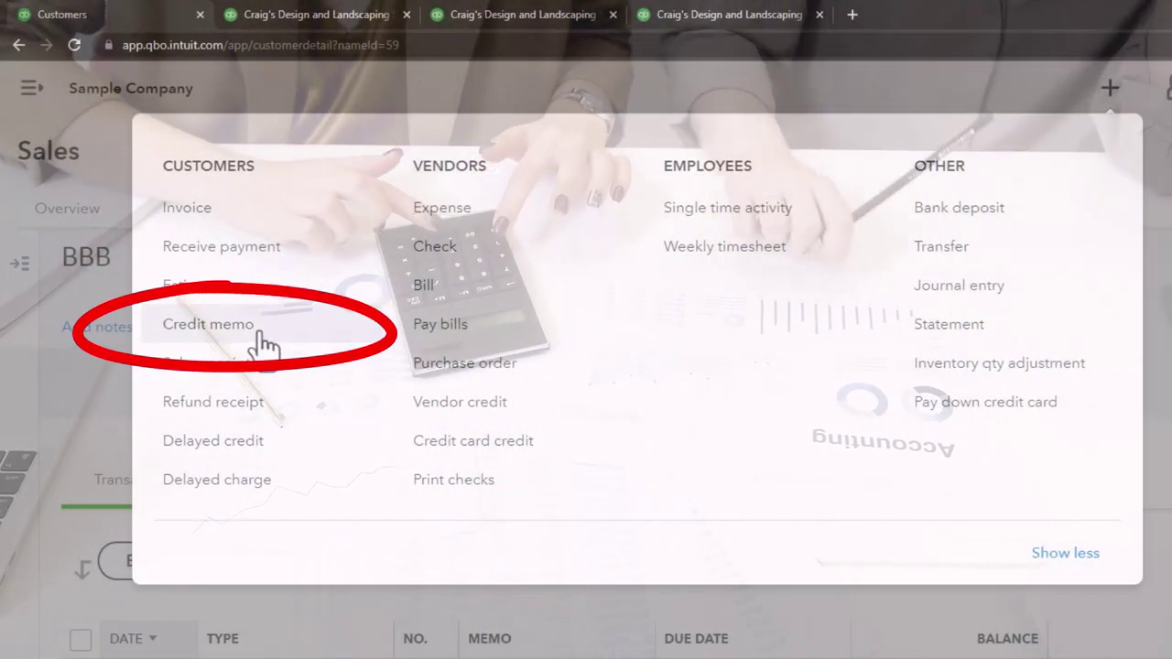
{"action": "left_click", "coordinate": [273, 448]}
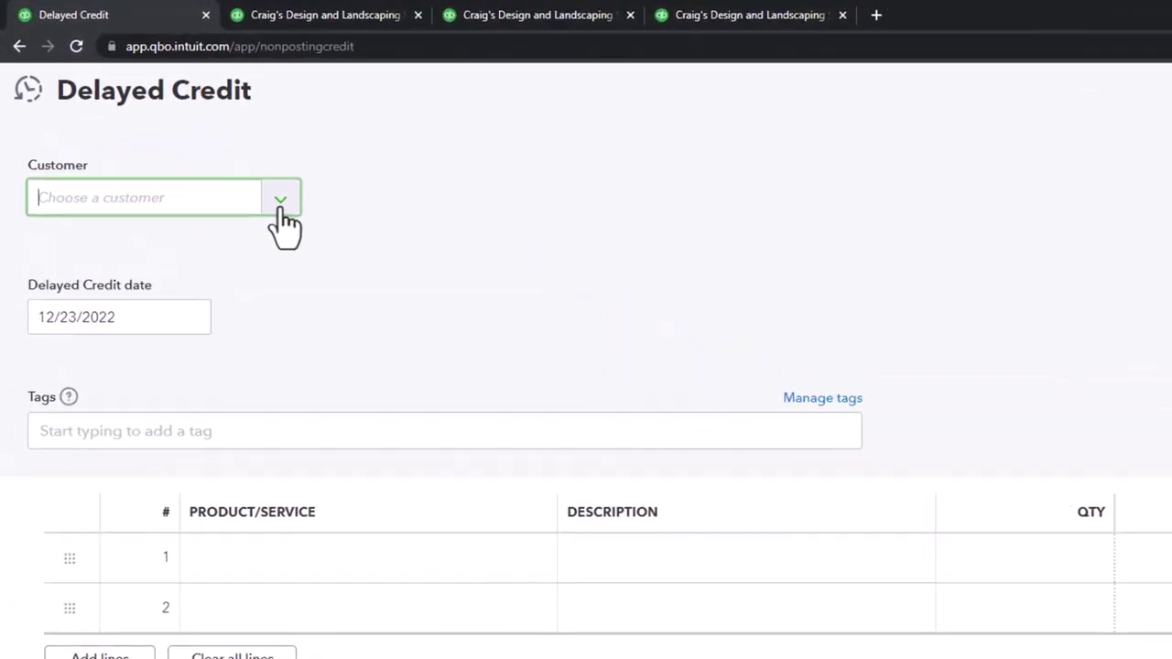
{"action": "left_click", "coordinate": [212, 219]}
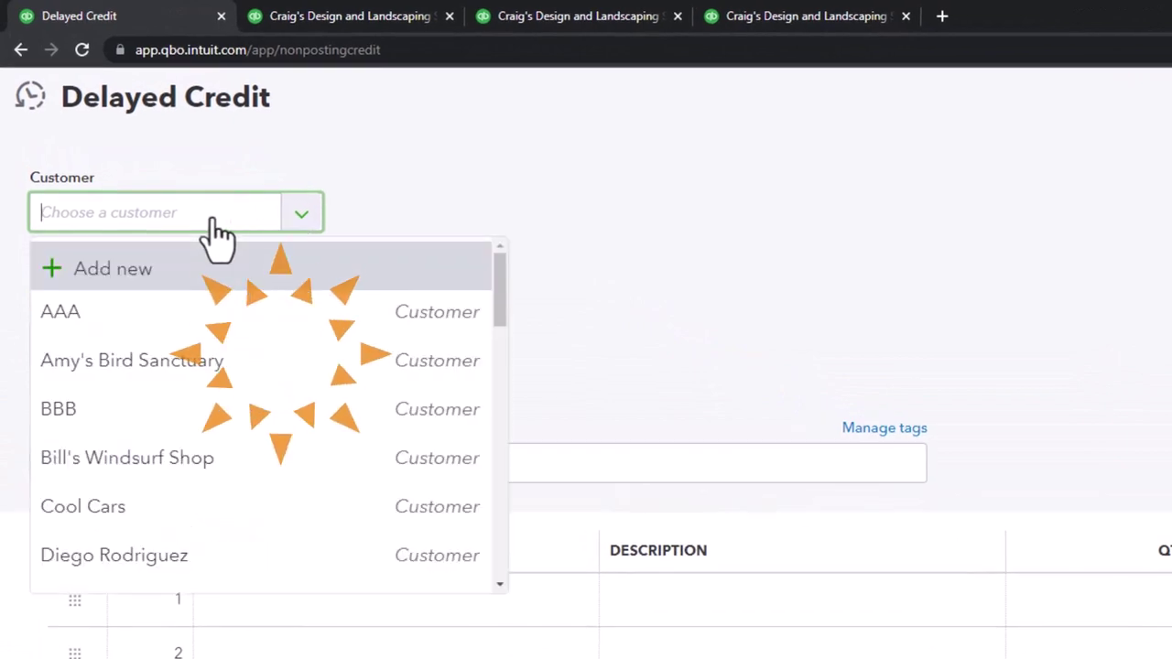
{"action": "type", "text": "B"}
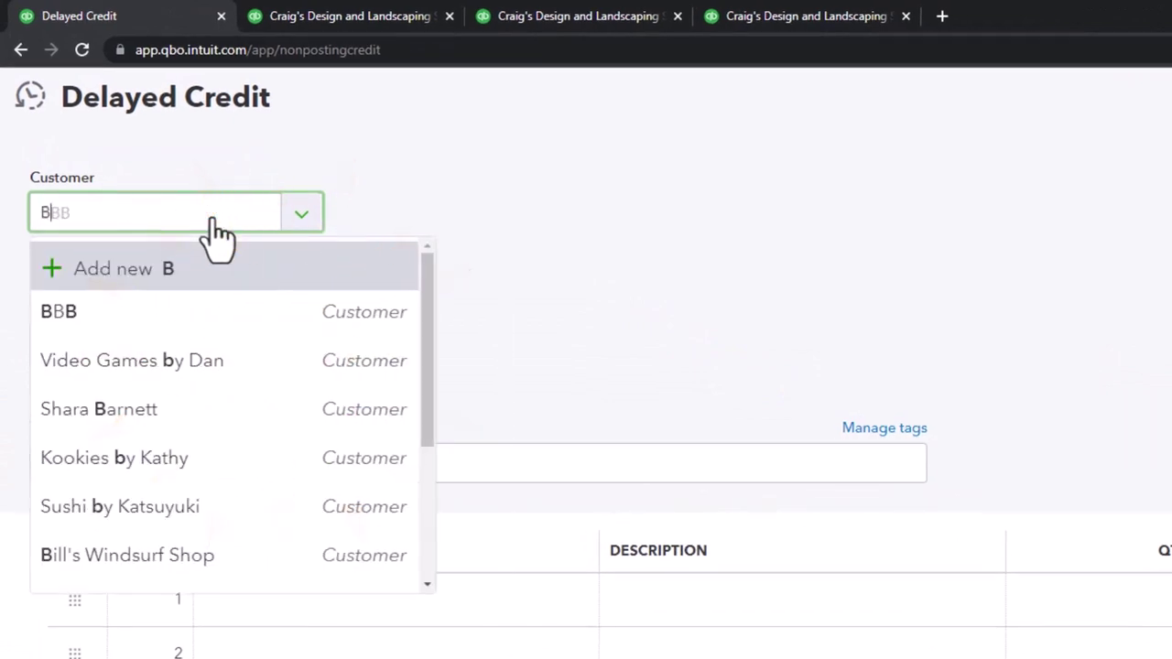
{"action": "type", "text": "O"}
{"action": "key", "text": "BackSpace"}
{"action": "type", "text": "BB"}
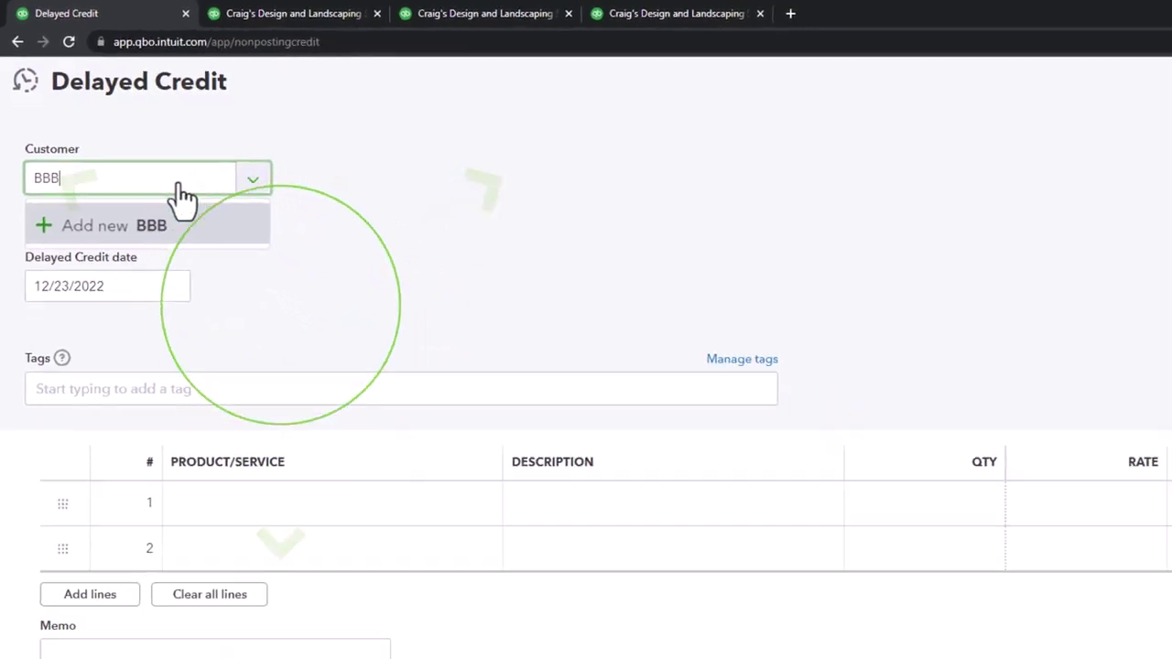
{"action": "key", "text": "Return"}
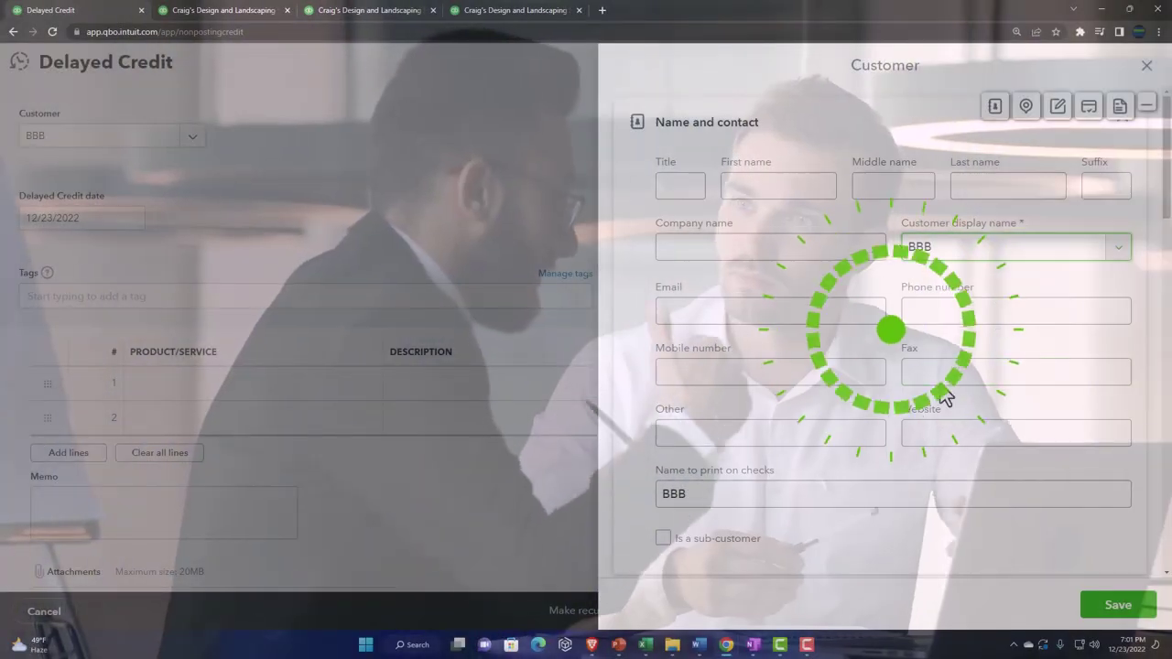
{"action": "left_click", "coordinate": [1118, 606]}
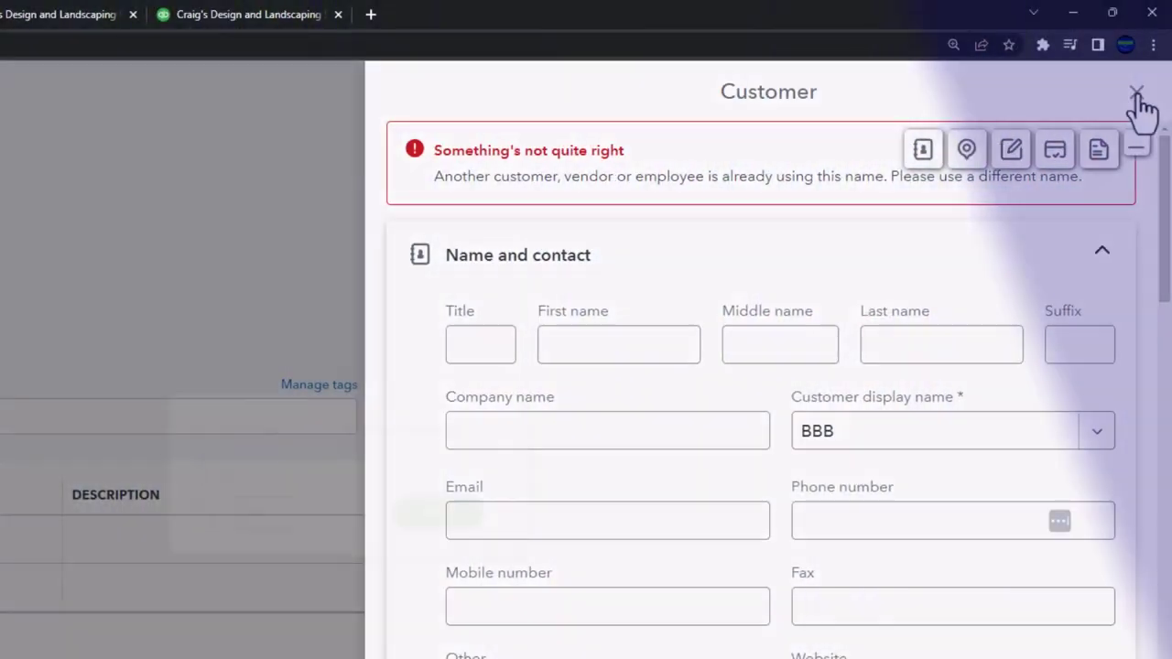
{"action": "left_click", "coordinate": [1136, 92]}
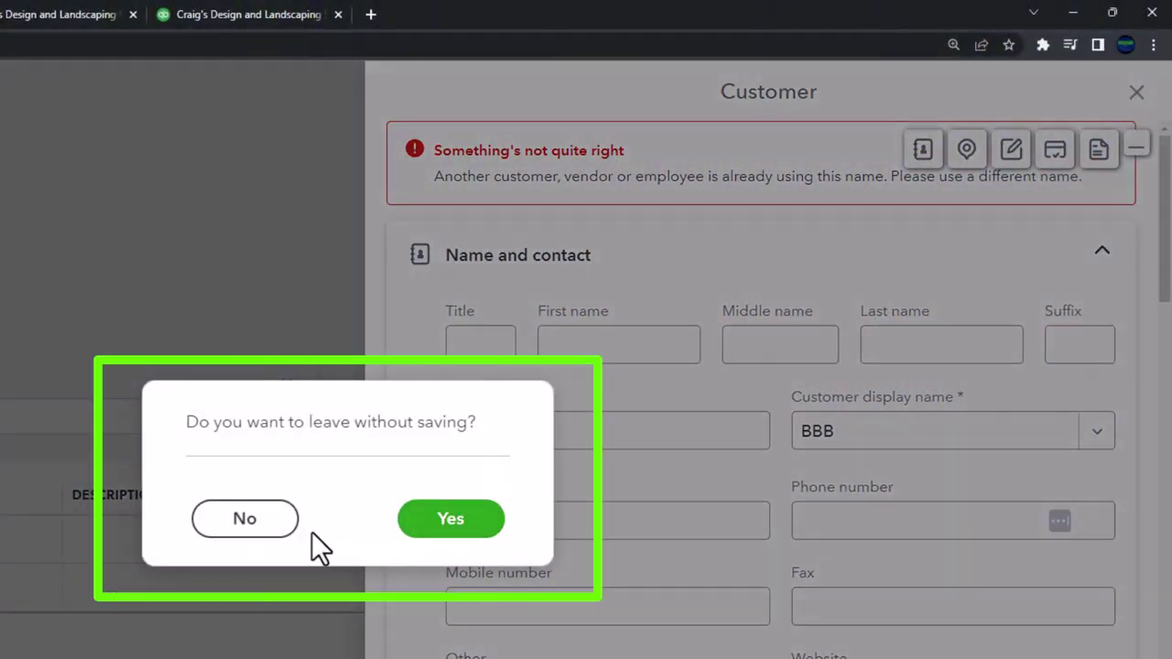
{"action": "left_click", "coordinate": [425, 530]}
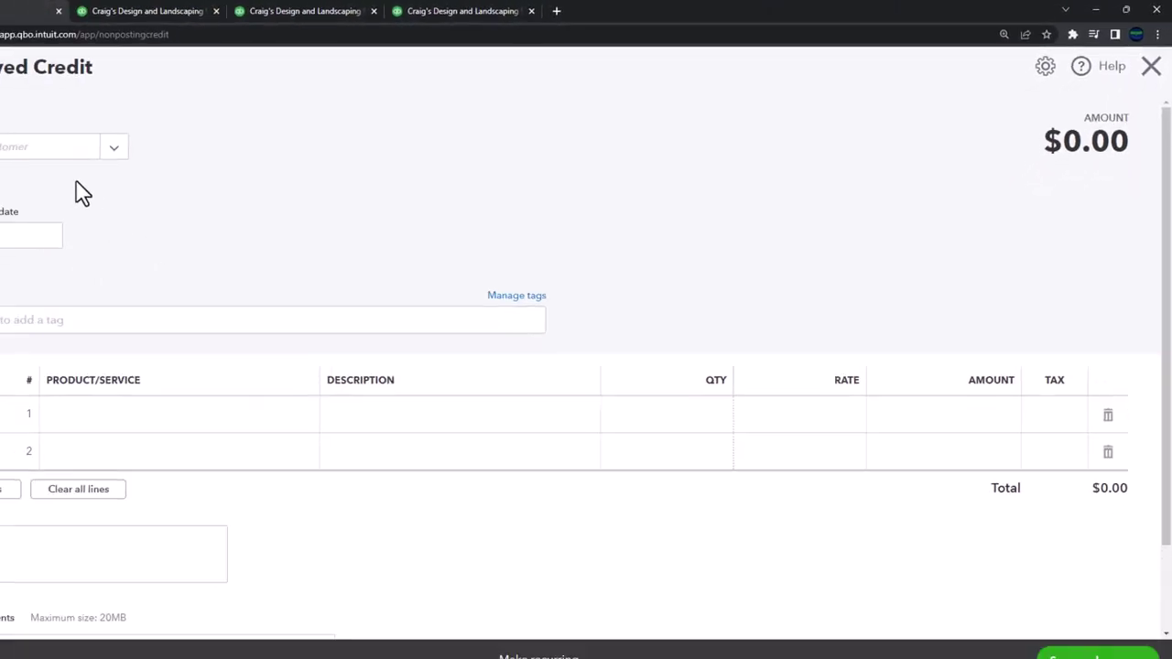
Step: Assign the delayed credit to the existing customer BBB, add the product Inv 1, and save and close it
{"action": "left_click", "coordinate": [96, 139]}
{"action": "type", "text": "BBB"}
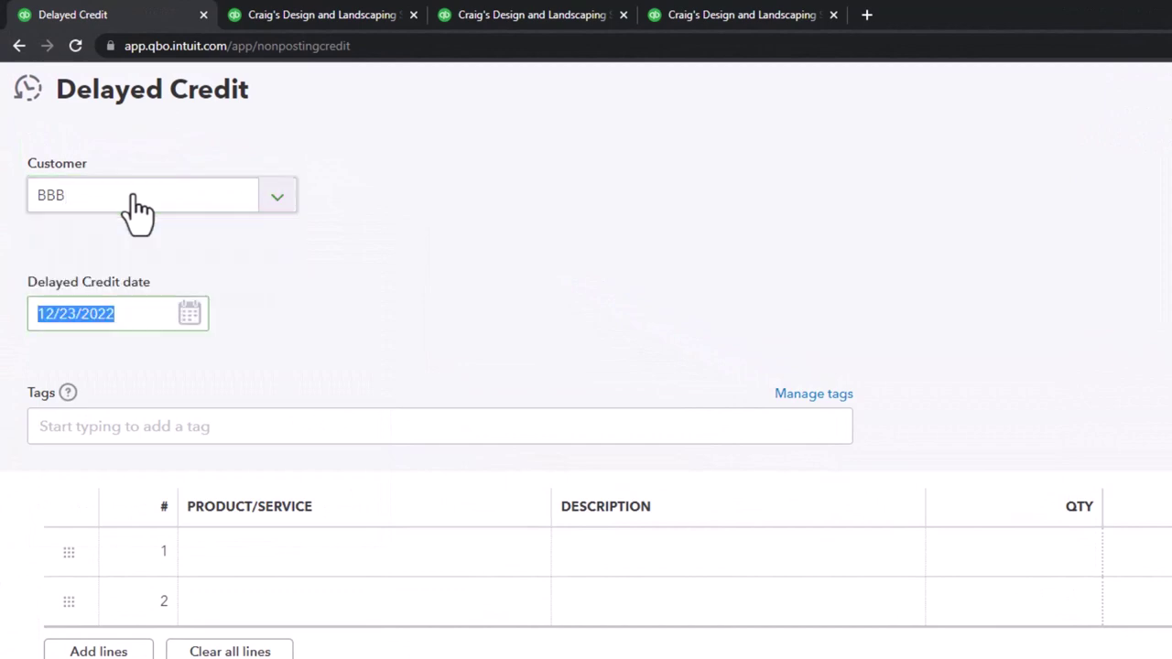
{"action": "scroll", "coordinate": [164, 346], "scroll_direction": "down", "scroll_amount": 1}
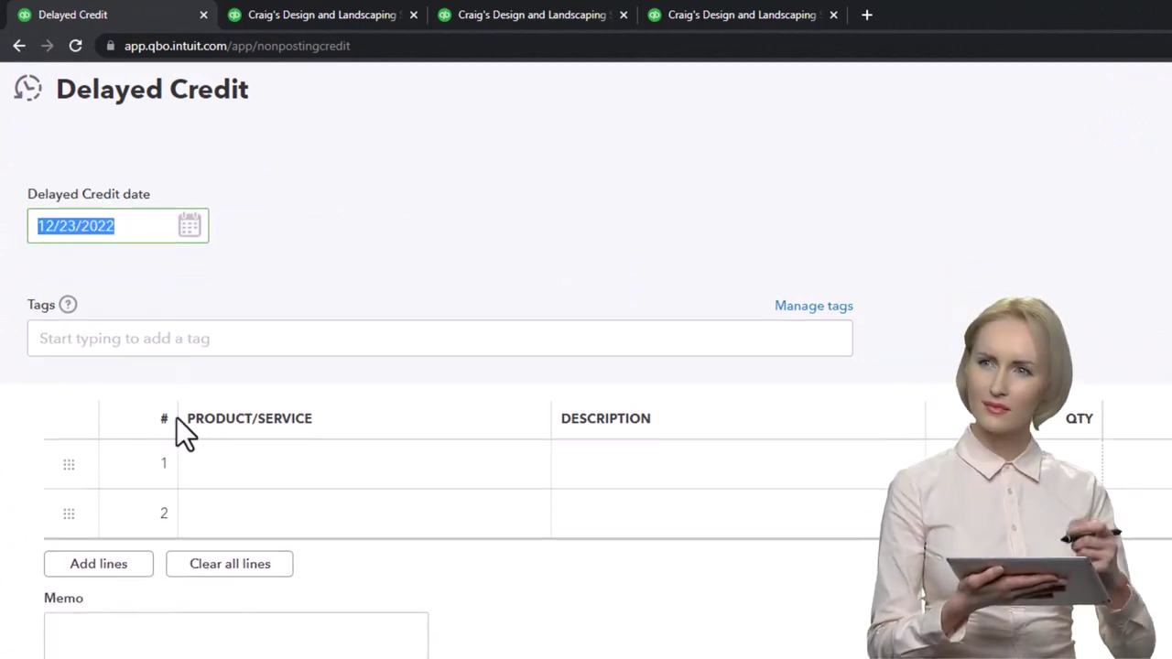
{"action": "left_click", "coordinate": [254, 476]}
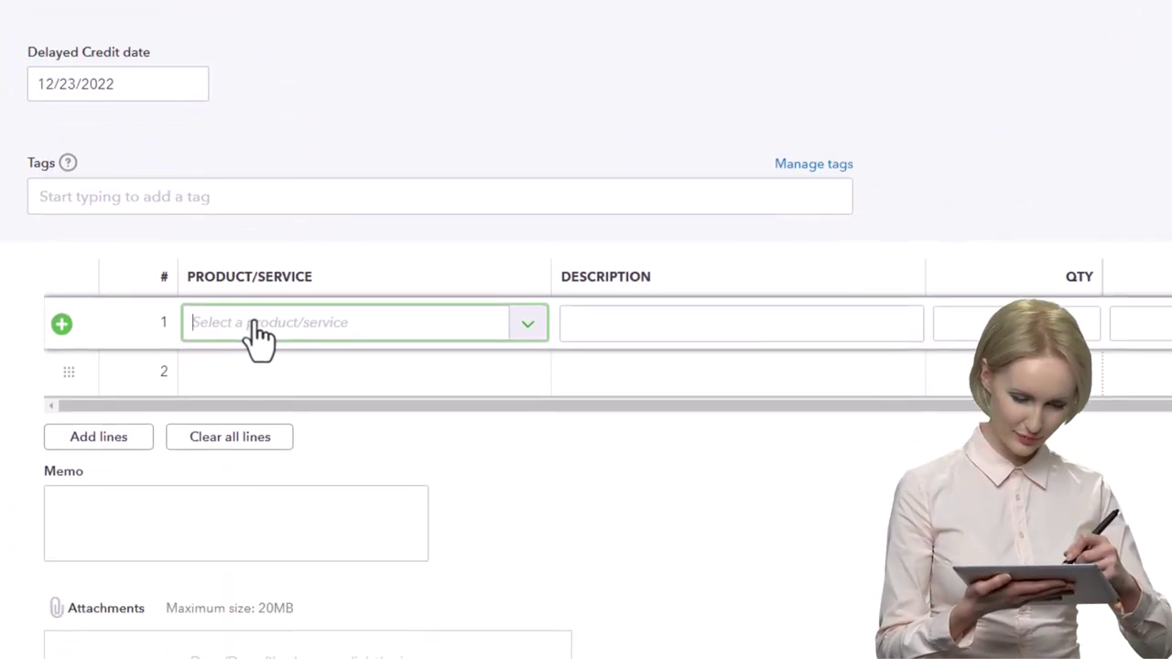
{"action": "type", "text": "Inv 1"}
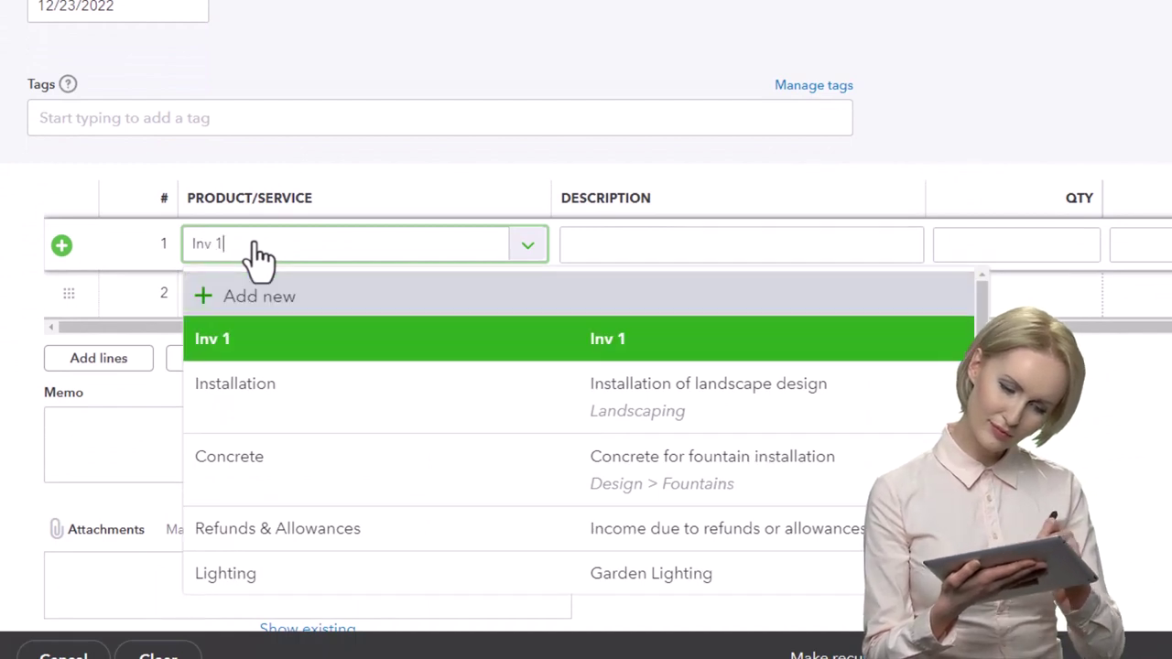
{"action": "key", "text": "Tab"}
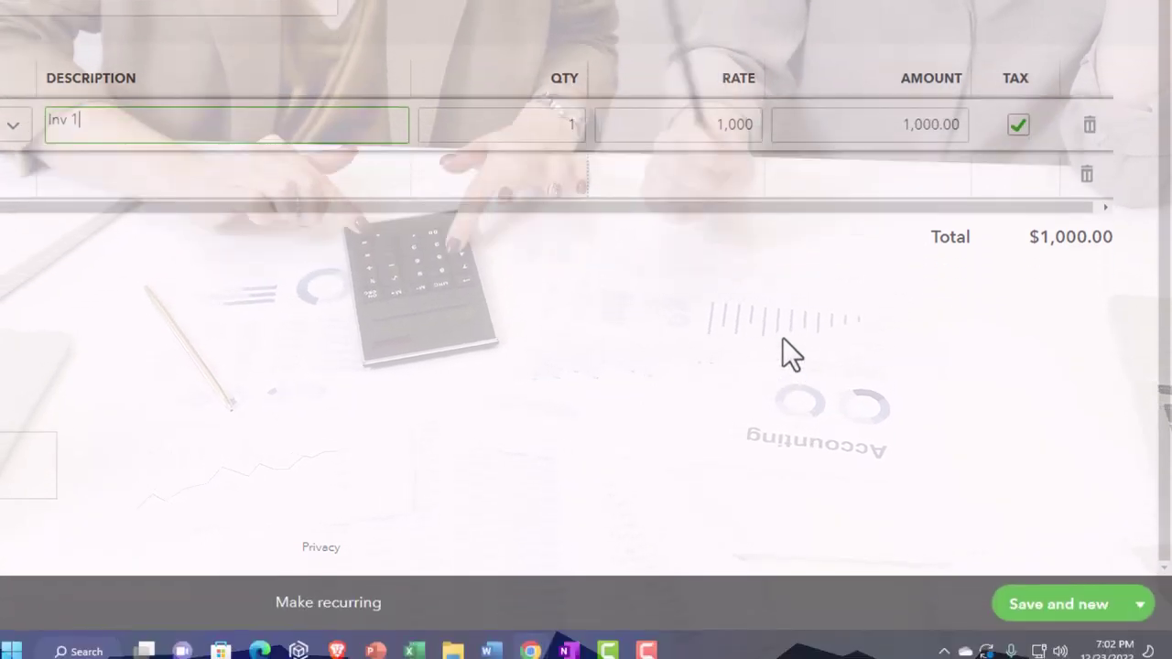
{"action": "left_click", "coordinate": [1139, 593]}
{"action": "left_click", "coordinate": [1030, 552]}
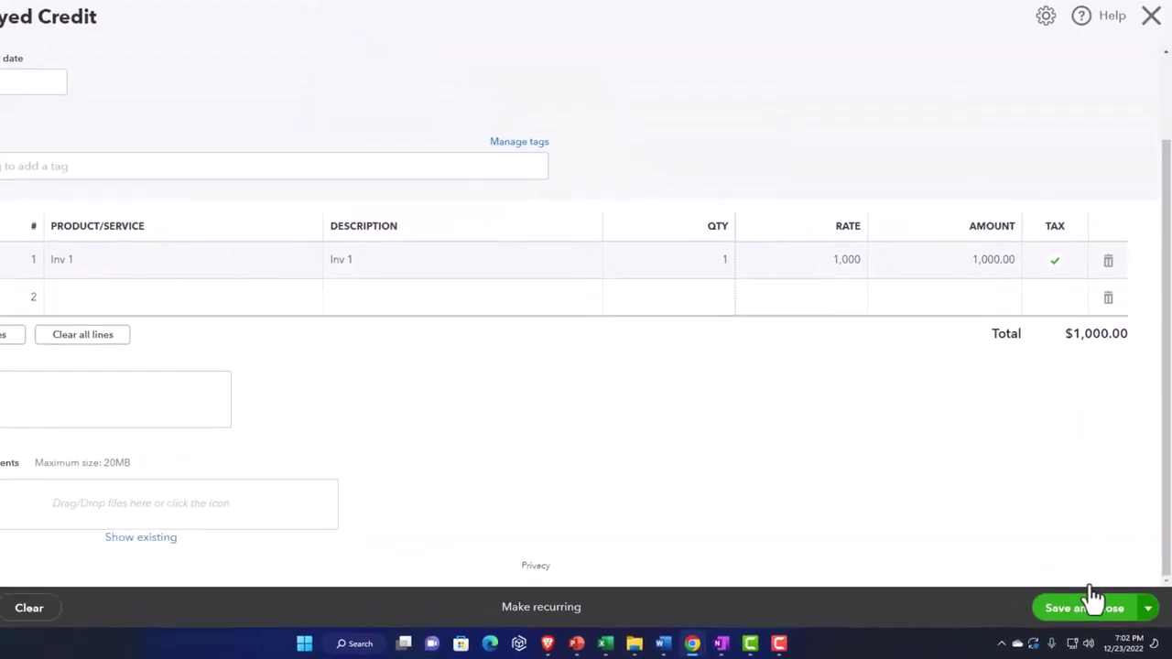
{"action": "left_click", "coordinate": [1094, 604]}
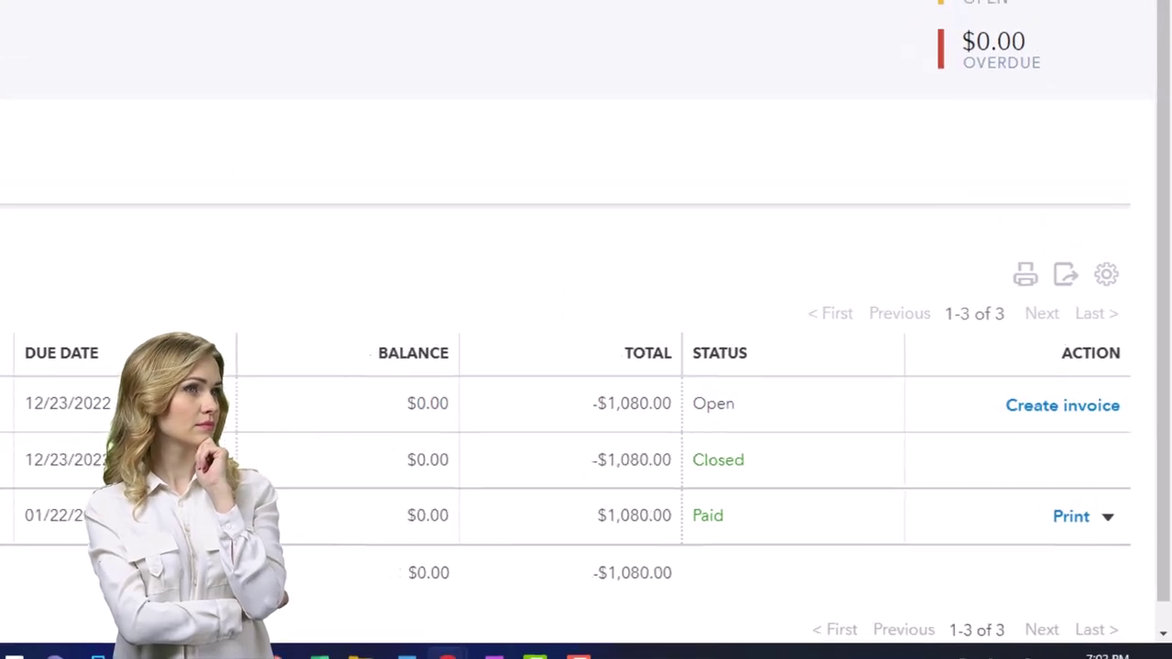
Step: Refresh the 2022 Balance Sheet, examine the transactions behind Accounts Receivable, and return to the report summary
{"action": "left_click", "coordinate": [204, 10]}
{"action": "scroll", "coordinate": [284, 313], "scroll_direction": "up", "scroll_amount": 3}
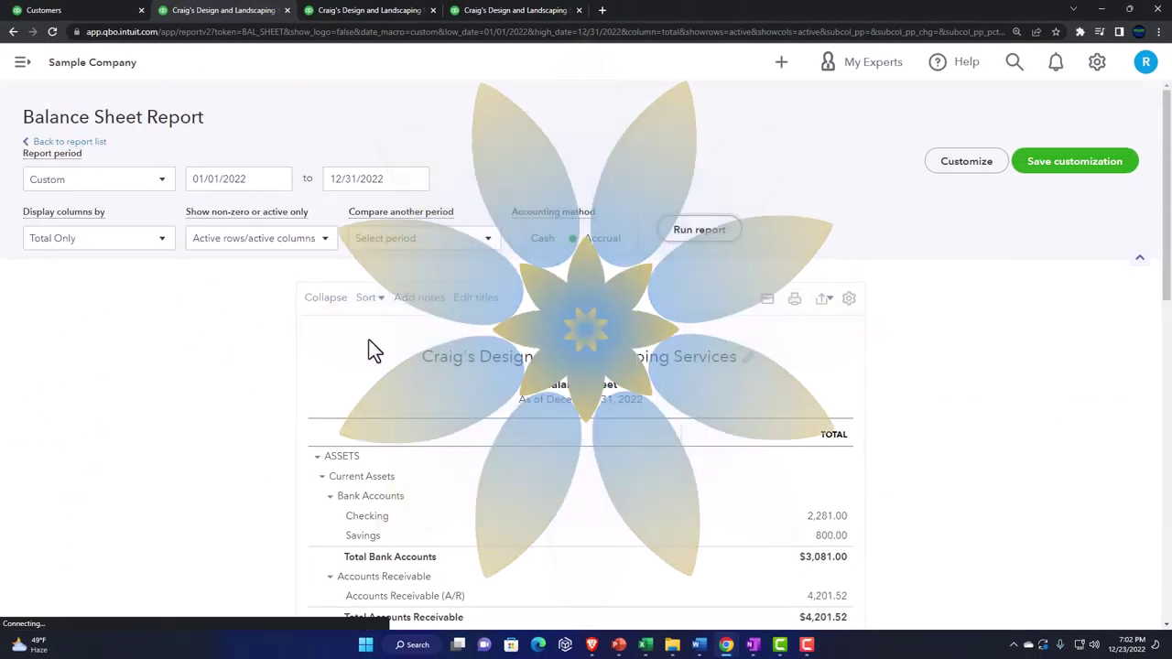
{"action": "scroll", "coordinate": [238, 364], "scroll_direction": "down", "scroll_amount": 2}
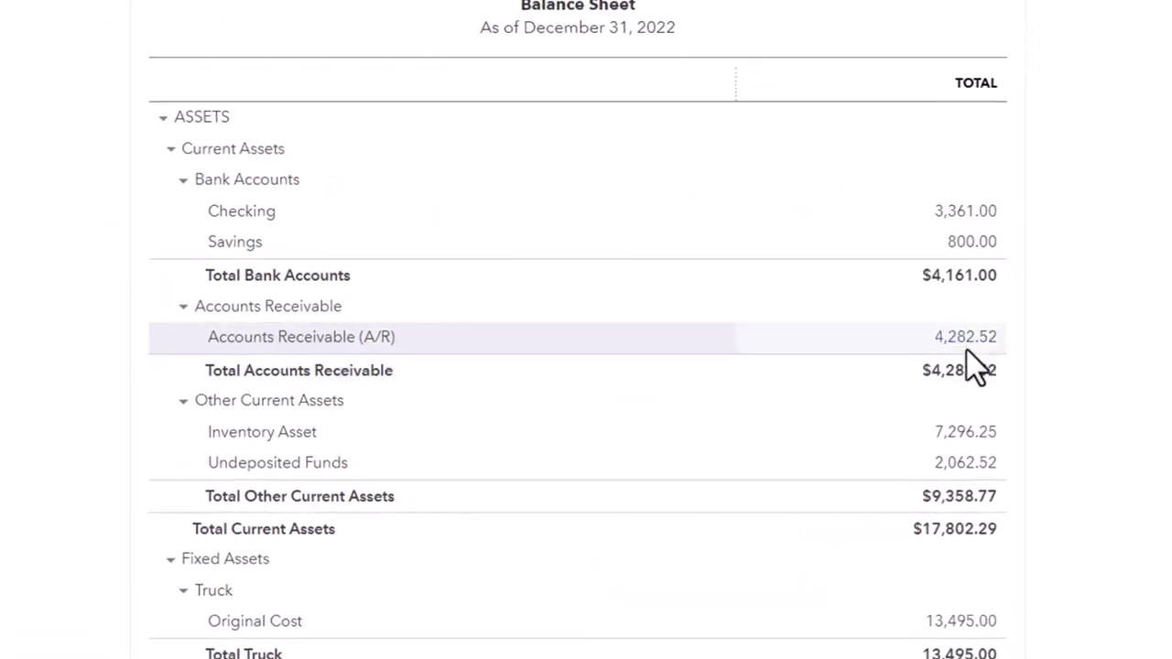
{"action": "left_click", "coordinate": [916, 393]}
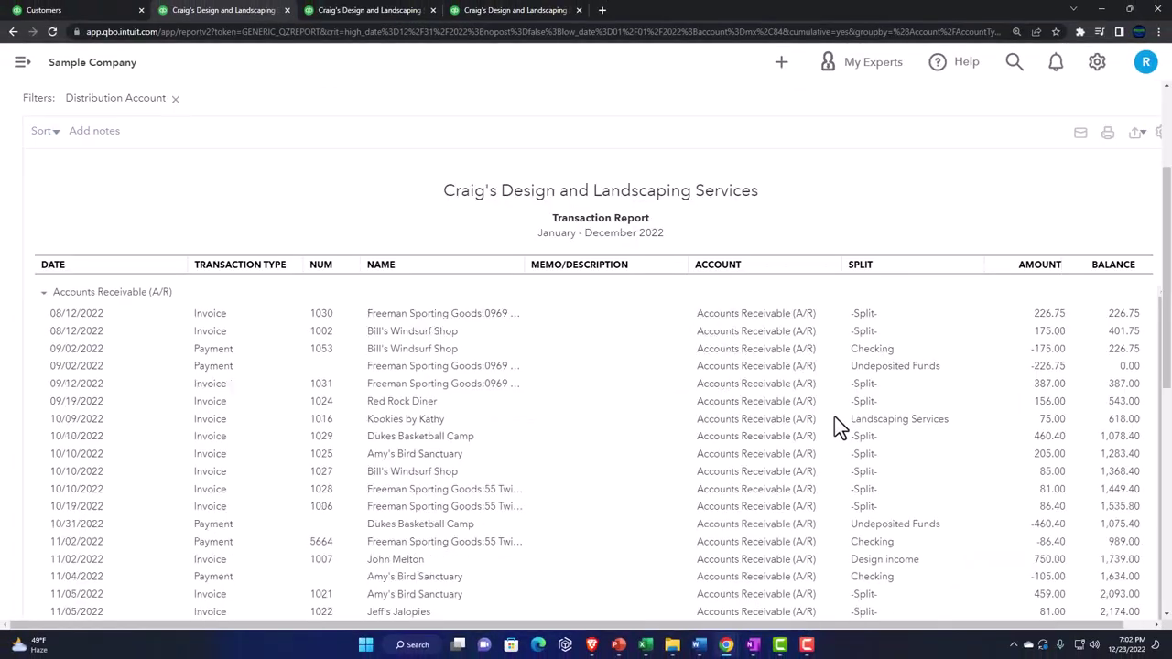
{"action": "scroll", "coordinate": [834, 417], "scroll_direction": "down", "scroll_amount": 10}
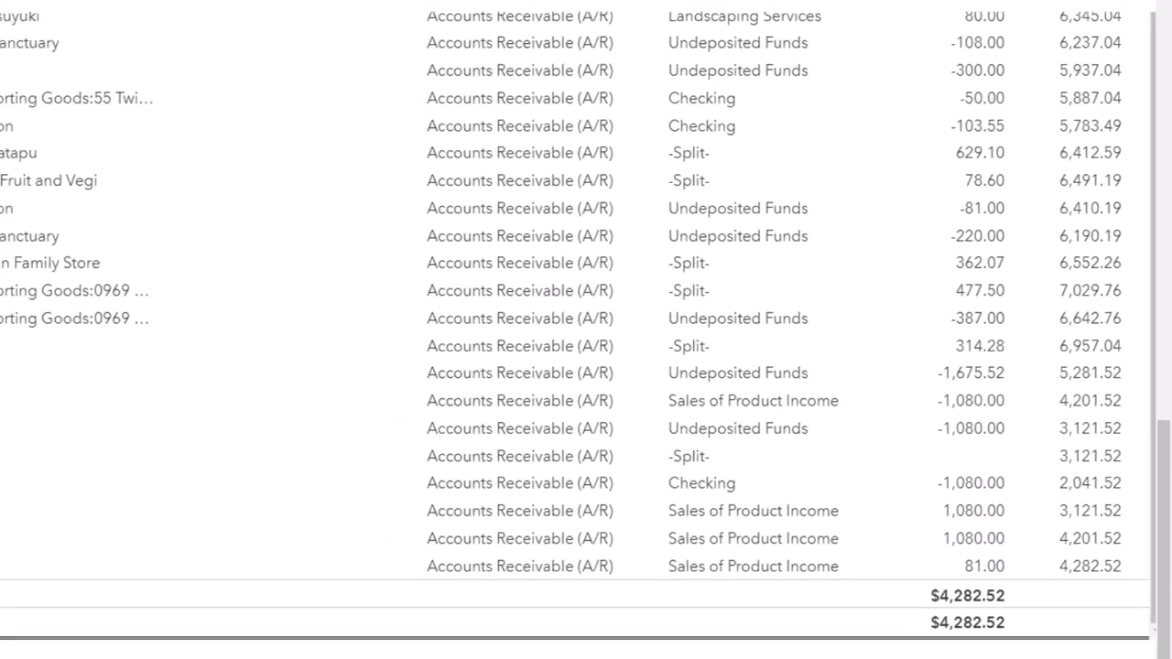
{"action": "scroll", "coordinate": [42, 570], "scroll_direction": "up", "scroll_amount": 15}
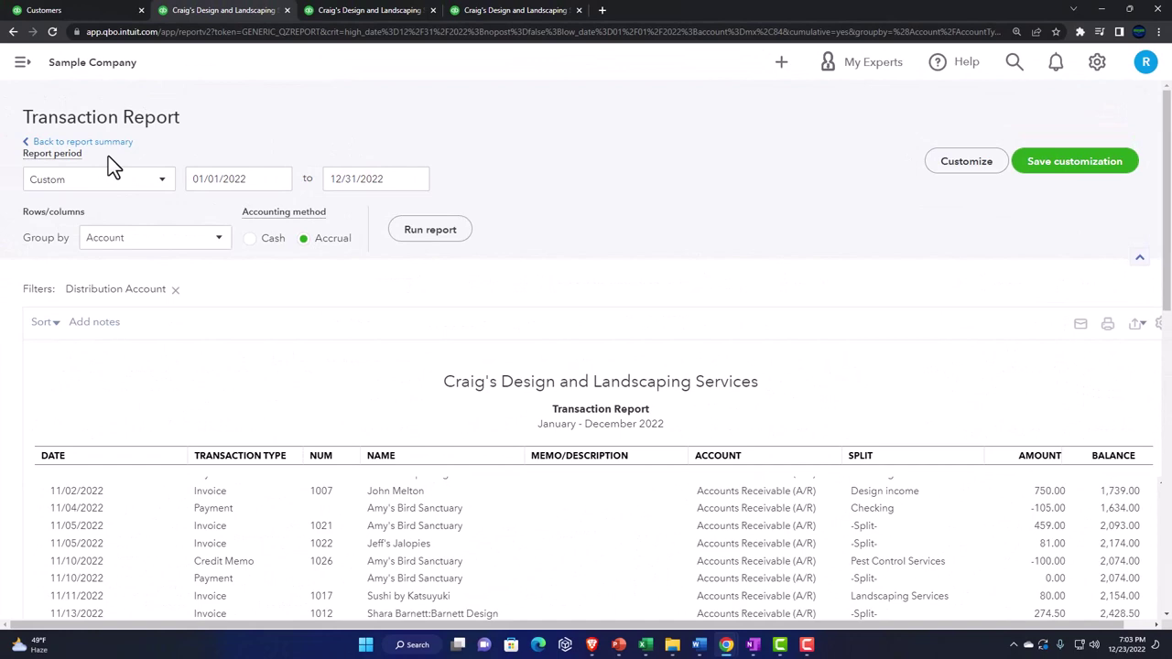
{"action": "left_click", "coordinate": [106, 145]}
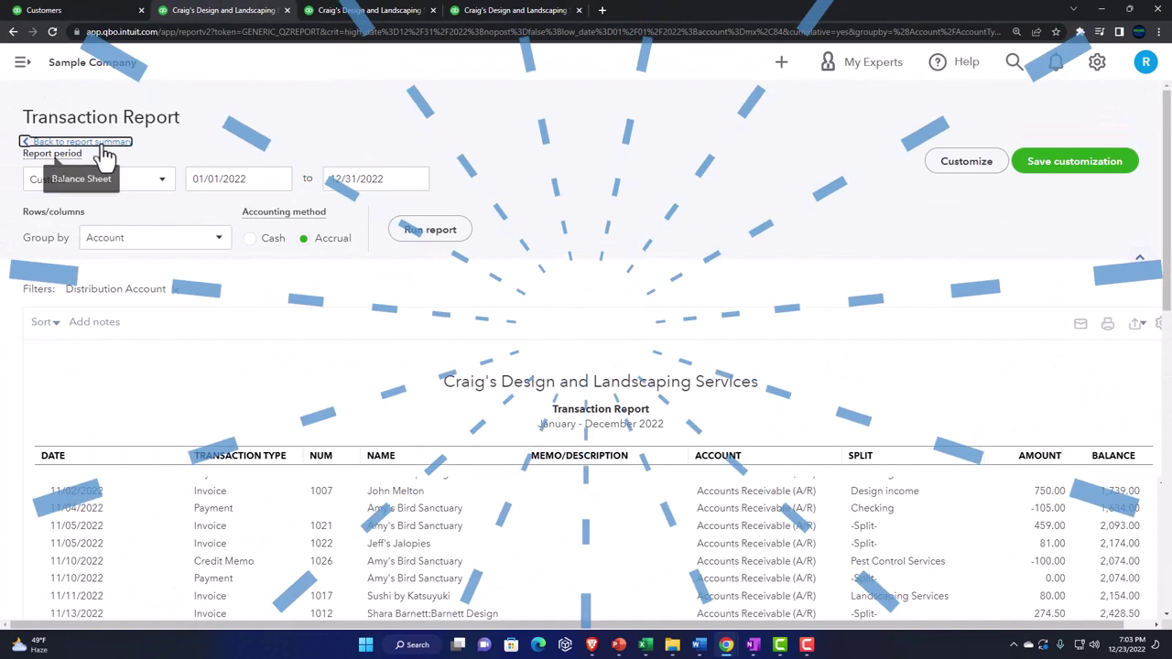
{"action": "scroll", "coordinate": [118, 233], "scroll_direction": "down", "scroll_amount": 2}
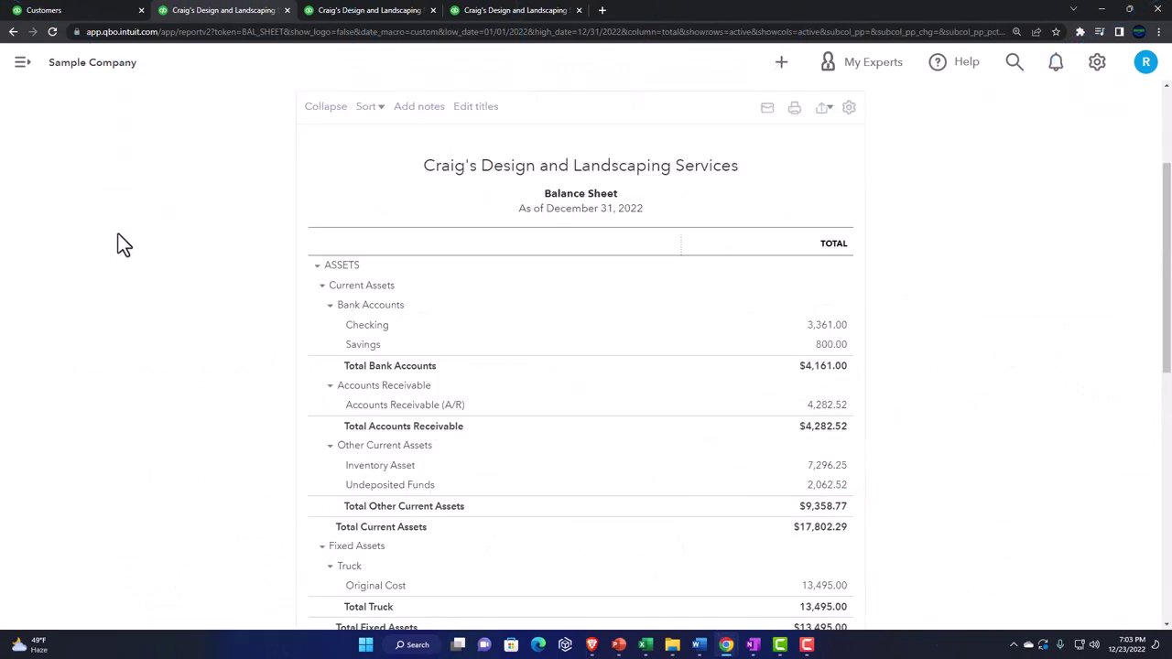
Step: Switch to the Customer Balance Detail report and examine the open customer balances for BBB's delayed credit
{"action": "left_click", "coordinate": [491, 11]}
{"action": "scroll", "coordinate": [388, 302], "scroll_direction": "up", "scroll_amount": 3}
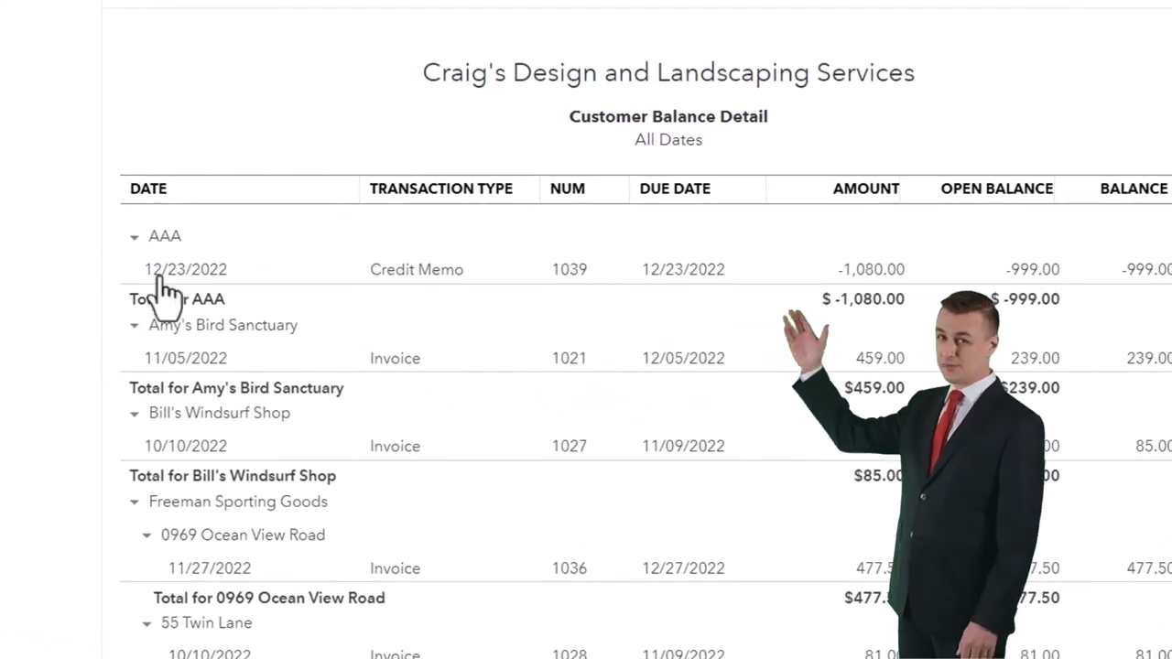
{"action": "scroll", "coordinate": [90, 403], "scroll_direction": "down", "scroll_amount": 1}
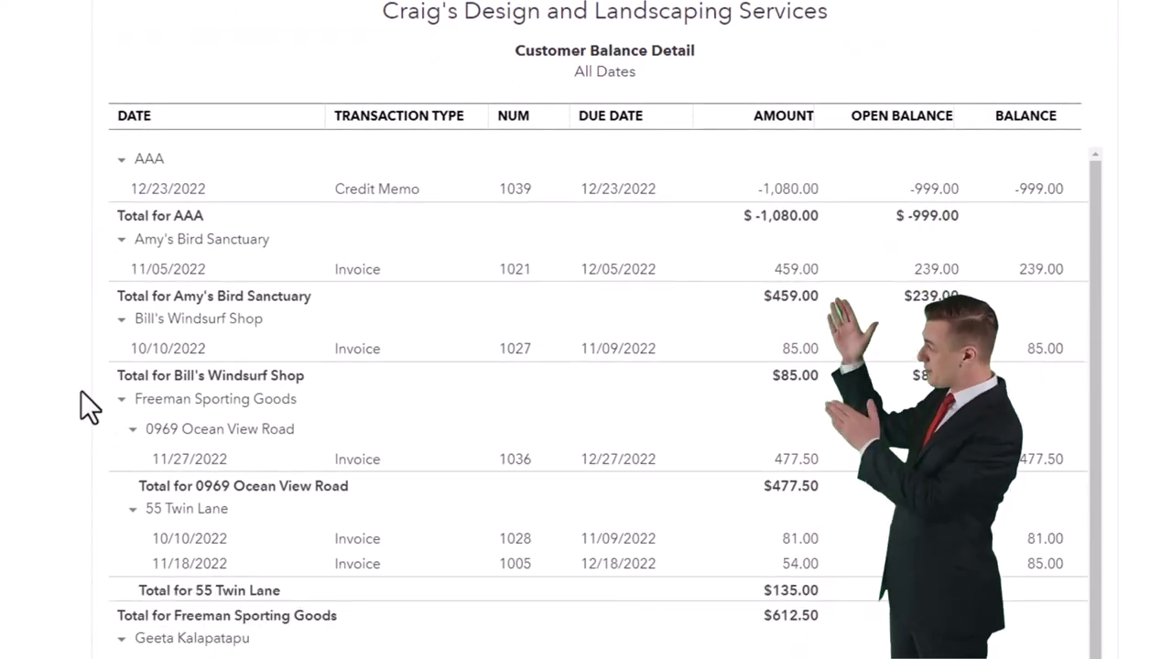
{"action": "scroll", "coordinate": [28, 394], "scroll_direction": "down", "scroll_amount": 3}
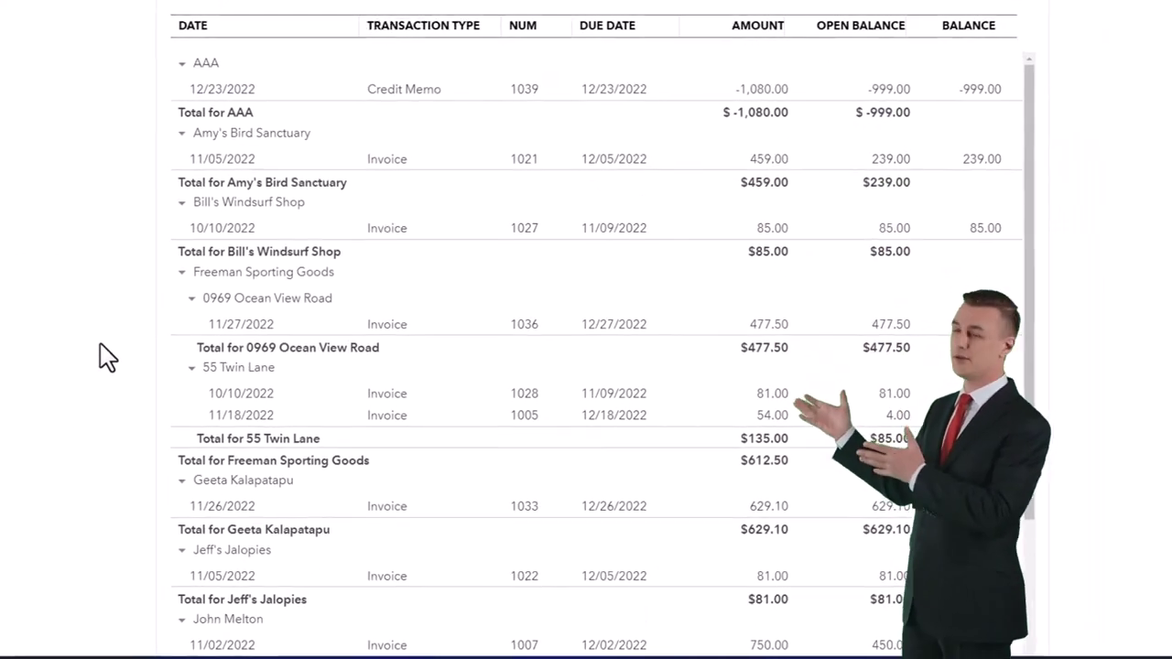
Step: Compare the customer balances in the Customer Balance Detail report, and return to customer BBB's transaction list
{"action": "scroll", "coordinate": [115, 349], "scroll_direction": "down", "scroll_amount": 2}
{"action": "scroll", "coordinate": [115, 349], "scroll_direction": "up", "scroll_amount": 5}
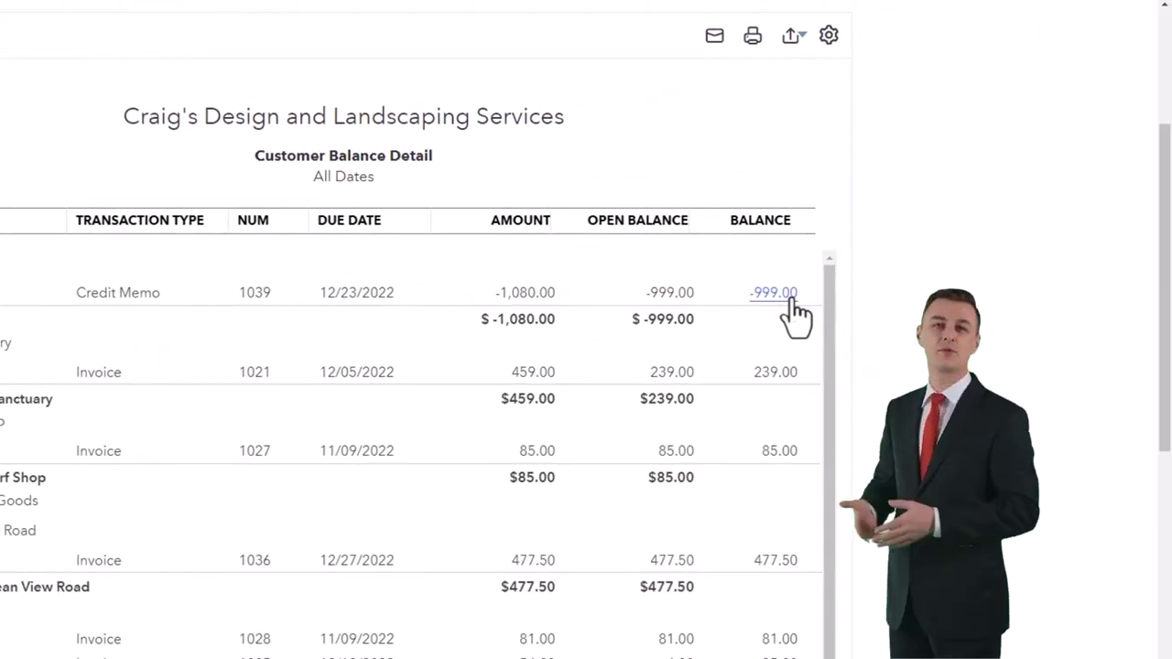
{"action": "scroll", "coordinate": [59, 447], "scroll_direction": "down", "scroll_amount": 3}
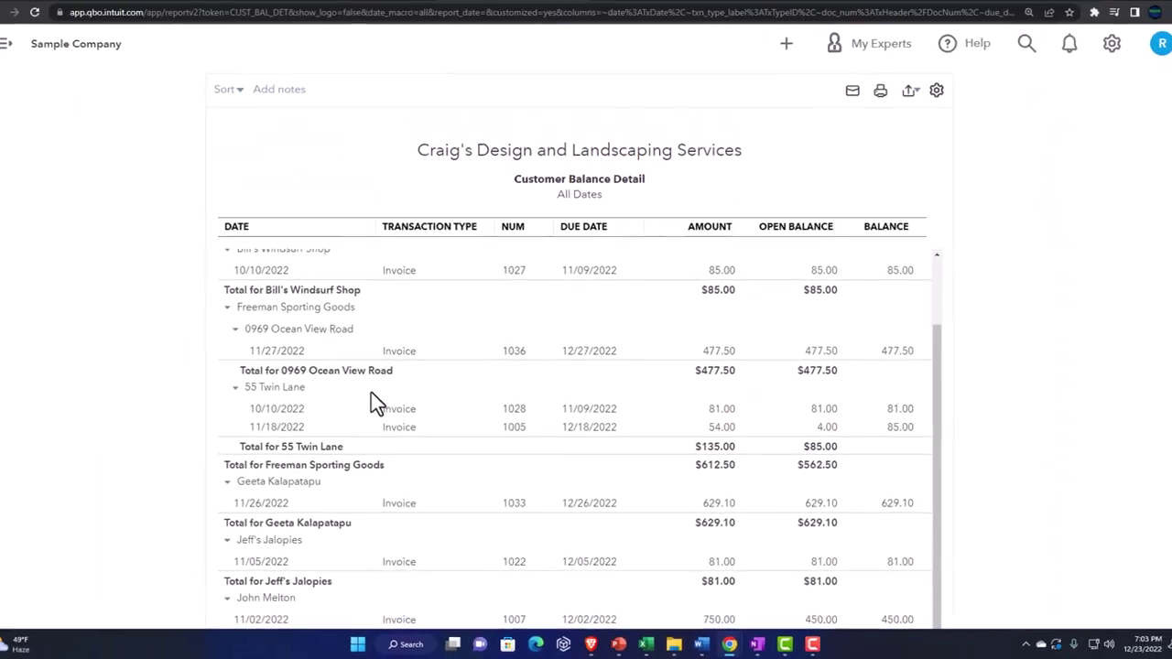
{"action": "left_click", "coordinate": [103, 9]}
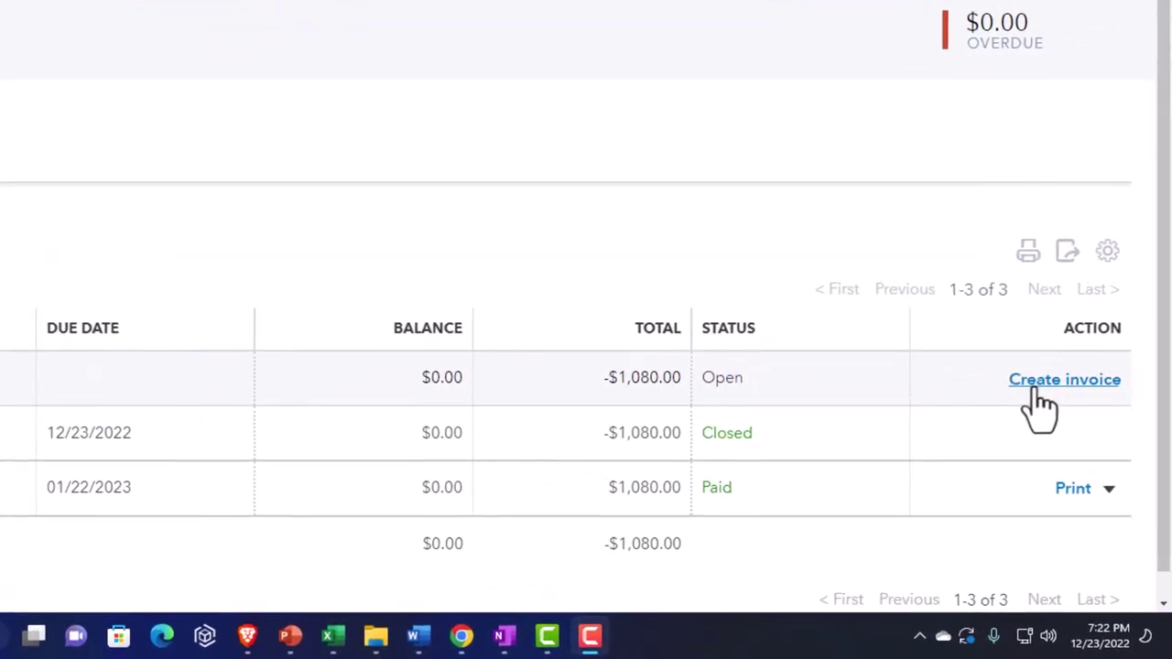
Step: Start a new invoice for customer BBB and add the pending delayed credit for Inv 1 to it
{"action": "left_click", "coordinate": [1106, 89]}
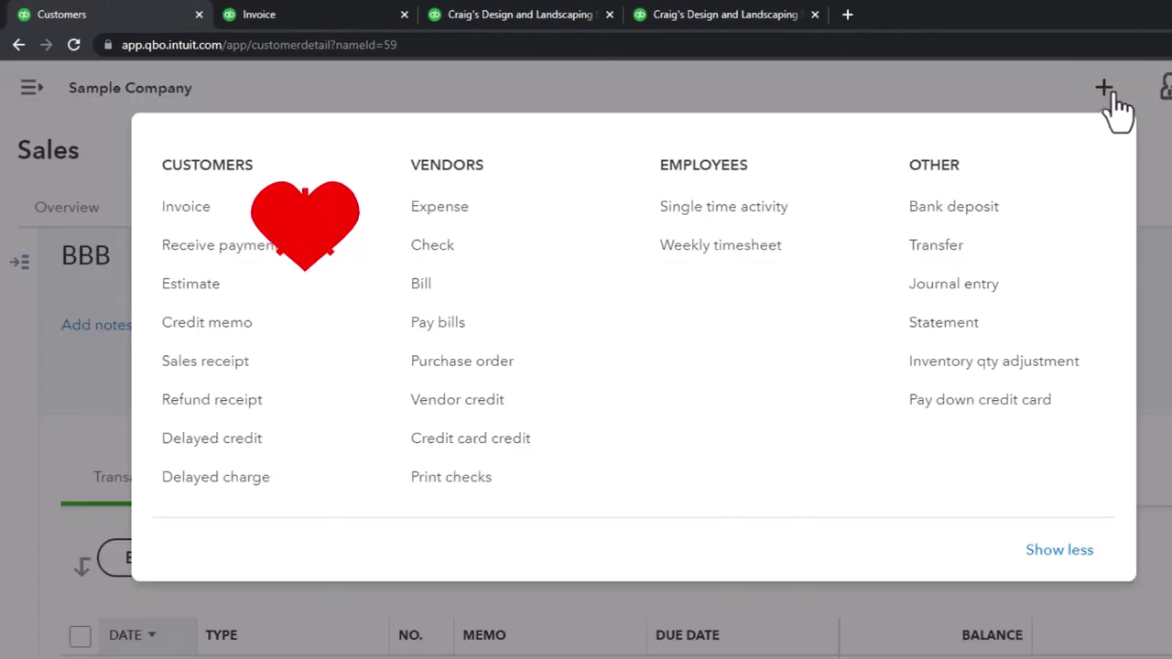
{"action": "left_click", "coordinate": [202, 211]}
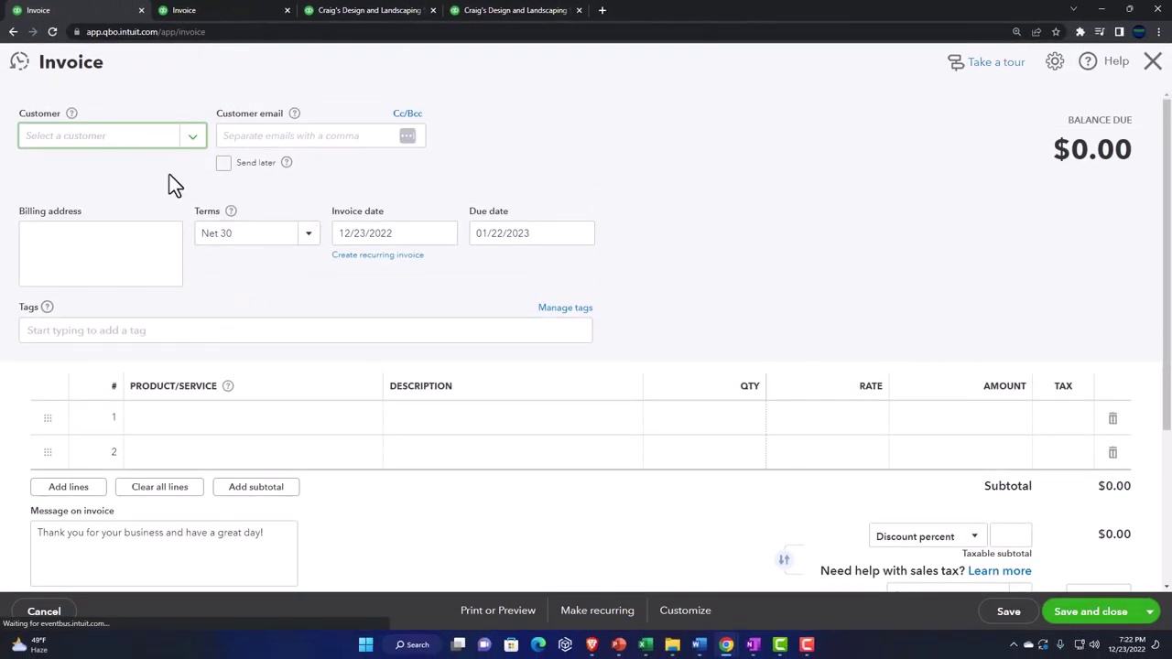
{"action": "type", "text": "BV"}
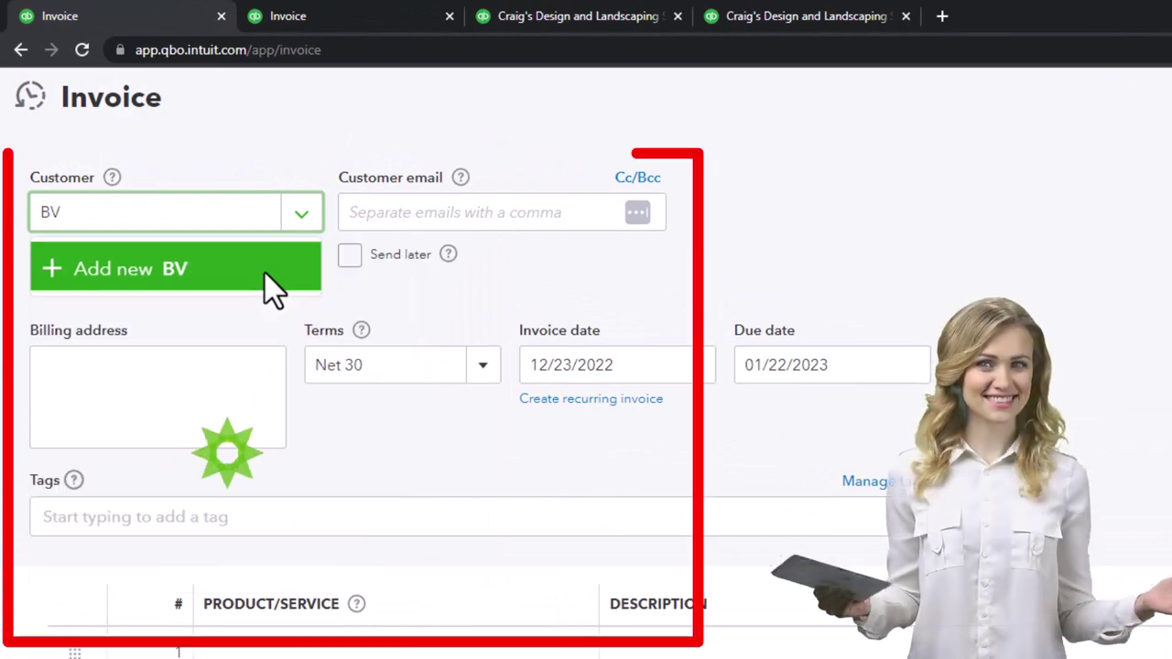
{"action": "key", "text": "BackSpace"}
{"action": "key", "text": "BackSpace"}
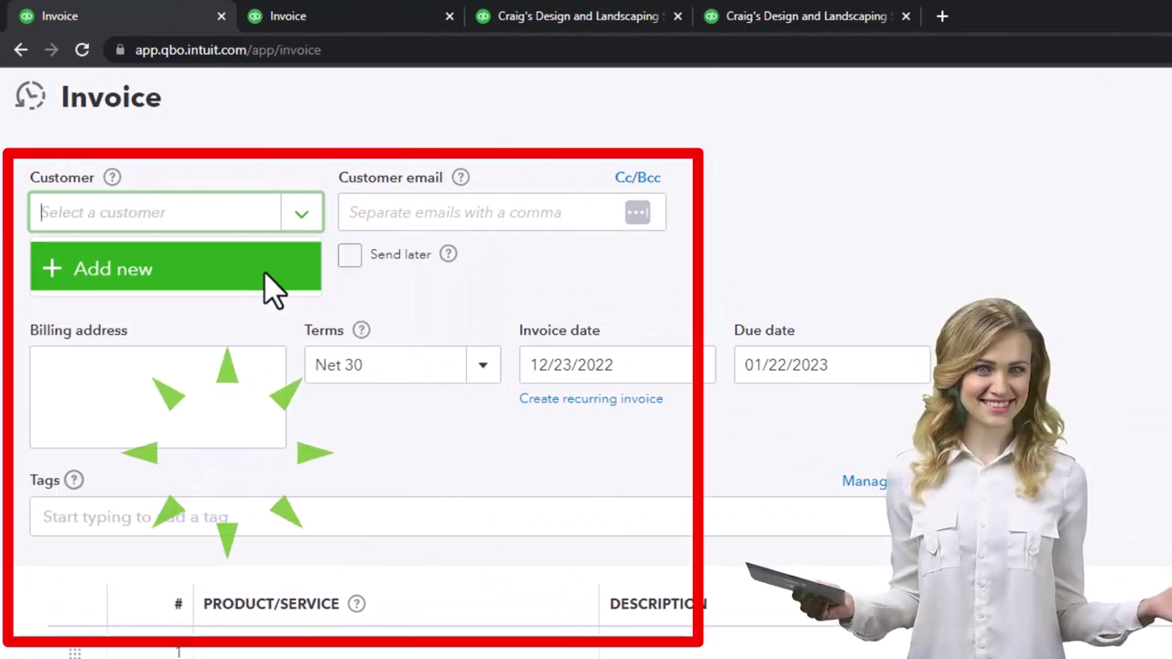
{"action": "type", "text": "BBB"}
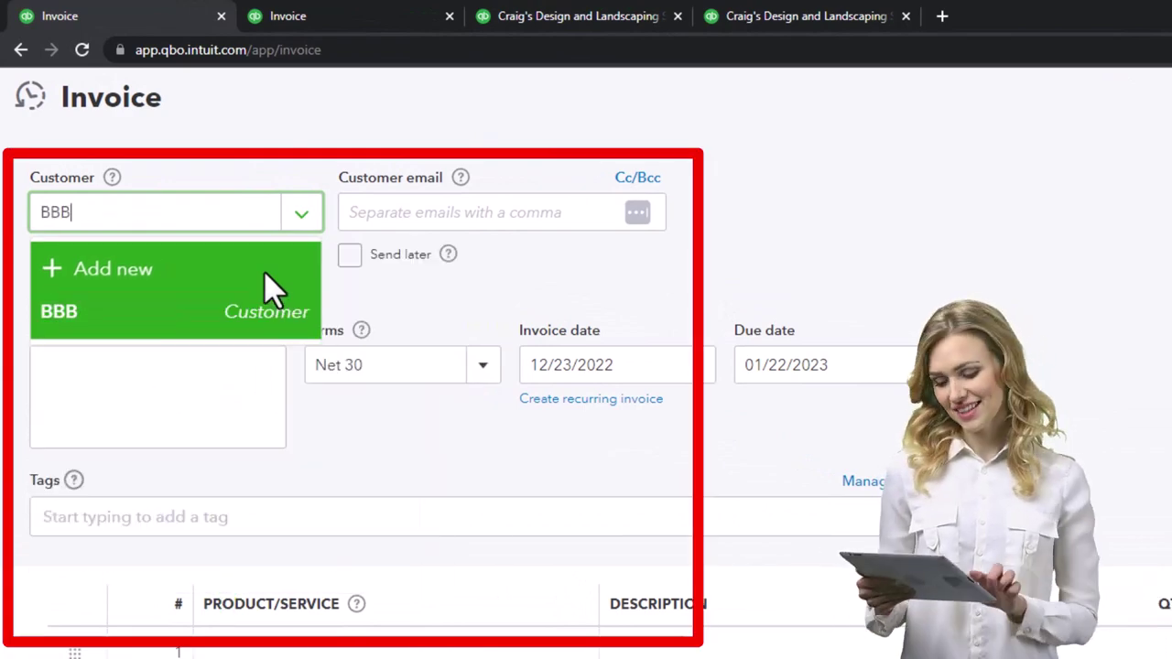
{"action": "left_click", "coordinate": [266, 291]}
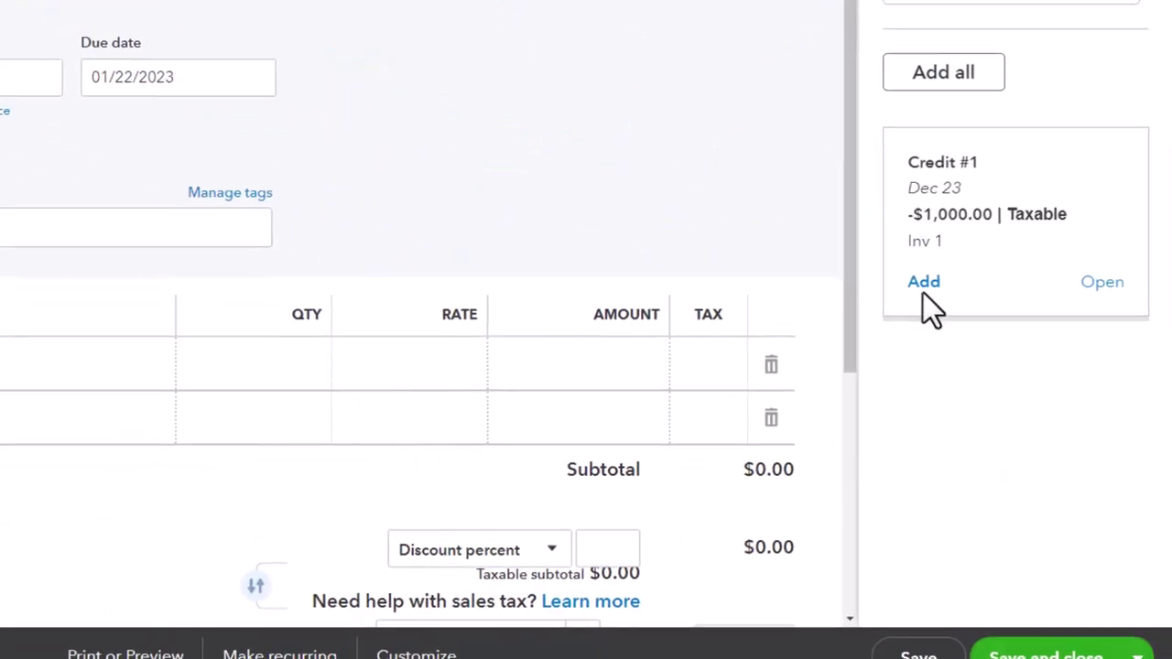
{"action": "left_click", "coordinate": [922, 281]}
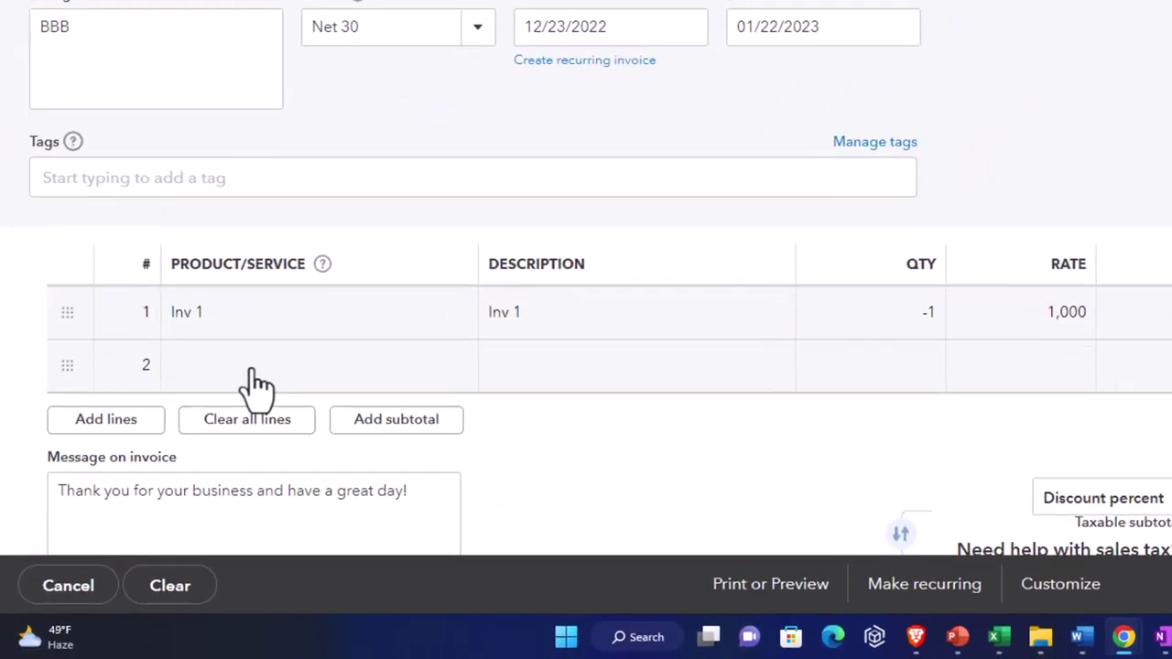
Step: Add the product Design:Fountains:Pump on the invoice's second line with a quantity of 1,000
{"action": "left_click", "coordinate": [172, 461]}
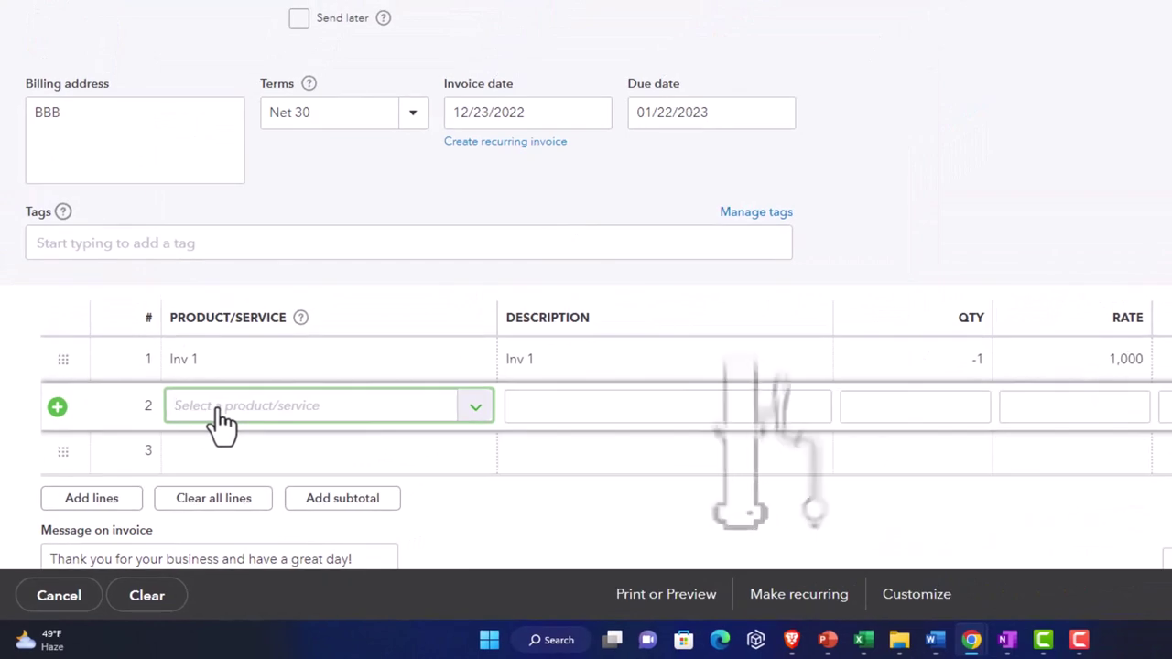
{"action": "left_click", "coordinate": [229, 316]}
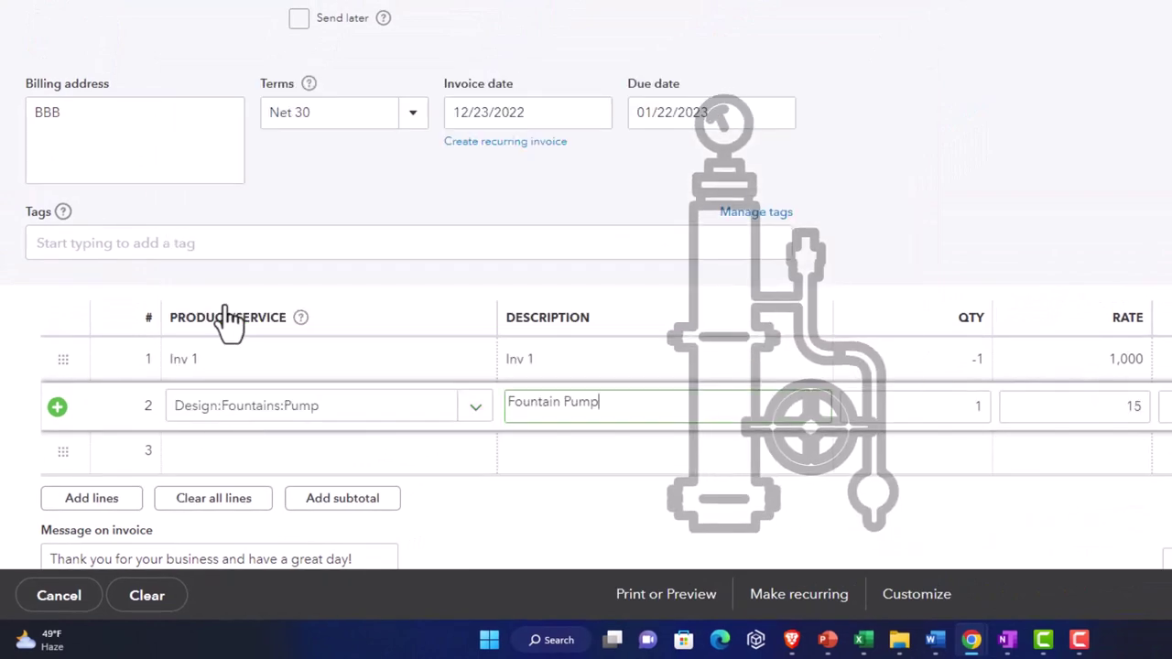
{"action": "key", "text": "Tab"}
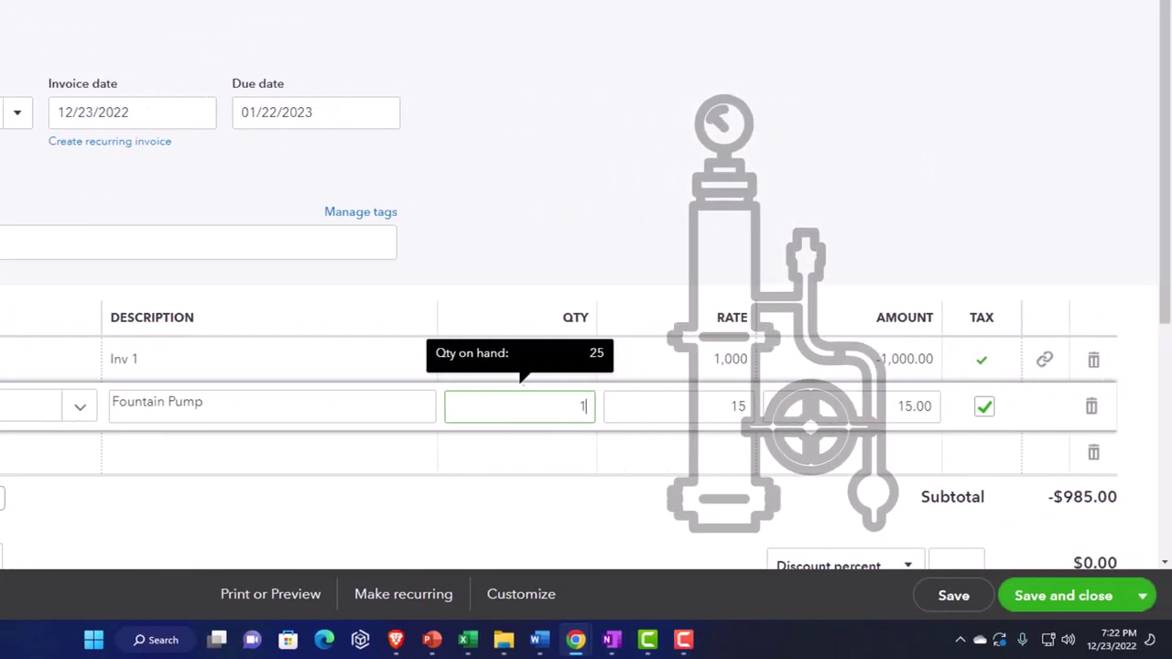
{"action": "key", "text": "Tab"}
{"action": "scroll", "coordinate": [767, 431], "scroll_direction": "down", "scroll_amount": 1}
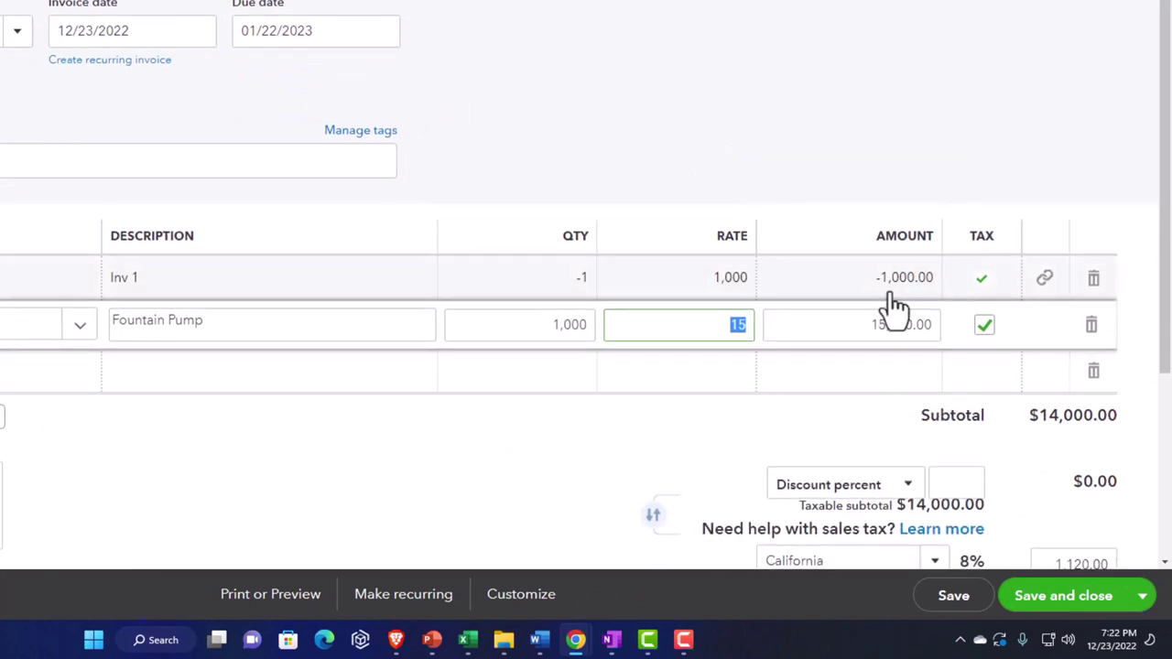
Step: Reorder the invoice lines so the Fountain Pump line comes before the Inv 1 credit line
{"action": "left_click", "coordinate": [287, 403]}
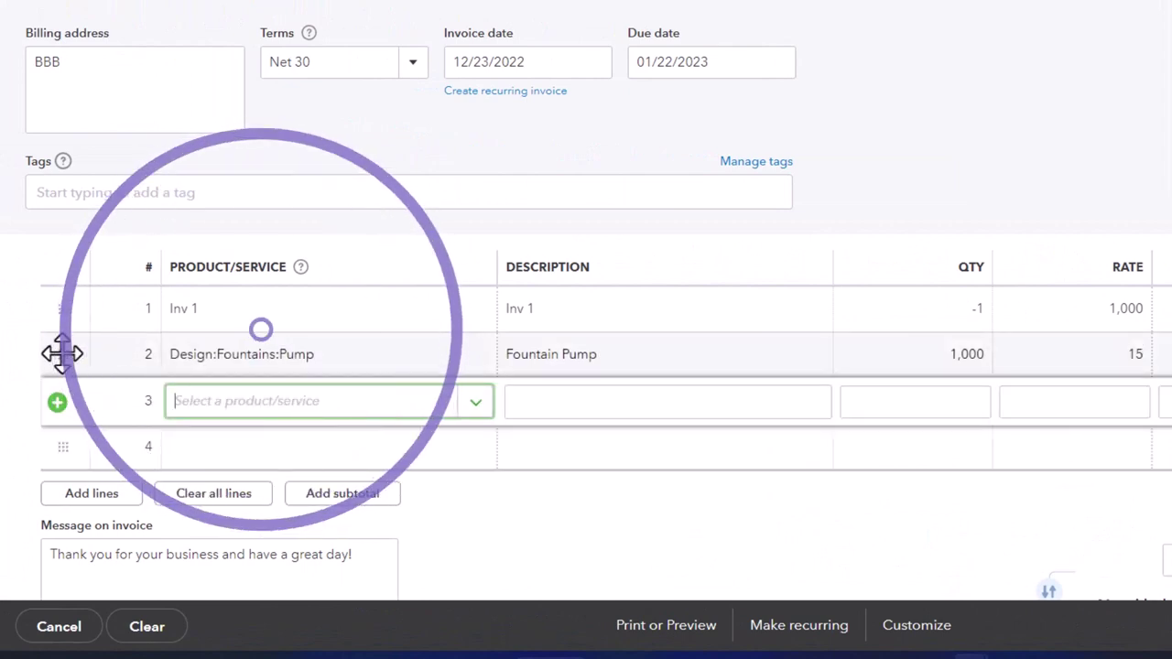
{"action": "left_click_drag", "start_coordinate": [61, 353], "coordinate": [64, 306]}
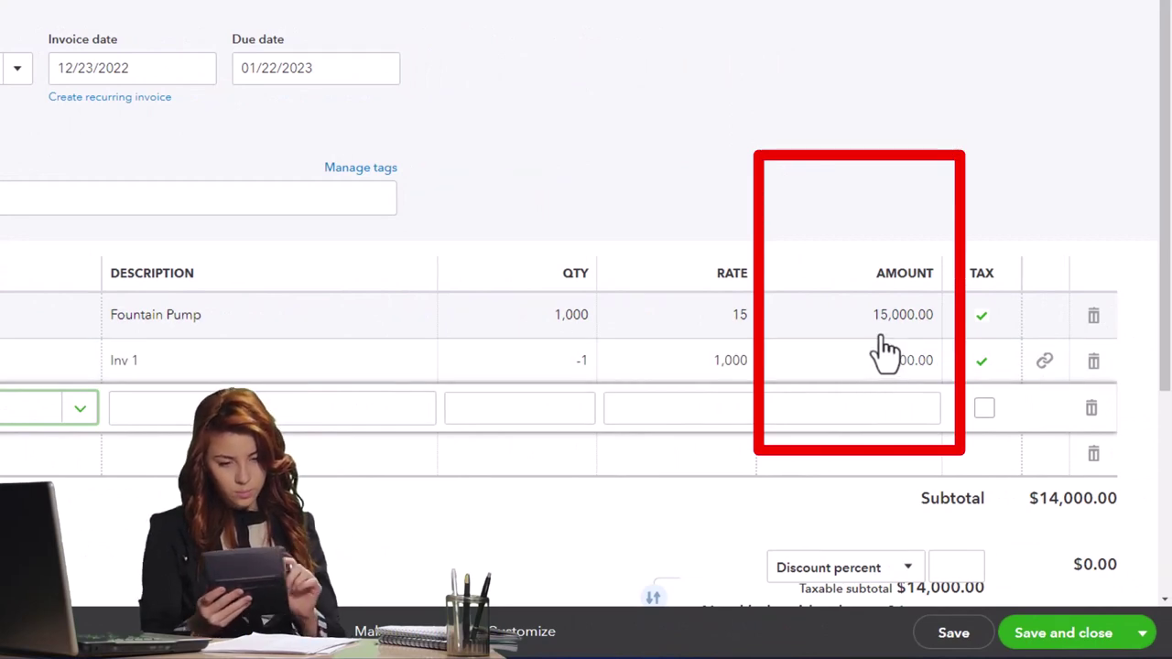
{"action": "left_click", "coordinate": [987, 359]}
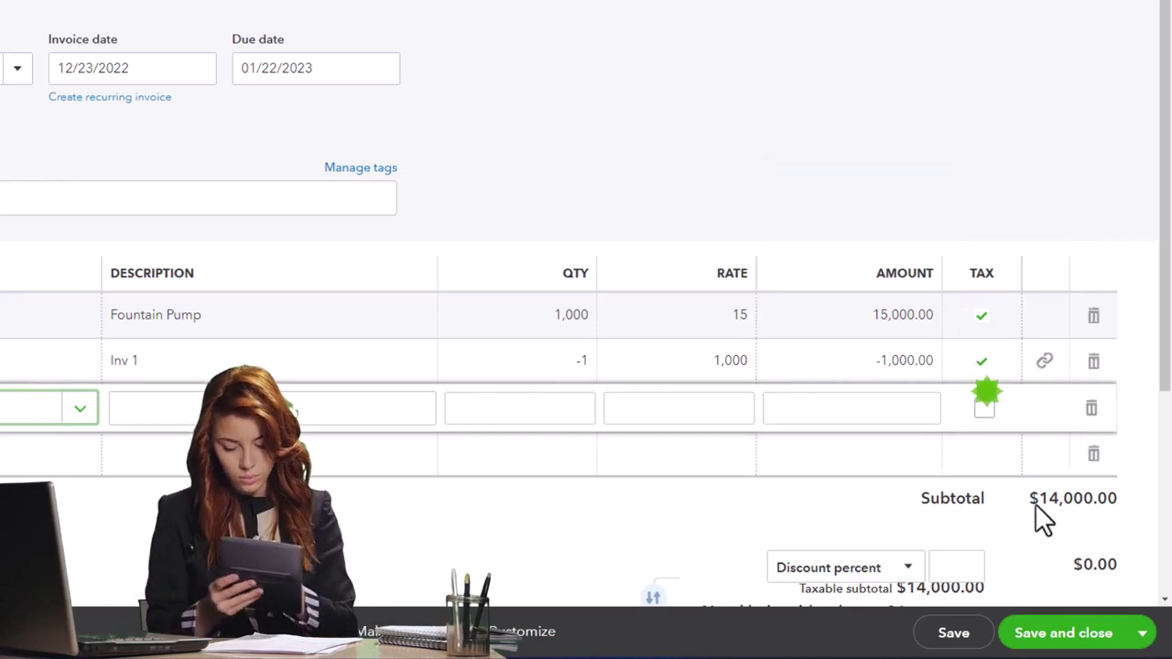
Step: Review the invoice's subtotal, sales tax and balance due, and save the invoice without closing it
{"action": "scroll", "coordinate": [1034, 503], "scroll_direction": "down", "scroll_amount": 2}
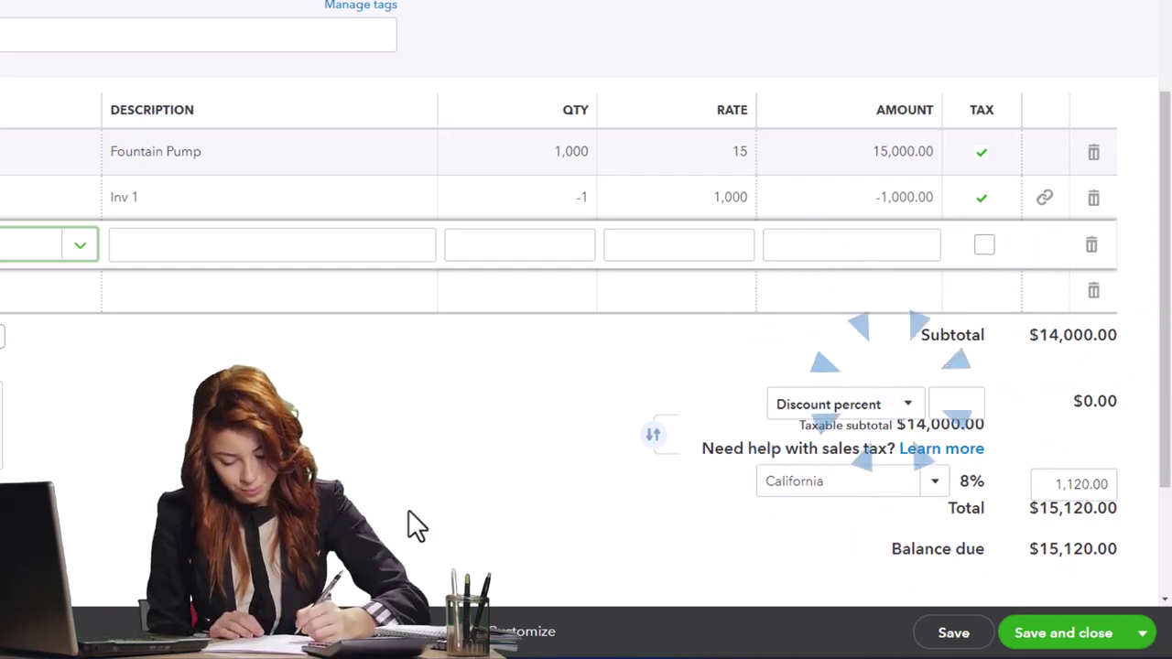
{"action": "scroll", "coordinate": [411, 522], "scroll_direction": "up", "scroll_amount": 1}
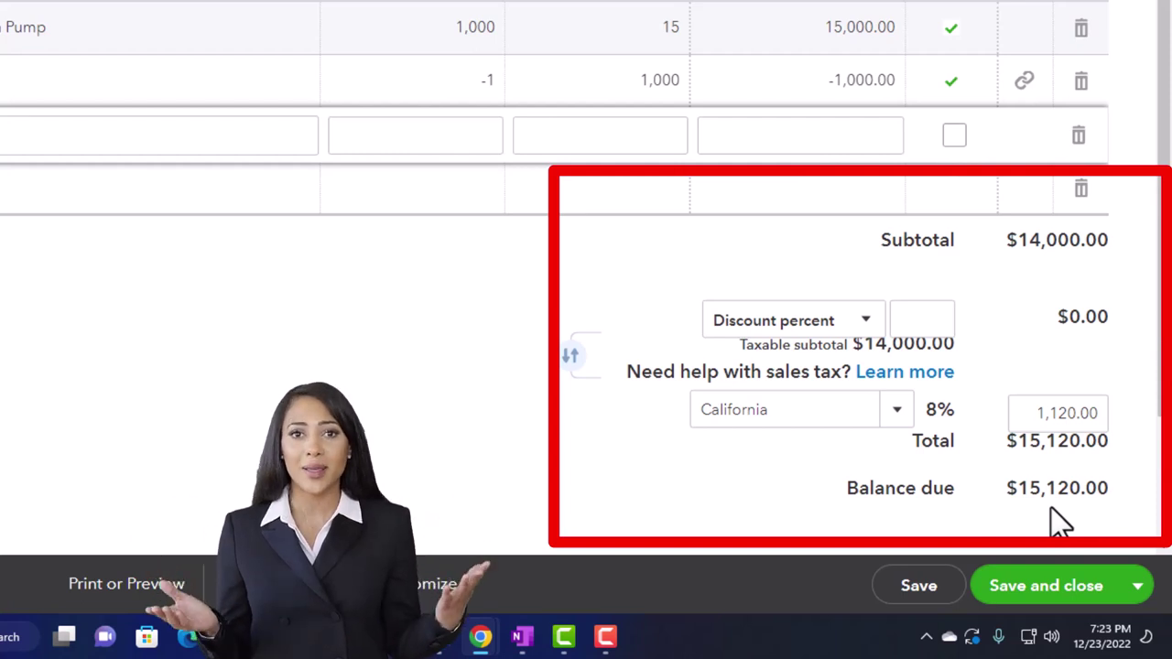
{"action": "scroll", "coordinate": [568, 417], "scroll_direction": "up", "scroll_amount": 1}
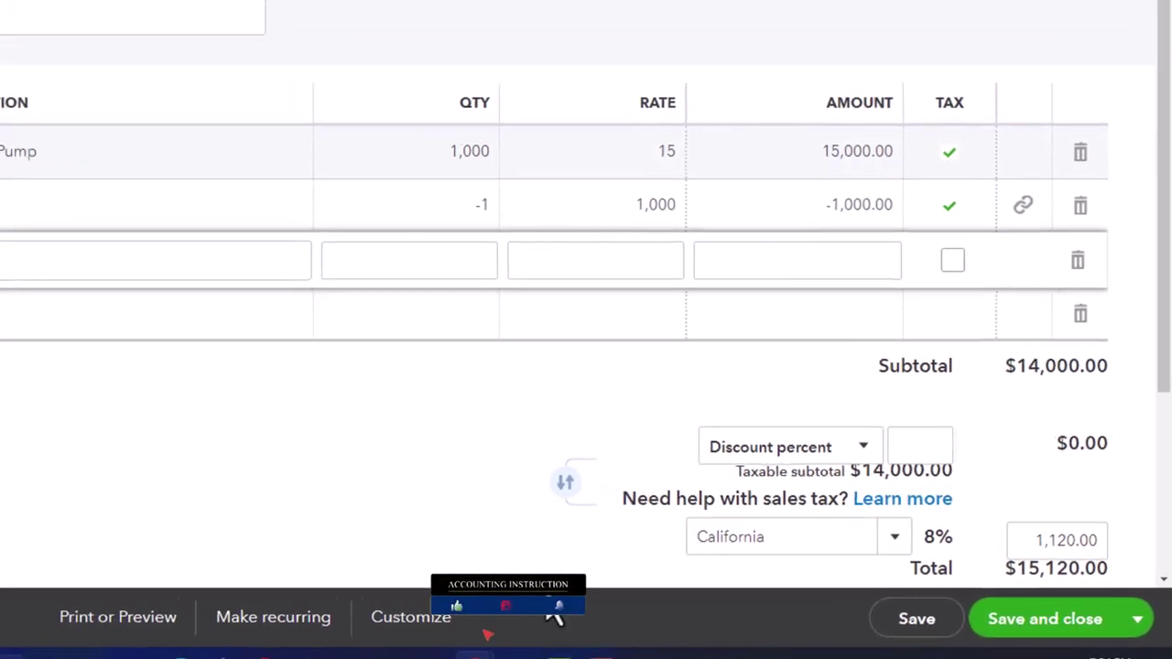
{"action": "left_click", "coordinate": [986, 615]}
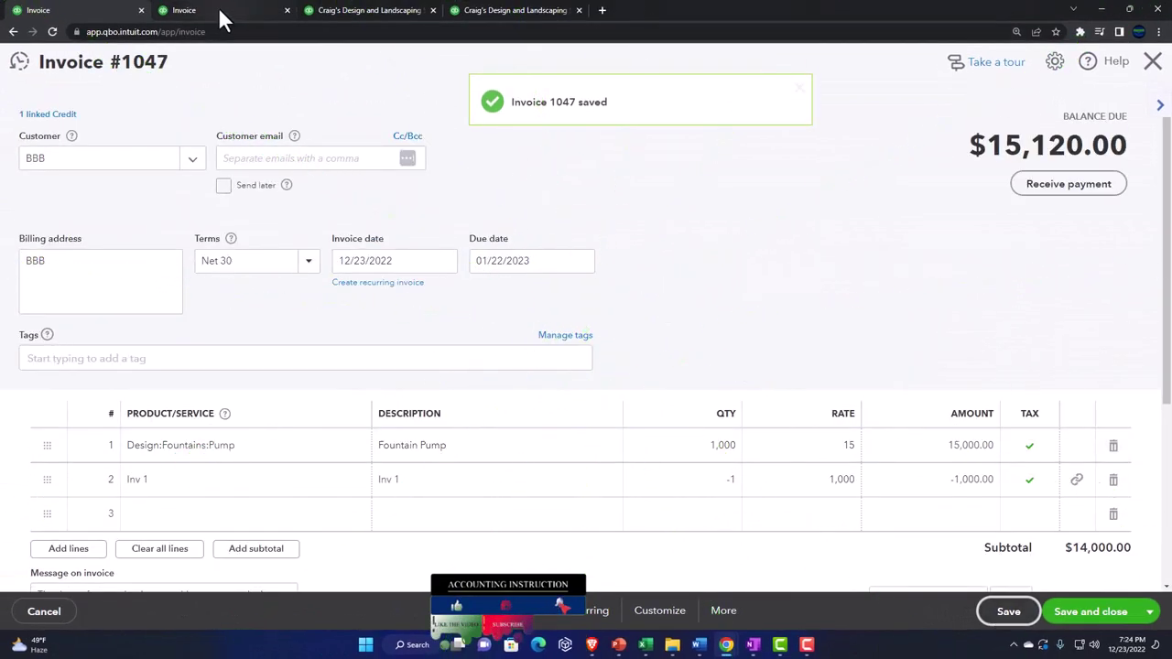
Step: Rerun the 2022 Balance Sheet and check BBB's new invoice among the Accounts Receivable transactions, ending on the report summary
{"action": "left_click", "coordinate": [218, 10]}
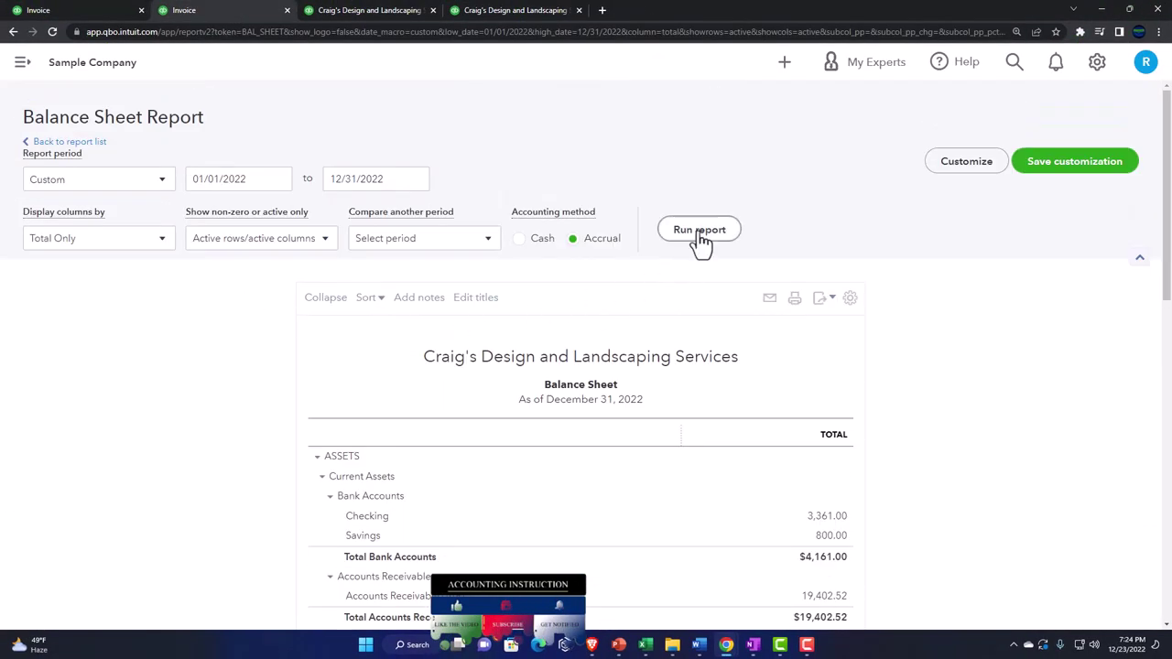
{"action": "scroll", "coordinate": [235, 394], "scroll_direction": "down", "scroll_amount": 2}
{"action": "scroll", "coordinate": [232, 397], "scroll_direction": "up", "scroll_amount": 1, "text": "ctrl"}
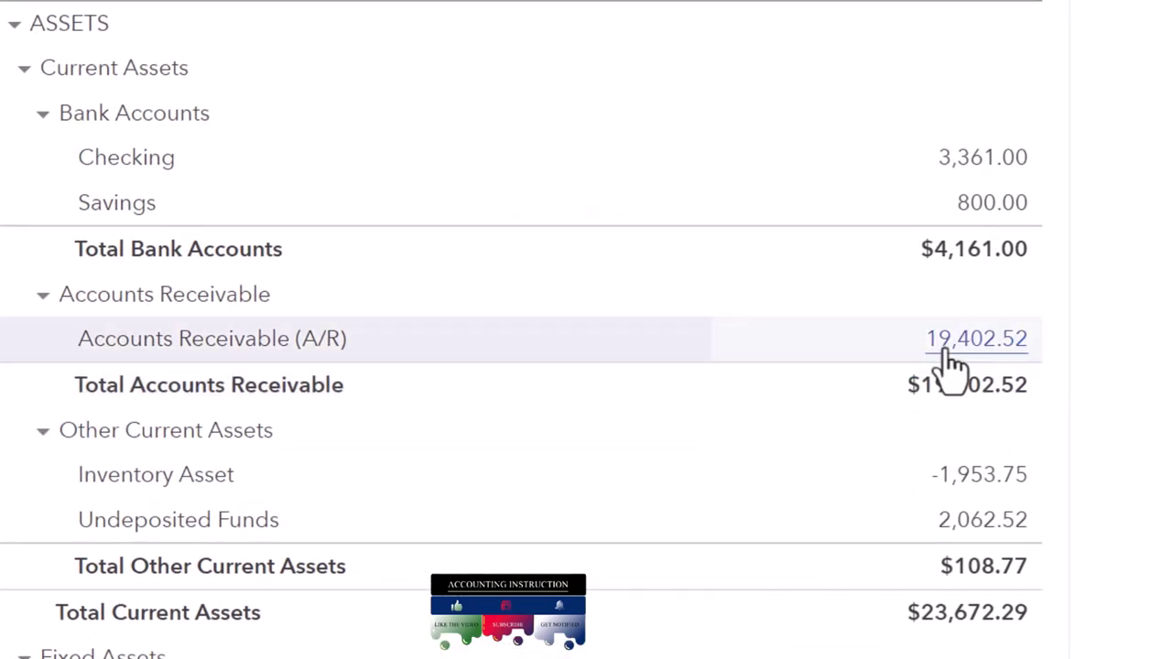
{"action": "left_click", "coordinate": [948, 352]}
{"action": "scroll", "coordinate": [849, 384], "scroll_direction": "down", "scroll_amount": 5}
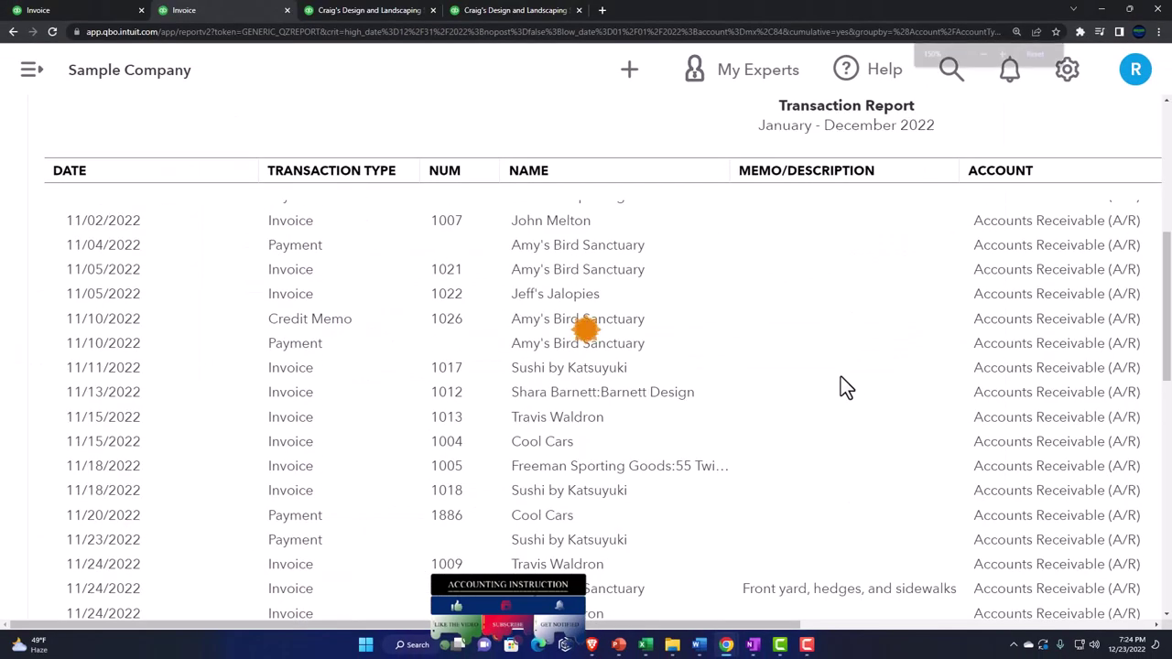
{"action": "scroll", "coordinate": [840, 376], "scroll_direction": "down", "scroll_amount": 2, "text": "ctrl"}
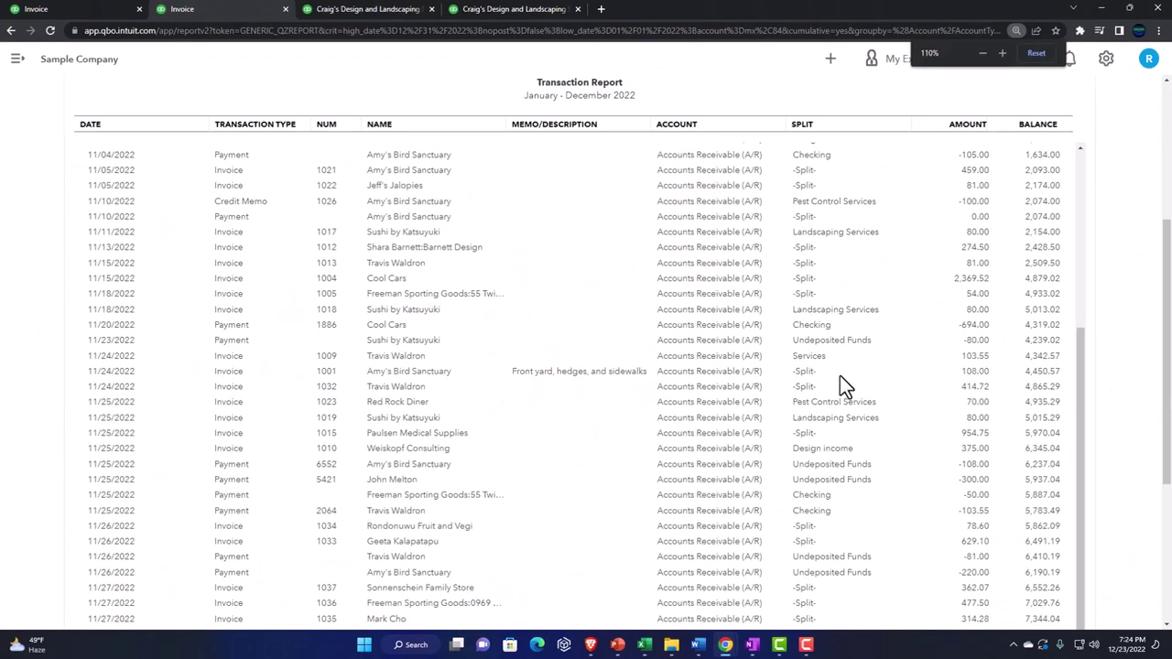
{"action": "scroll", "coordinate": [840, 375], "scroll_direction": "down", "scroll_amount": 5}
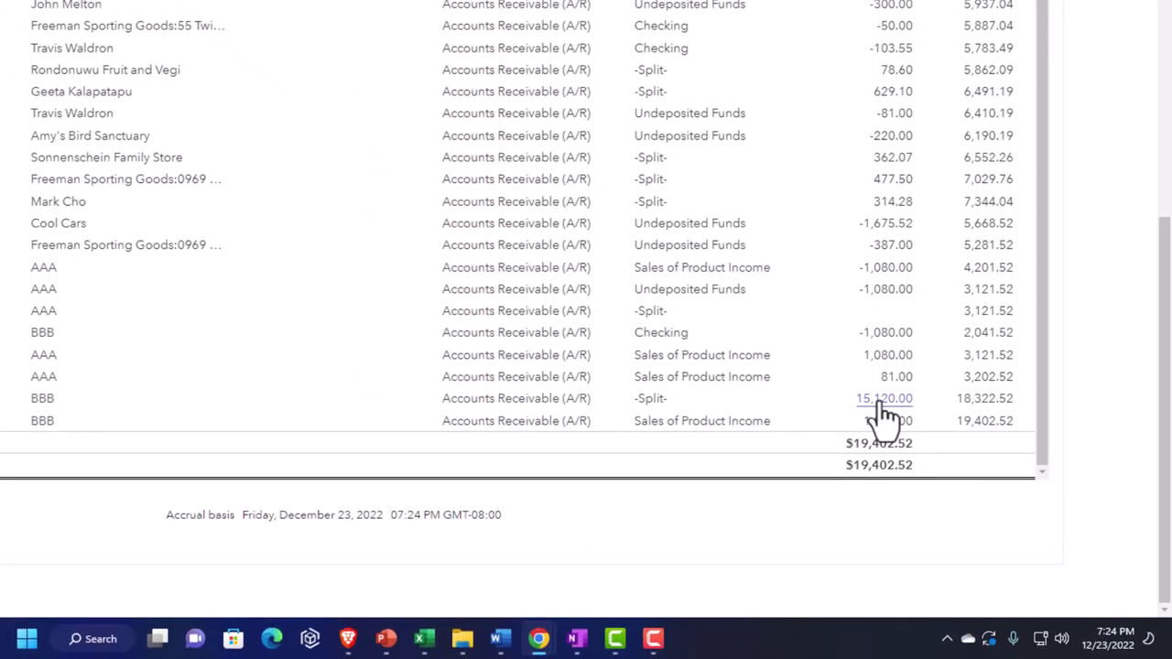
{"action": "scroll", "coordinate": [518, 229], "scroll_direction": "up", "scroll_amount": 15}
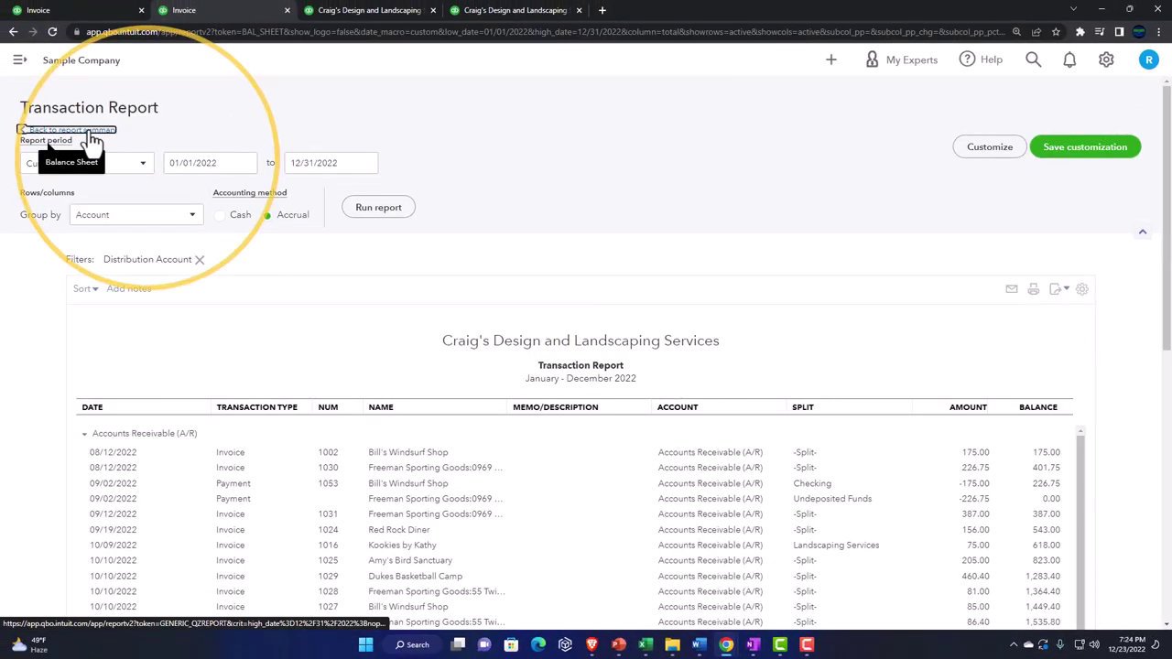
{"action": "left_click", "coordinate": [92, 134]}
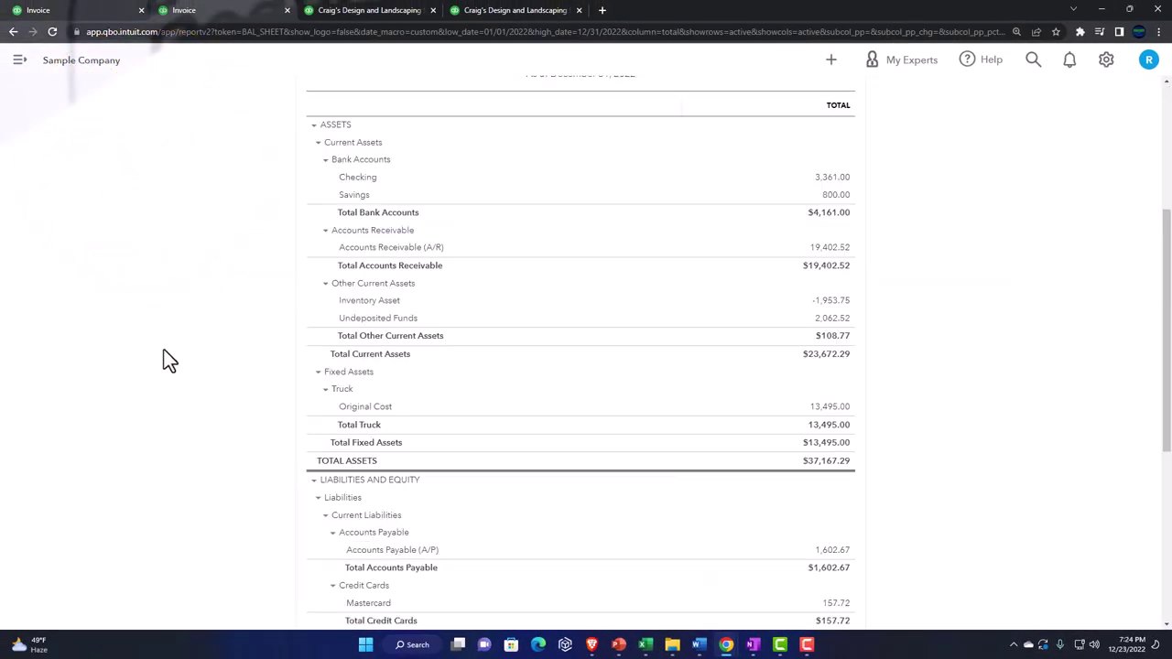
Step: Examine the transactions behind Inventory Asset for the new BBB invoice, and return to the Balance Sheet summary
{"action": "key", "text": "ctrl+plus"}
{"action": "key", "text": "ctrl+plus"}
{"action": "key", "text": "ctrl+plus"}
{"action": "key", "text": "ctrl+plus"}
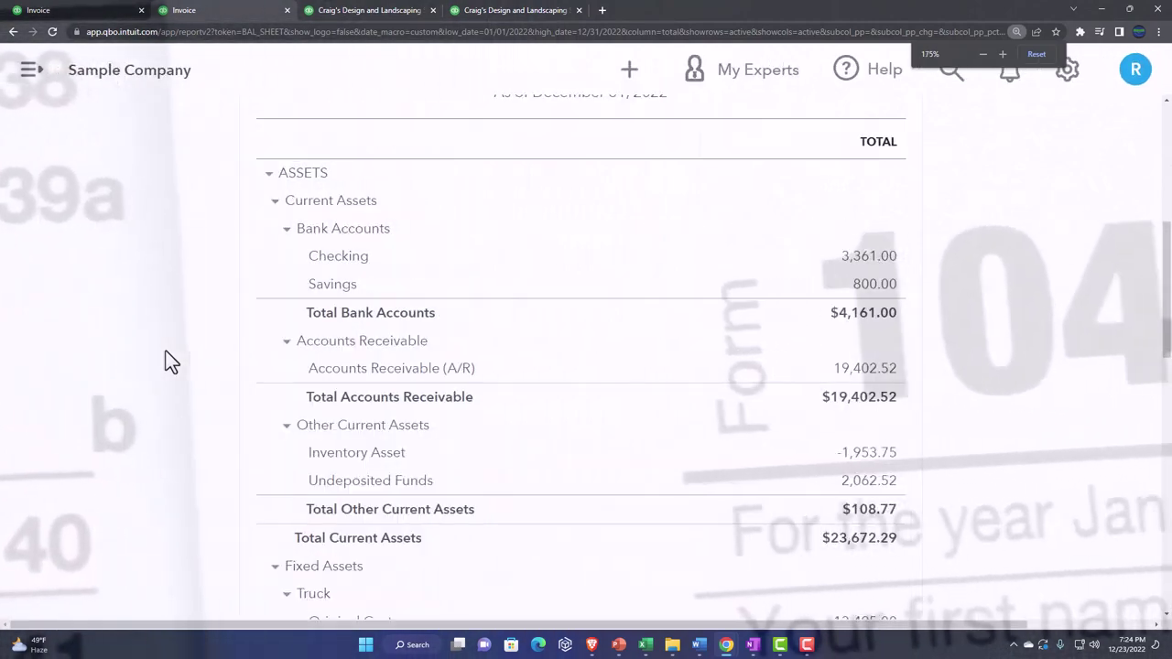
{"action": "scroll", "coordinate": [166, 351], "scroll_direction": "down", "scroll_amount": 2}
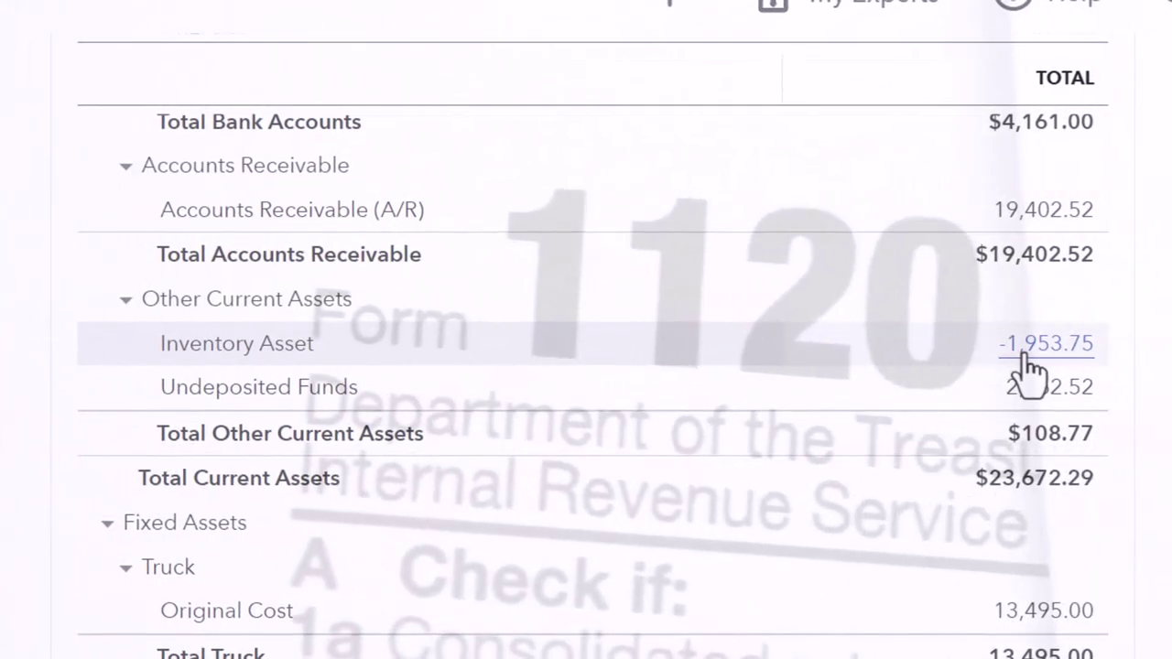
{"action": "left_click", "coordinate": [1030, 348]}
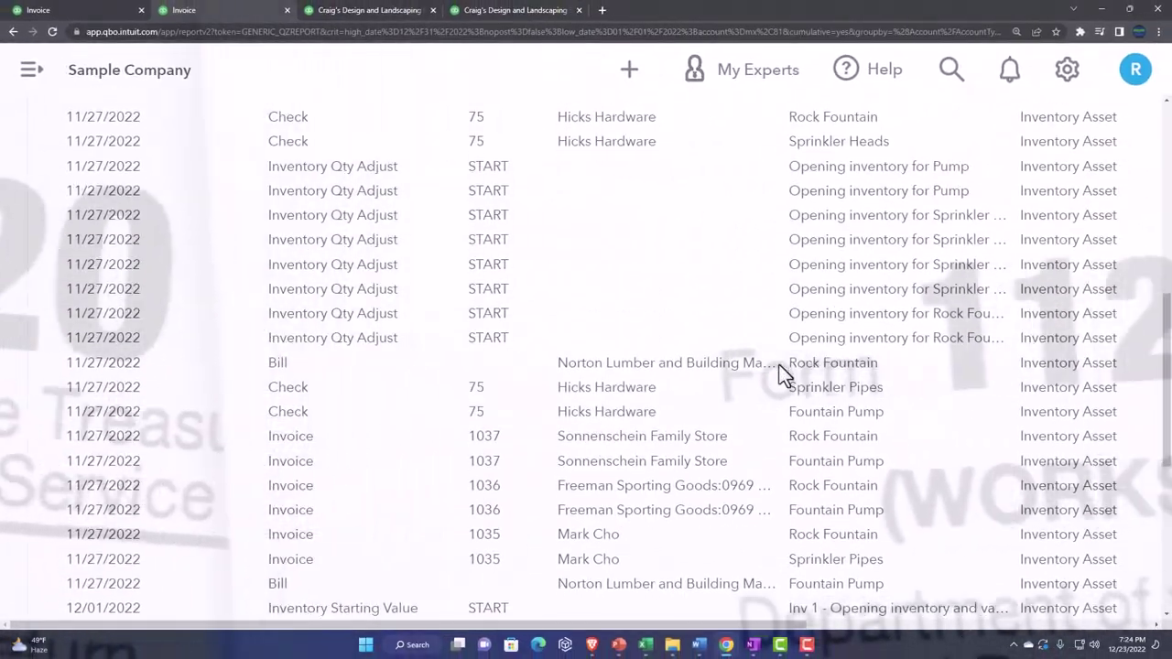
{"action": "key", "text": "ctrl+minus"}
{"action": "scroll", "coordinate": [759, 384], "scroll_direction": "down", "scroll_amount": 3}
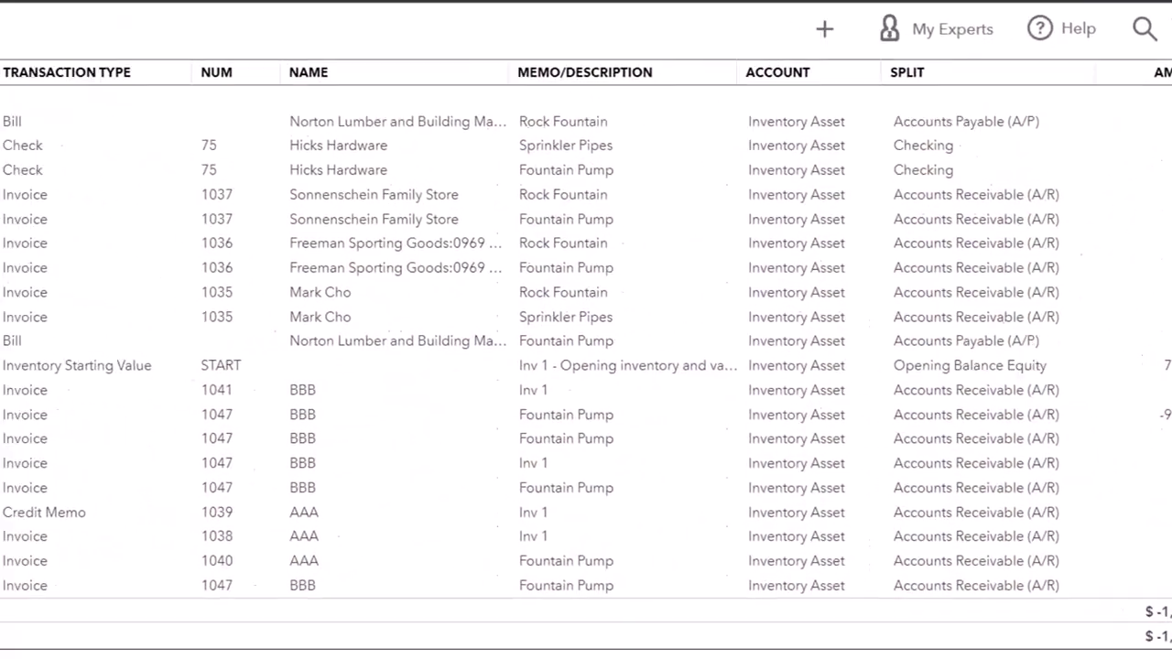
{"action": "scroll", "coordinate": [55, 513], "scroll_direction": "up", "scroll_amount": 10}
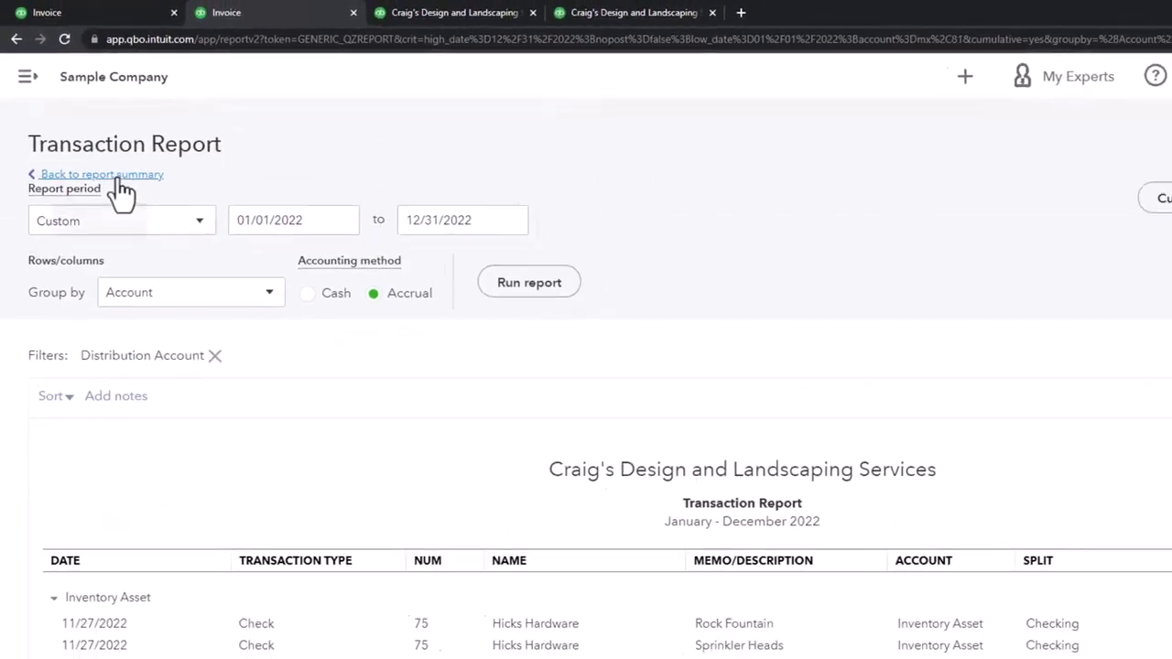
{"action": "left_click", "coordinate": [117, 177]}
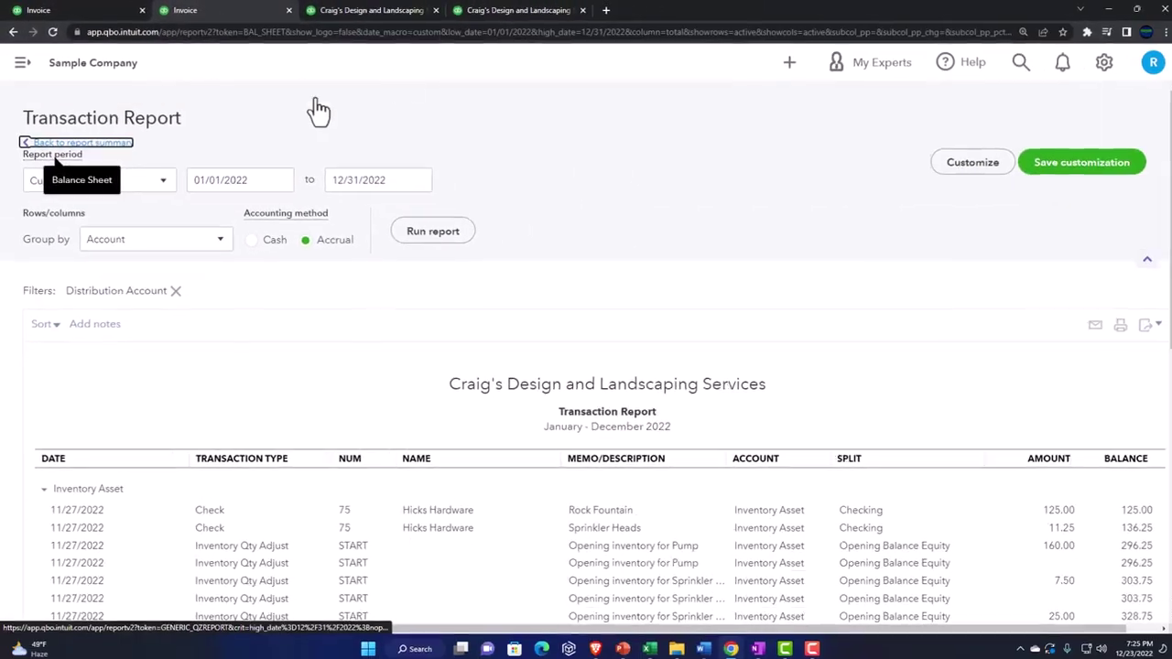
Step: Check the Customer Balance Detail report for BBB's new invoice, and duplicate the report in another browser tab
{"action": "left_click", "coordinate": [613, 13]}
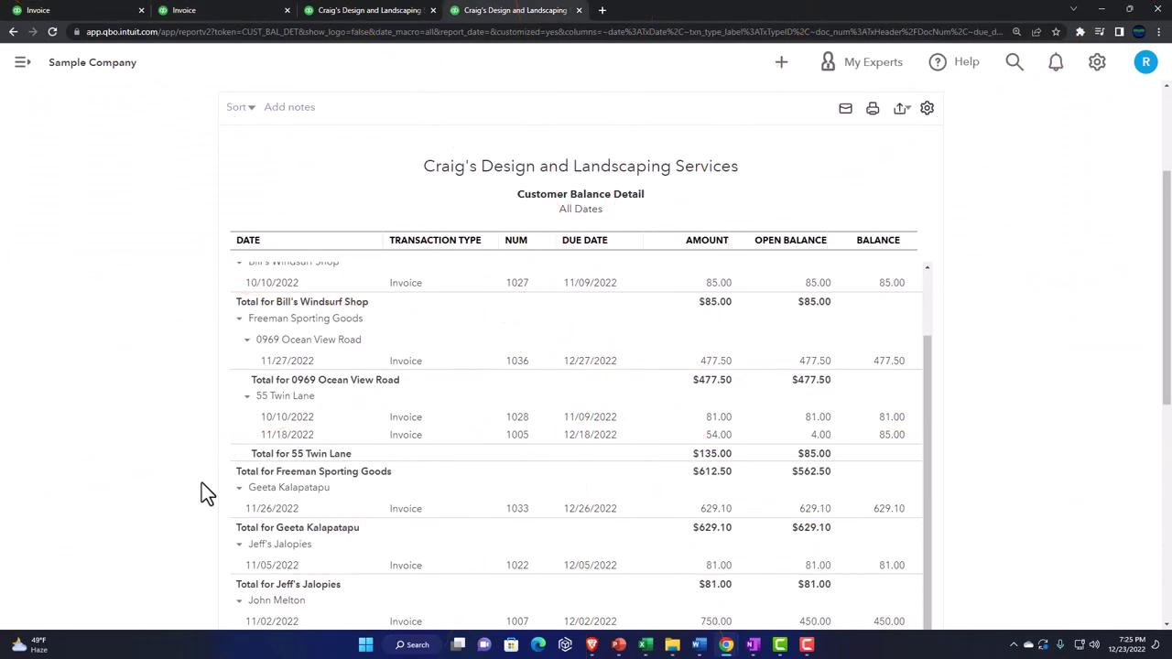
{"action": "scroll", "coordinate": [196, 485], "scroll_direction": "up", "scroll_amount": 3}
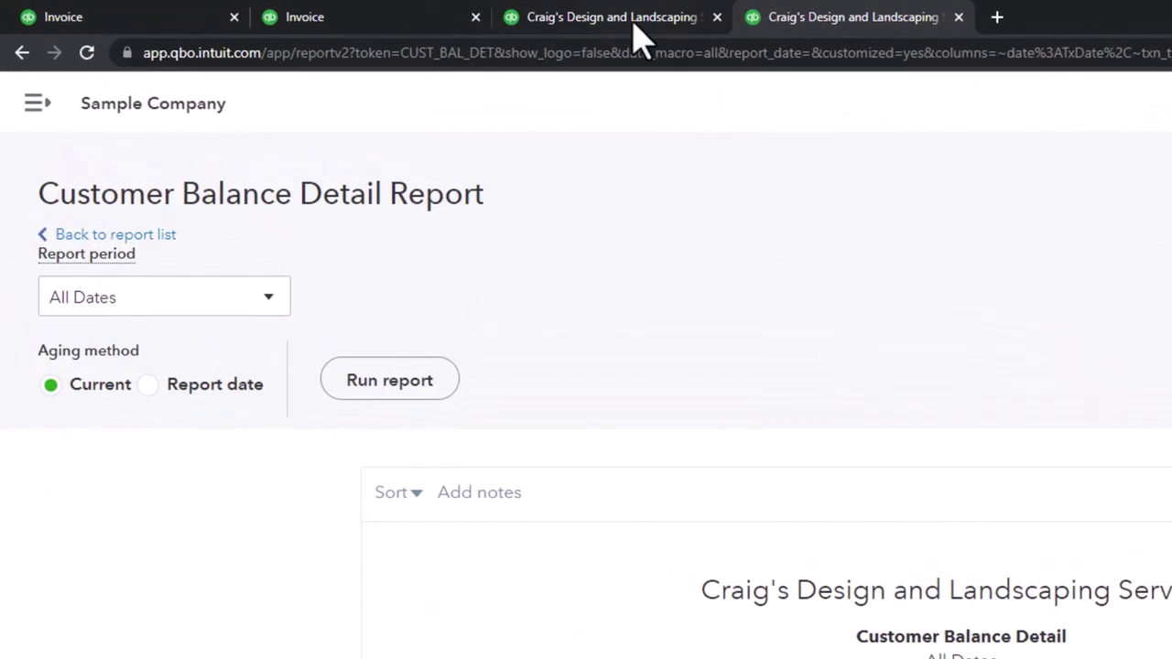
{"action": "right_click", "coordinate": [806, 23]}
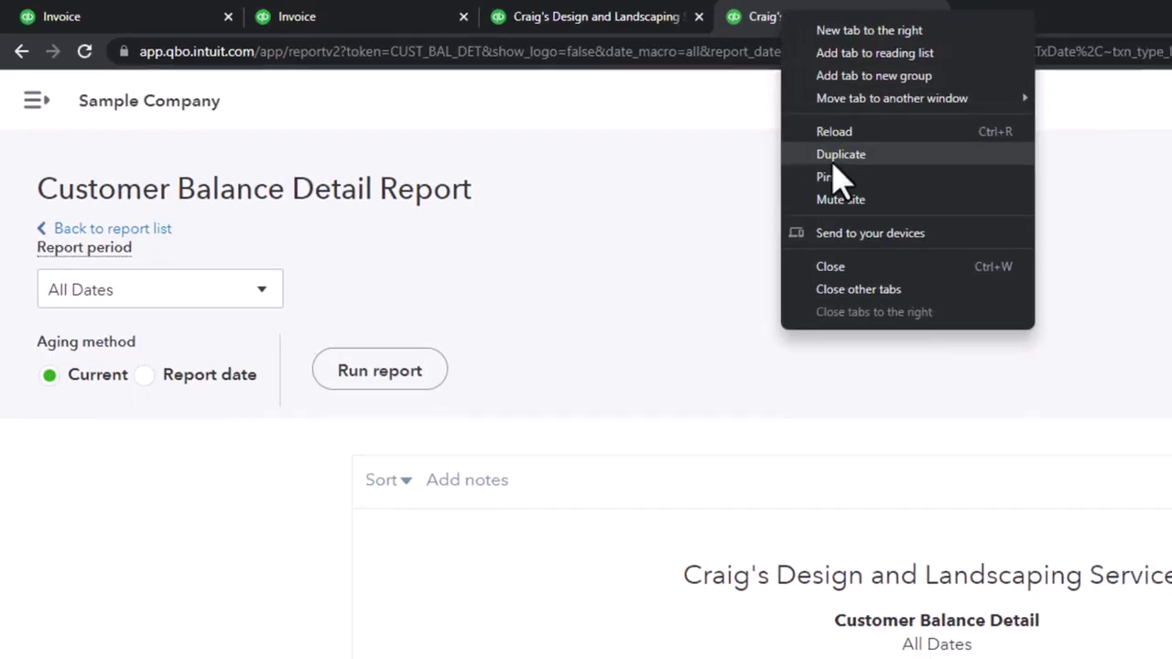
{"action": "left_click", "coordinate": [815, 156]}
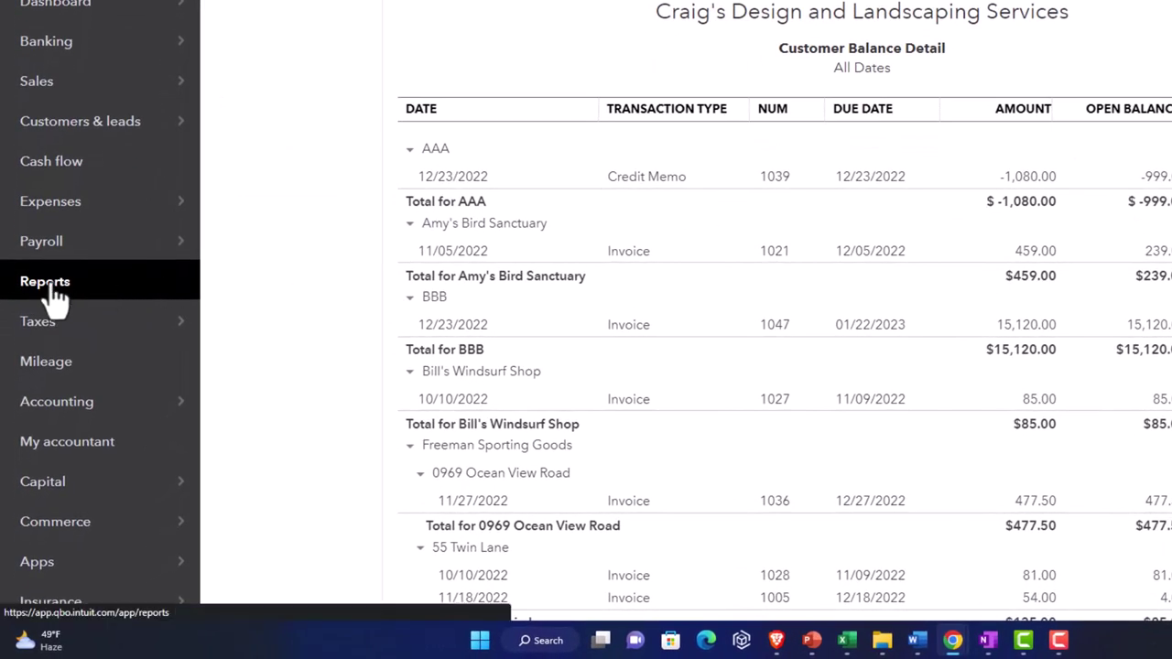
Step: Open the Inventory Valuation Summary report in the duplicated tab and review the item quantities and asset values
{"action": "left_click", "coordinate": [45, 282]}
{"action": "left_click", "coordinate": [875, 151]}
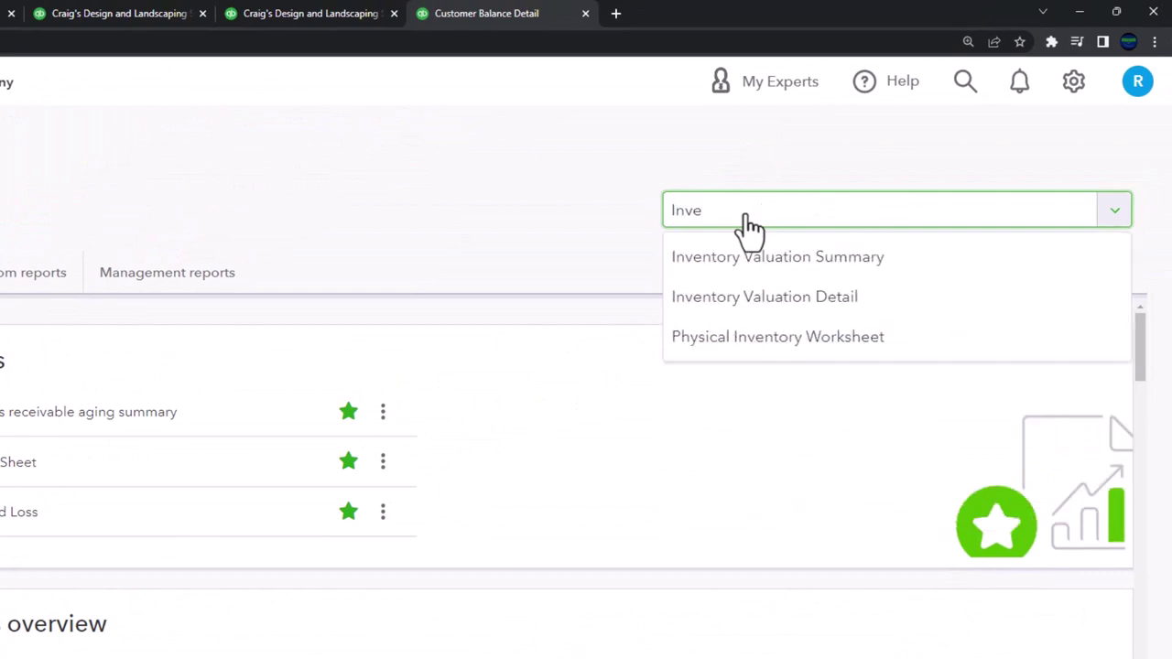
{"action": "key", "text": "Return"}
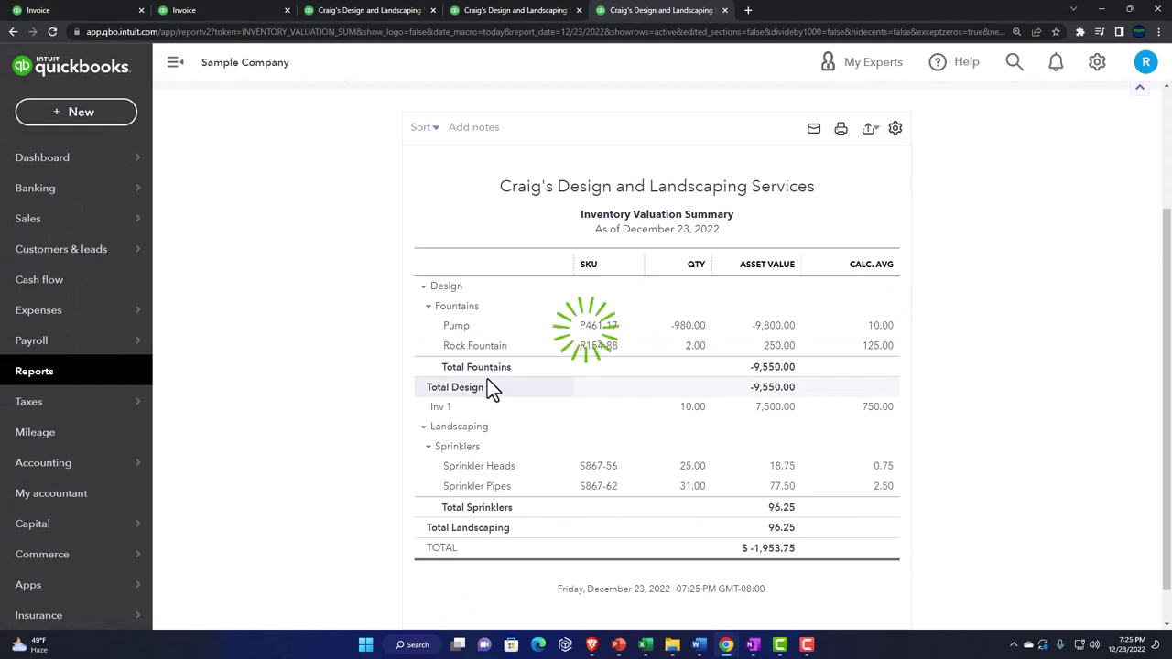
{"action": "key", "text": "ctrl+plus"}
{"action": "key", "text": "ctrl+minus"}
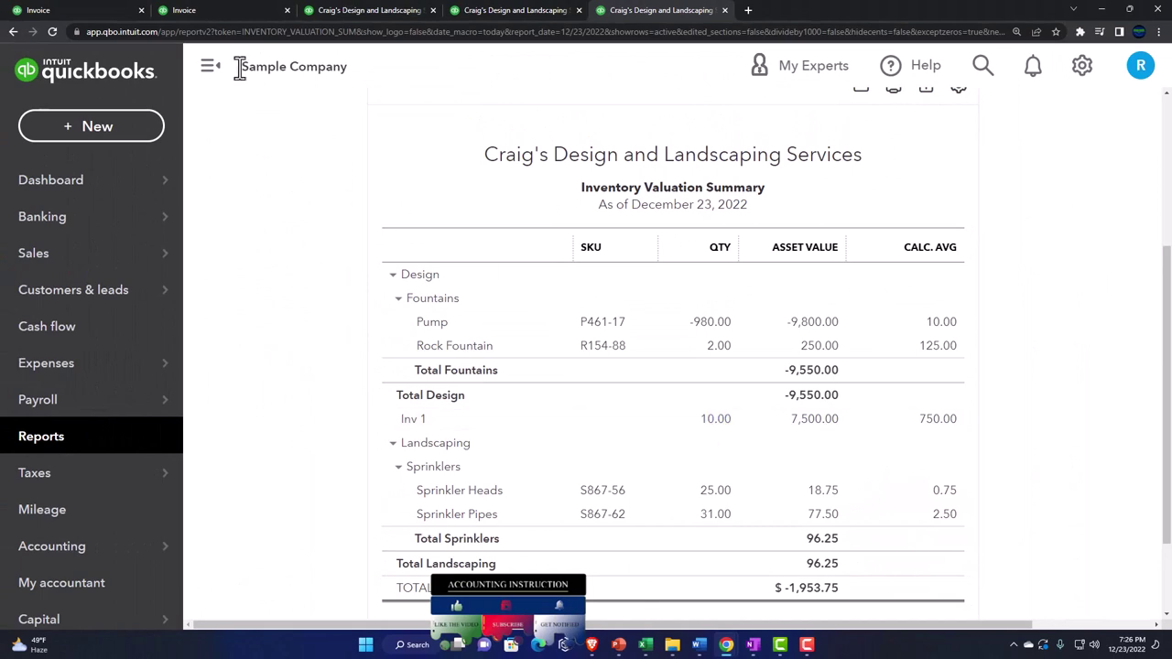
Step: Start a new Receive Payment form and select CCC as the customer
{"action": "left_click", "coordinate": [102, 10]}
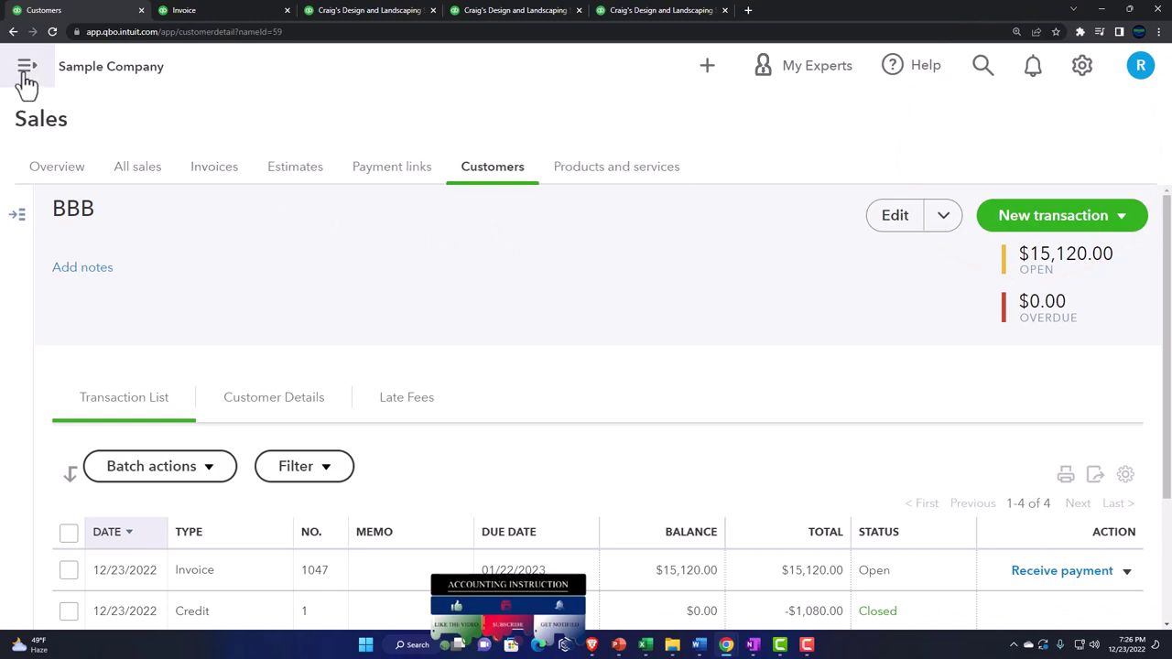
{"action": "left_click", "coordinate": [27, 73]}
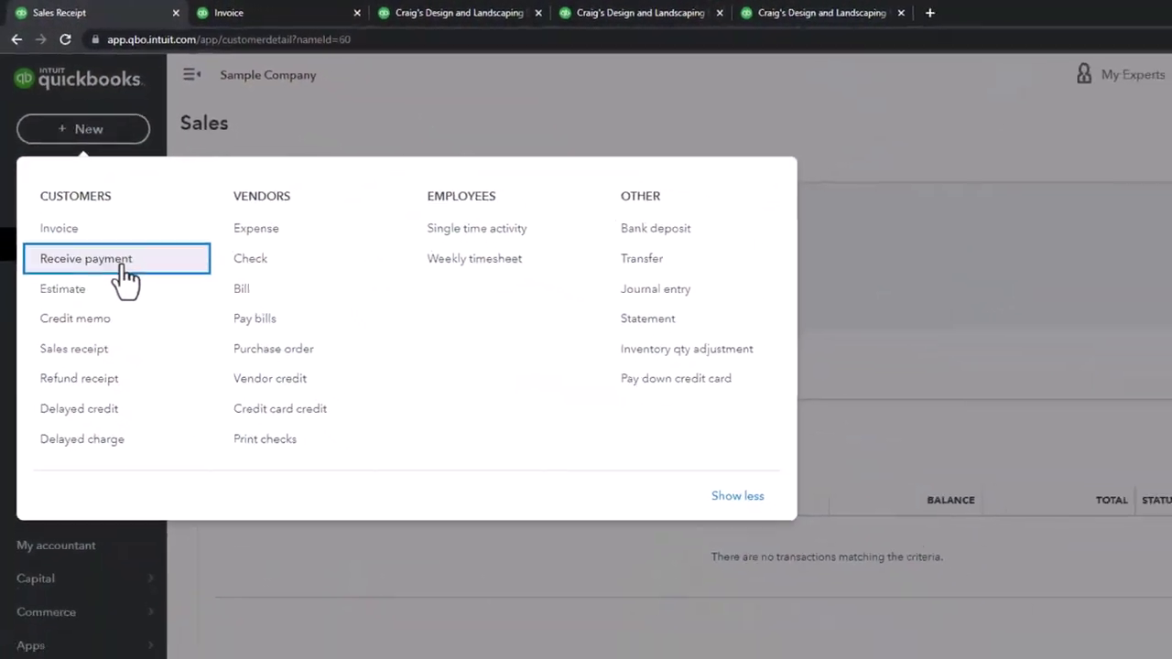
{"action": "left_click", "coordinate": [144, 316]}
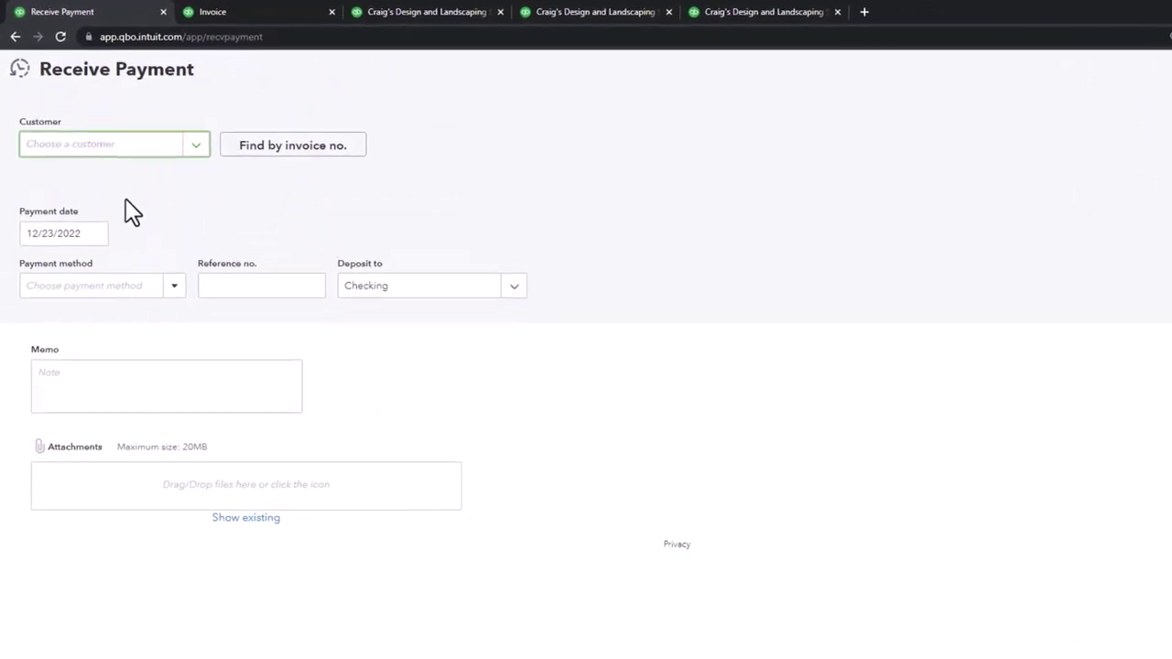
{"action": "type", "text": "ccc"}
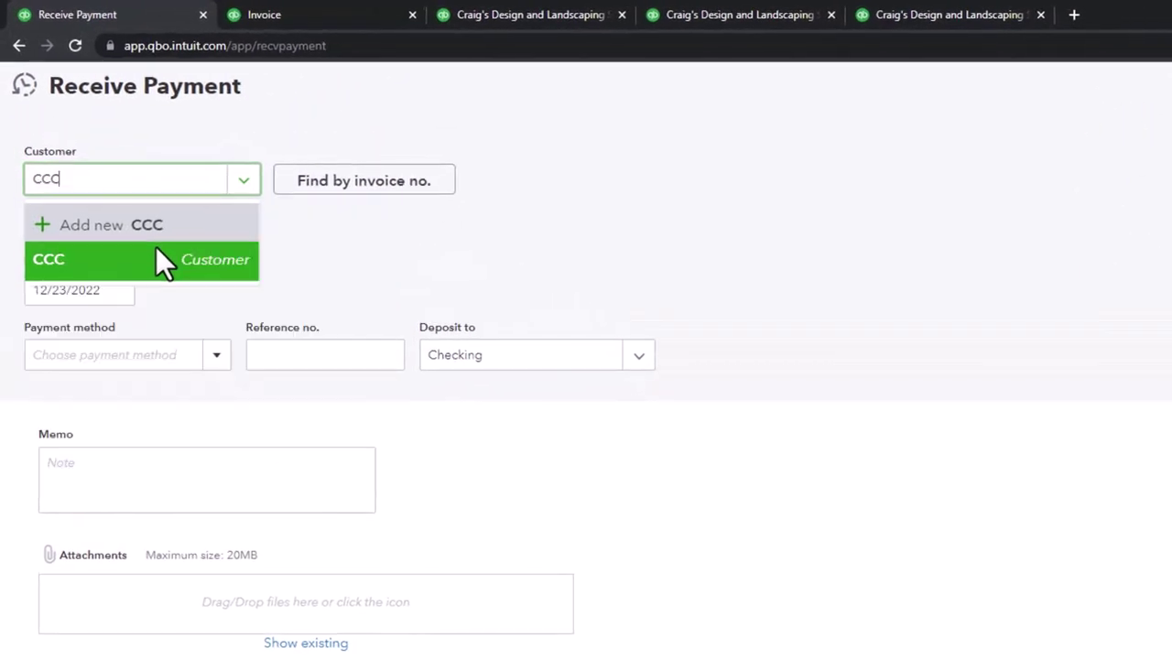
{"action": "left_click", "coordinate": [156, 256]}
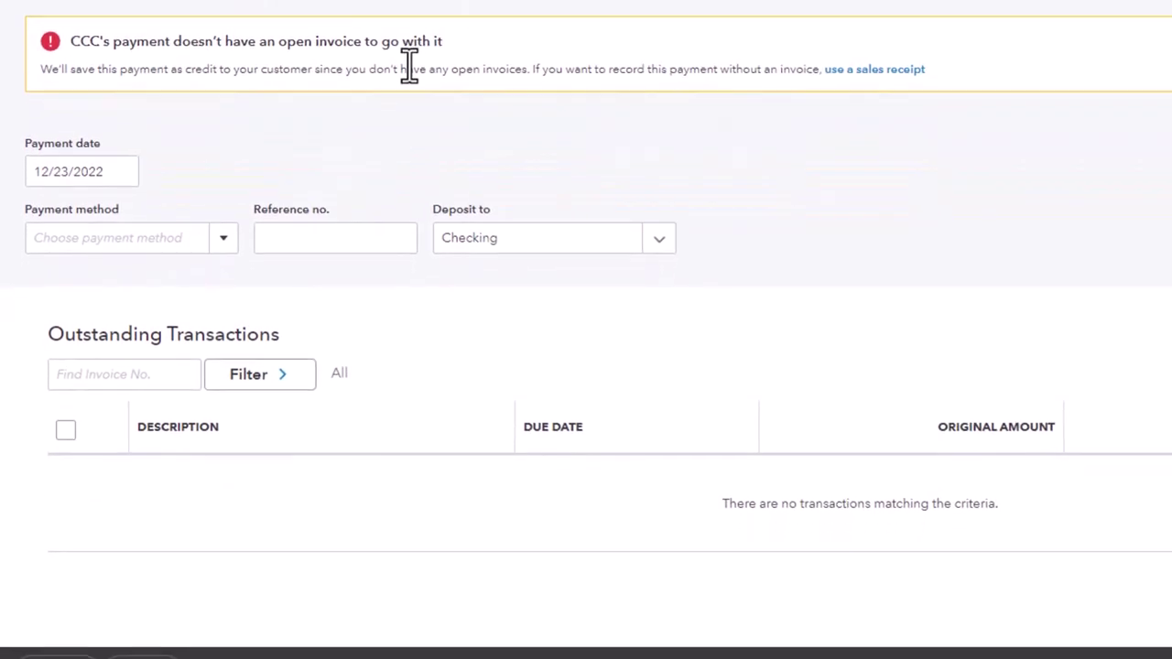
Step: Set CCC's payment method to Cash and the deposit account to Checking
{"action": "left_click", "coordinate": [226, 240]}
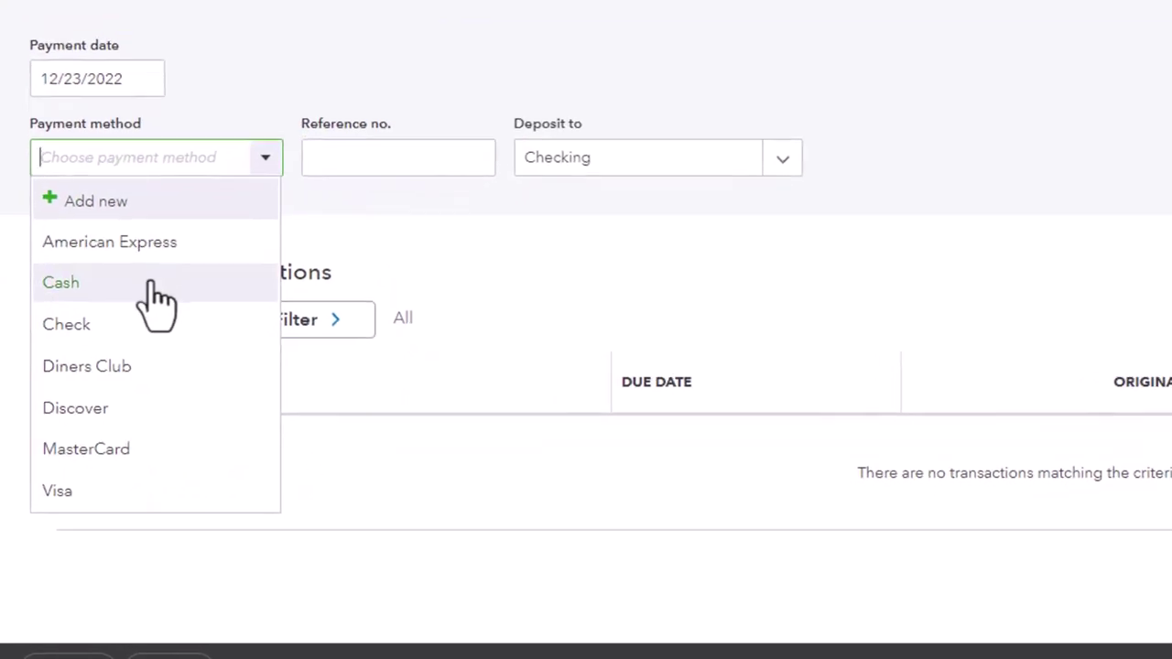
{"action": "left_click", "coordinate": [151, 286]}
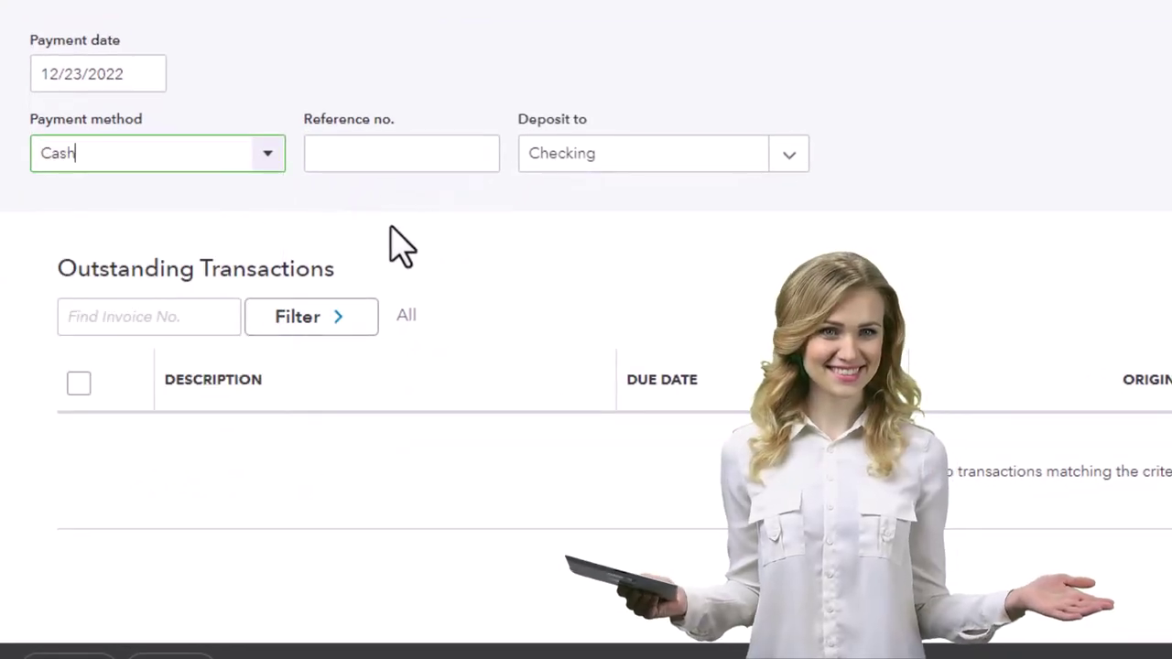
{"action": "key", "text": "Tab"}
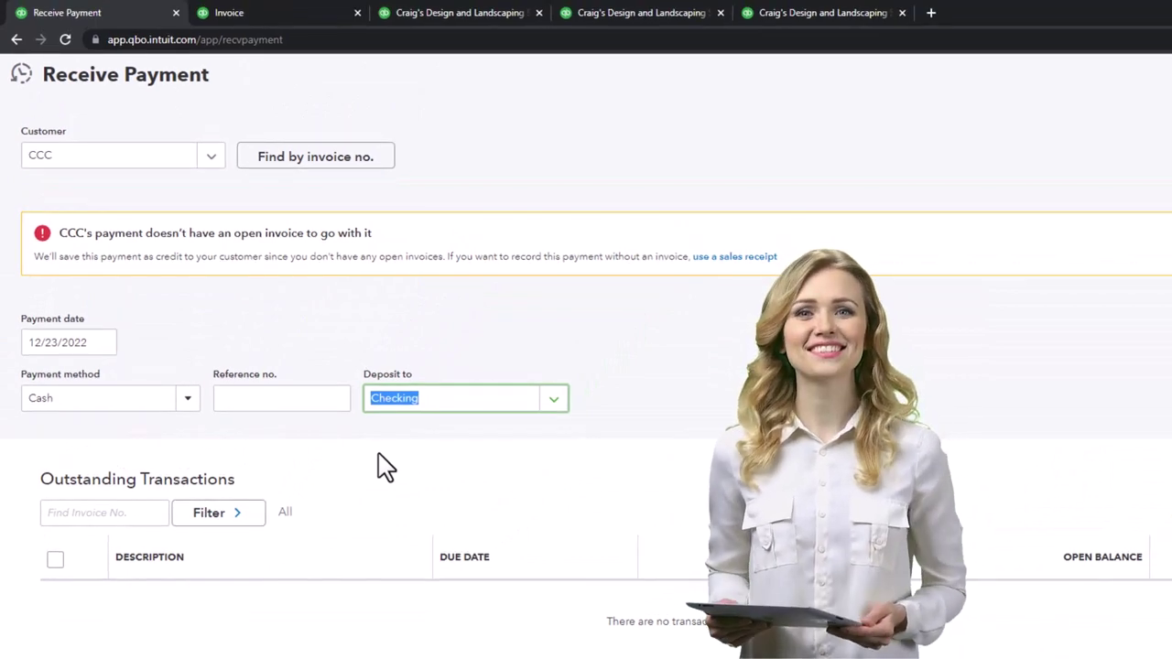
{"action": "left_click", "coordinate": [553, 399]}
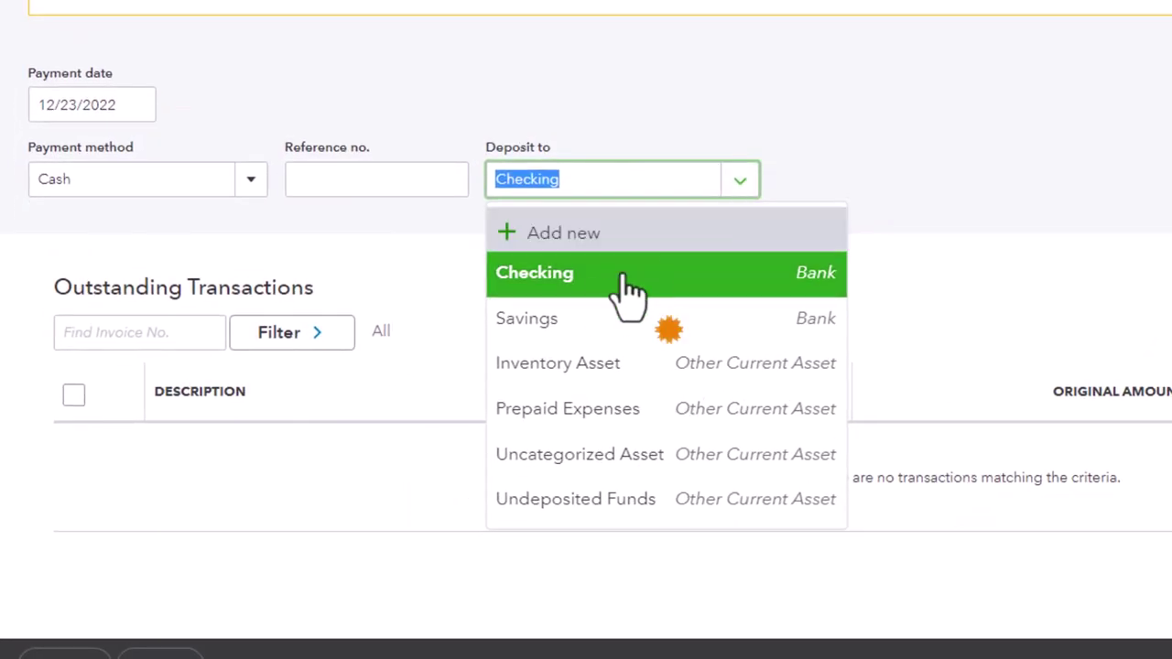
{"action": "left_click", "coordinate": [598, 275]}
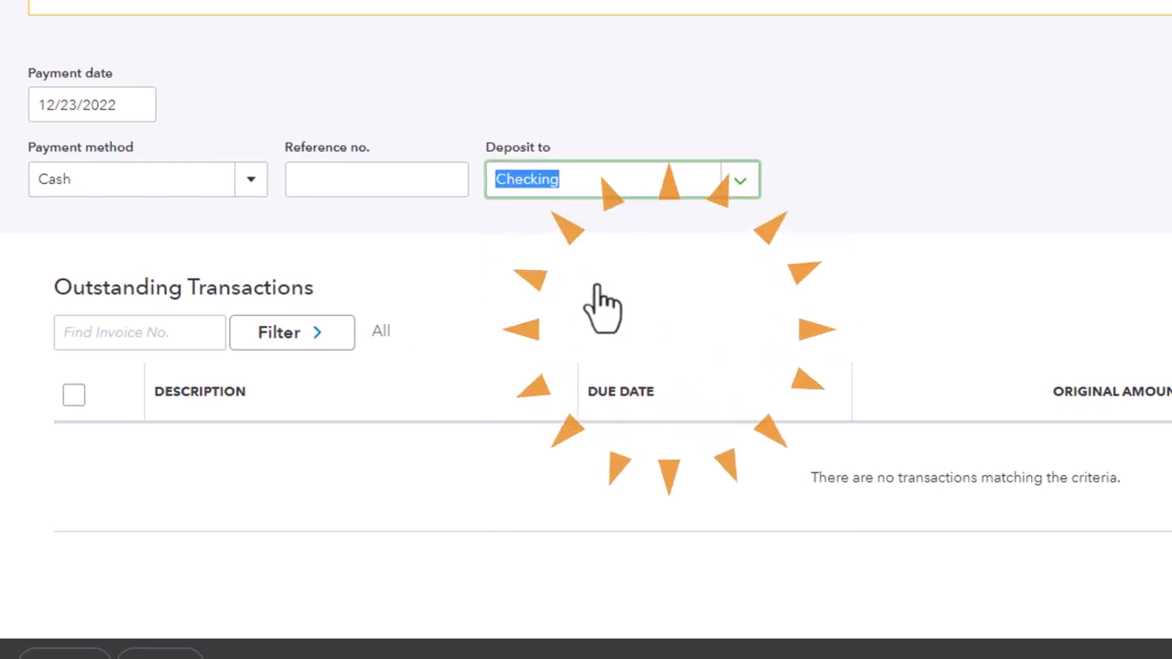
{"action": "left_click", "coordinate": [742, 183]}
{"action": "left_click", "coordinate": [786, 202]}
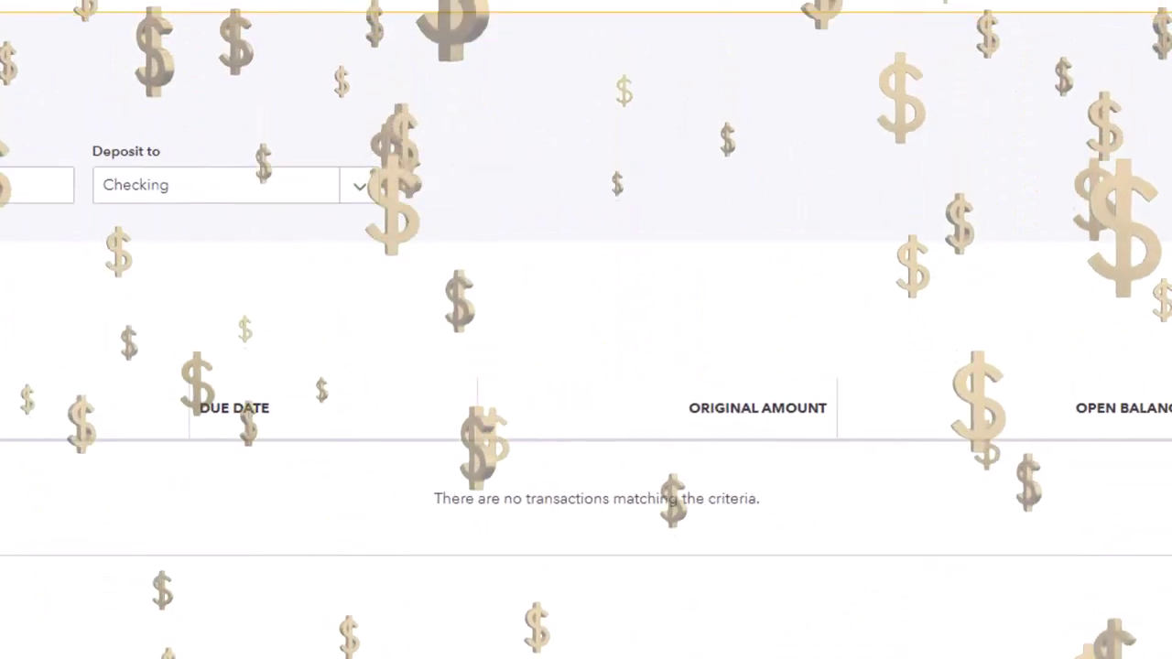
Step: Enter 1000 as the amount received and save the payment as a customer credit without an invoice
{"action": "key", "text": "Tab"}
{"action": "type", "text": "1000"}
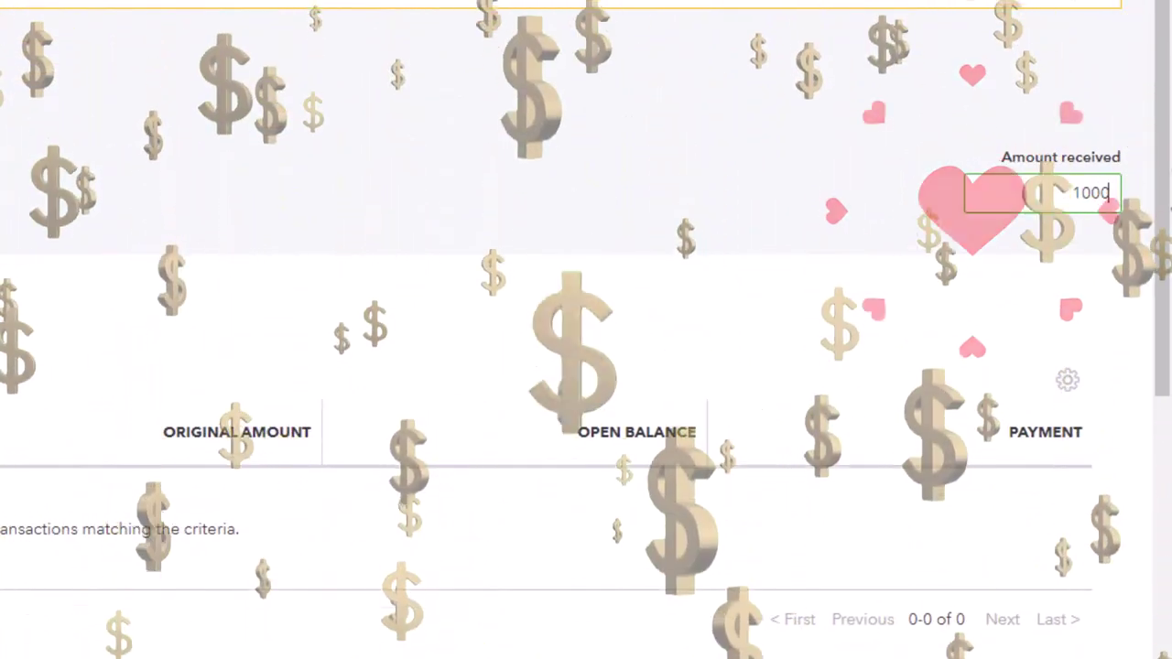
{"action": "left_click", "coordinate": [665, 235]}
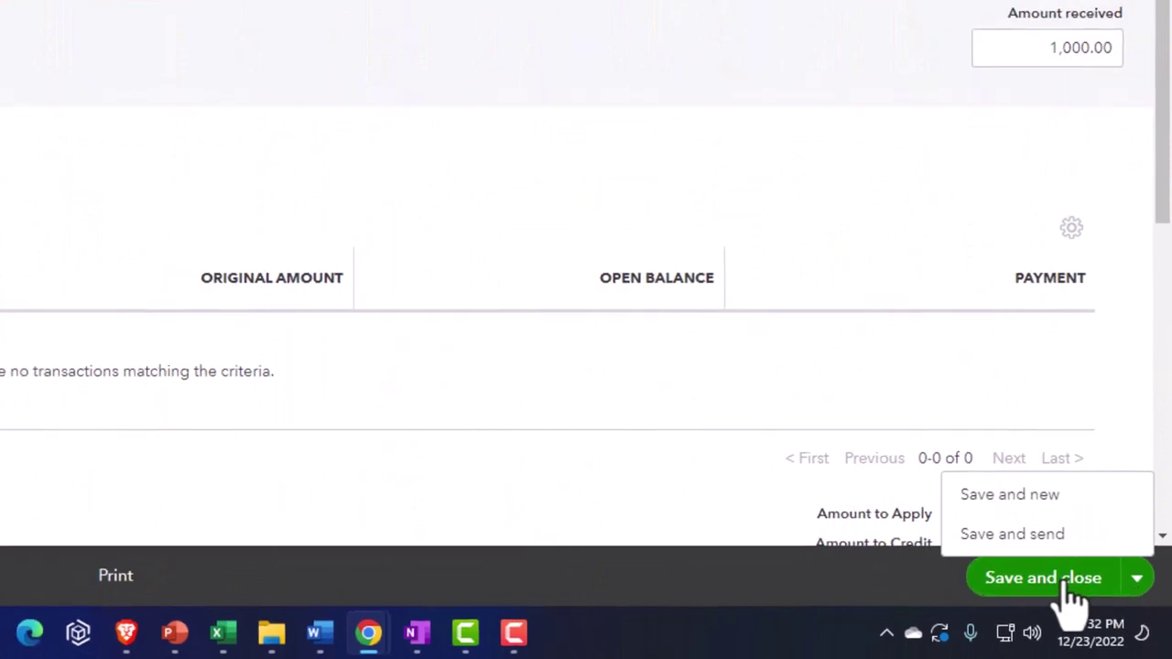
{"action": "left_click", "coordinate": [1053, 574]}
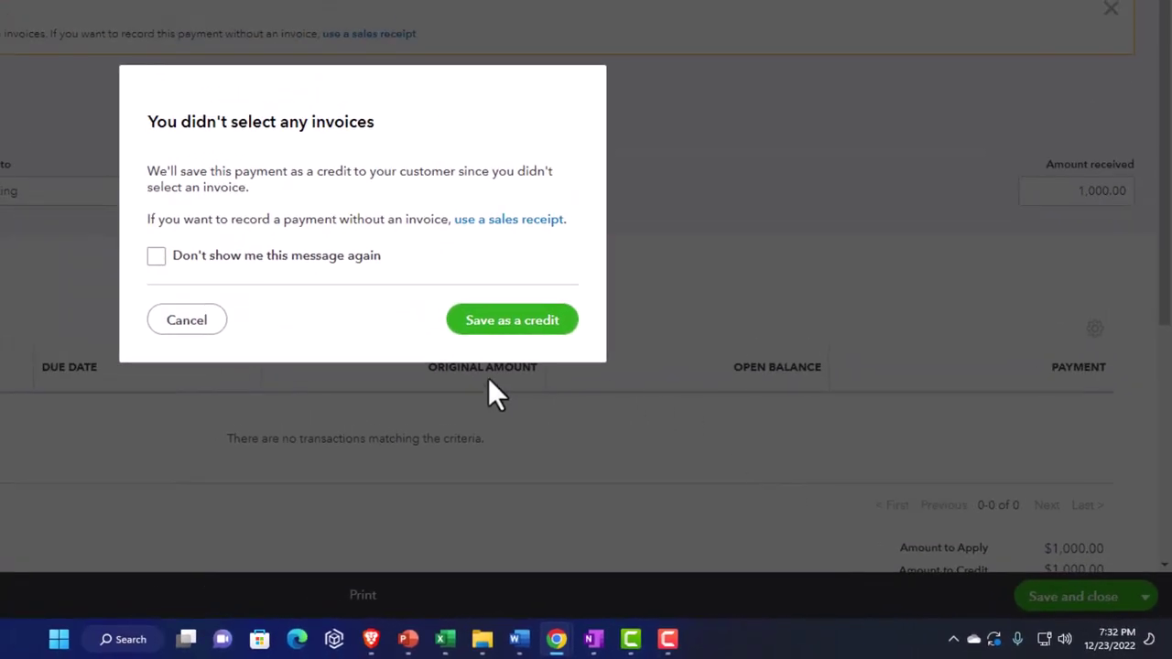
{"action": "left_click", "coordinate": [490, 329]}
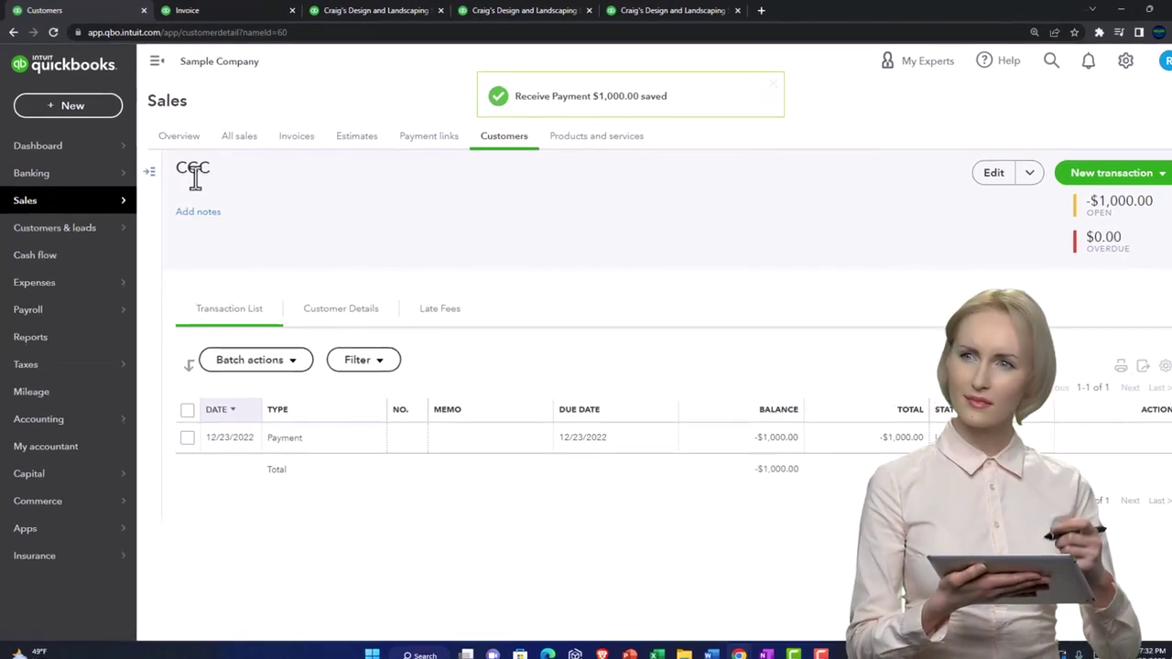
Step: Go back to the full customer list and open CCC's record to review the unapplied payment
{"action": "left_click", "coordinate": [146, 168]}
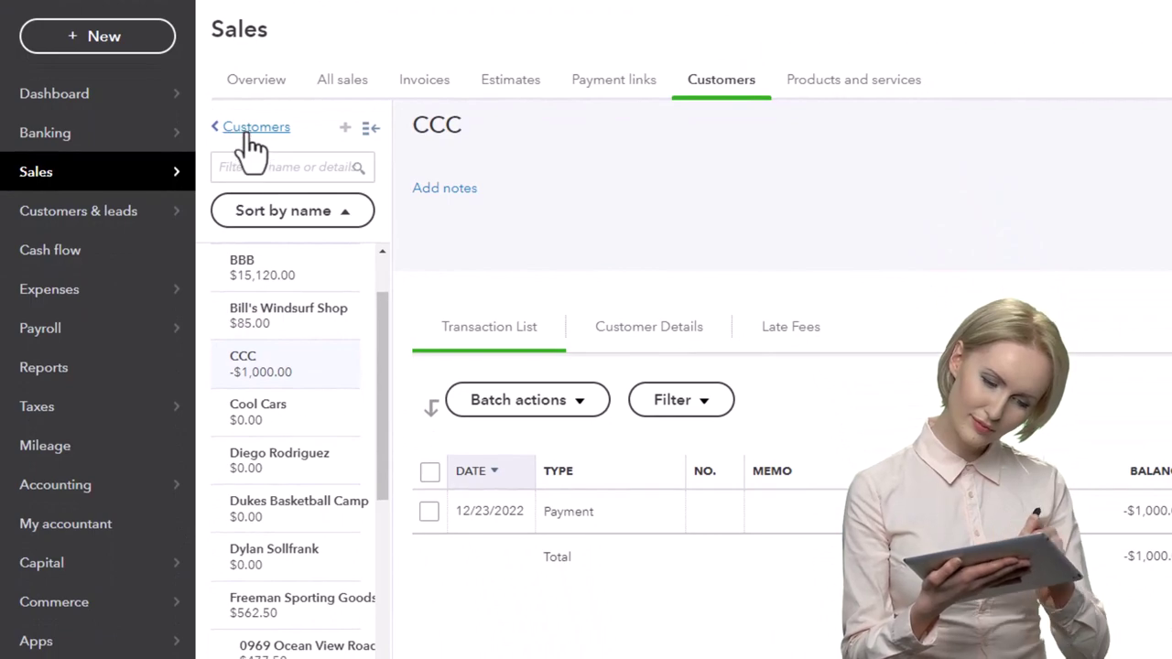
{"action": "left_click", "coordinate": [249, 130]}
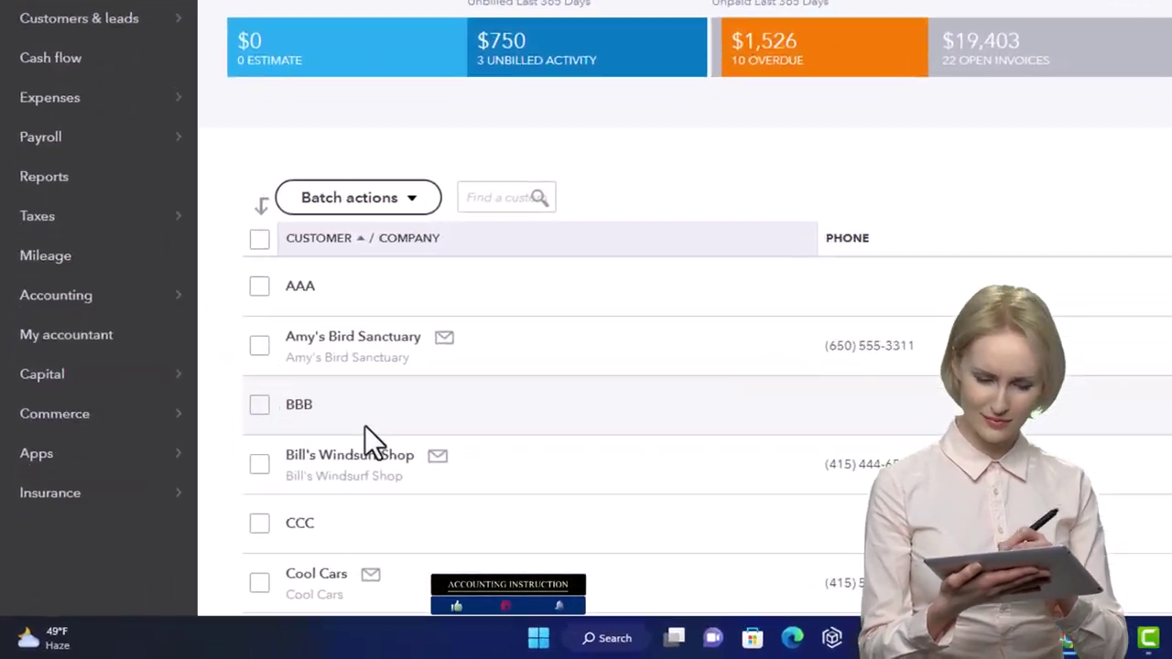
{"action": "left_click", "coordinate": [362, 529]}
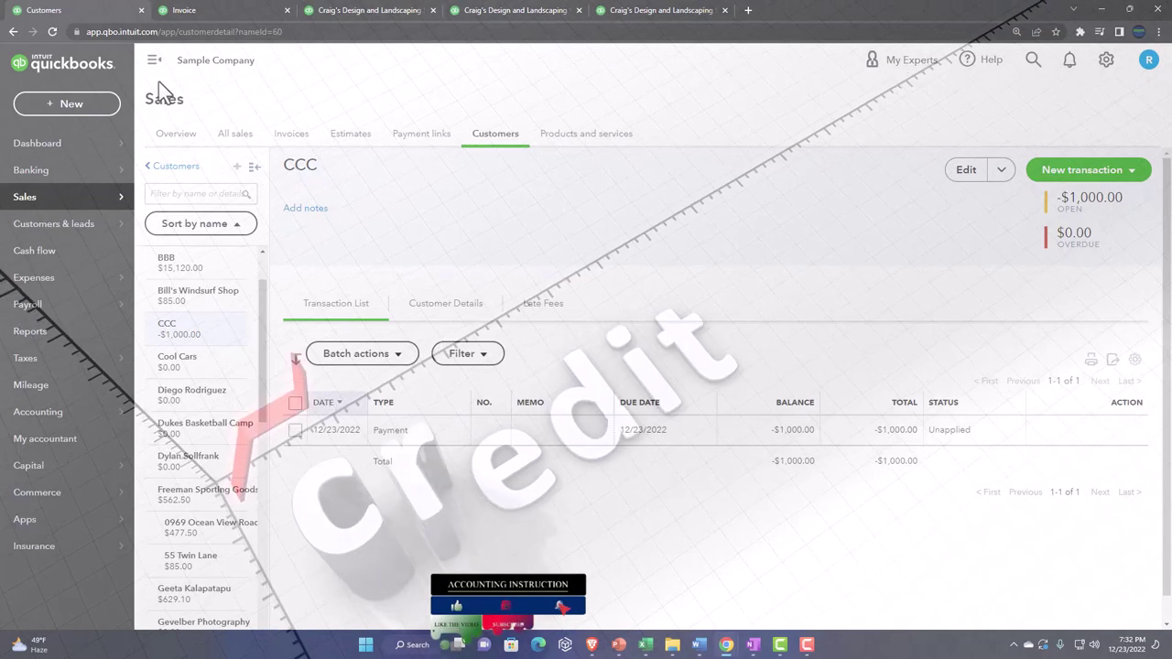
{"action": "left_click", "coordinate": [154, 60]}
Step: Return from the Inventory Asset transactions to the 2022 Balance Sheet and review its current assets
{"action": "left_click", "coordinate": [212, 9]}
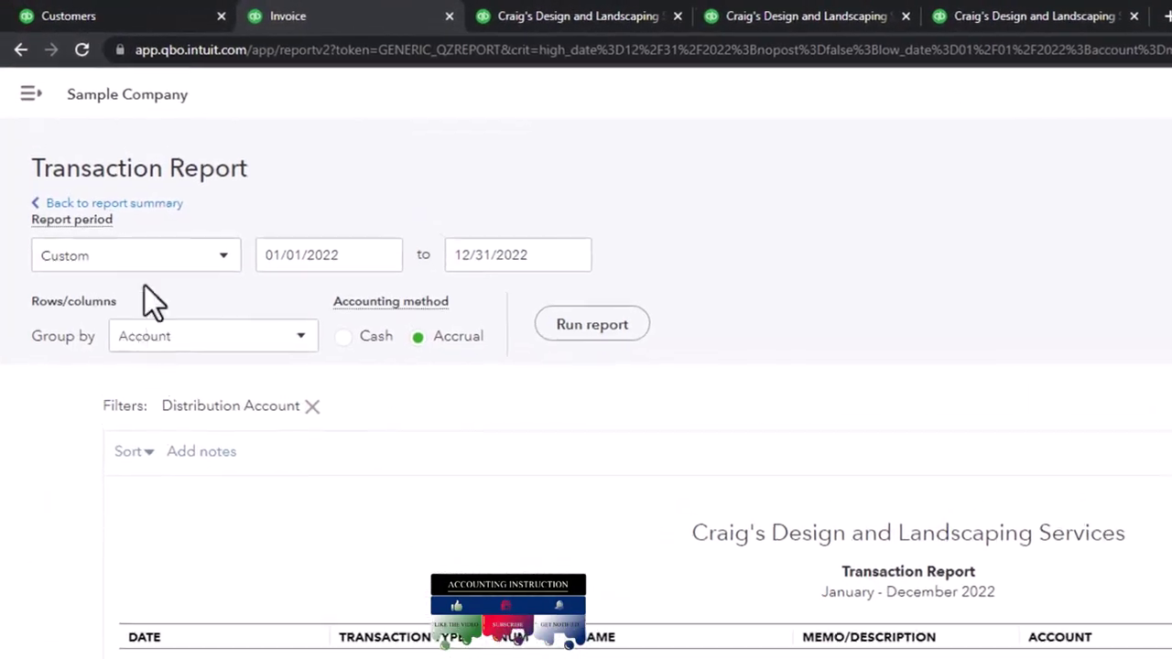
{"action": "left_click", "coordinate": [71, 134]}
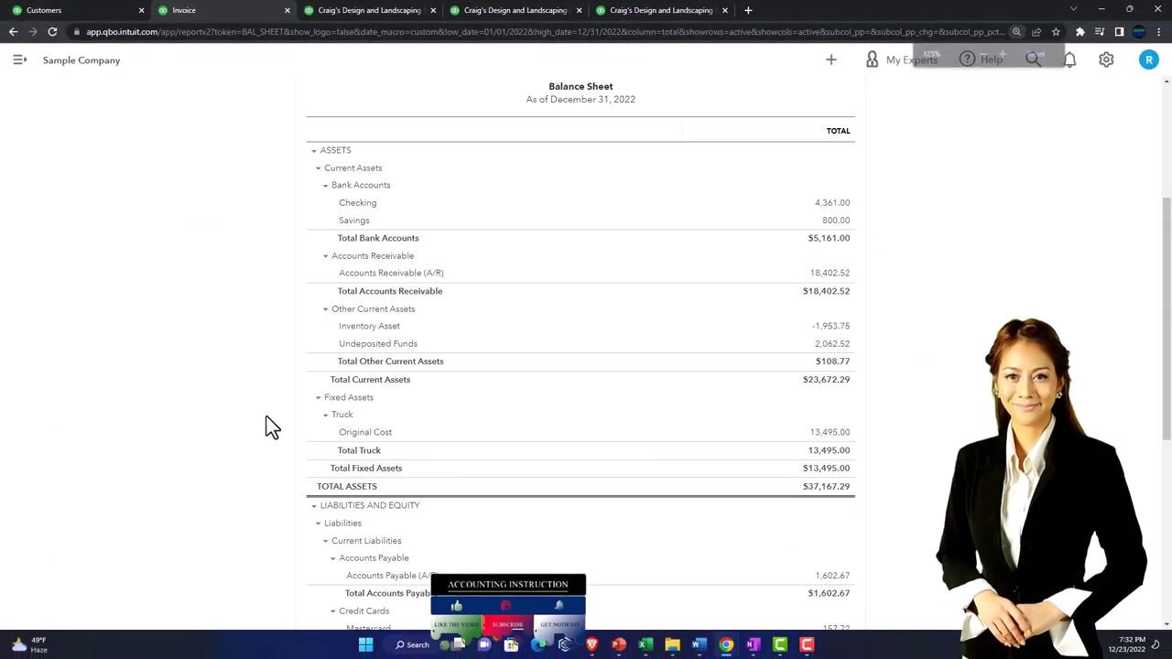
{"action": "scroll", "coordinate": [270, 424], "scroll_direction": "up", "scroll_amount": 5}
{"action": "key", "text": "ctrl+plus"}
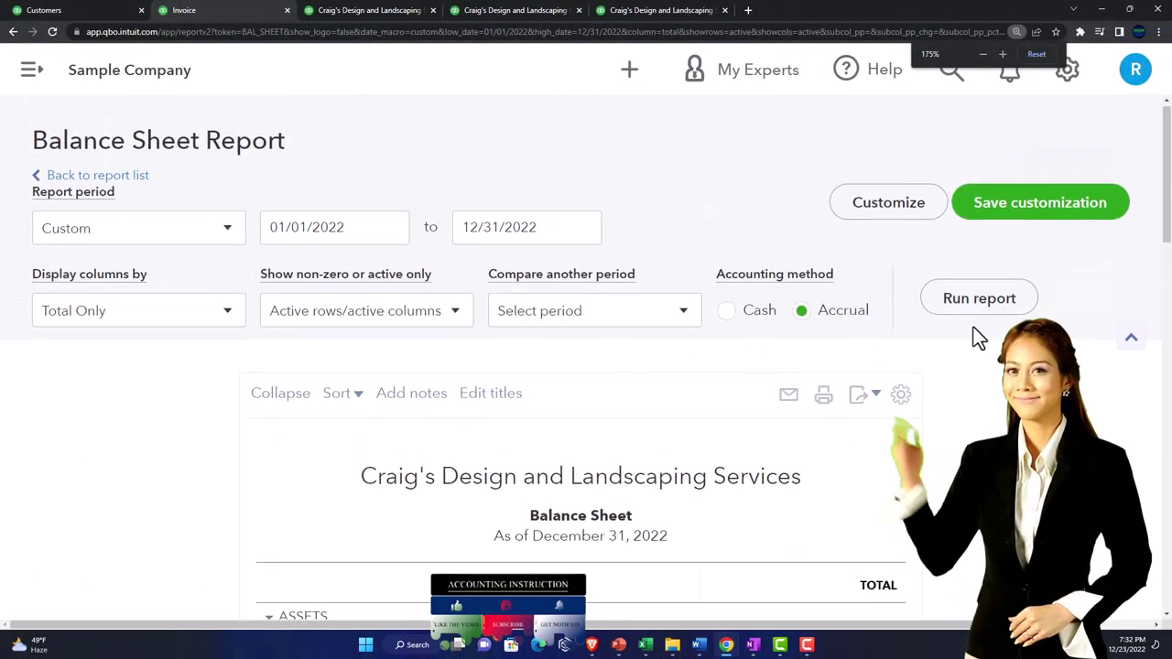
{"action": "scroll", "coordinate": [641, 417], "scroll_direction": "down", "scroll_amount": 3}
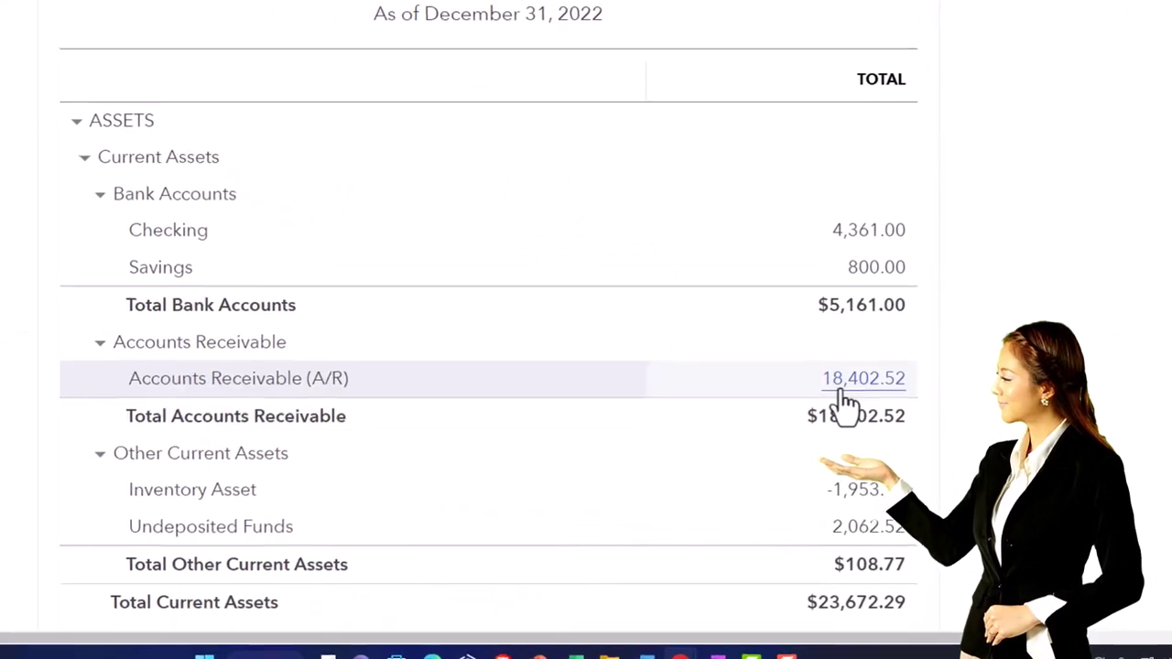
Step: Examine the Accounts Receivable transactions for CCC's payment, and return to the Balance Sheet summary
{"action": "left_click", "coordinate": [842, 389]}
{"action": "scroll", "coordinate": [719, 454], "scroll_direction": "down", "scroll_amount": 3}
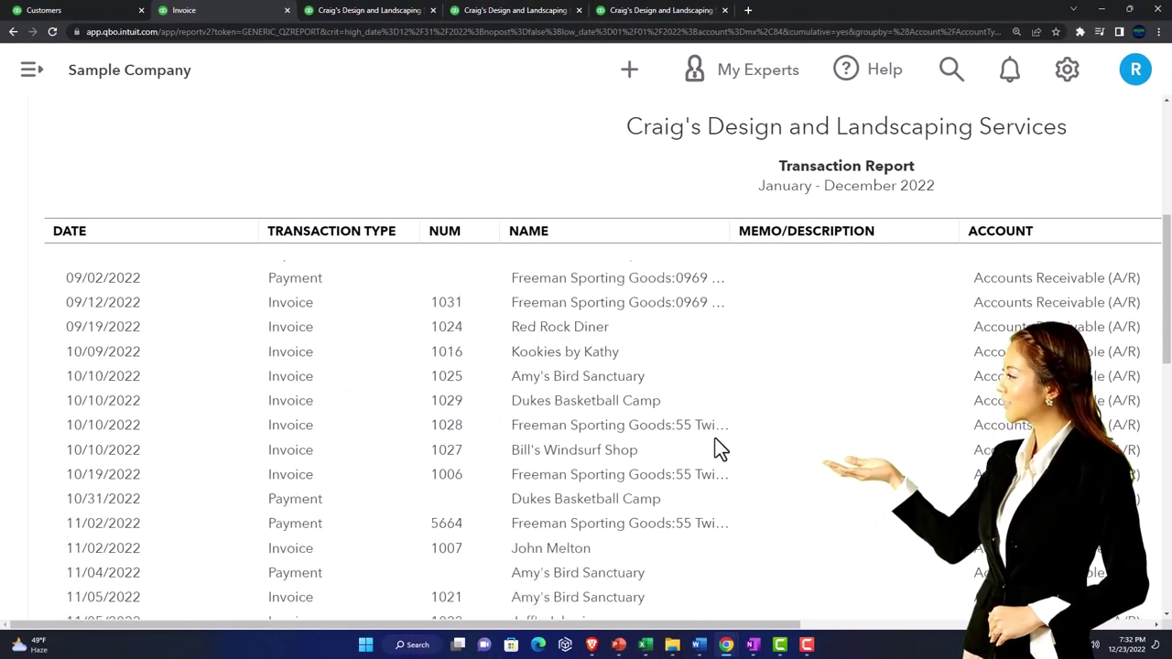
{"action": "key", "text": "ctrl+minus"}
{"action": "scroll", "coordinate": [715, 449], "scroll_direction": "down", "scroll_amount": 8}
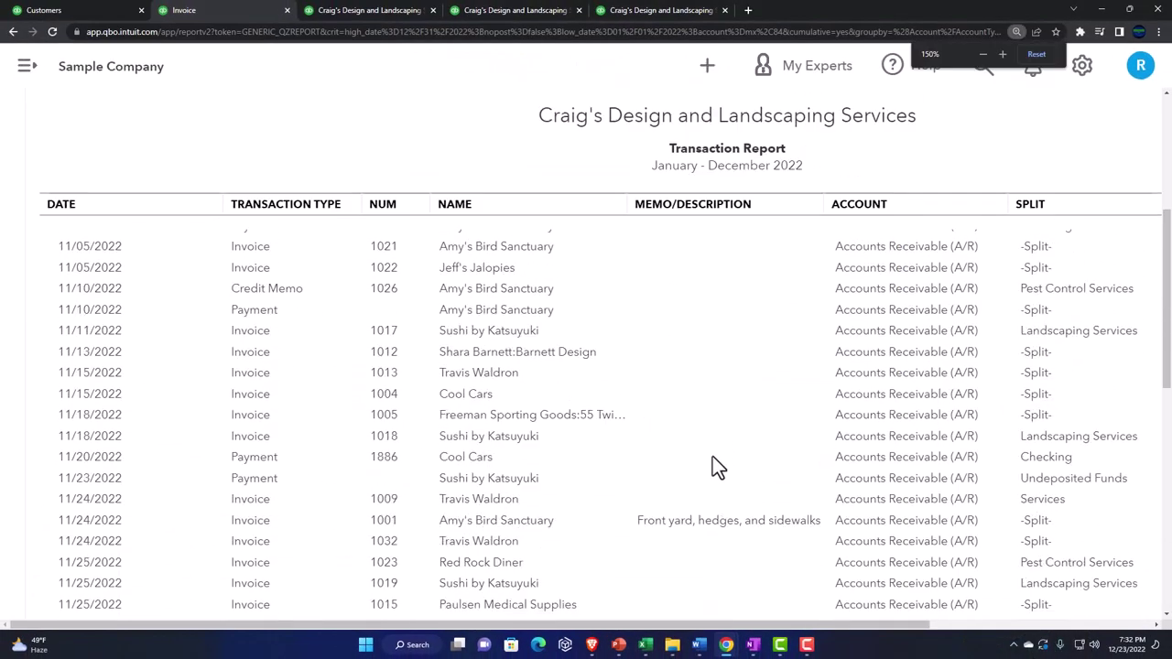
{"action": "key", "text": "ctrl+minus"}
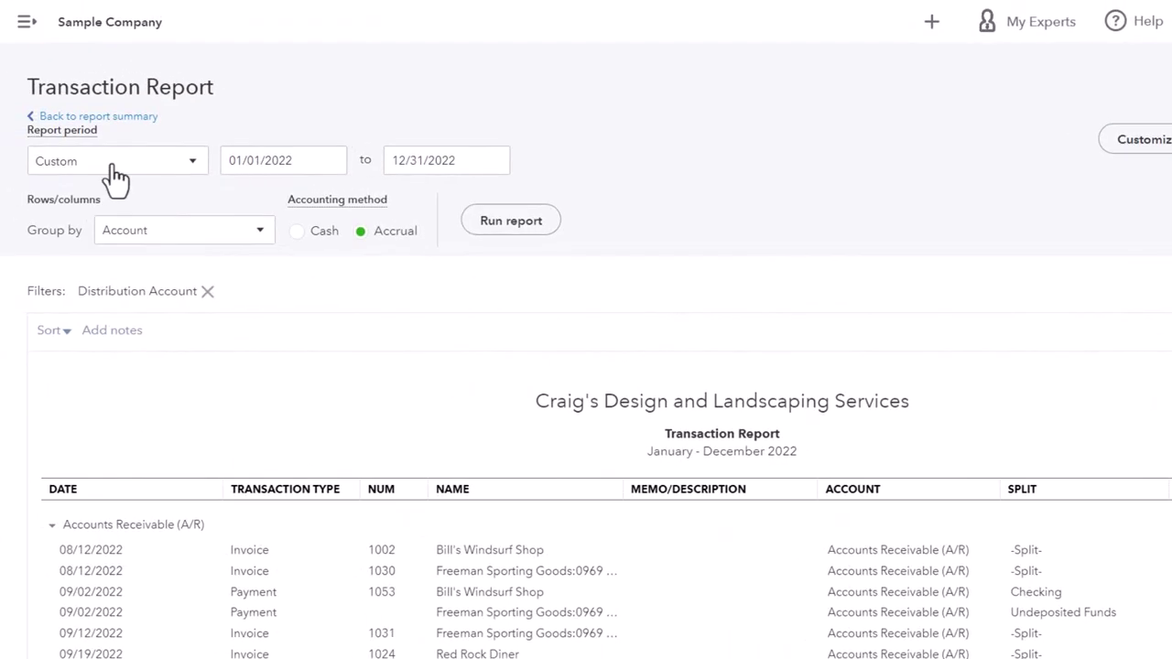
{"action": "left_click", "coordinate": [117, 118]}
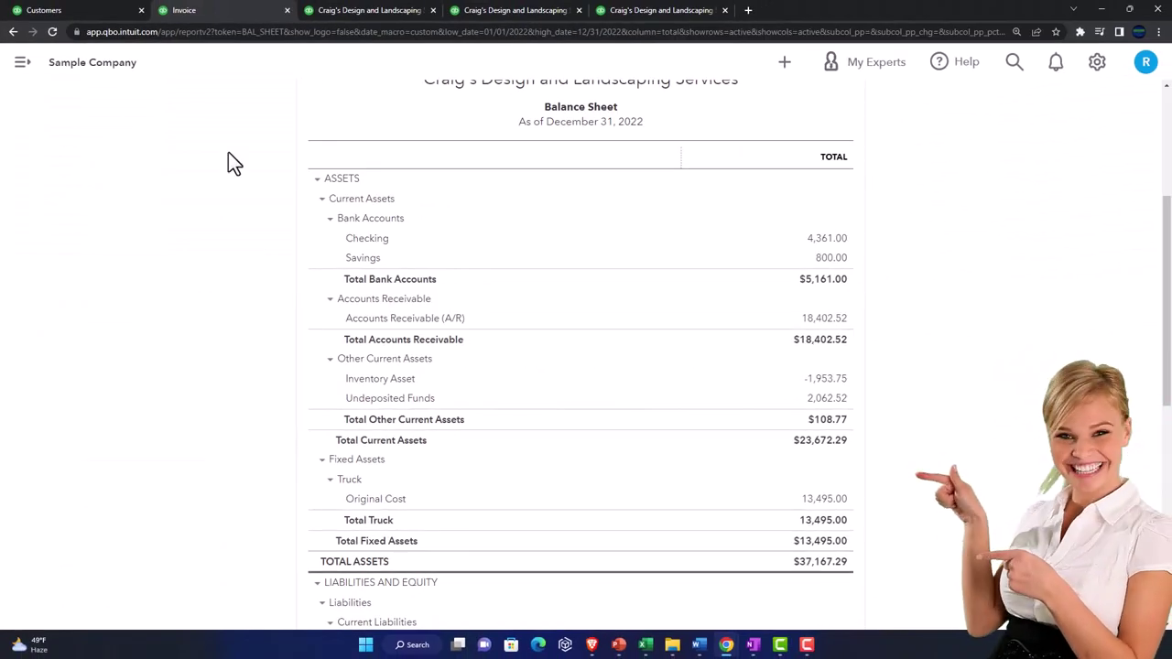
Step: Rerun the Customer Balance Detail report for all dates, examine CCC's payment entry, and compare it with CCC's customer record
{"action": "left_click", "coordinate": [527, 11]}
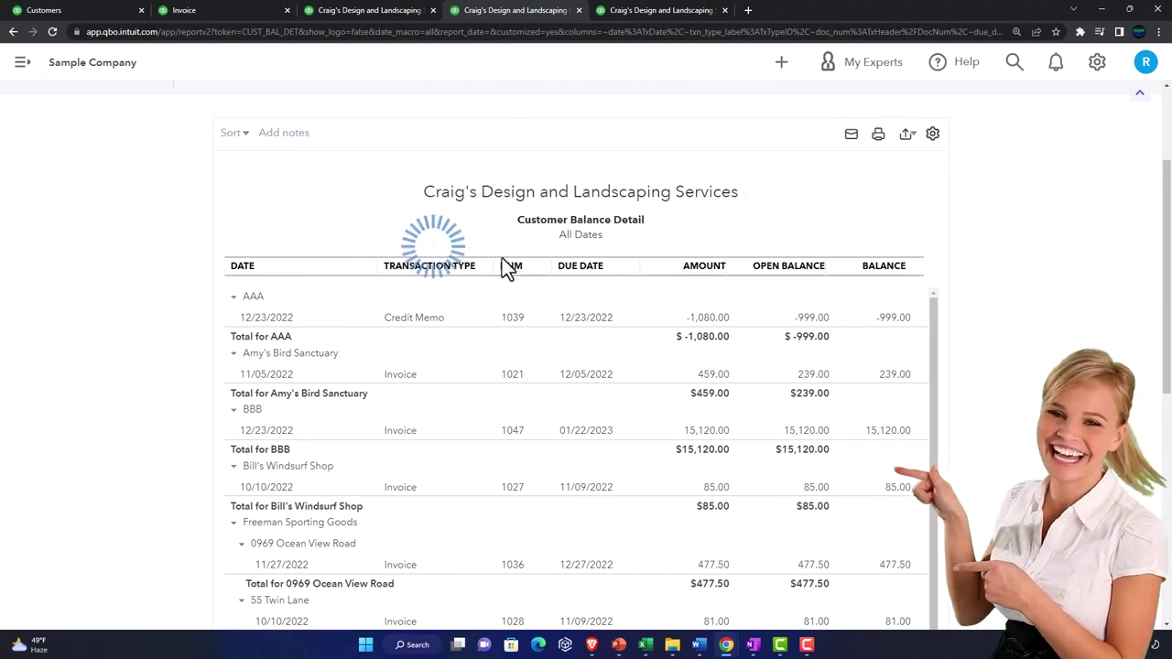
{"action": "scroll", "coordinate": [655, 255], "scroll_direction": "up", "scroll_amount": 3}
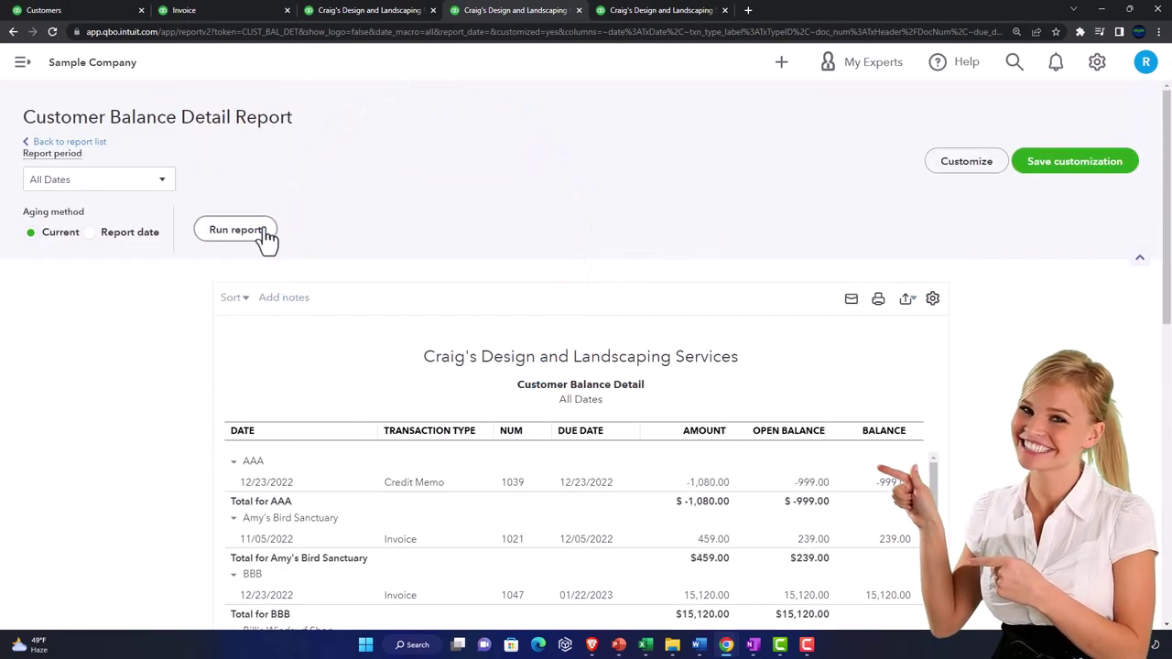
{"action": "scroll", "coordinate": [125, 435], "scroll_direction": "down", "scroll_amount": 5}
{"action": "key", "text": "ctrl+plus"}
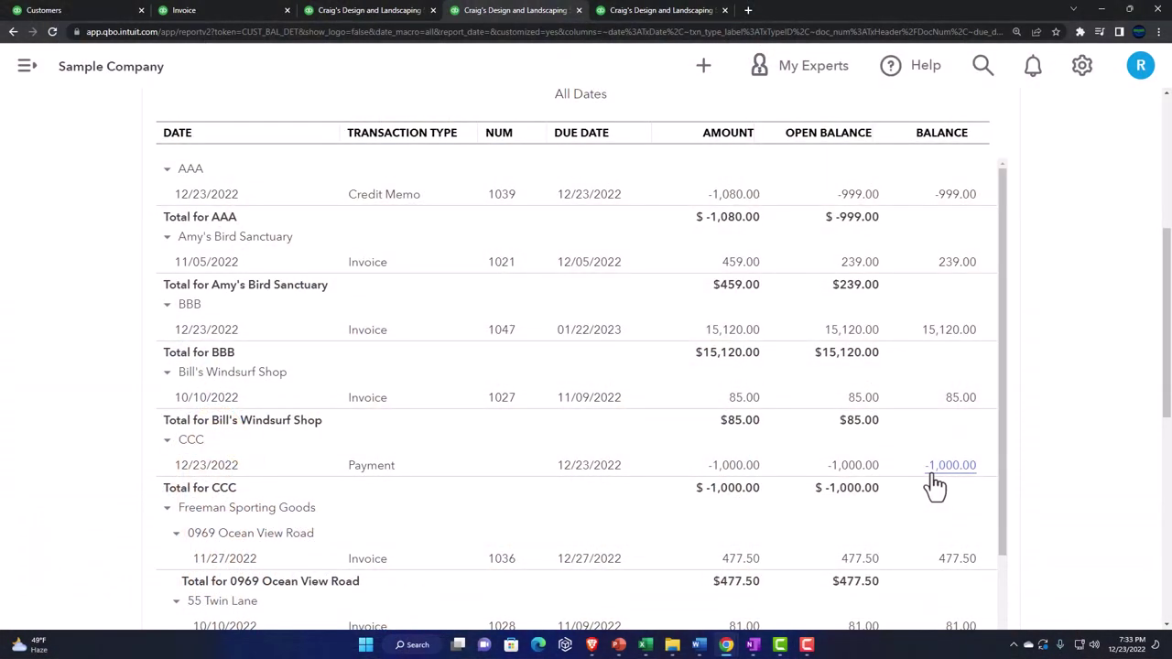
{"action": "left_click", "coordinate": [92, 9]}
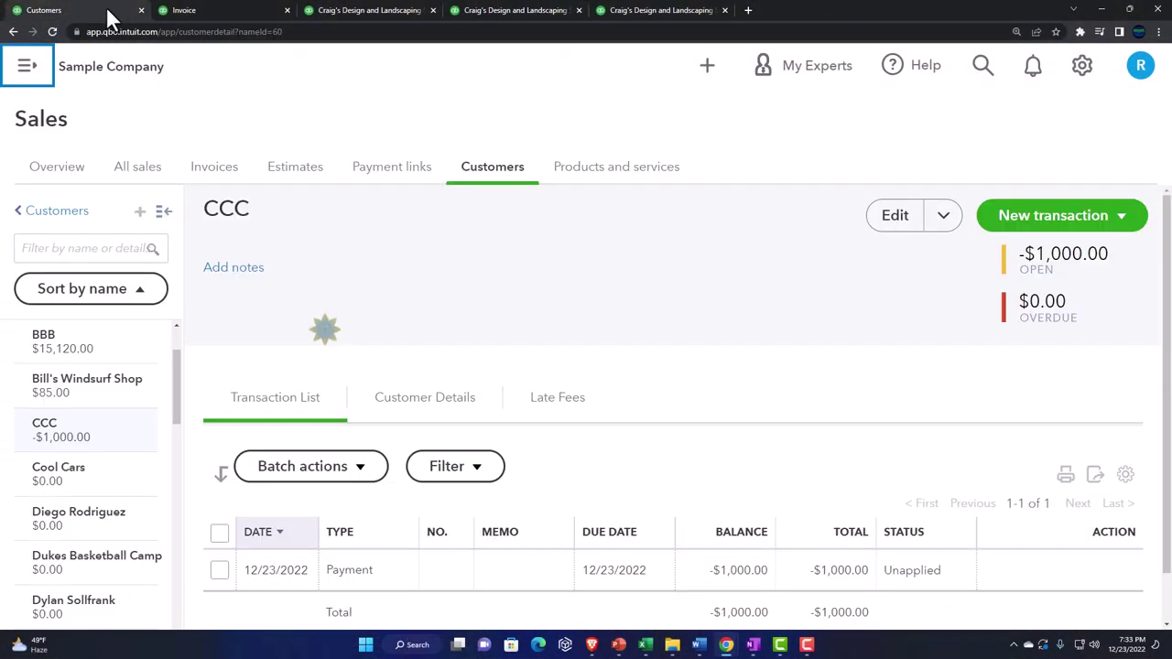
{"action": "scroll", "coordinate": [692, 357], "scroll_direction": "down", "scroll_amount": 1}
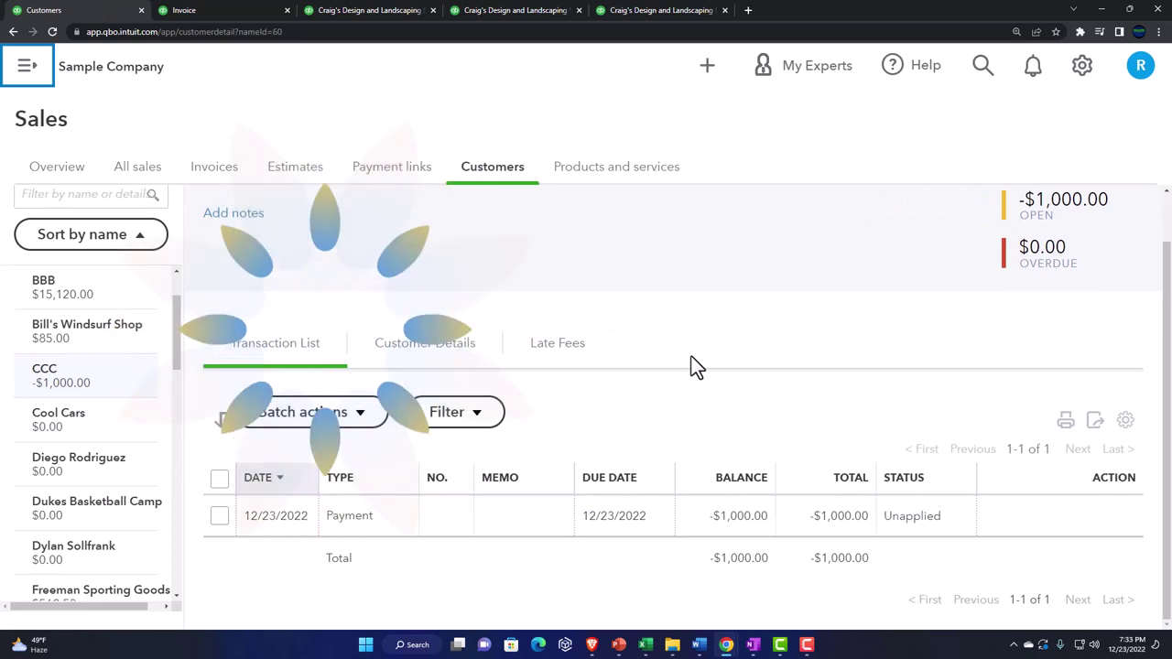
{"action": "key", "text": "ctrl+minus"}
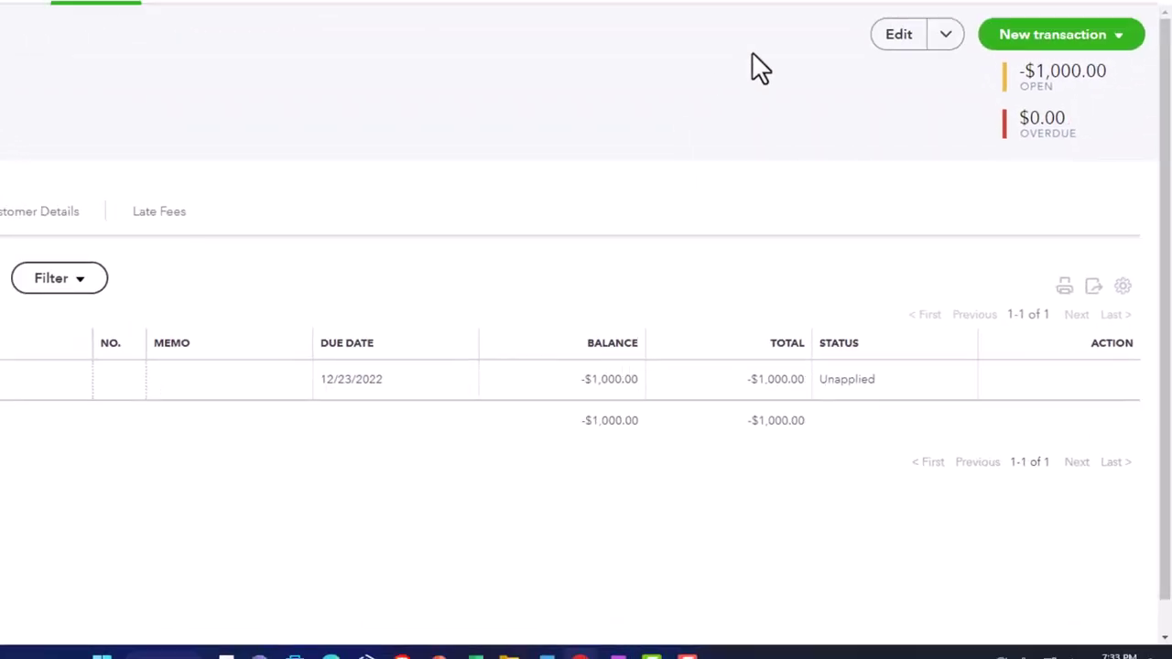
Step: Create a new invoice for customer CCC, keeping the default terms and dates
{"action": "left_click", "coordinate": [825, 51]}
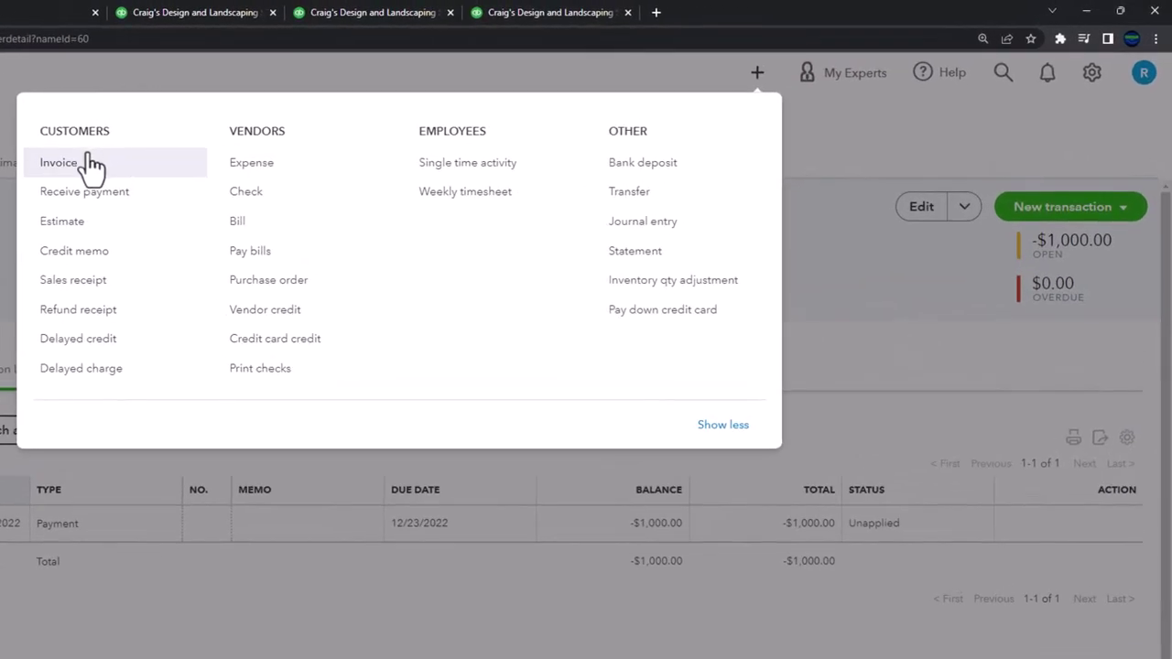
{"action": "left_click", "coordinate": [77, 169]}
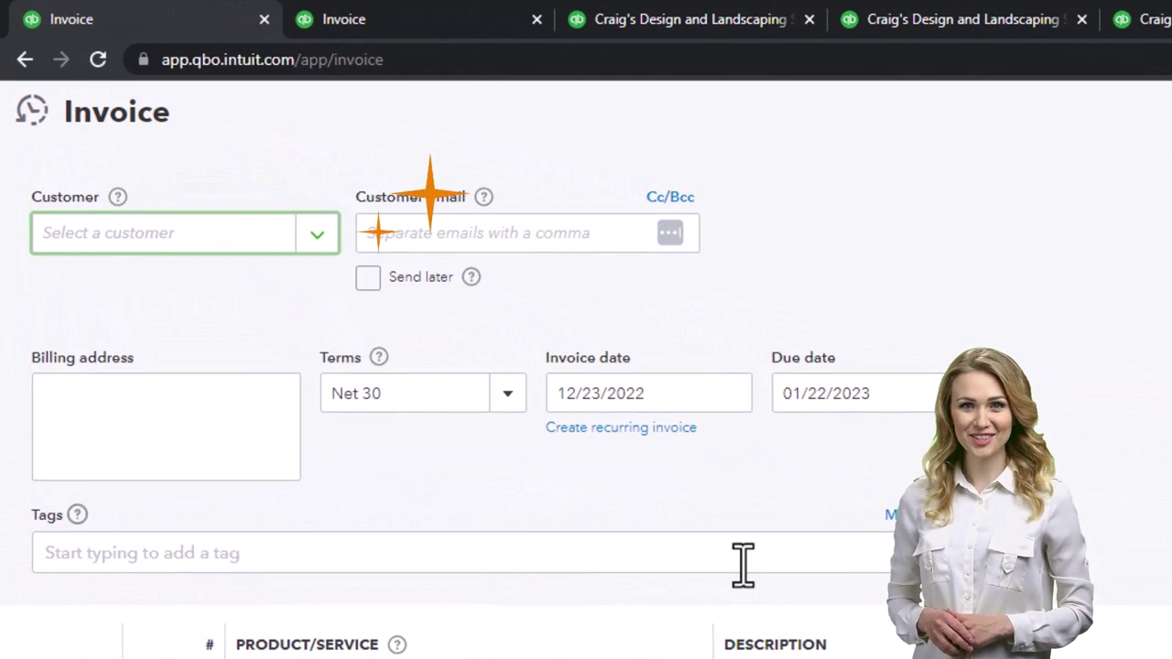
{"action": "type", "text": "CCC"}
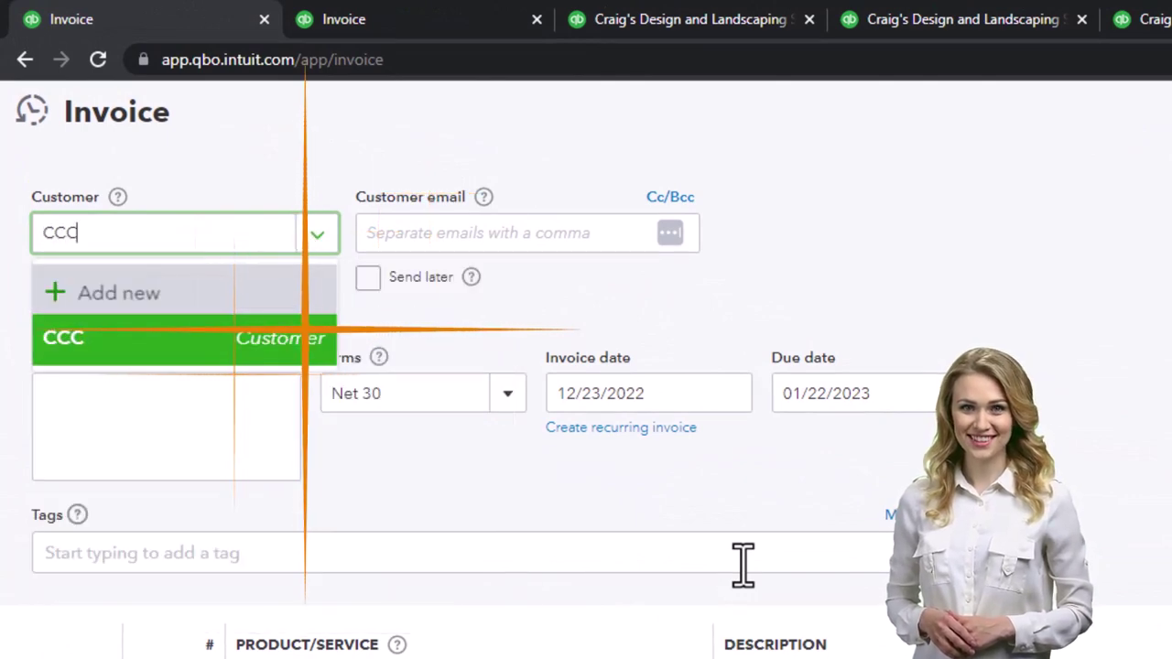
{"action": "key", "text": "Return"}
{"action": "key", "text": "Tab"}
{"action": "key", "text": "Tab"}
{"action": "key", "text": "Tab"}
{"action": "key", "text": "Tab"}
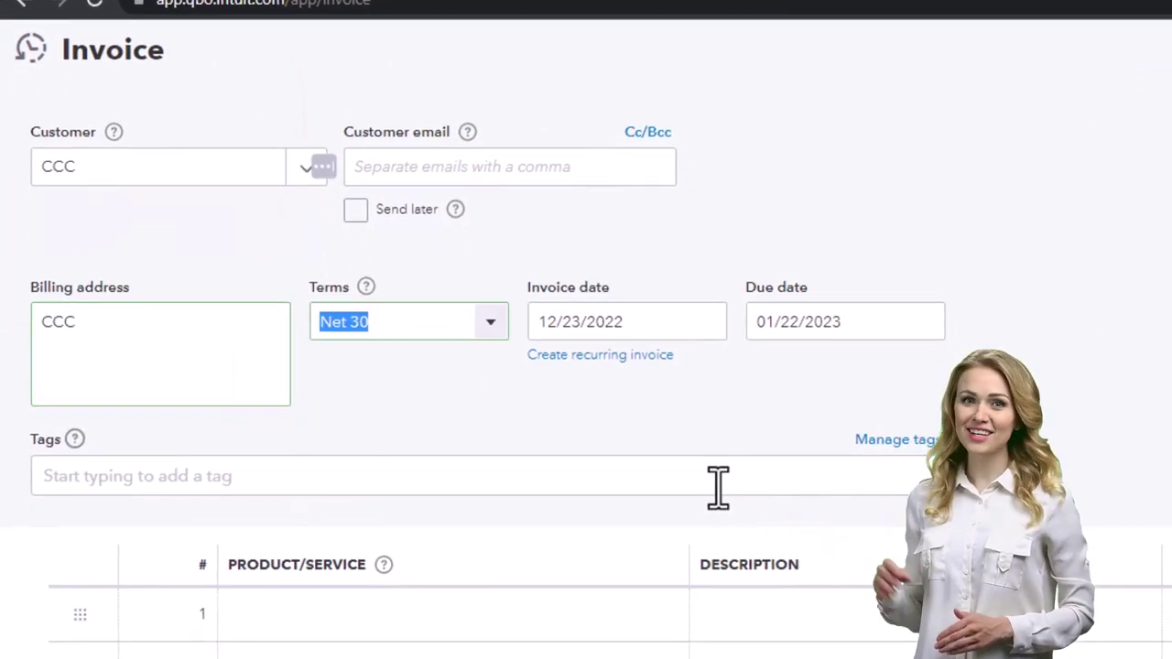
{"action": "key", "text": "Tab"}
{"action": "key", "text": "Tab"}
{"action": "key", "text": "Tab"}
{"action": "key", "text": "Tab"}
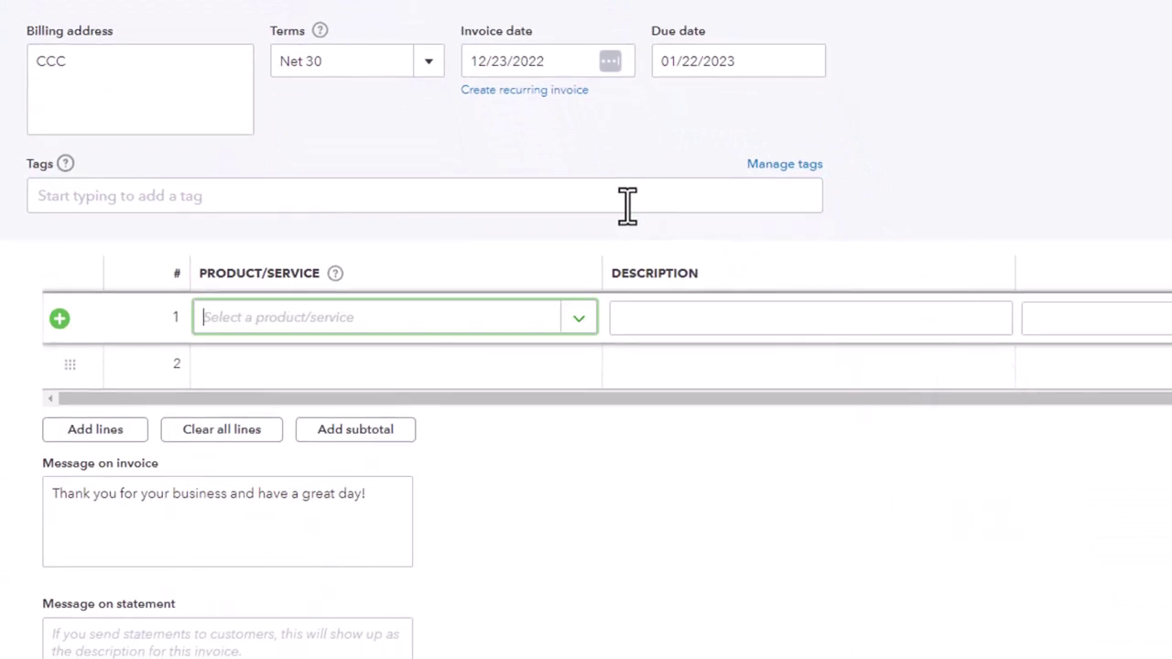
Step: Add the Concrete item to the invoice with quantity 1000 and rate 5, and save and close it
{"action": "left_click", "coordinate": [581, 317]}
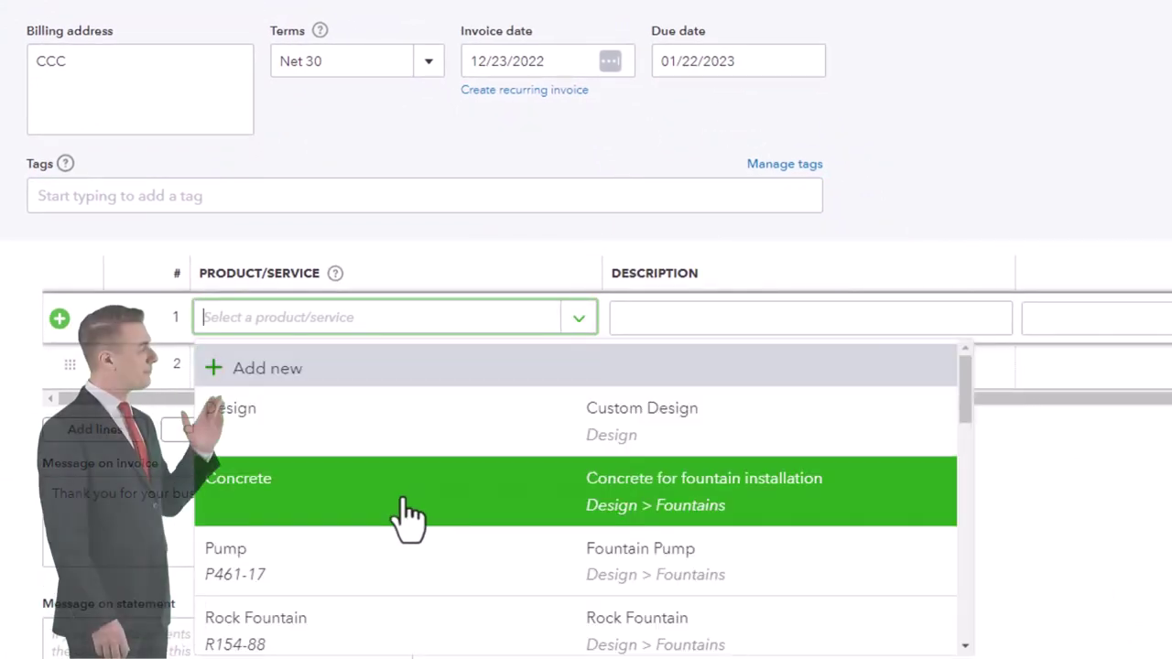
{"action": "left_click", "coordinate": [408, 516]}
{"action": "key", "text": "Tab"}
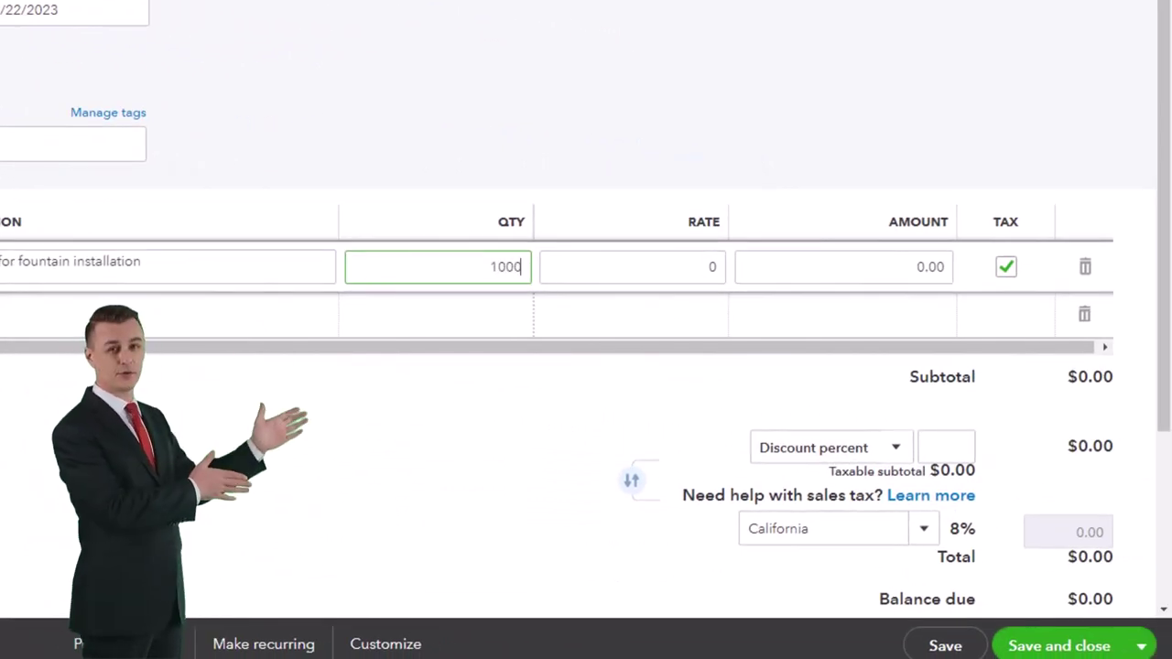
{"action": "type", "text": "5"}
{"action": "key", "text": "Tab"}
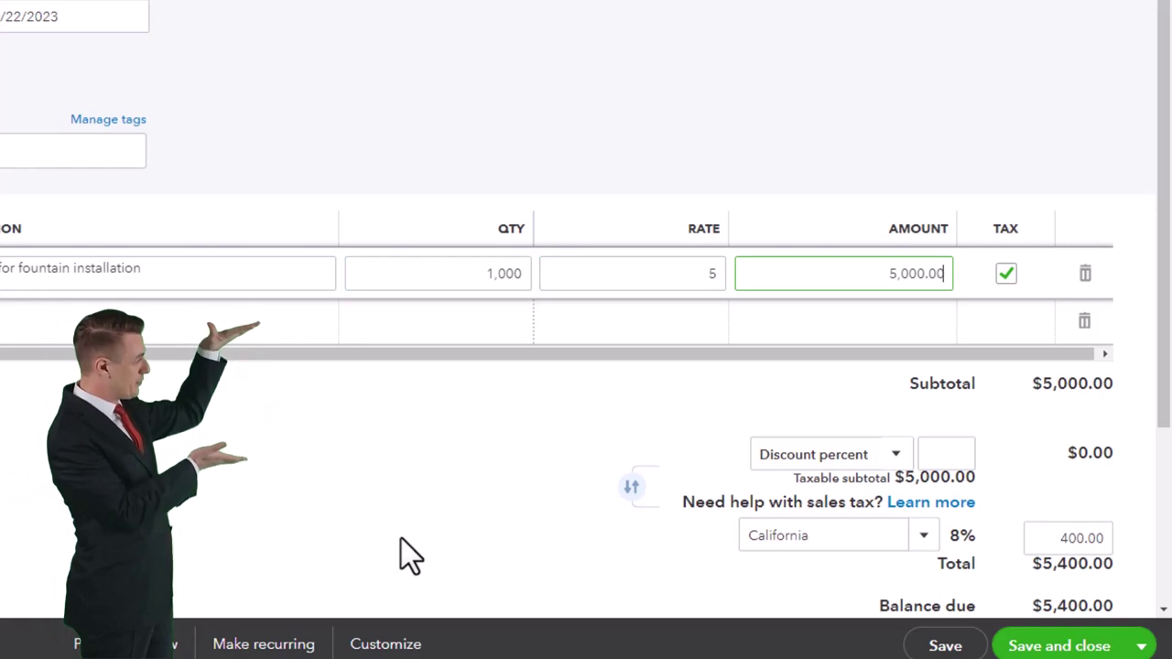
{"action": "scroll", "coordinate": [407, 554], "scroll_direction": "down", "scroll_amount": 1}
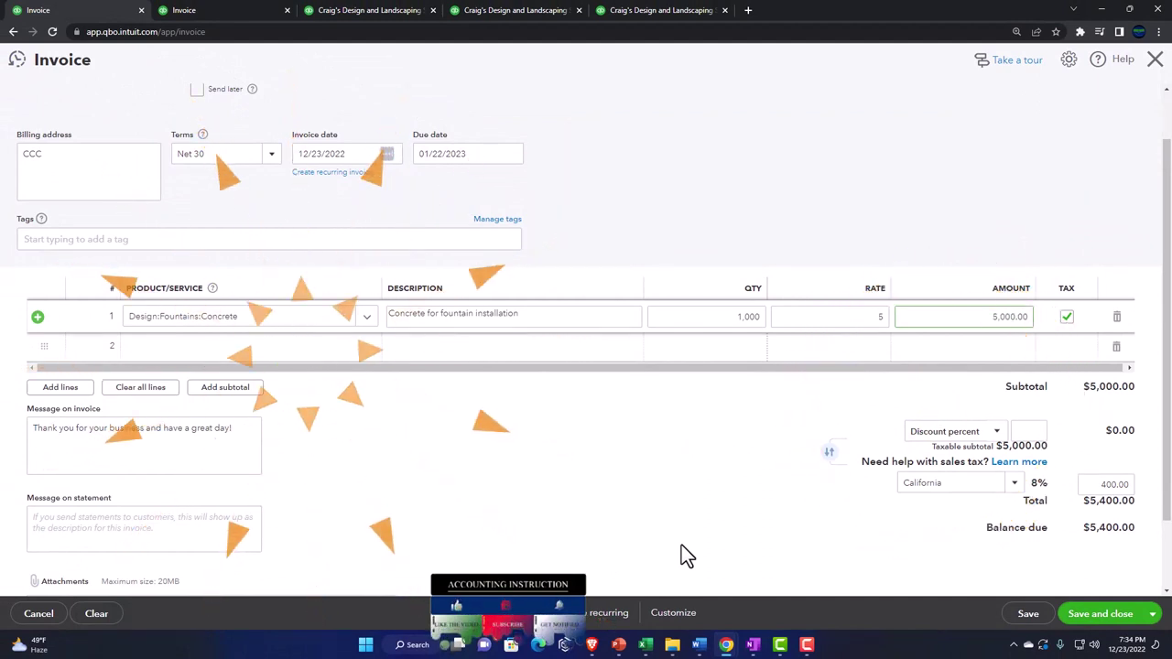
{"action": "left_click", "coordinate": [1116, 620]}
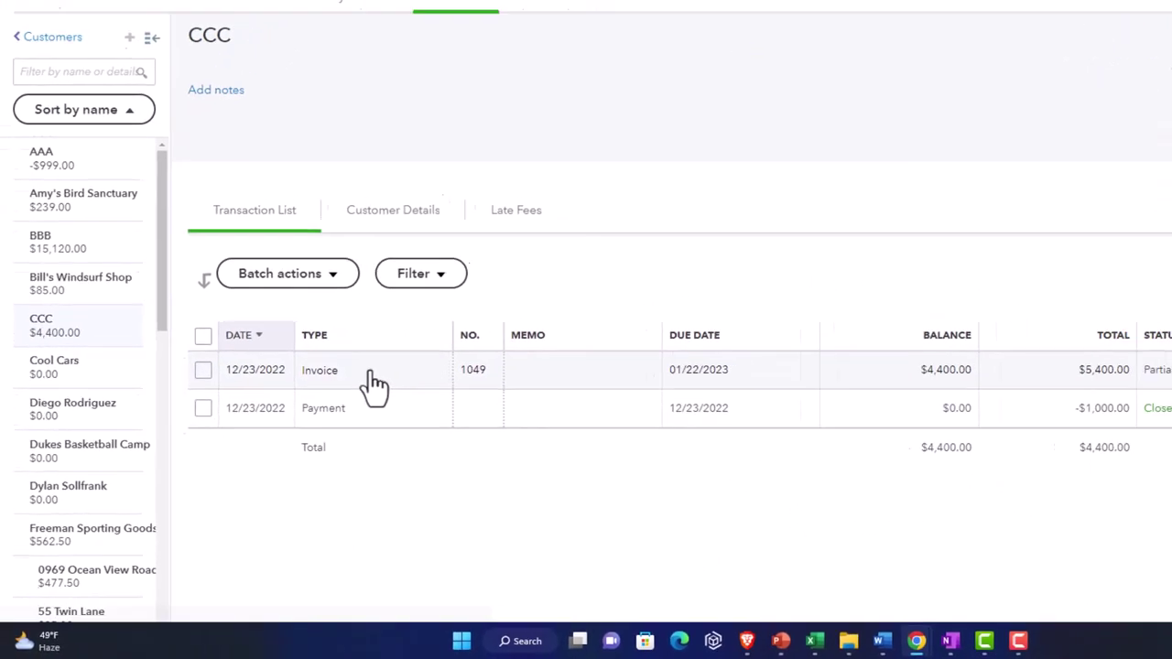
Step: Open CCC's new invoice from the transaction list, review the applied payment and balance due, and close it
{"action": "left_click", "coordinate": [374, 384]}
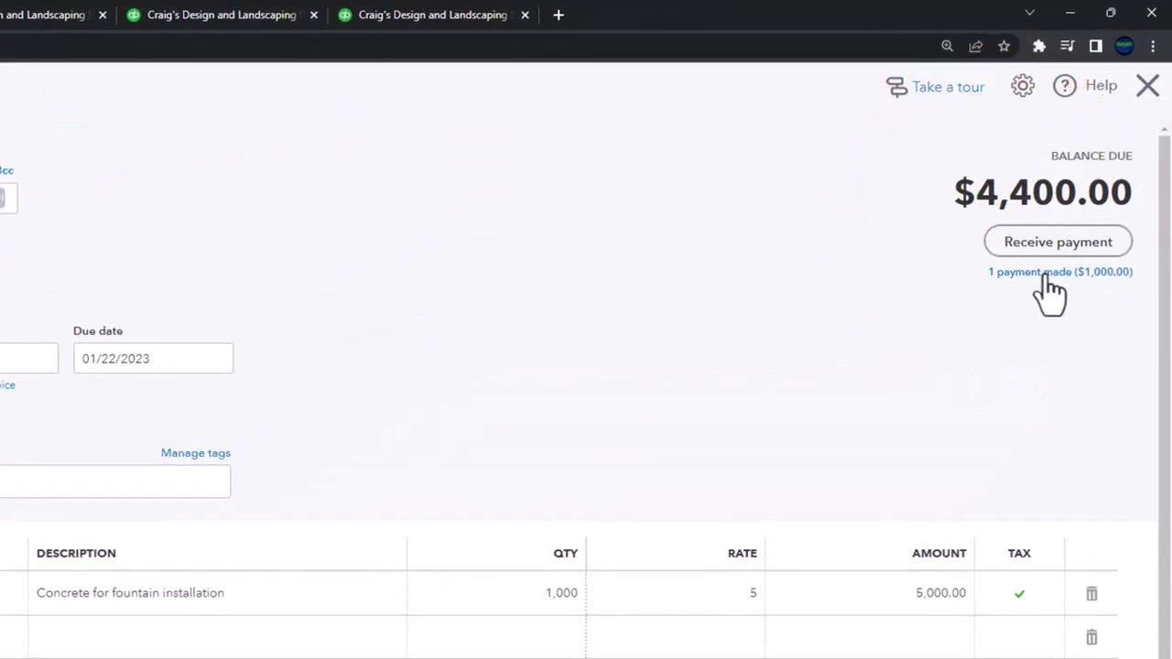
{"action": "scroll", "coordinate": [652, 403], "scroll_direction": "down", "scroll_amount": 3}
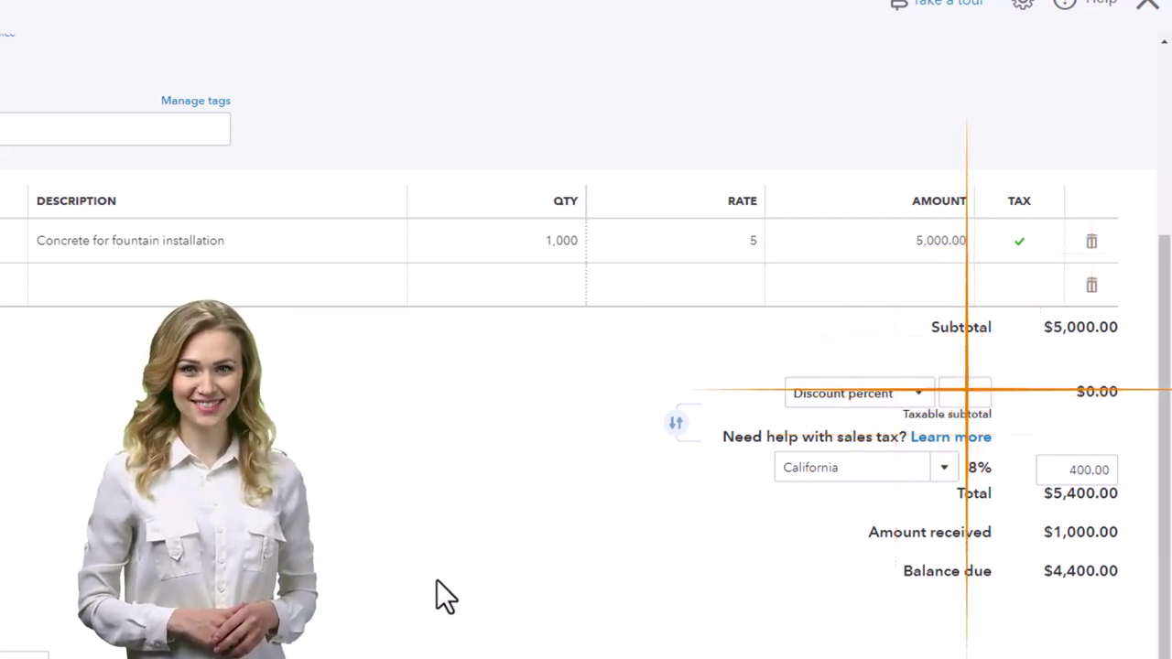
{"action": "scroll", "coordinate": [436, 579], "scroll_direction": "up", "scroll_amount": 3}
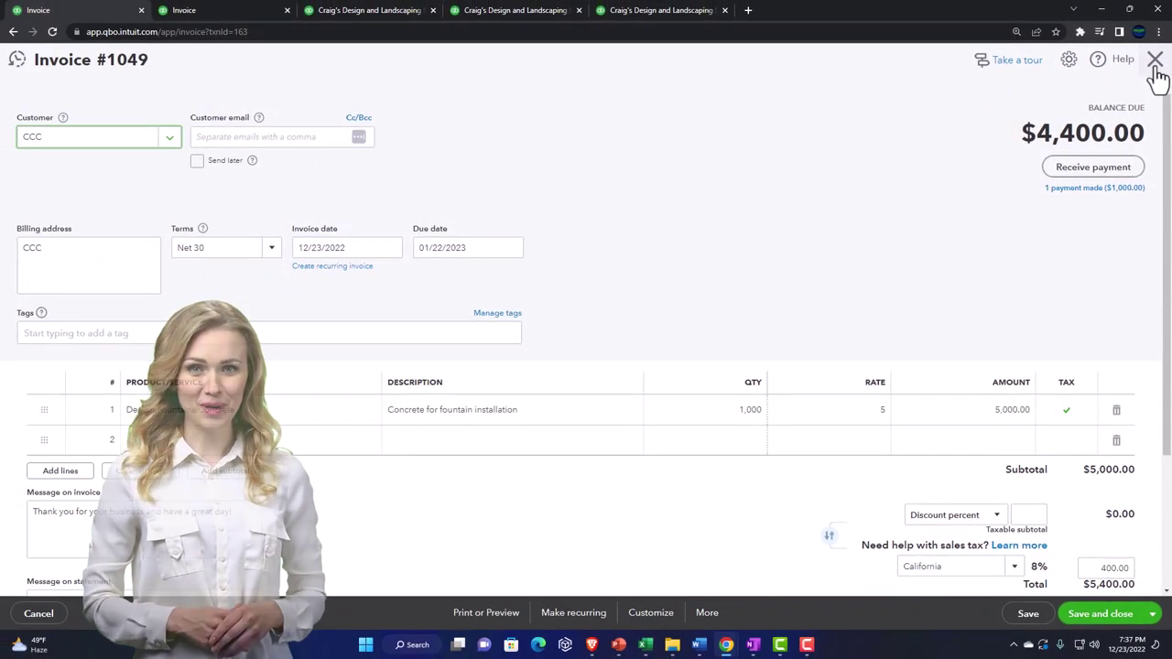
{"action": "left_click", "coordinate": [1154, 64]}
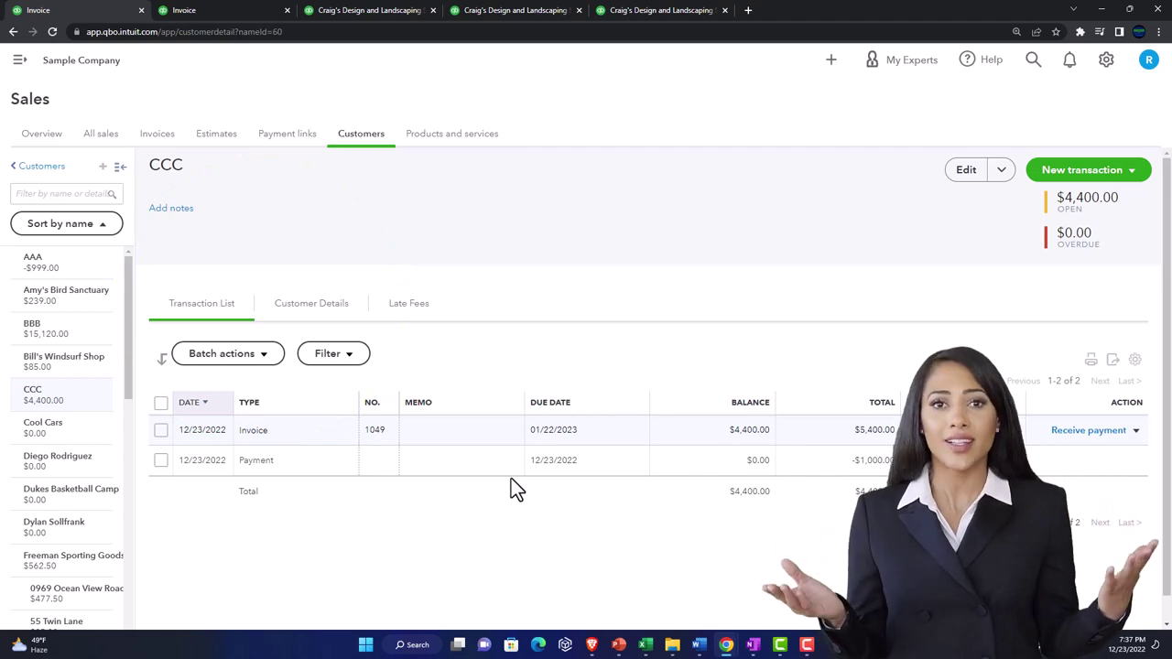
Step: Start a delayed credit and add DDD as its new customer
{"action": "left_click", "coordinate": [20, 59]}
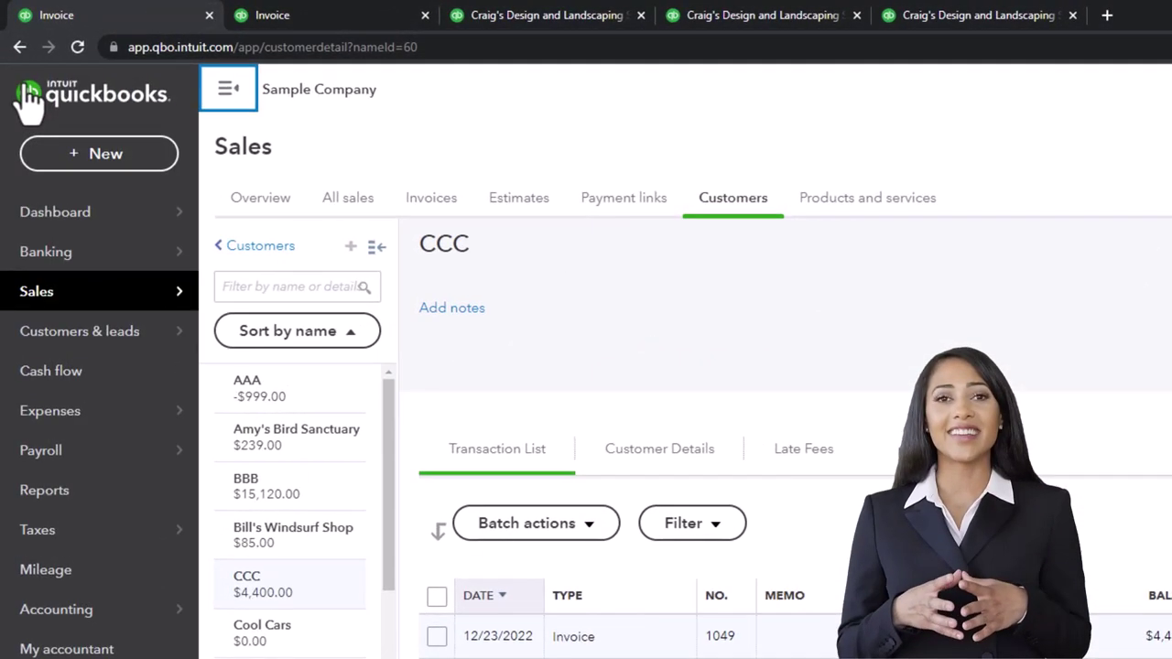
{"action": "left_click", "coordinate": [91, 154]}
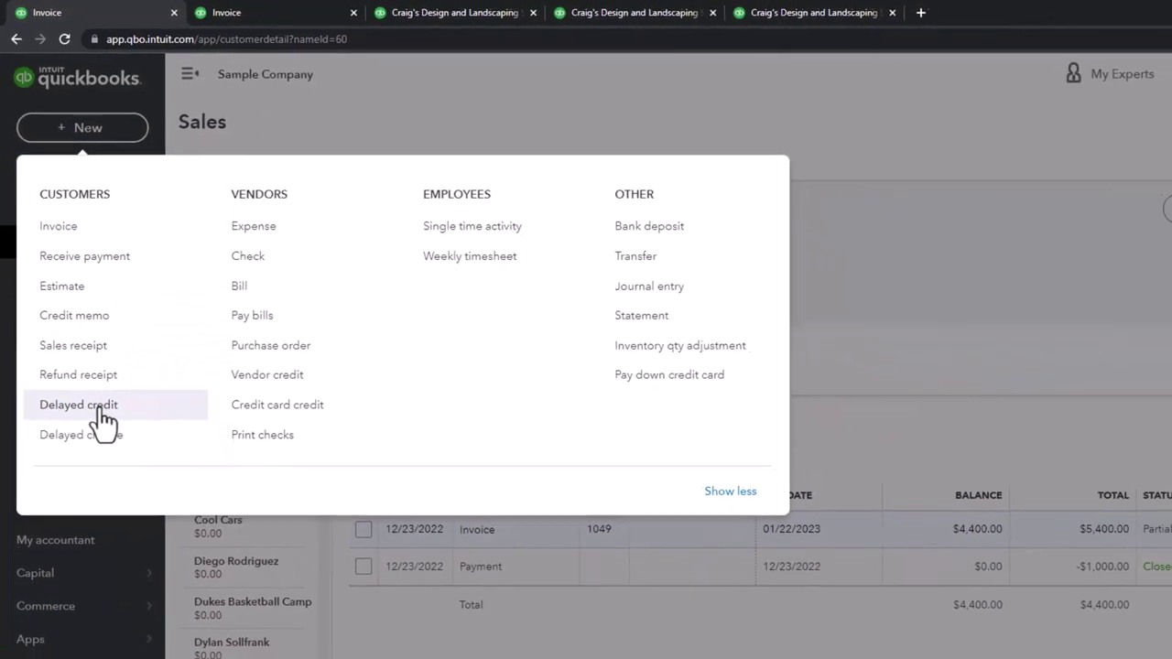
{"action": "left_click", "coordinate": [79, 405]}
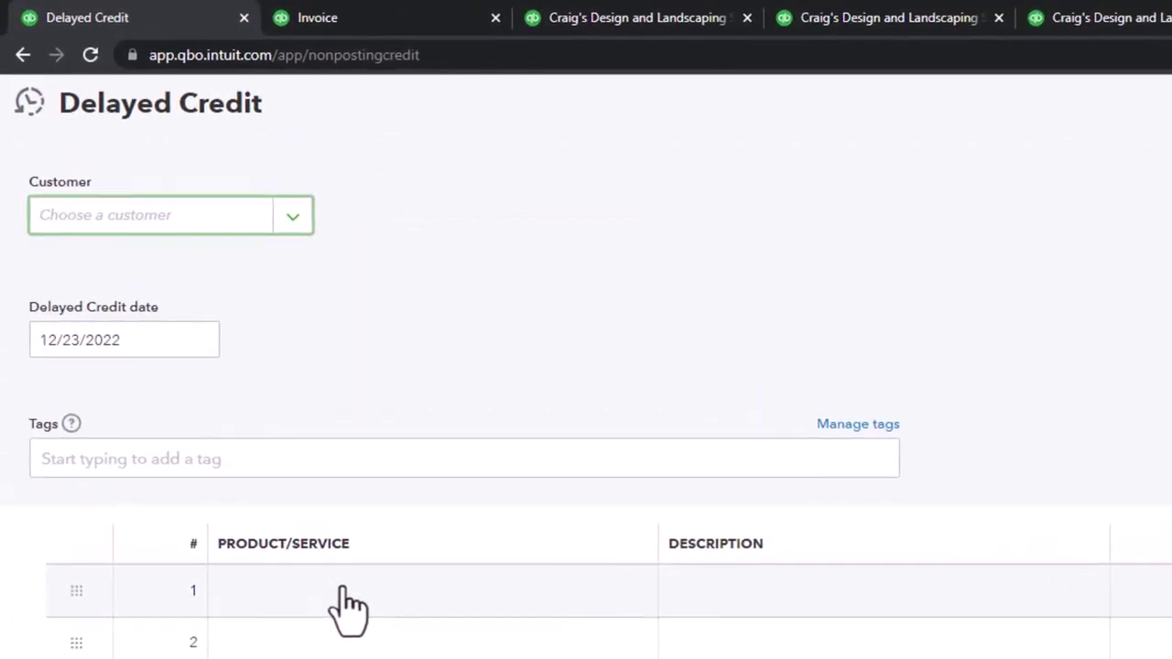
{"action": "type", "text": "DDD"}
{"action": "key", "text": "Tab"}
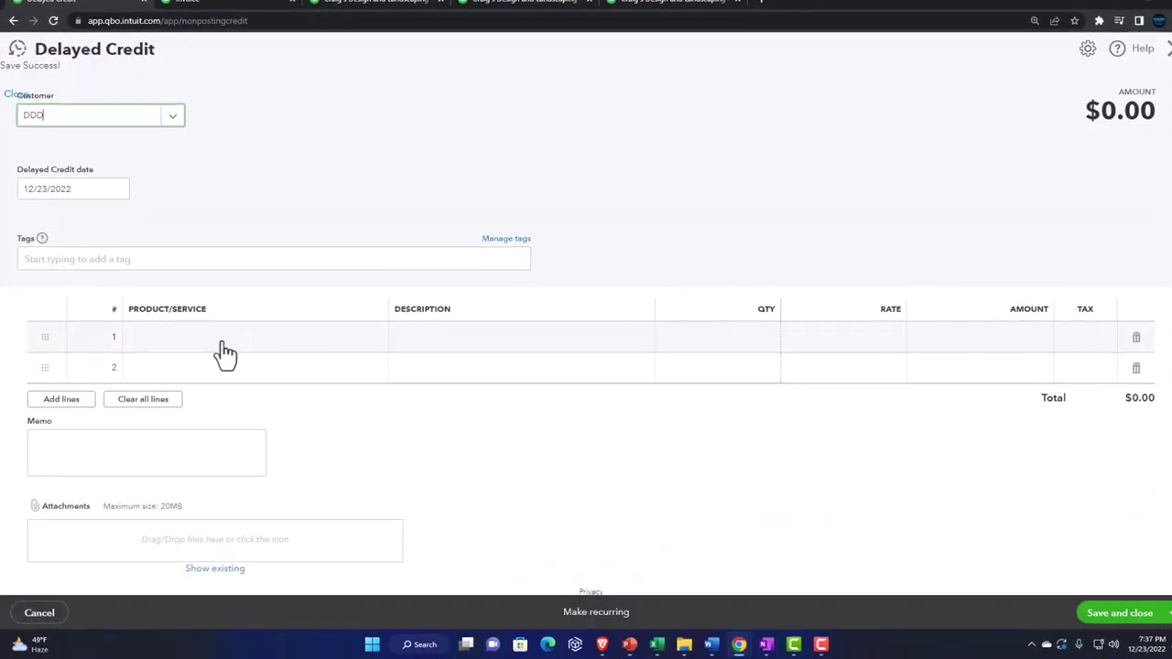
Step: Add a new service item named Discount from the first line of the delayed credit
{"action": "left_click", "coordinate": [216, 348]}
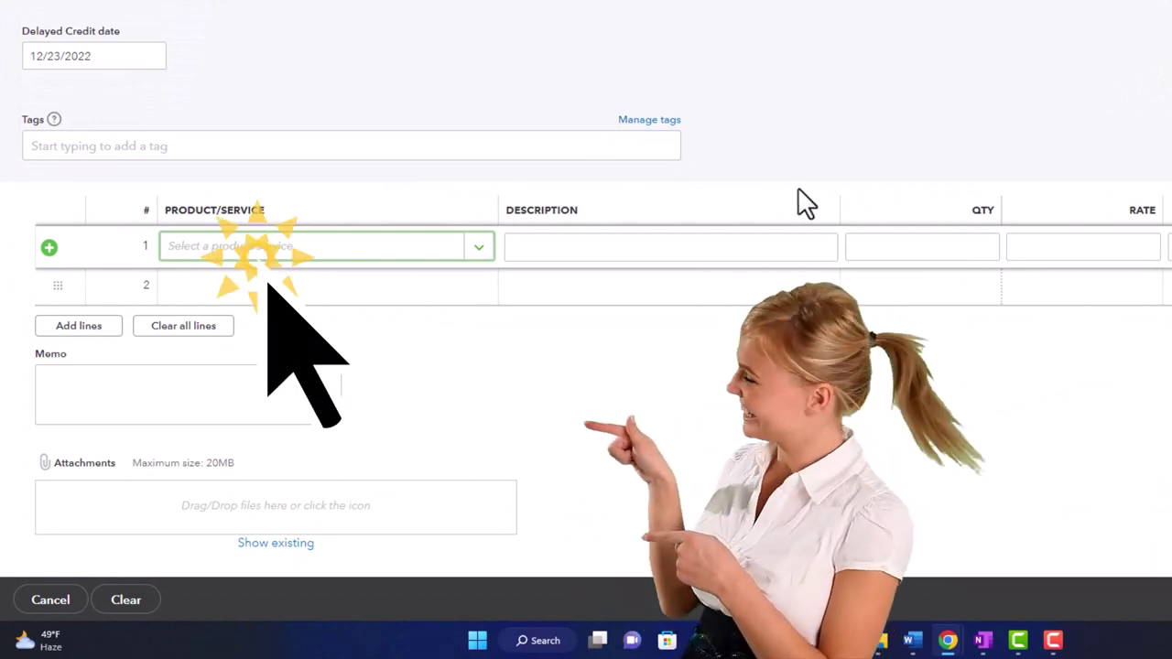
{"action": "left_click", "coordinate": [243, 255]}
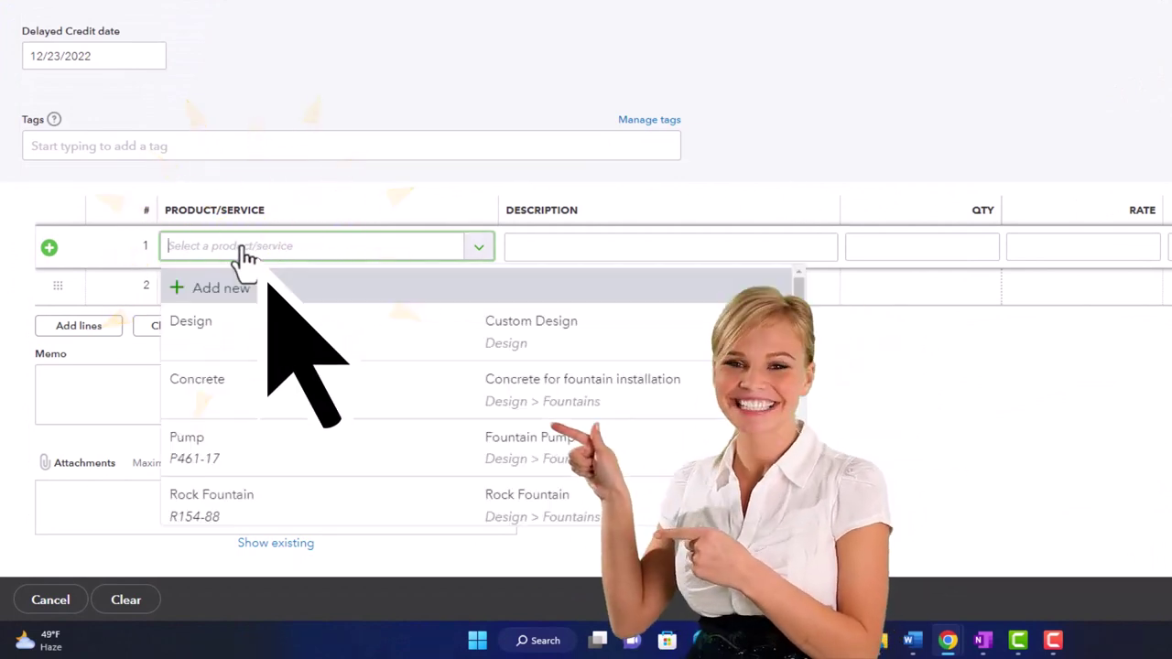
{"action": "type", "text": "Ser"}
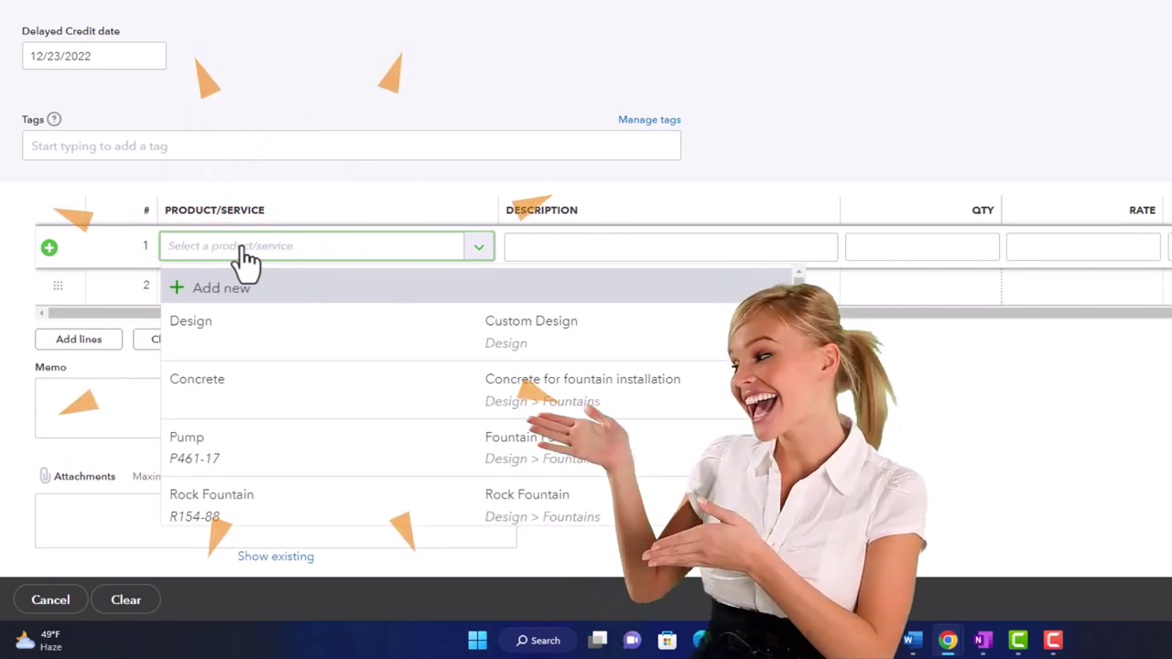
{"action": "type", "text": "Discount"}
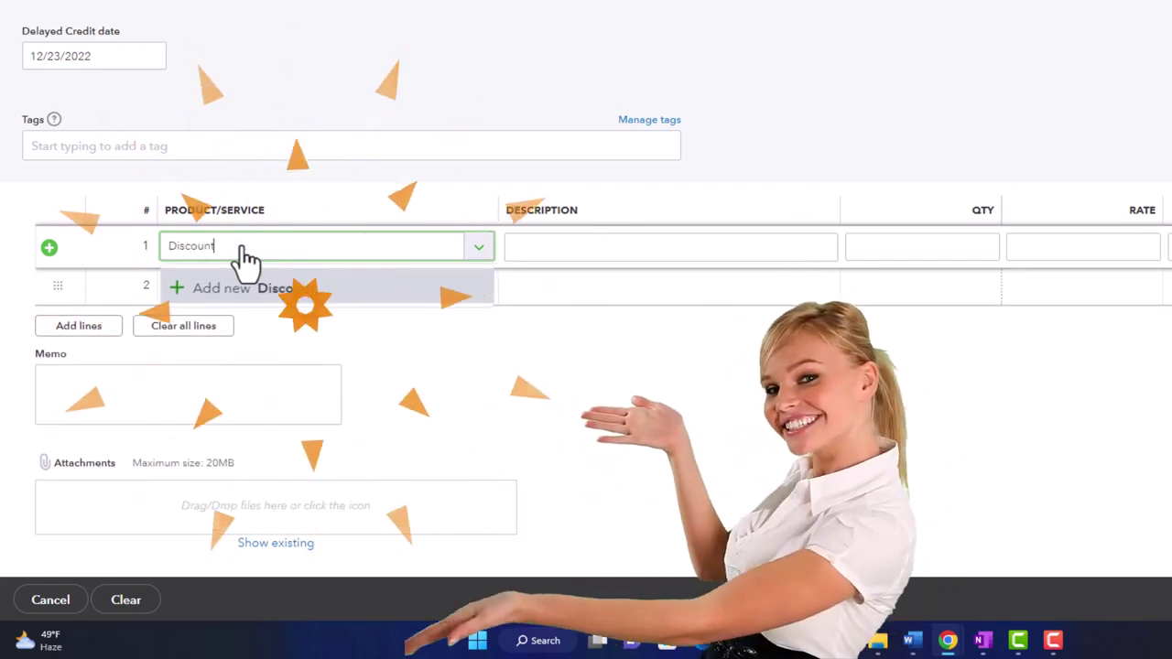
{"action": "left_click", "coordinate": [246, 286]}
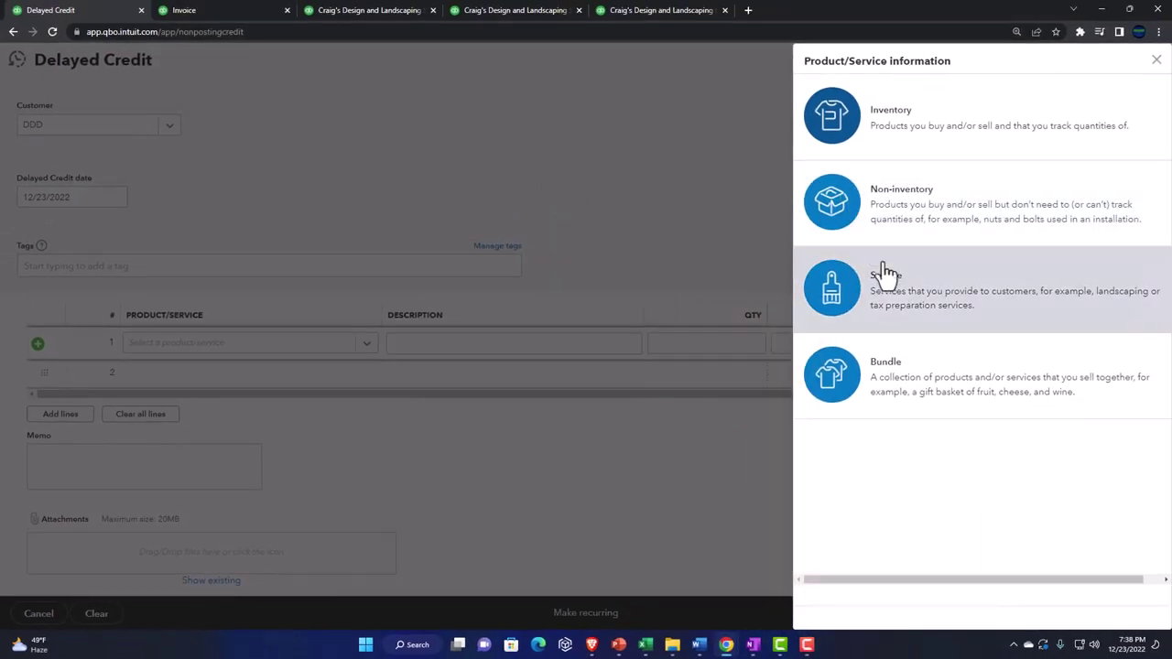
{"action": "left_click", "coordinate": [897, 301]}
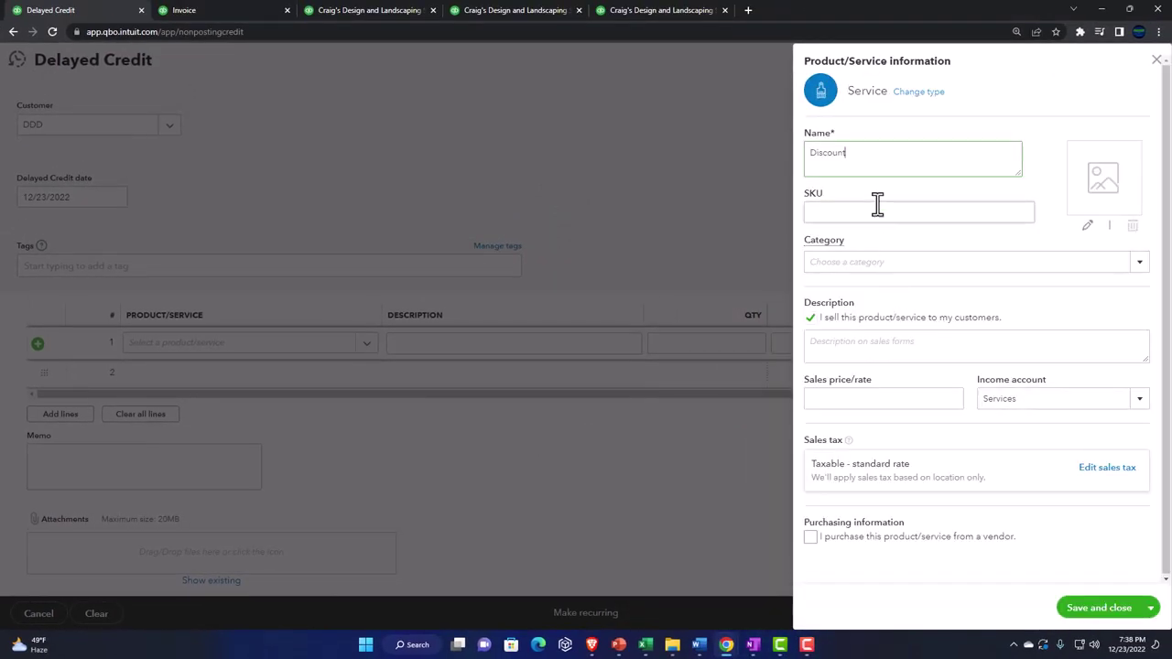
Step: Fill in the Discount item with the sales description Discount and a sales price of 1000, keeping Services as its income account
{"action": "left_click_drag", "start_coordinate": [861, 160], "coordinate": [772, 157]}
{"action": "key", "text": "ctrl+c"}
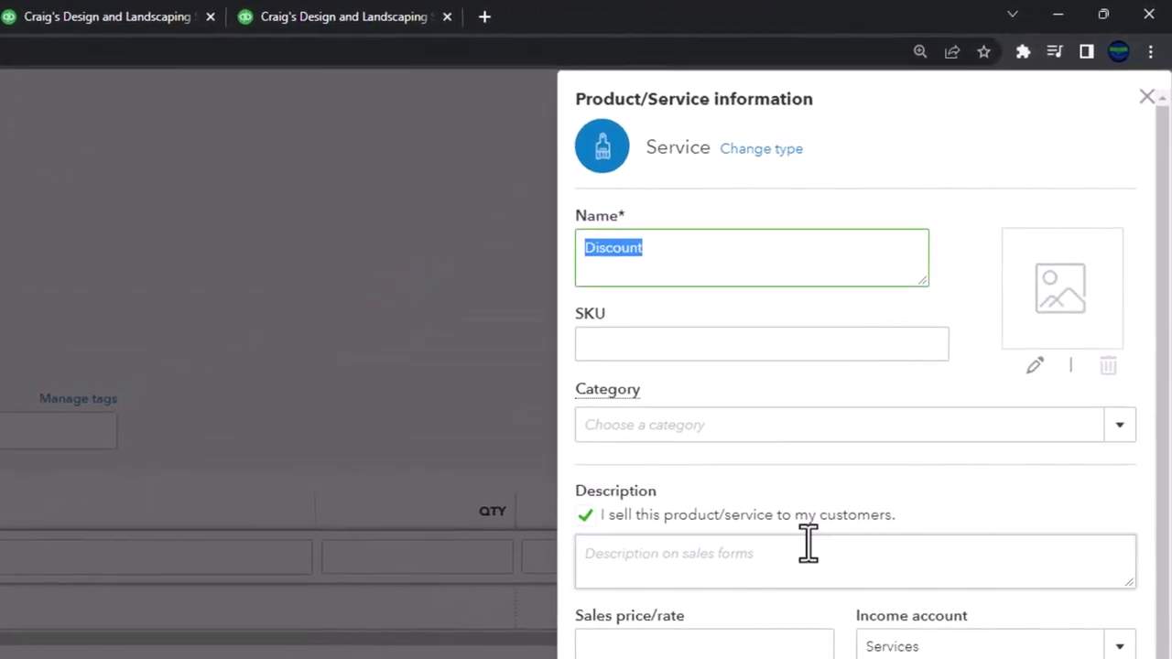
{"action": "left_click", "coordinate": [678, 570]}
{"action": "key", "text": "ctrl+v"}
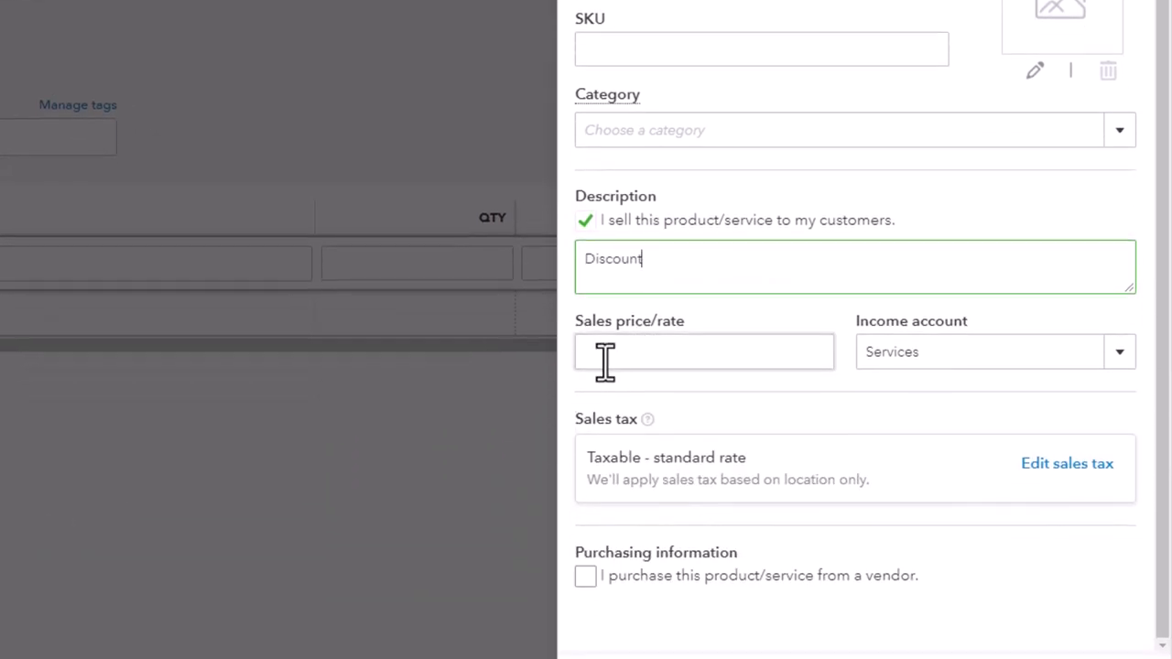
{"action": "left_click", "coordinate": [766, 359]}
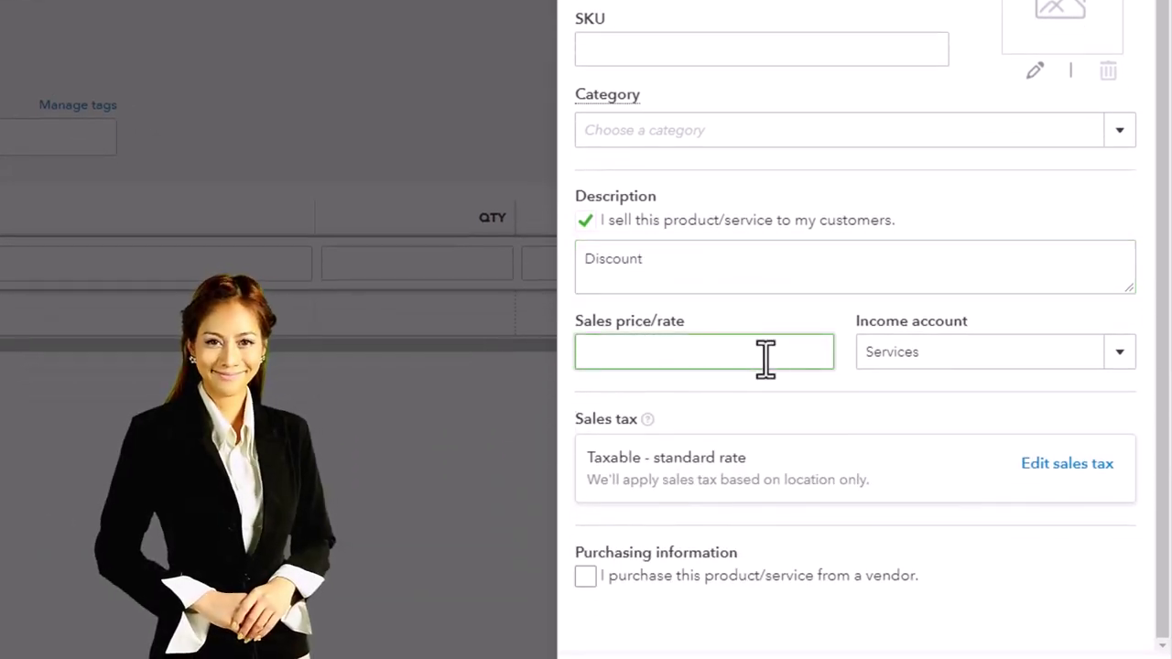
{"action": "type", "text": "1000"}
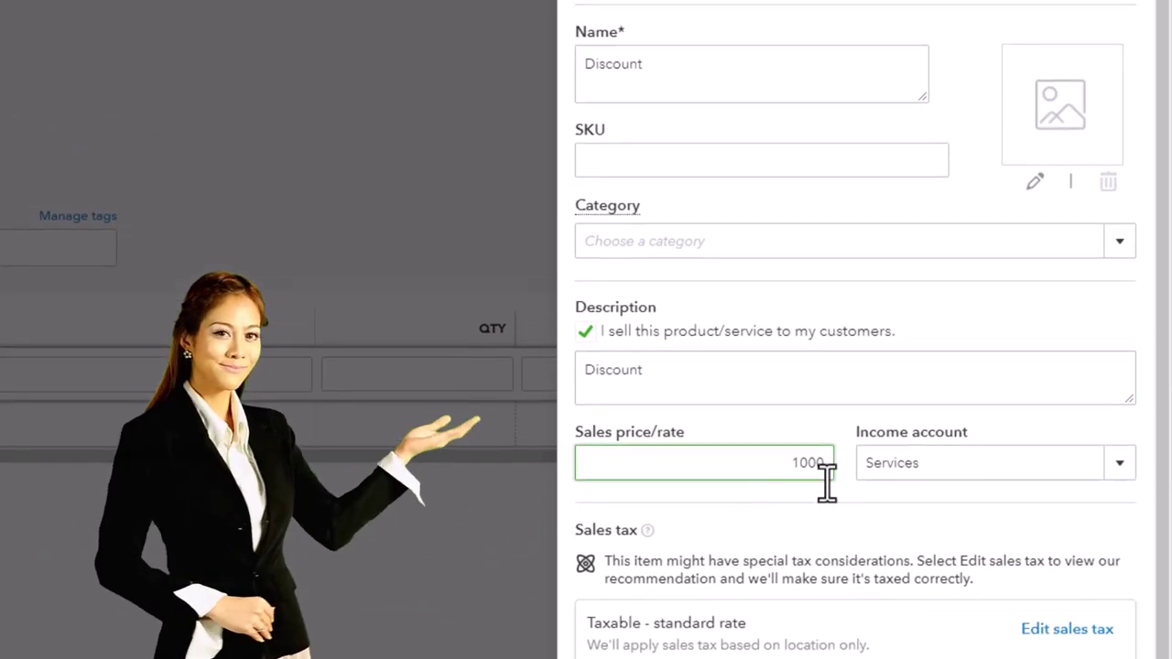
{"action": "left_click", "coordinate": [1120, 475]}
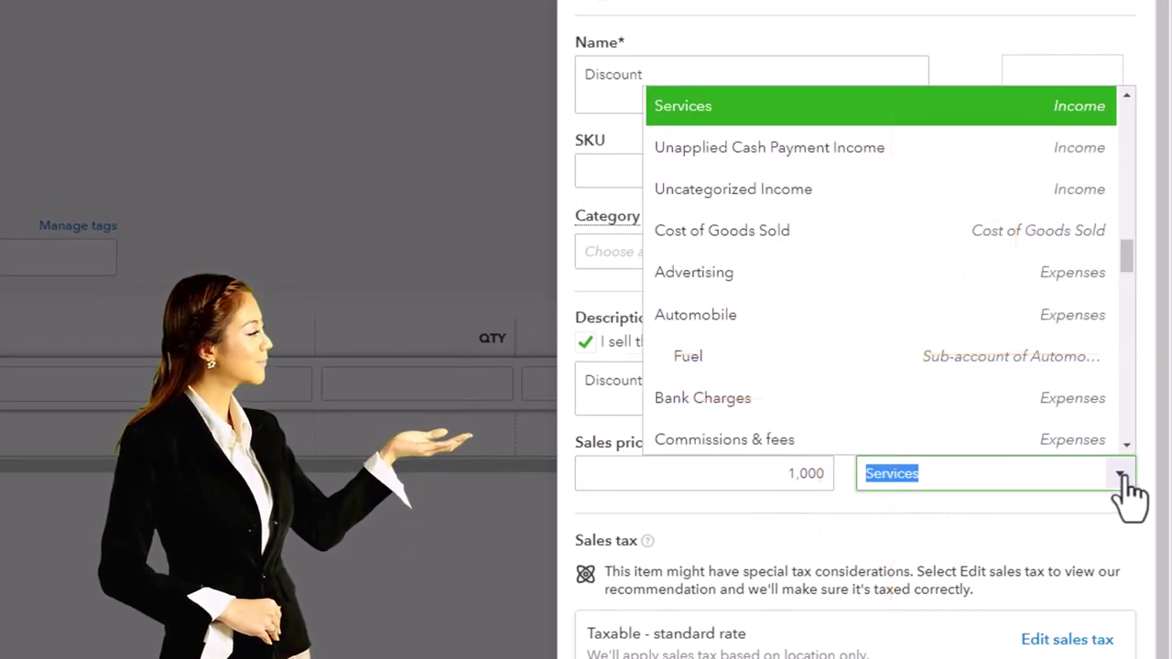
{"action": "left_click", "coordinate": [1120, 475]}
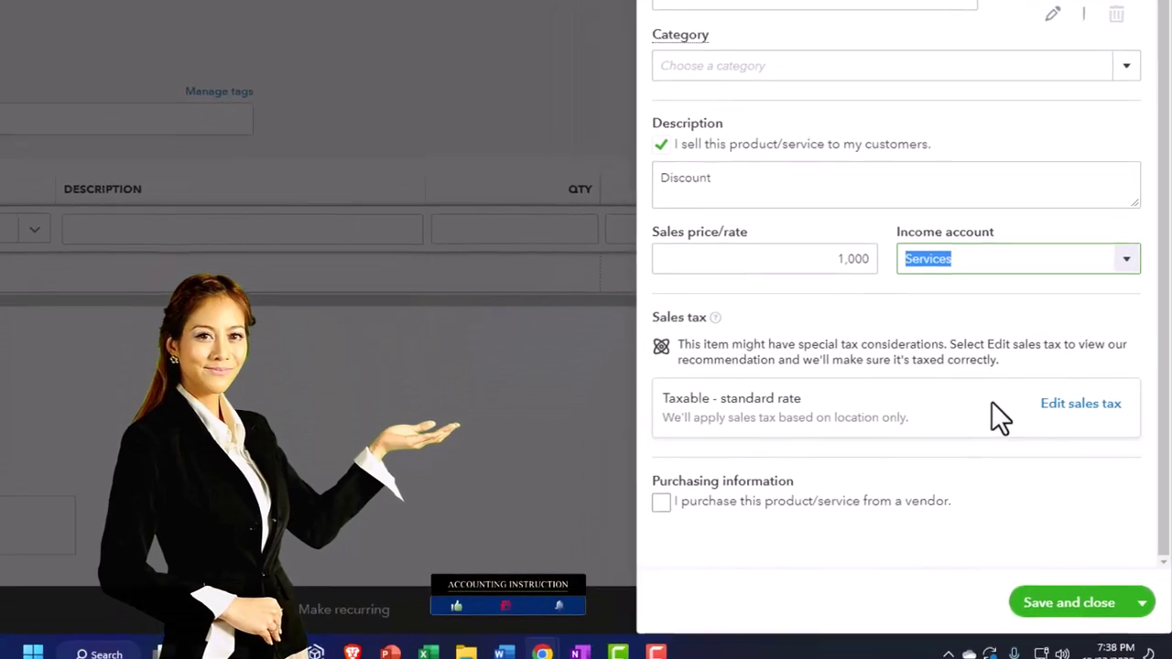
Step: Set the Discount item's sales tax to Nontaxable and save the item
{"action": "left_click", "coordinate": [1061, 404]}
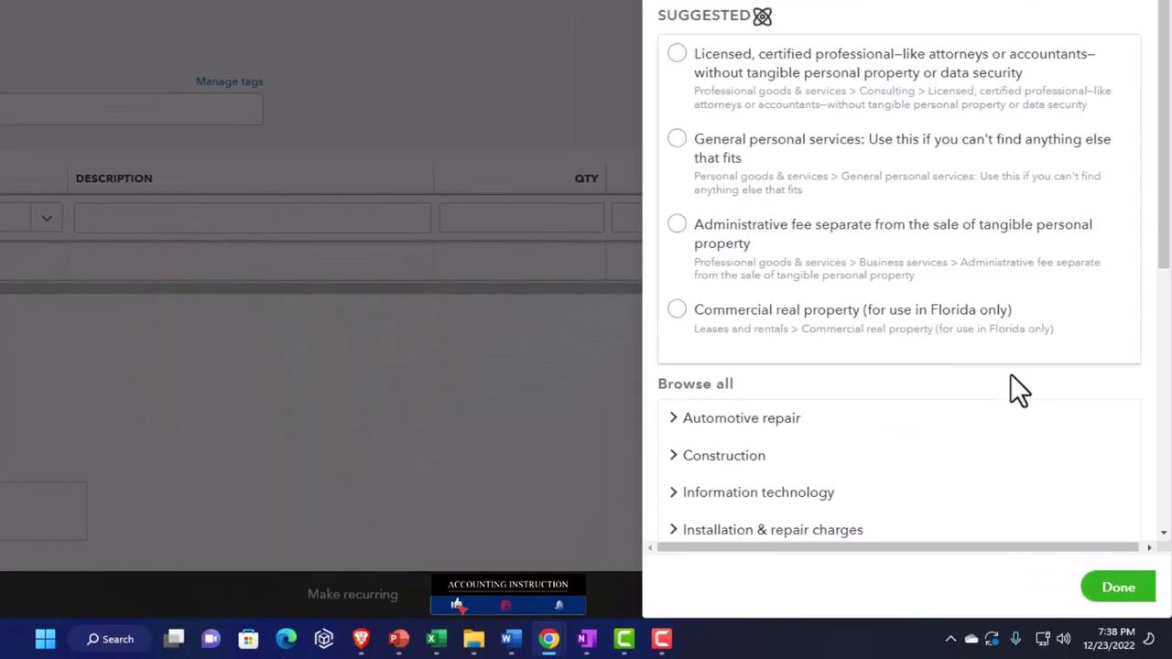
{"action": "scroll", "coordinate": [827, 265], "scroll_direction": "down", "scroll_amount": 7}
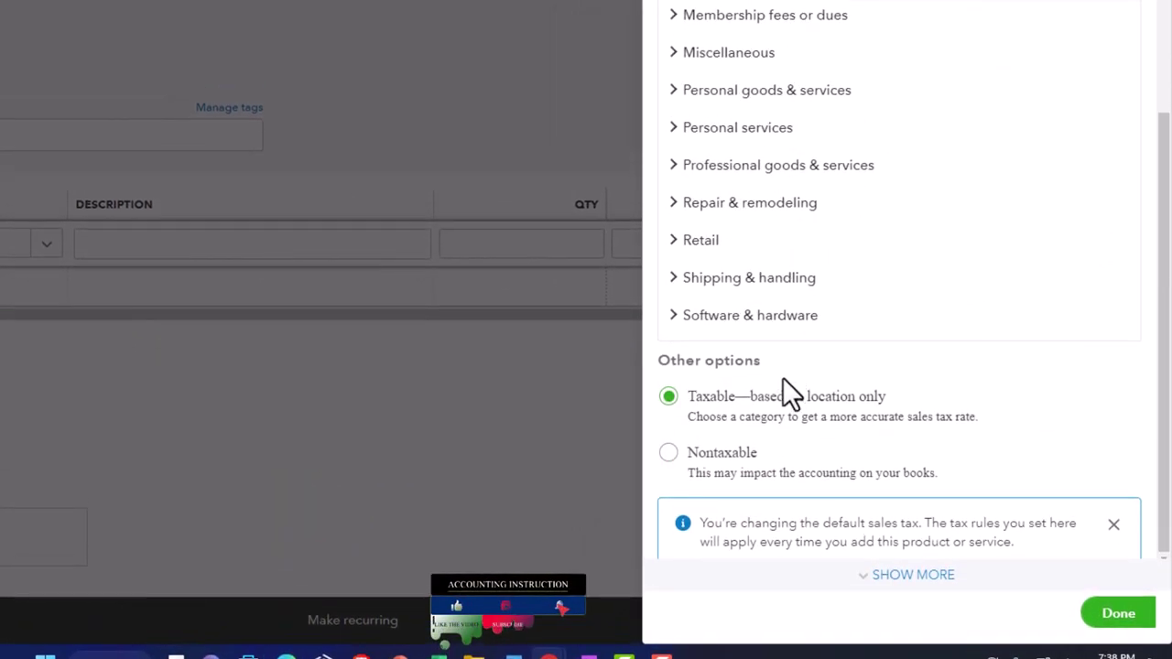
{"action": "left_click", "coordinate": [1130, 629]}
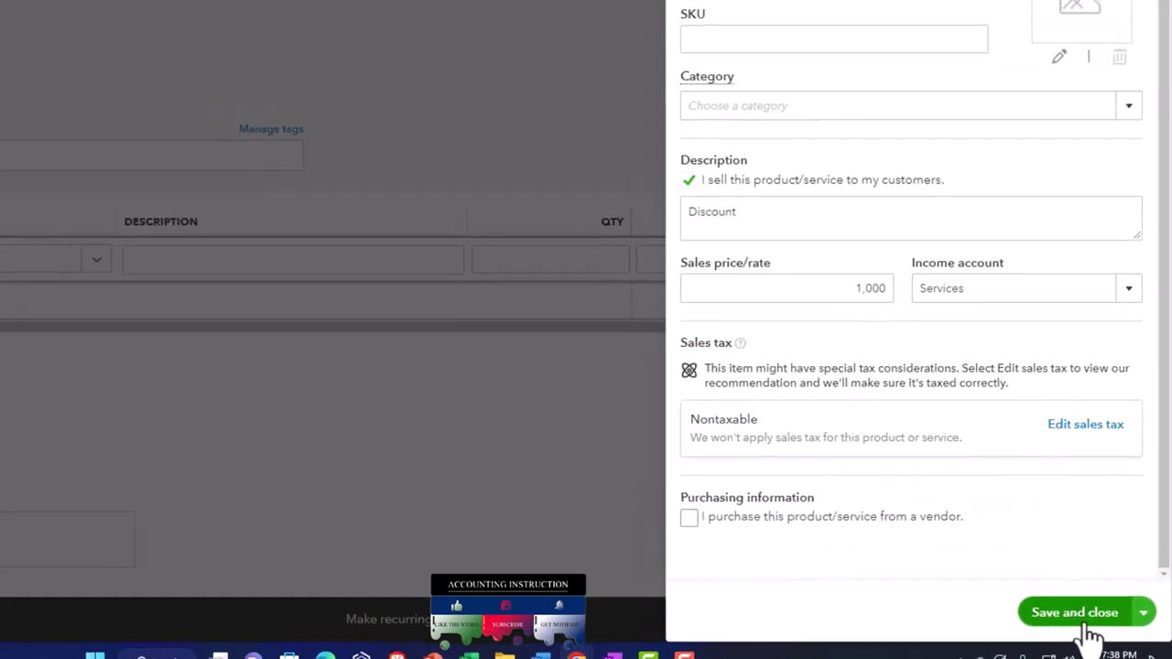
{"action": "left_click", "coordinate": [1080, 614]}
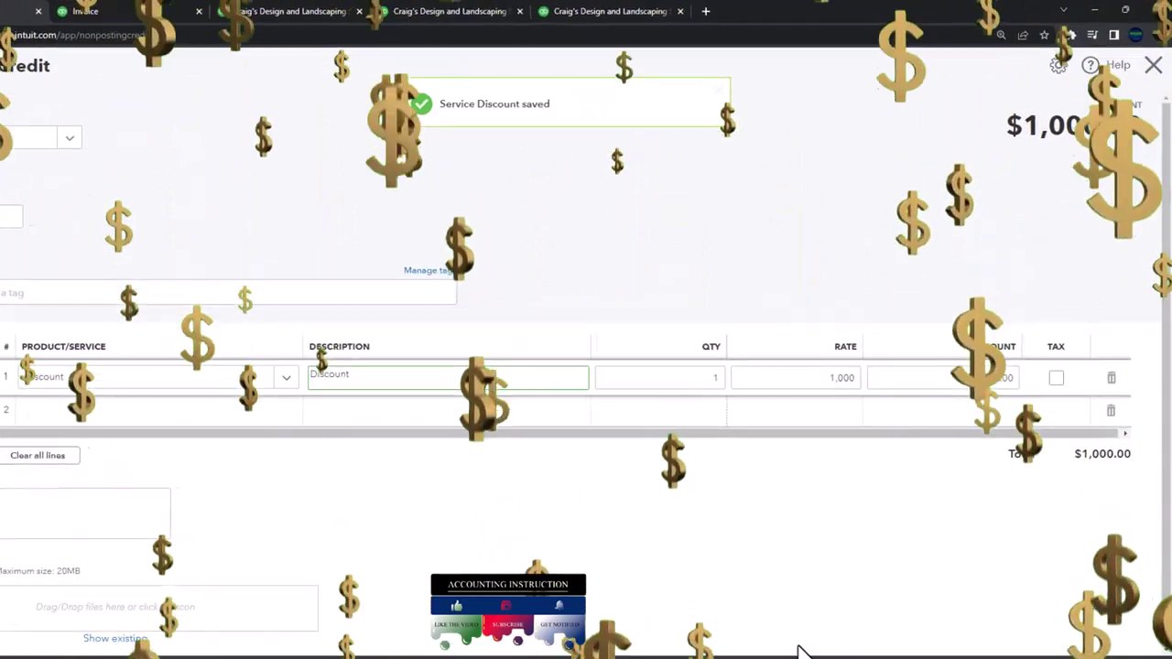
Step: Save and close the delayed credit with its default quantity and rate, and open customer DDD's transaction list
{"action": "key", "text": "Tab"}
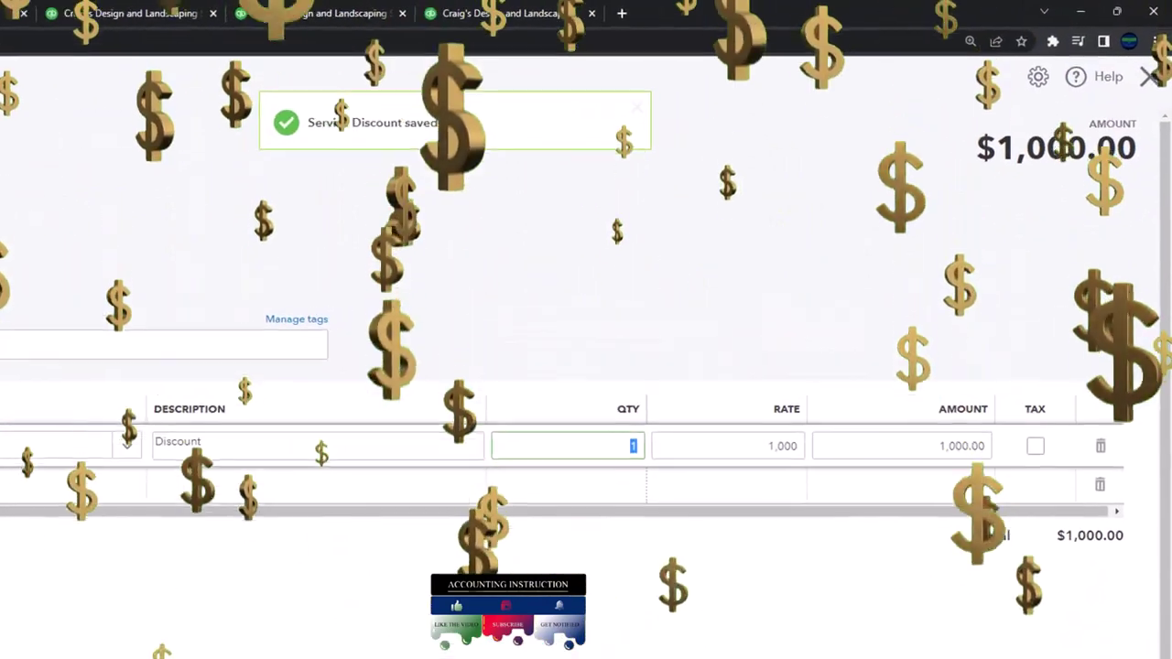
{"action": "key", "text": "Tab"}
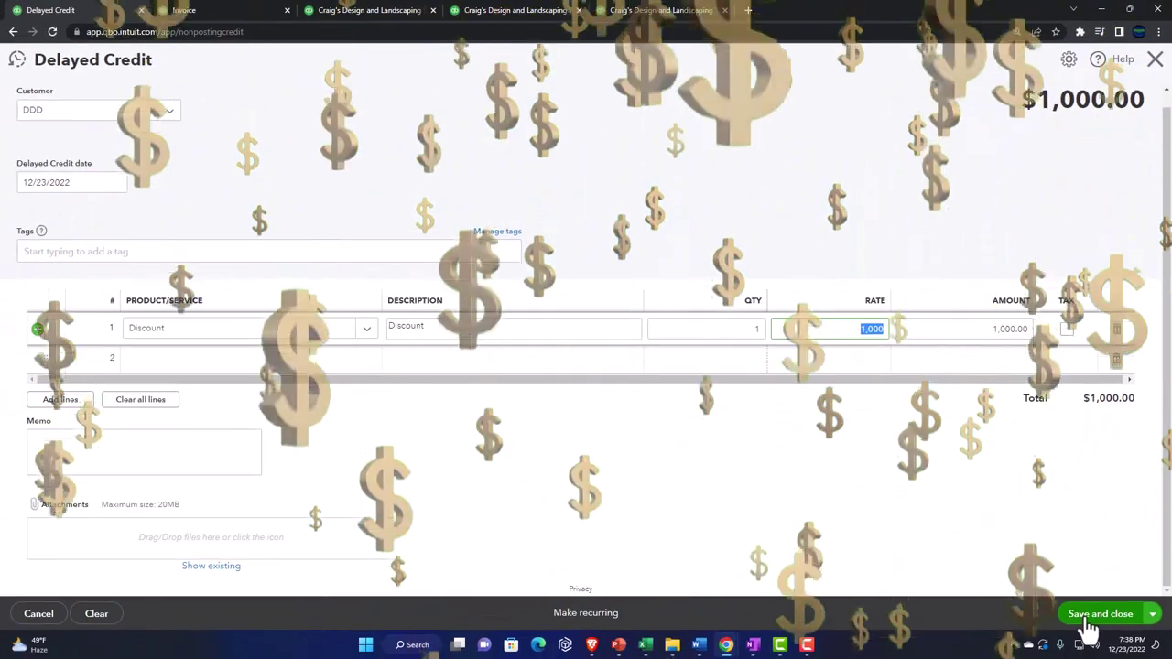
{"action": "left_click", "coordinate": [1089, 615]}
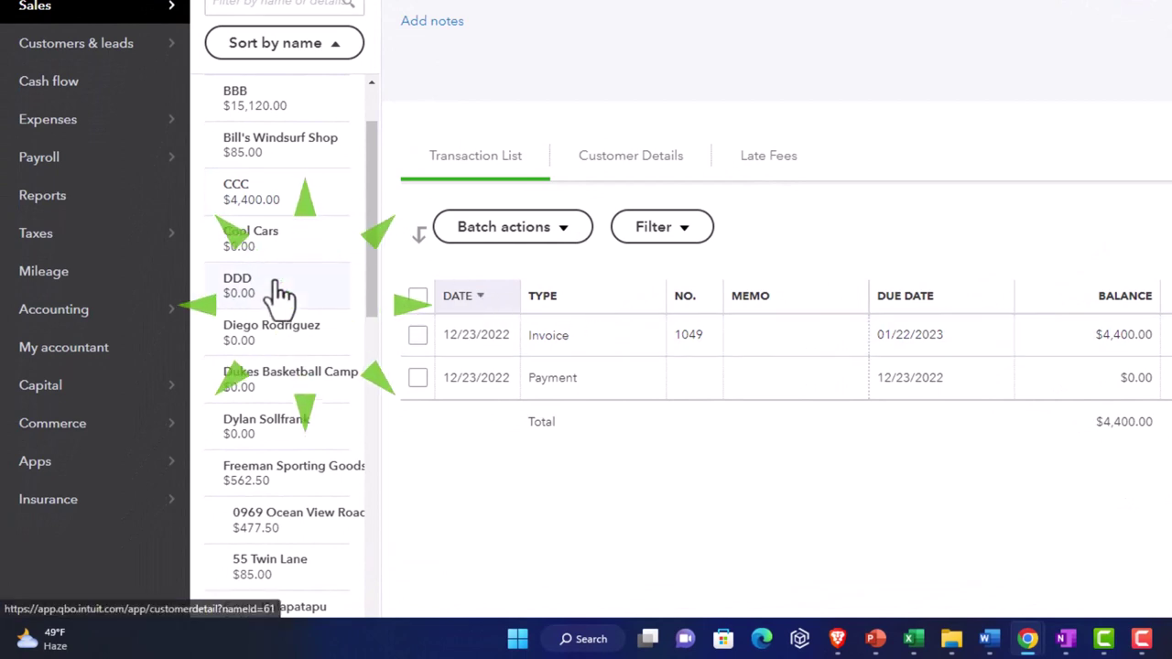
{"action": "scroll", "coordinate": [279, 293], "scroll_direction": "down", "scroll_amount": 1}
{"action": "left_click", "coordinate": [279, 293]}
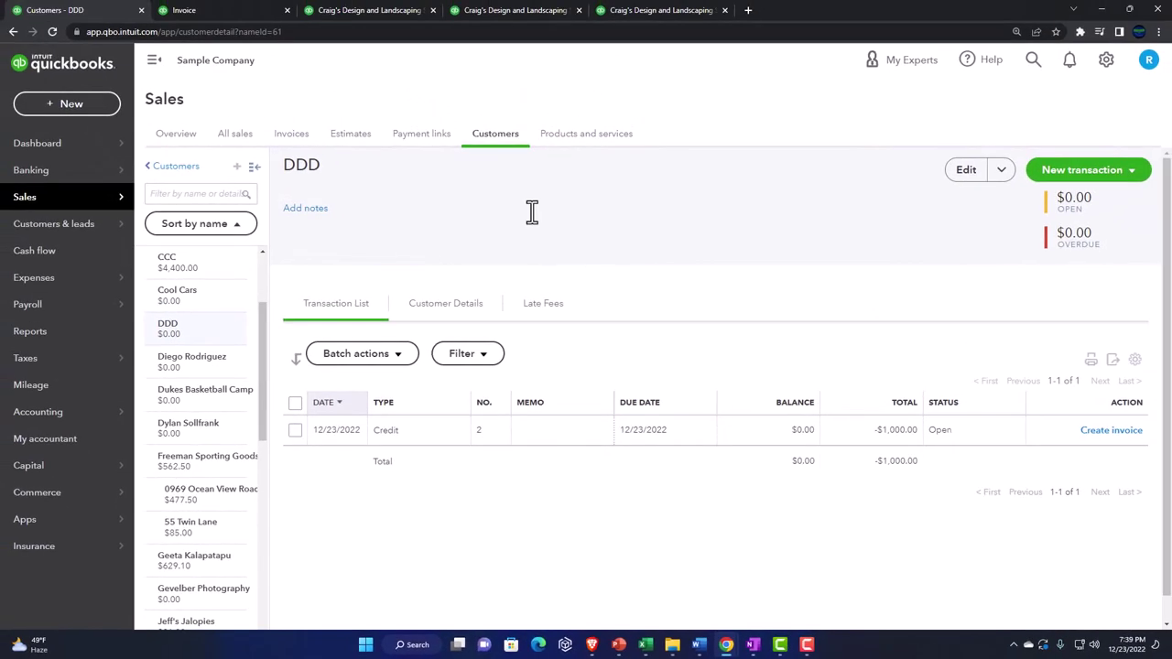
Step: Rerun the balance sheet and examine the Accounts Receivable transaction detail for any entry from DDD's delayed credit
{"action": "left_click", "coordinate": [239, 8]}
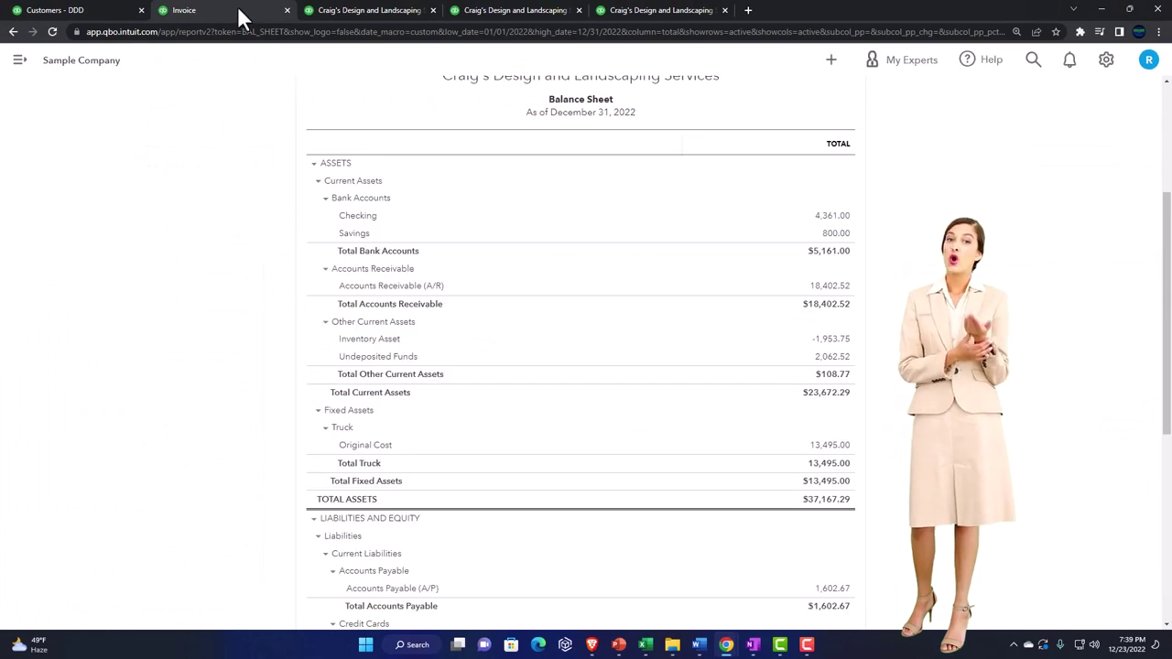
{"action": "scroll", "coordinate": [561, 256], "scroll_direction": "up", "scroll_amount": 3}
{"action": "left_click", "coordinate": [616, 207]}
{"action": "scroll", "coordinate": [217, 372], "scroll_direction": "down", "scroll_amount": 2}
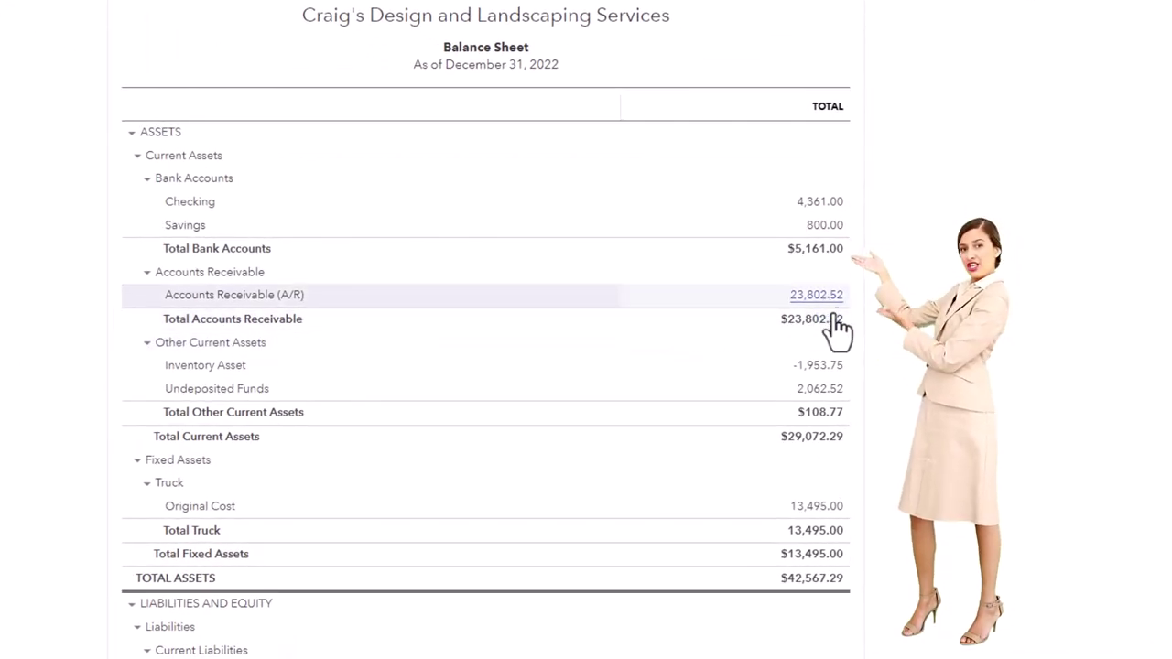
{"action": "left_click", "coordinate": [835, 319]}
{"action": "scroll", "coordinate": [843, 339], "scroll_direction": "down", "scroll_amount": 2}
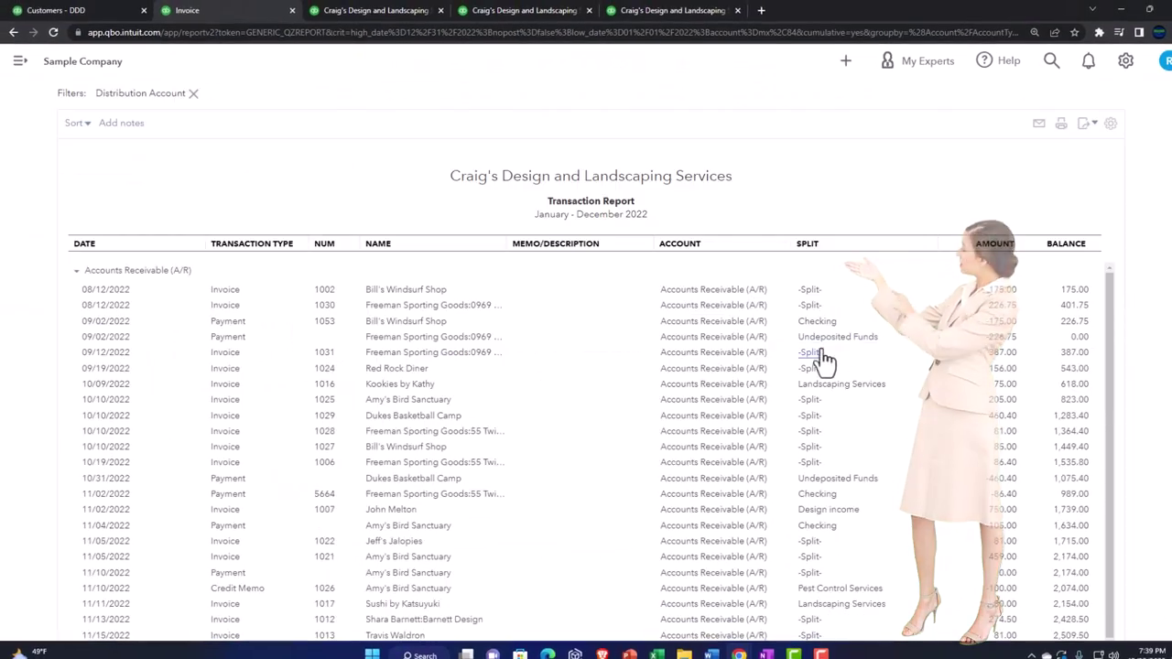
{"action": "scroll", "coordinate": [811, 371], "scroll_direction": "down", "scroll_amount": 10}
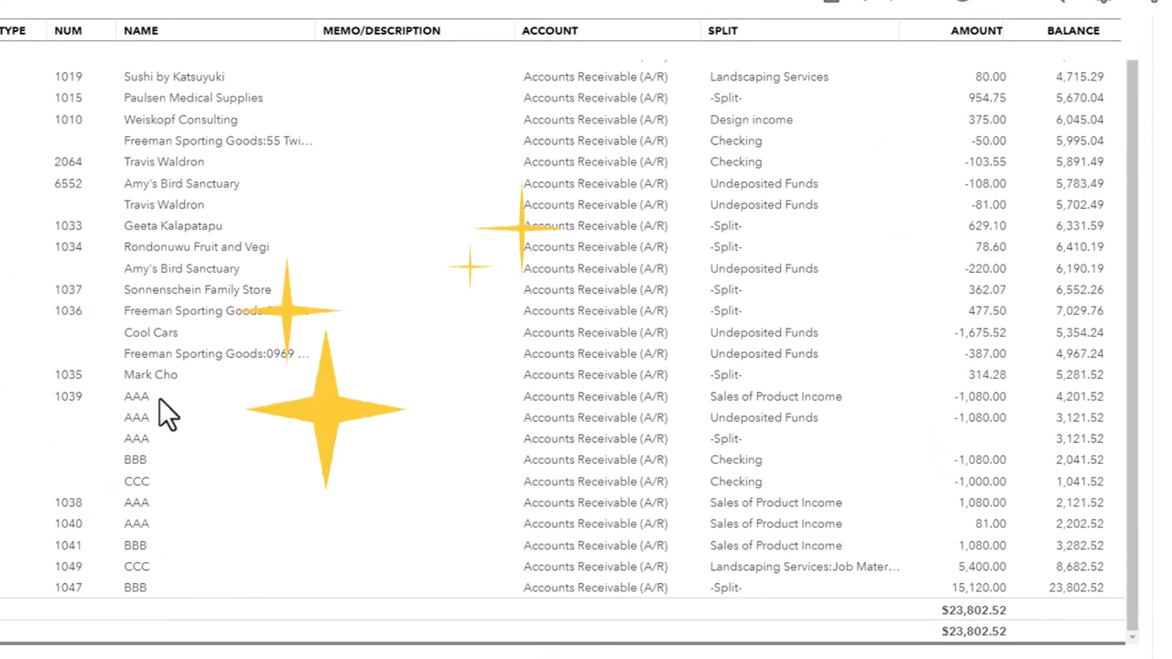
Step: Refresh the Customer Balance Detail report and look through its customers for DDD's delayed credit
{"action": "left_click", "coordinate": [495, 11]}
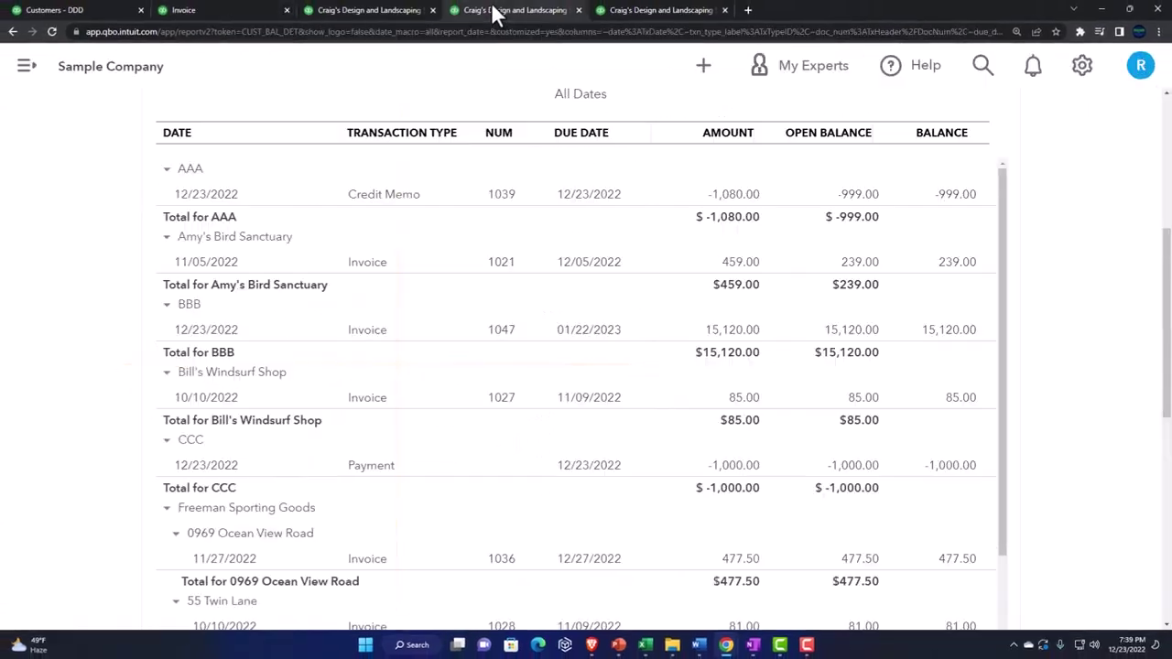
{"action": "key", "text": "ctrl+minus"}
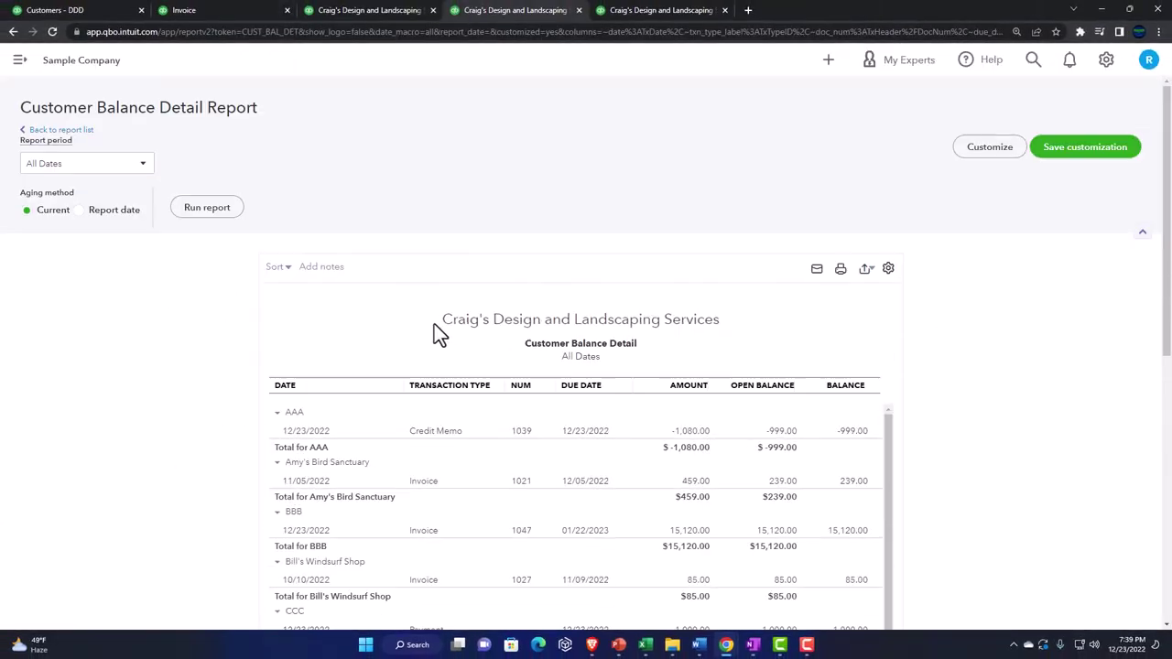
{"action": "scroll", "coordinate": [210, 405], "scroll_direction": "down", "scroll_amount": 2}
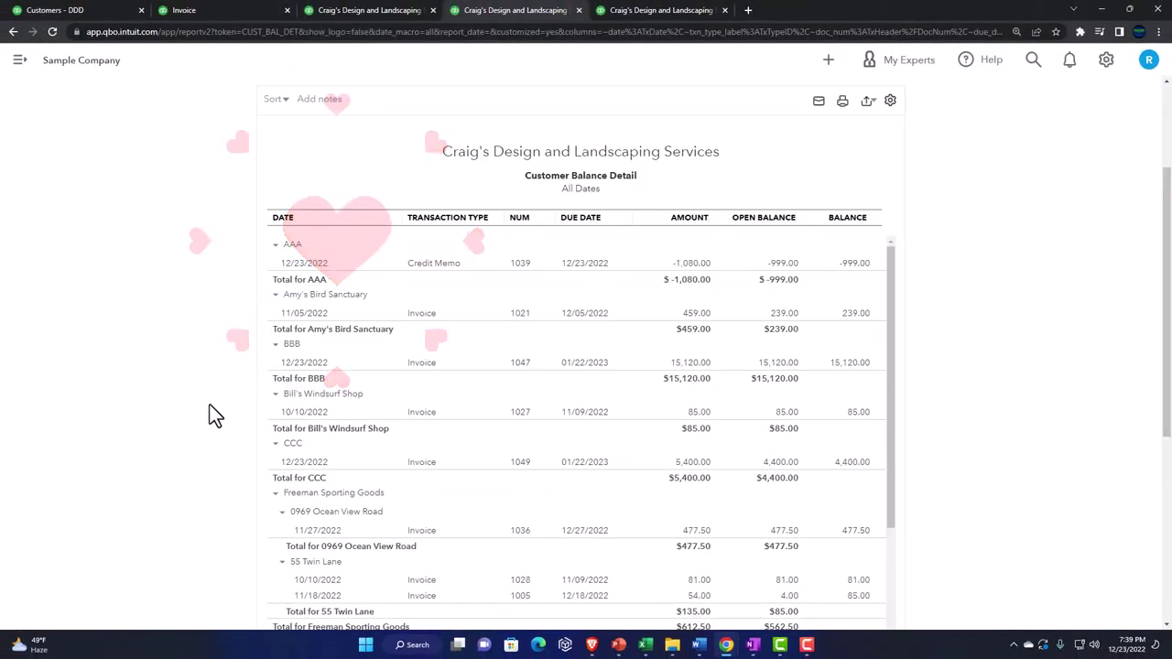
{"action": "key", "text": "ctrl+plus"}
{"action": "key", "text": "ctrl+plus"}
{"action": "scroll", "coordinate": [83, 384], "scroll_direction": "down", "scroll_amount": 1}
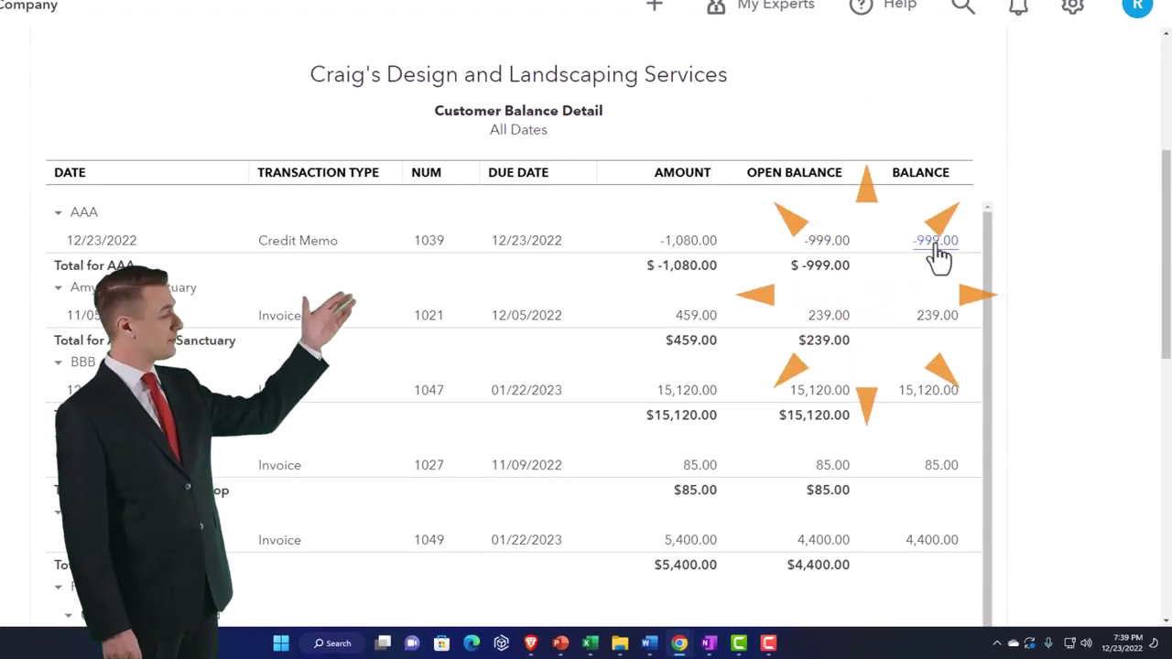
{"action": "scroll", "coordinate": [25, 400], "scroll_direction": "down", "scroll_amount": 1}
{"action": "scroll", "coordinate": [26, 400], "scroll_direction": "down", "scroll_amount": 6}
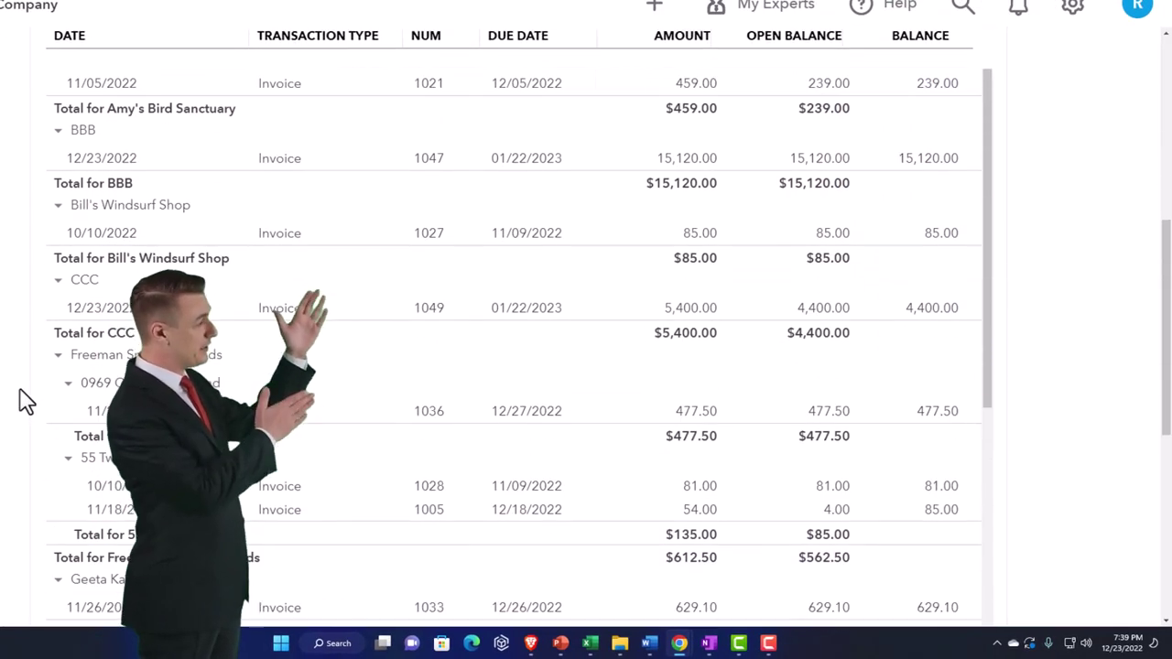
{"action": "scroll", "coordinate": [26, 400], "scroll_direction": "down", "scroll_amount": 5}
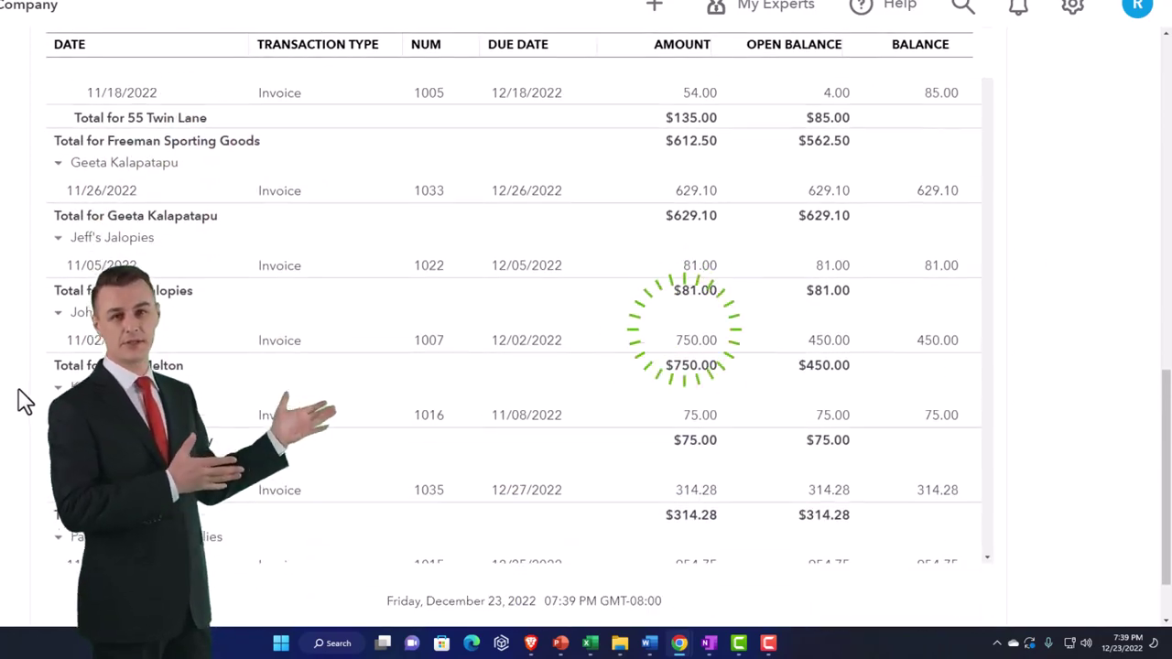
{"action": "scroll", "coordinate": [105, 322], "scroll_direction": "down", "scroll_amount": 4}
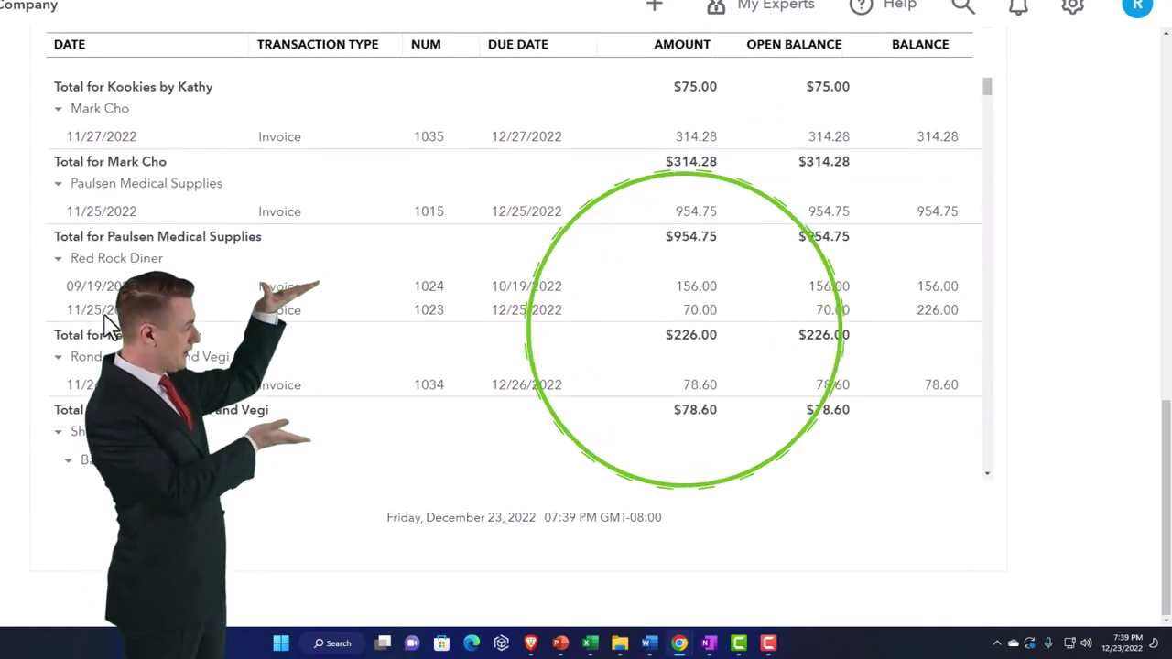
{"action": "scroll", "coordinate": [106, 323], "scroll_direction": "up", "scroll_amount": 9}
{"action": "scroll", "coordinate": [105, 322], "scroll_direction": "up", "scroll_amount": 3}
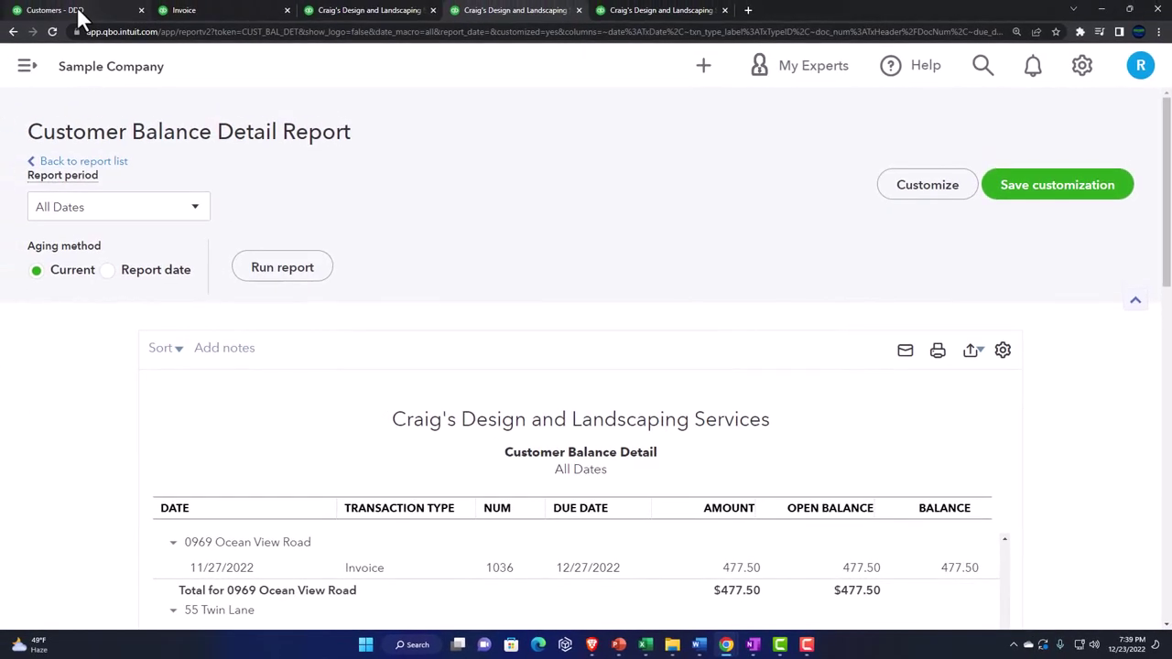
Step: Create an invoice from the open credit in DDD's transaction list and check its billable items pane
{"action": "left_click", "coordinate": [73, 5]}
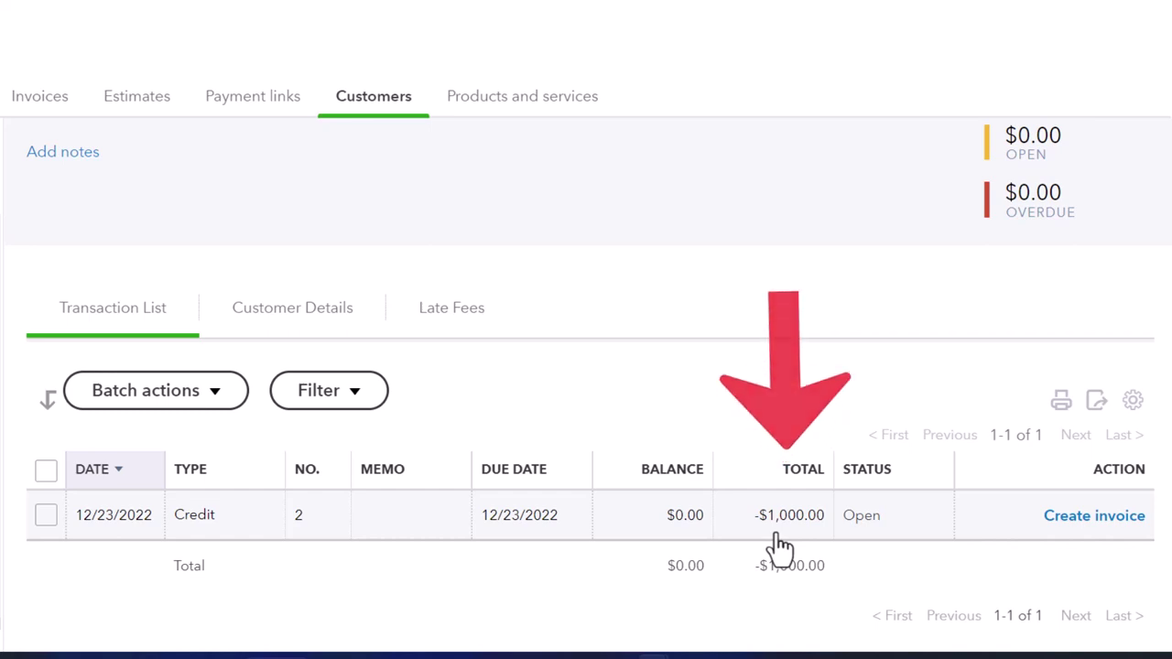
{"action": "left_click", "coordinate": [1065, 517]}
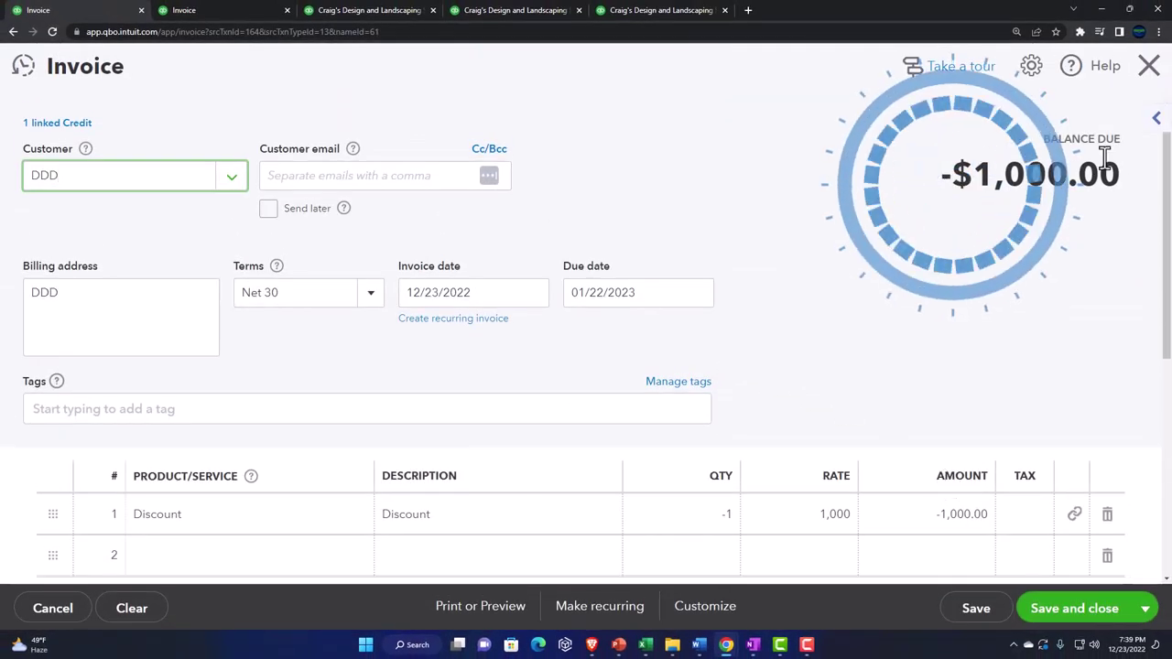
{"action": "left_click", "coordinate": [1155, 123]}
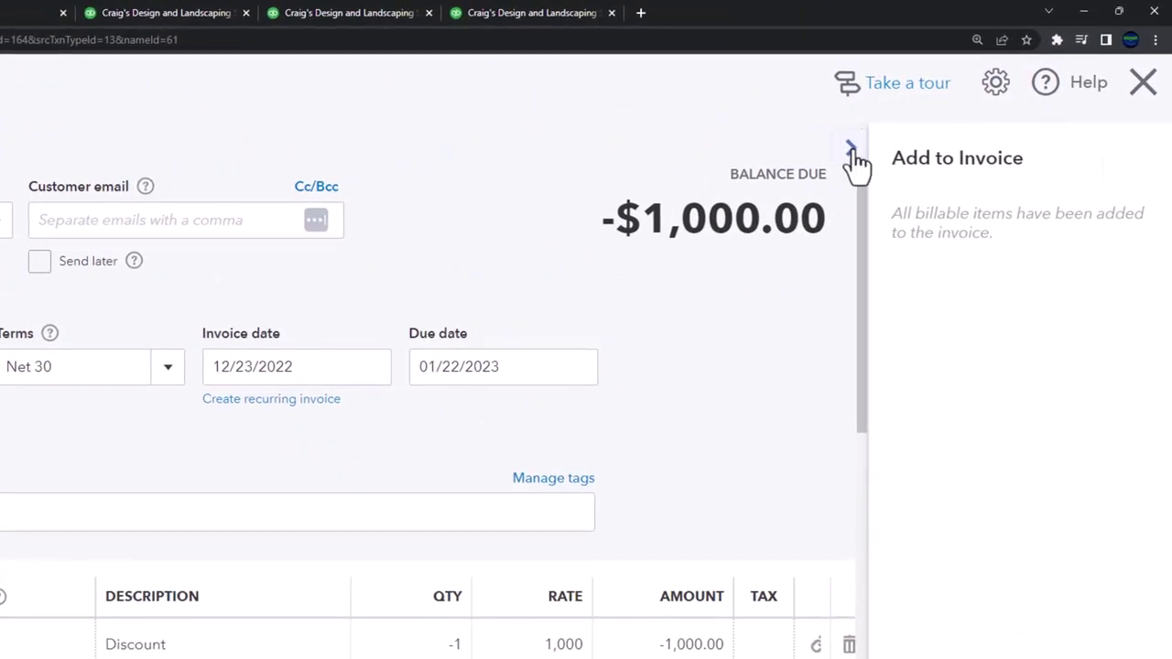
{"action": "left_click", "coordinate": [851, 151]}
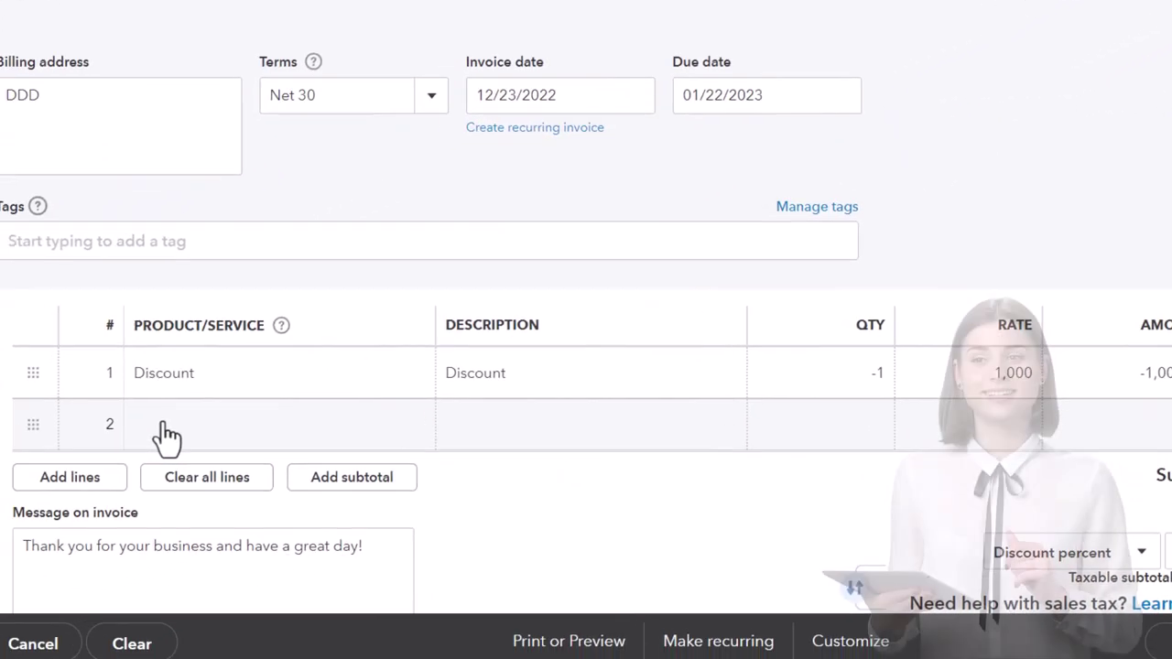
Step: Add the Pump item on the invoice's second line with quantity 1000, keeping the rate of 15
{"action": "left_click", "coordinate": [165, 437]}
{"action": "left_click", "coordinate": [413, 425]}
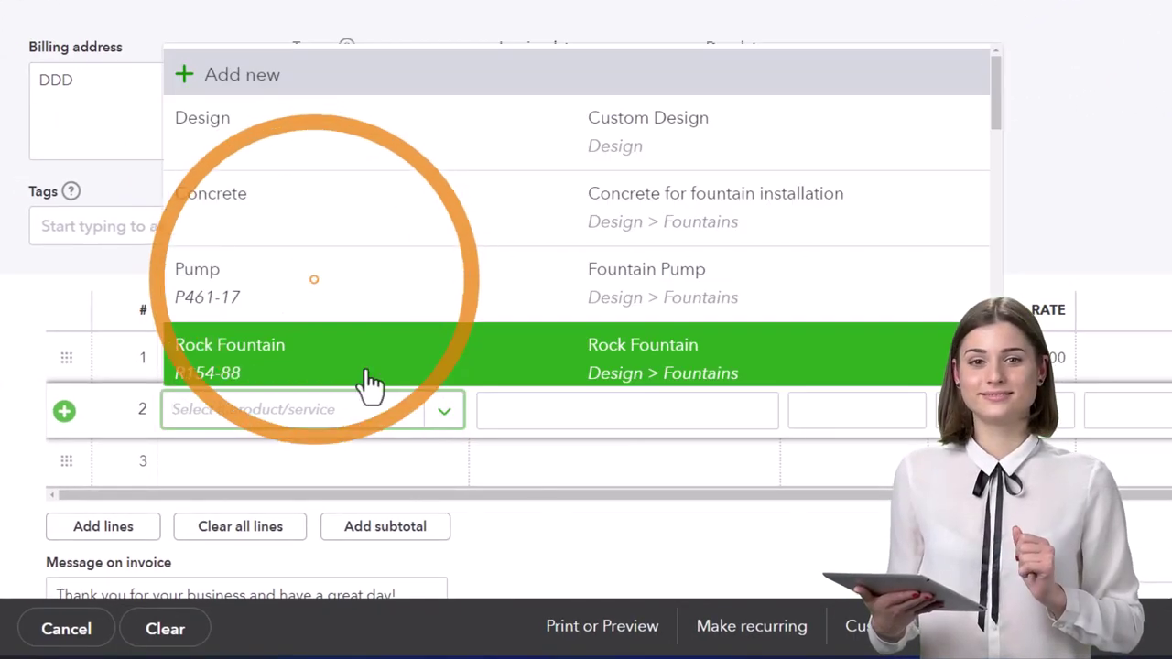
{"action": "left_click", "coordinate": [309, 308]}
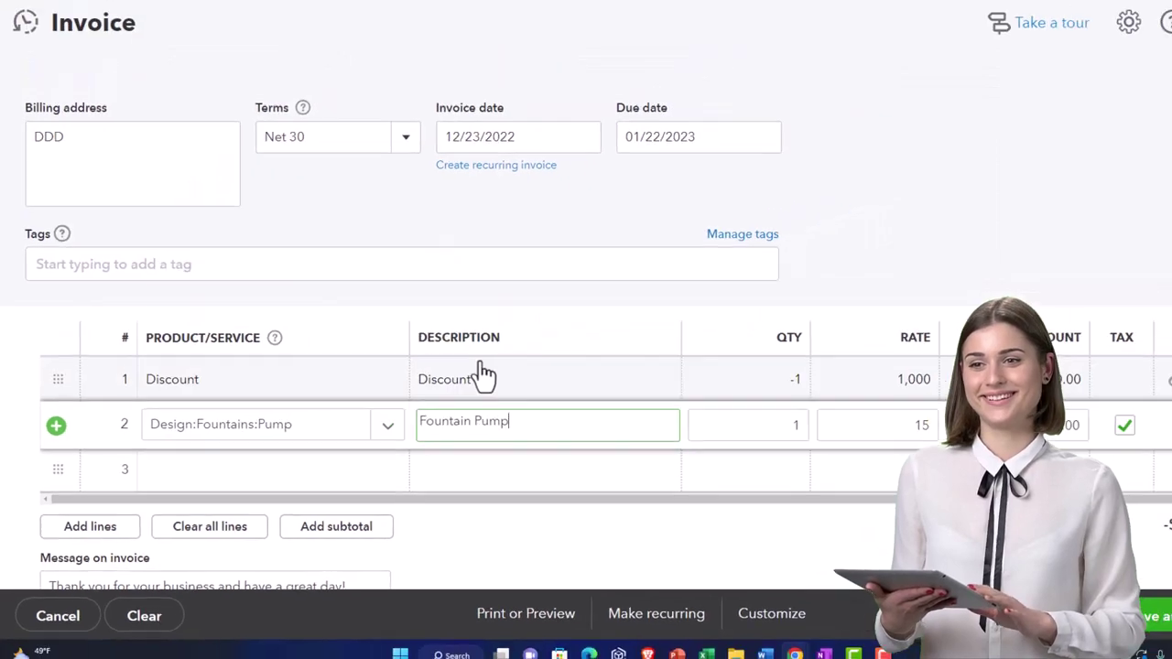
{"action": "key", "text": "Tab"}
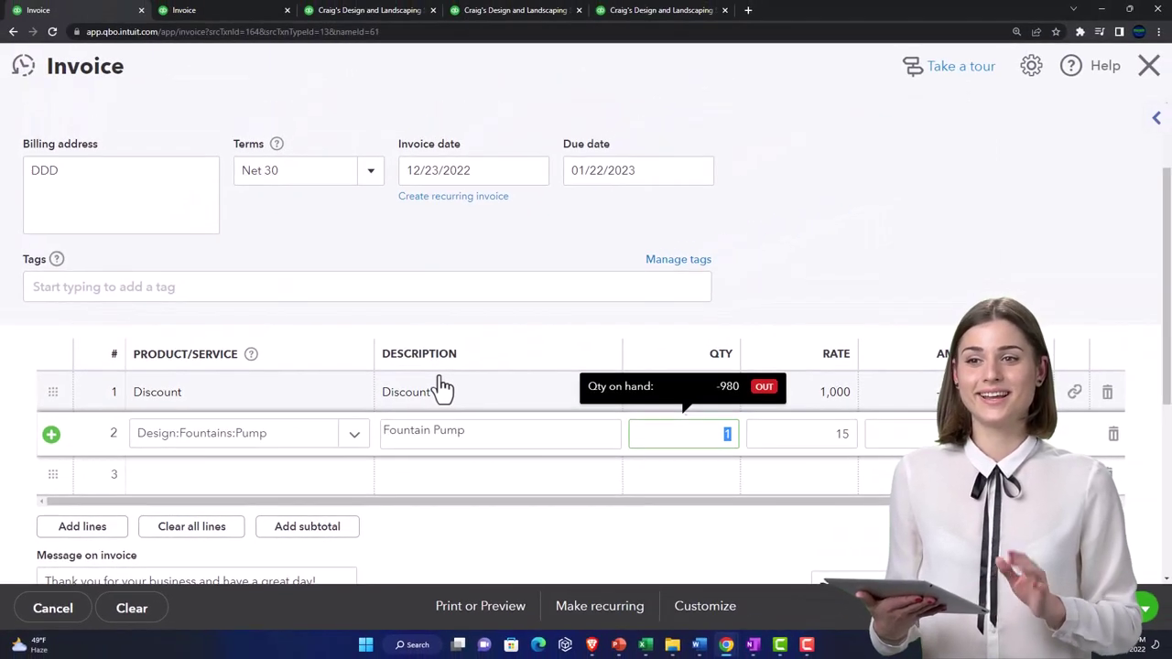
{"action": "type", "text": "15"}
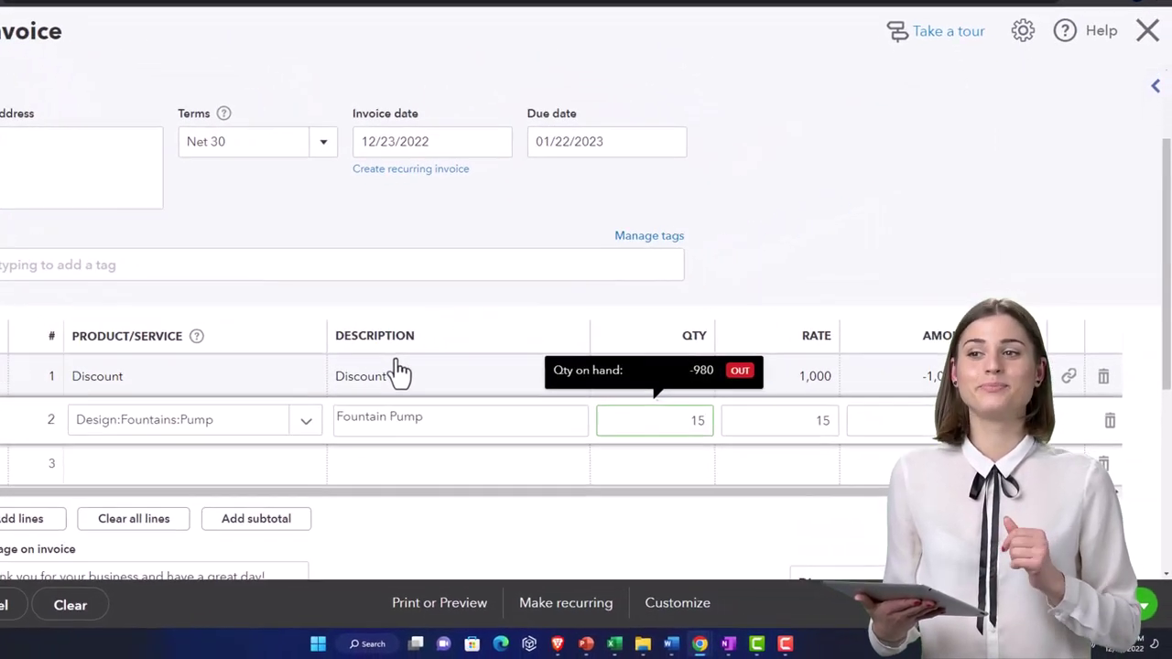
{"action": "key", "text": "BackSpace"}
{"action": "type", "text": "000"}
{"action": "key", "text": "Tab"}
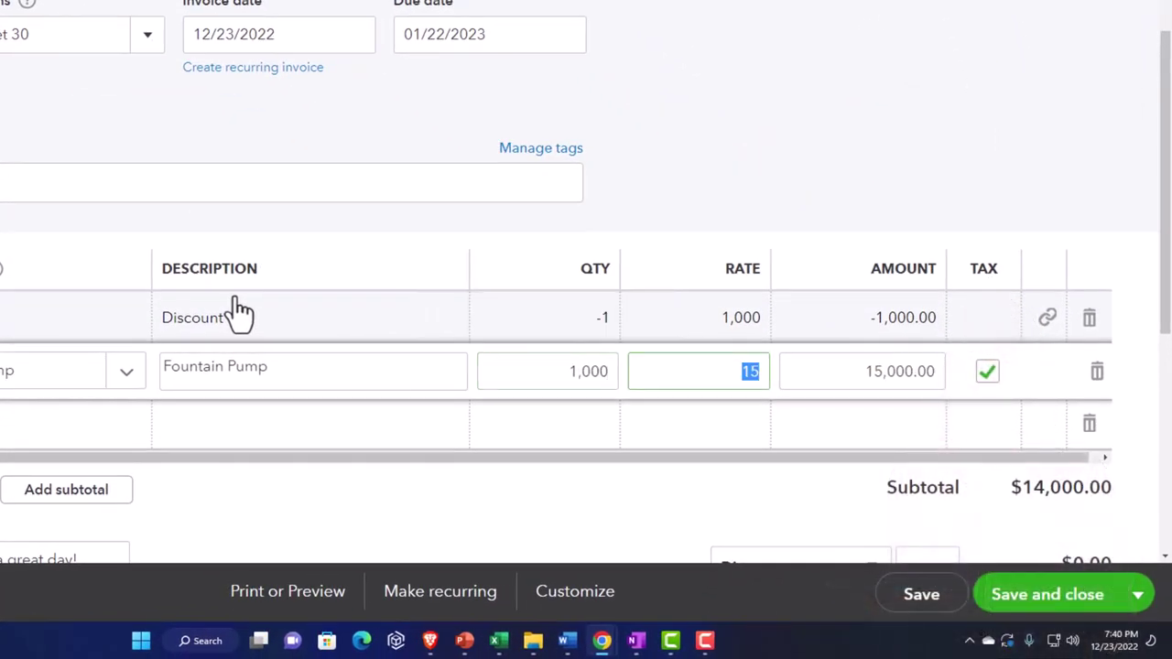
Step: Move the Pump line above the Discount line on DDD's invoice, and save and close the invoice
{"action": "key", "text": "Tab"}
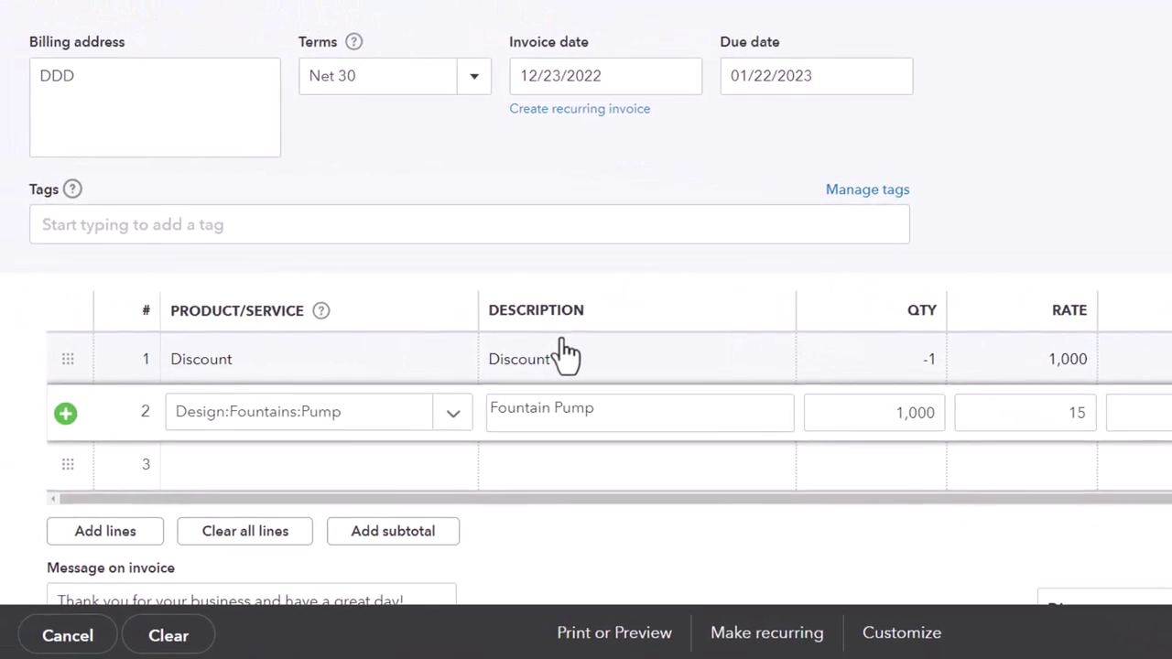
{"action": "scroll", "coordinate": [566, 352], "scroll_direction": "down", "scroll_amount": 3}
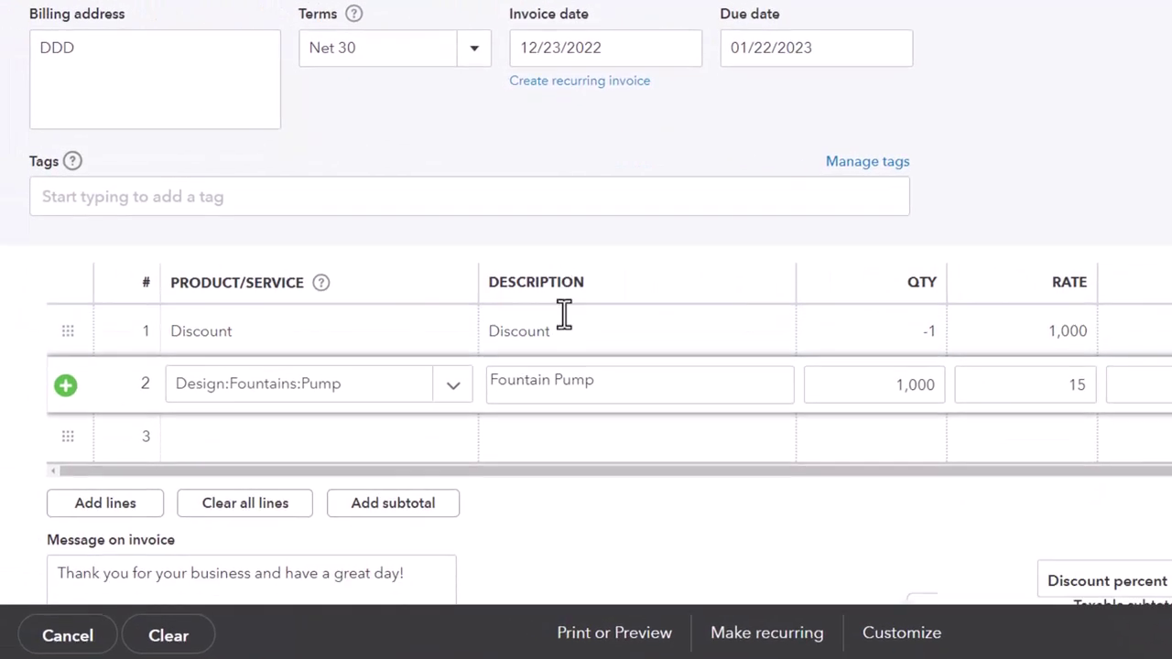
{"action": "left_click", "coordinate": [644, 432]}
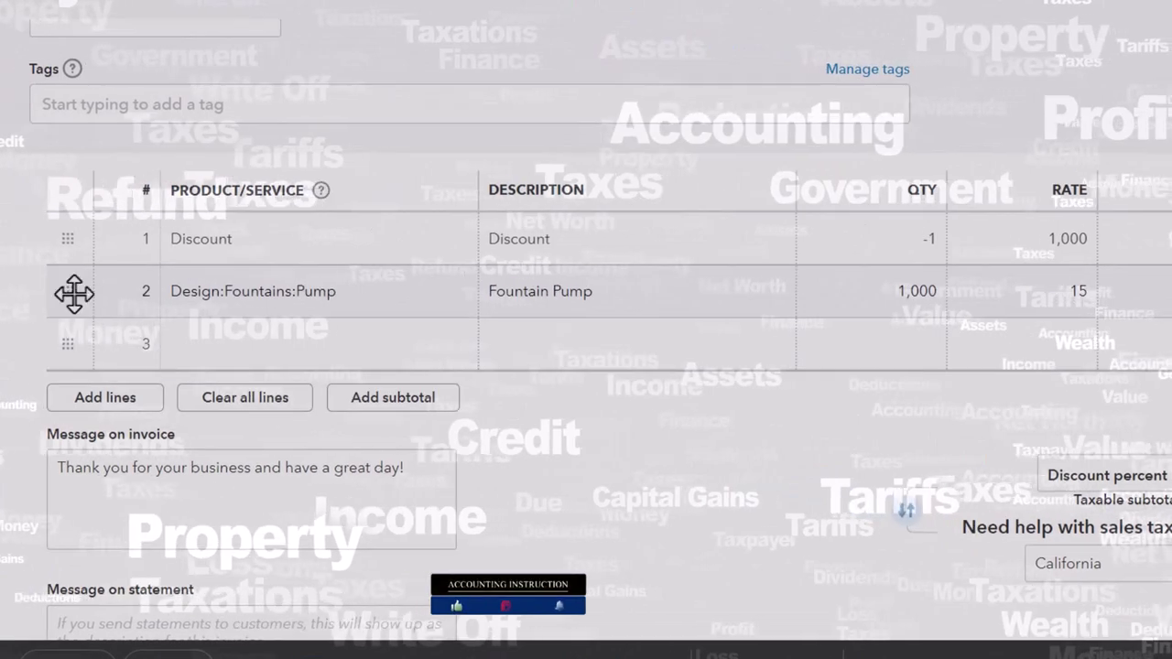
{"action": "left_click_drag", "start_coordinate": [65, 296], "coordinate": [66, 236]}
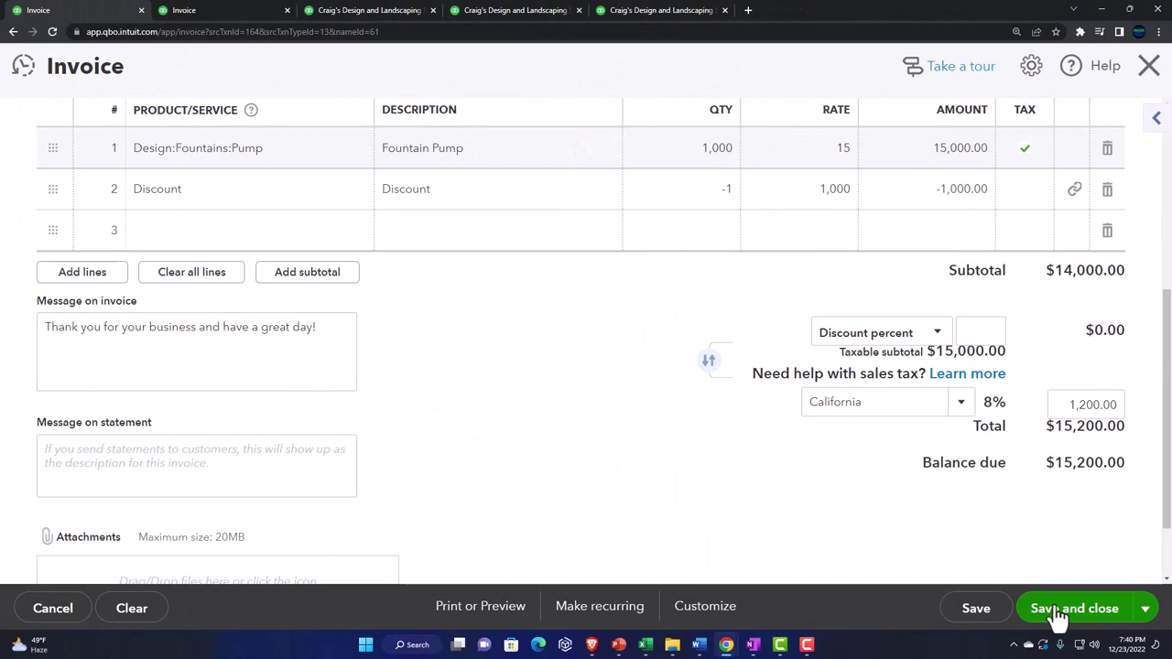
{"action": "left_click", "coordinate": [1060, 610]}
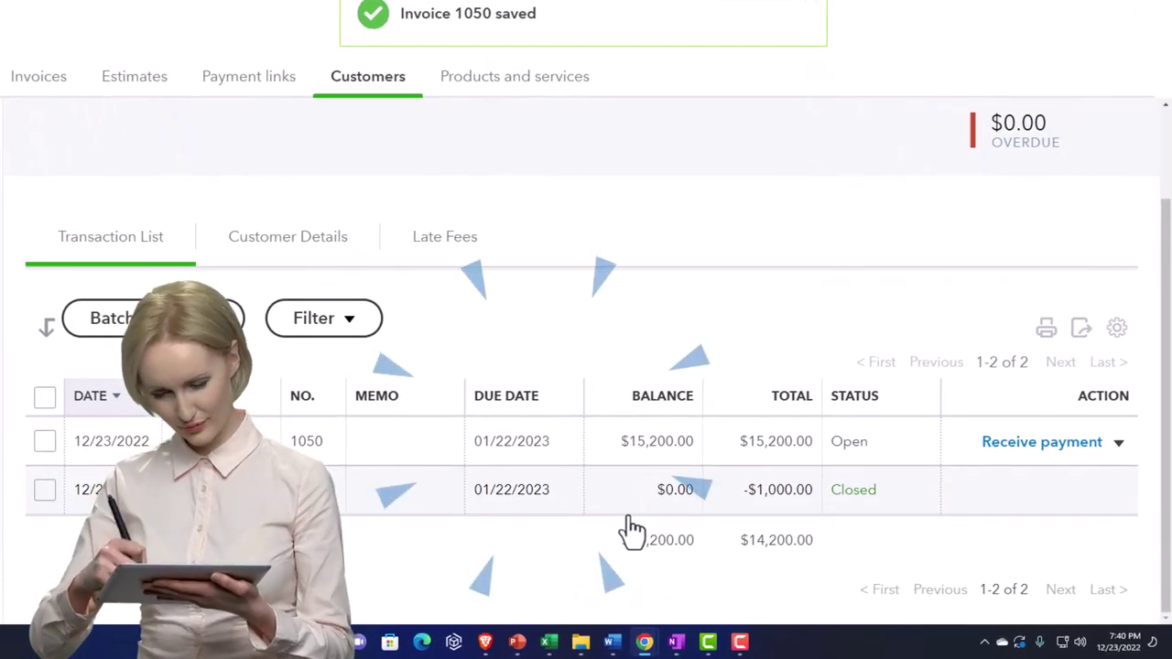
Step: Check the invoice and credit in DDD's transaction list, and bring up the new transaction types to view the delayed credit option
{"action": "left_click", "coordinate": [539, 503]}
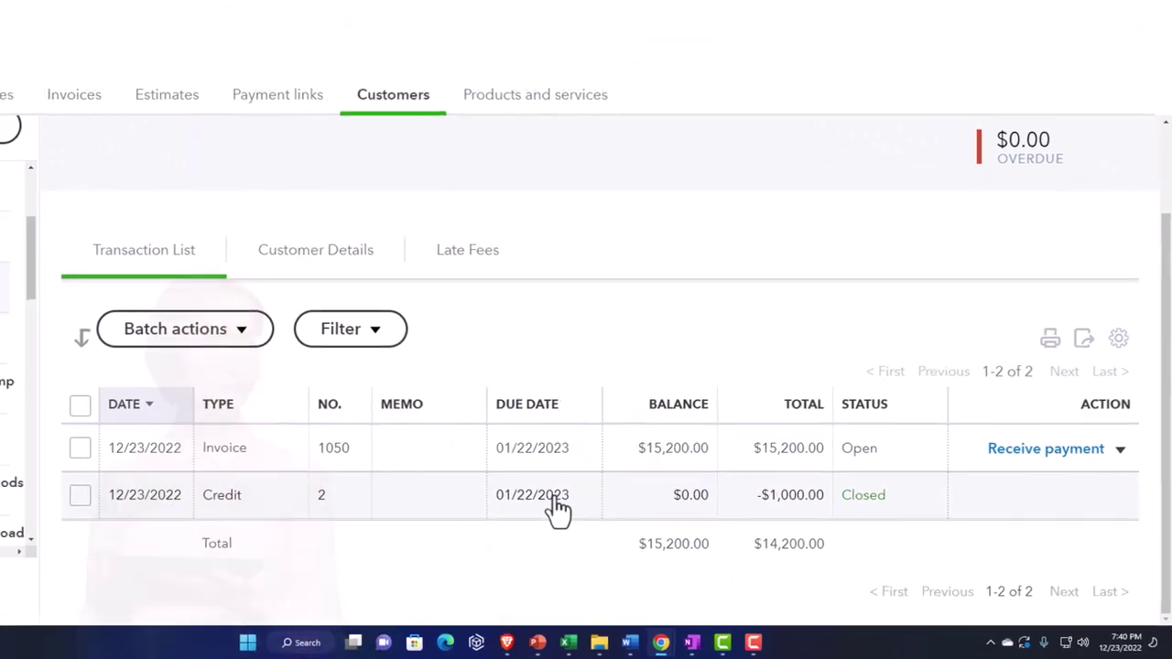
{"action": "left_click", "coordinate": [26, 66]}
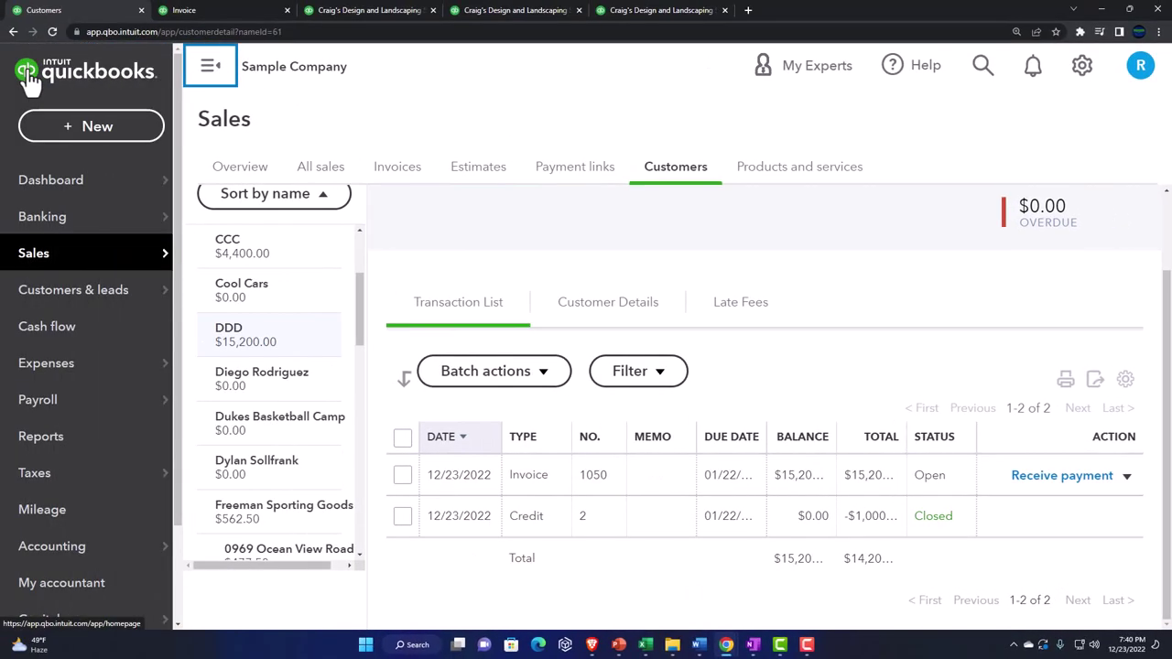
{"action": "left_click", "coordinate": [69, 137]}
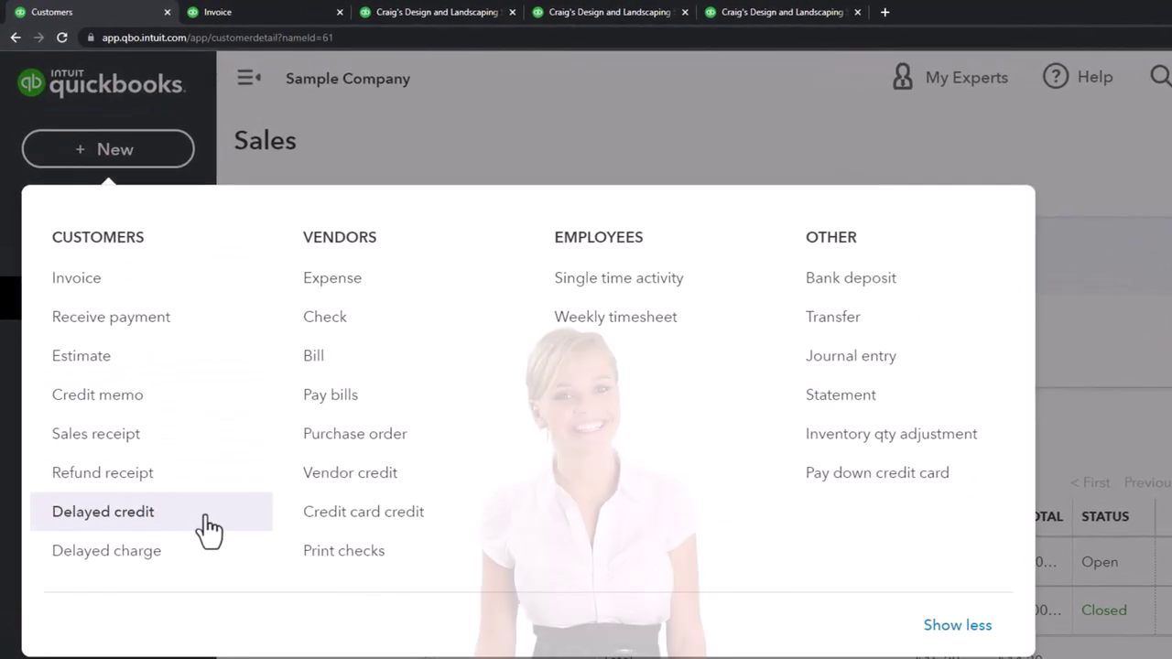